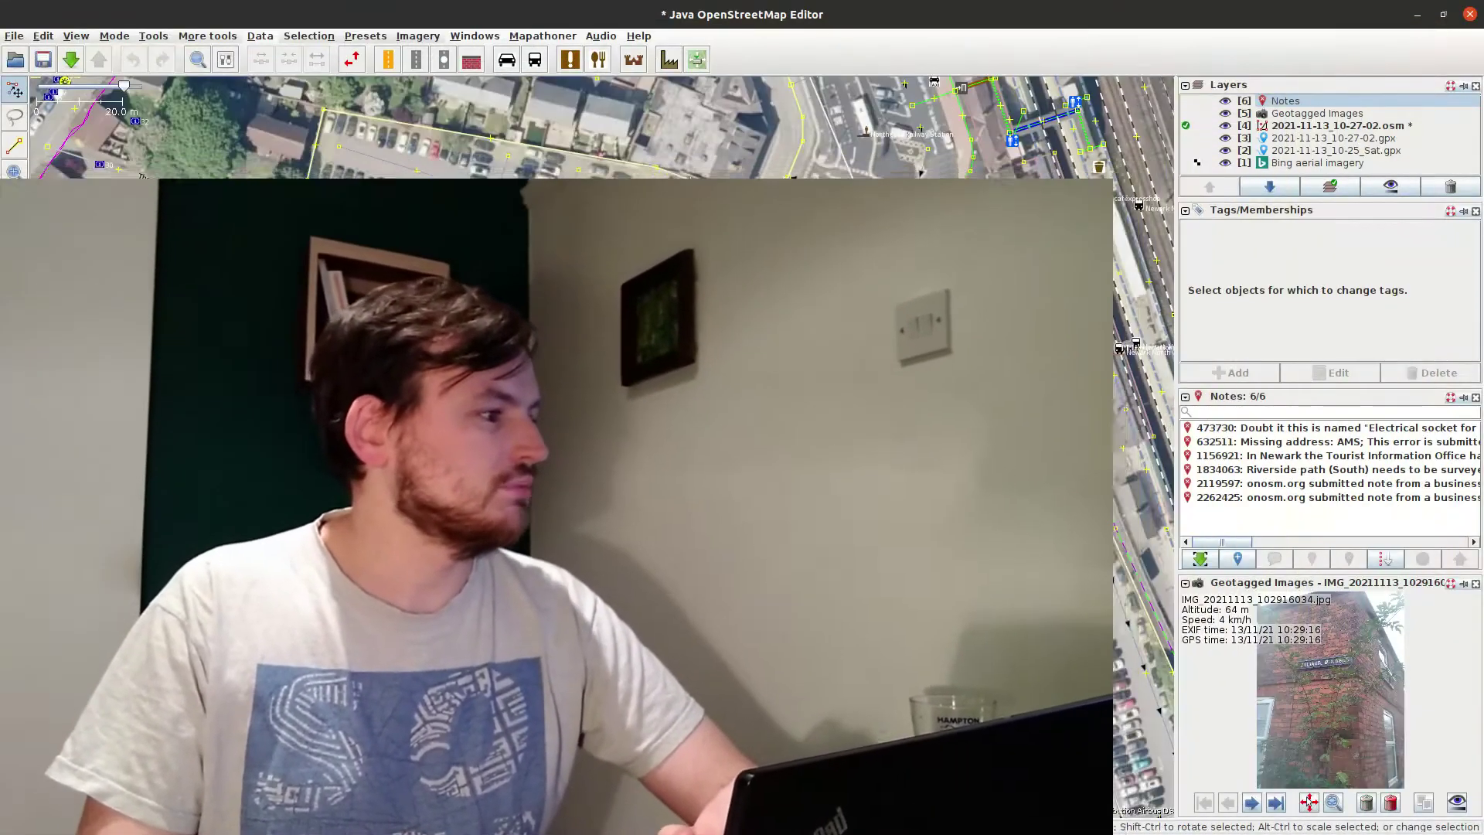
Examine the surveyed streets around Lincoln Street, Alliance Street and the railway station for house-number nodes that need placing.
{"action": "scroll", "coordinate": [586, 421], "scroll_direction": "down", "scroll_amount": 4}
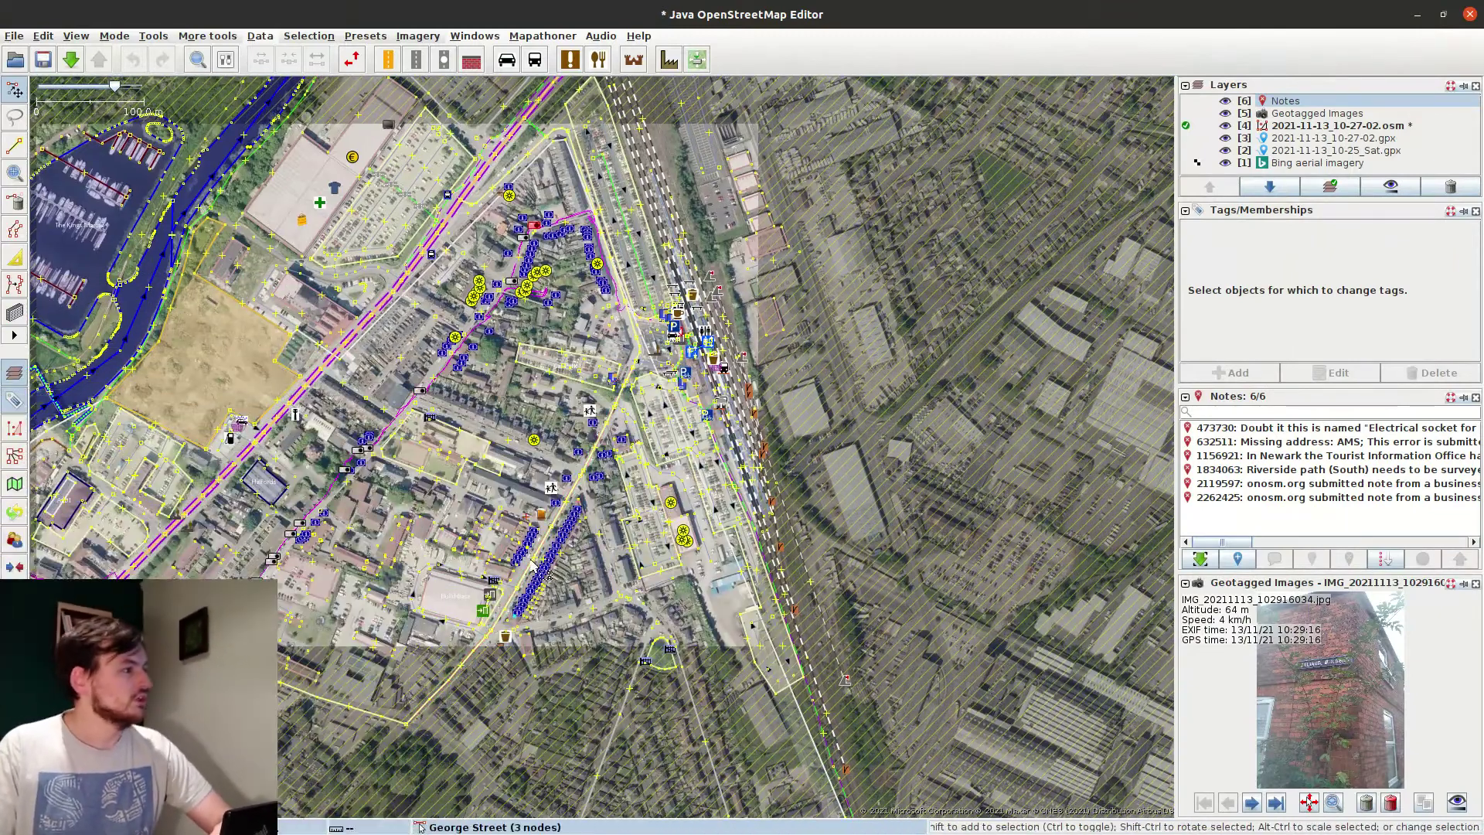
{"action": "scroll", "coordinate": [565, 531], "scroll_direction": "up", "scroll_amount": 2}
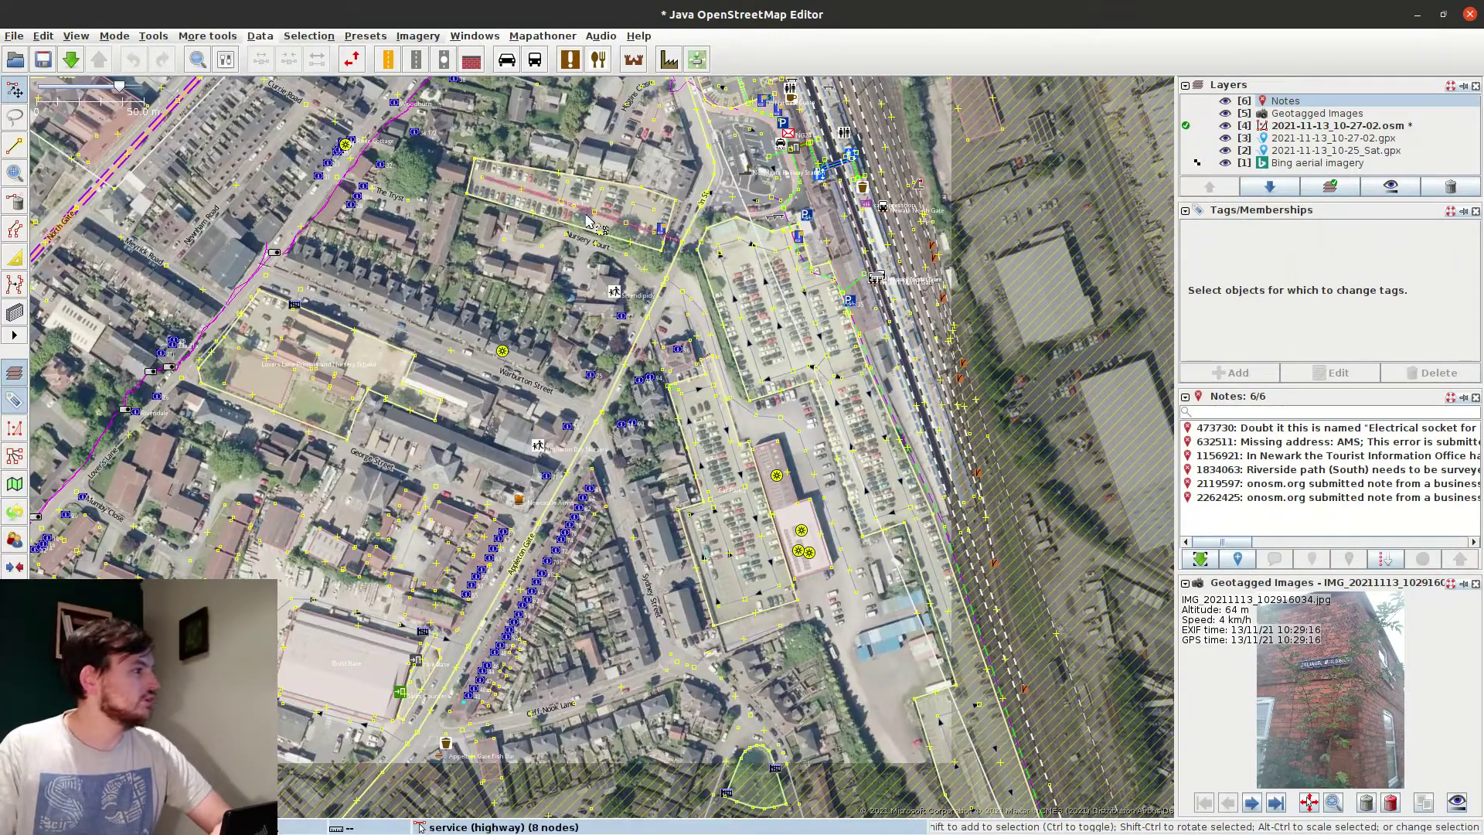
{"action": "left_click_drag", "start_coordinate": [600, 197], "coordinate": [568, 410]}
{"action": "scroll", "coordinate": [568, 410], "scroll_direction": "down", "scroll_amount": 2}
{"action": "scroll", "coordinate": [585, 338], "scroll_direction": "up", "scroll_amount": 6}
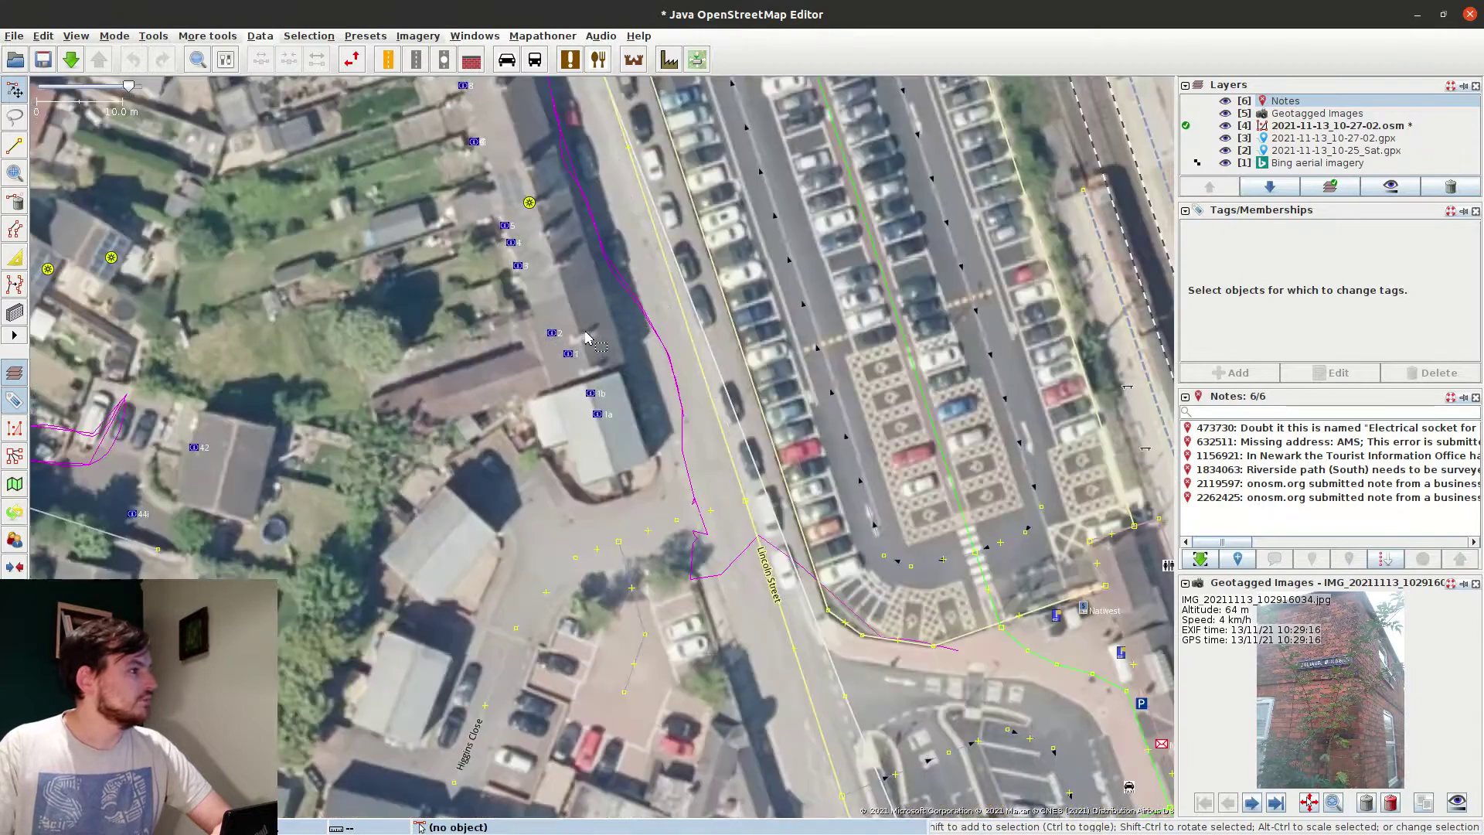
{"action": "scroll", "coordinate": [595, 349], "scroll_direction": "down", "scroll_amount": 5}
{"action": "left_click_drag", "start_coordinate": [538, 458], "coordinate": [569, 596]}
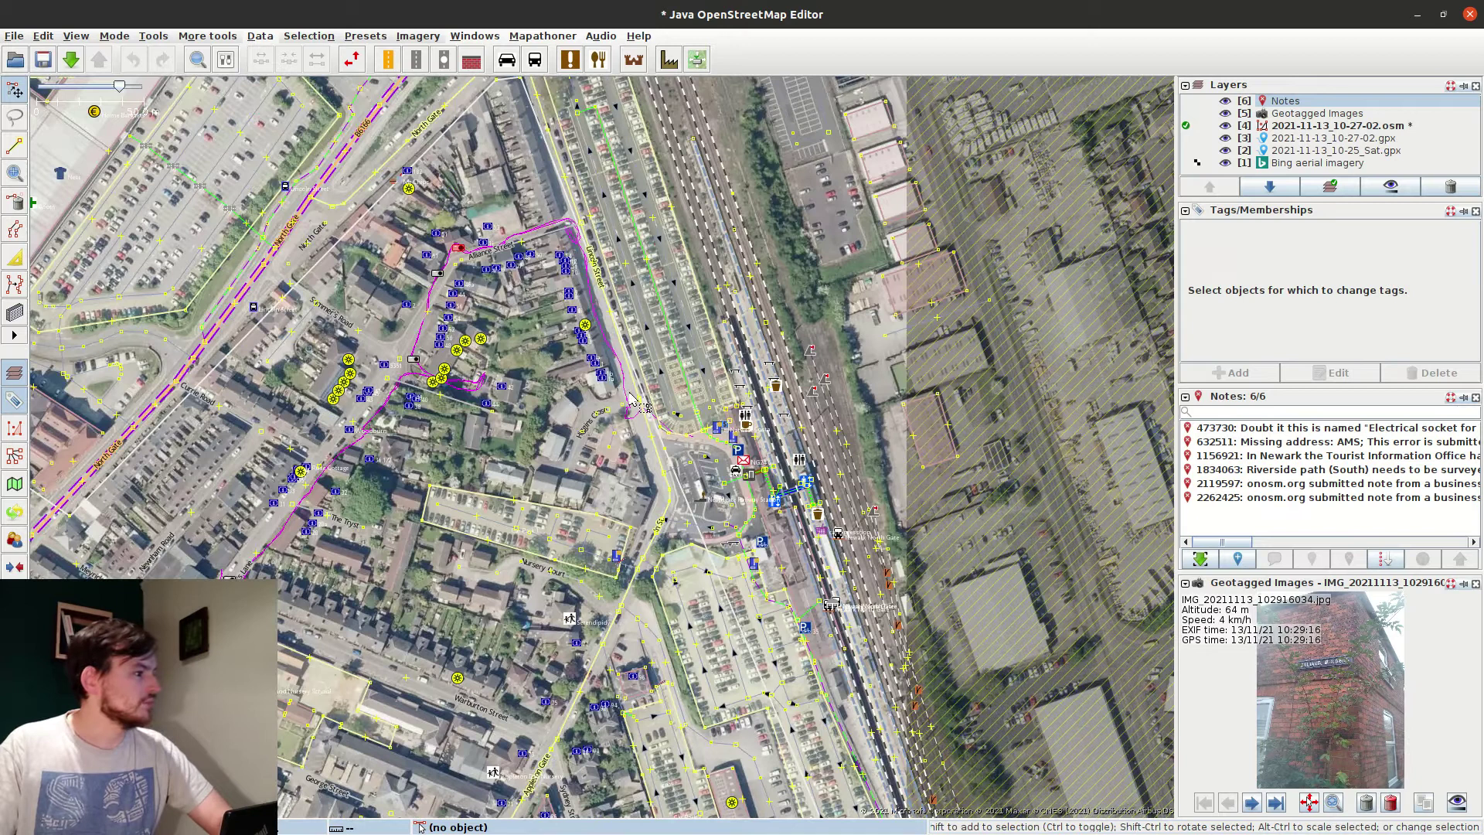
{"action": "scroll", "coordinate": [734, 431], "scroll_direction": "up", "scroll_amount": 4}
{"action": "left_click_drag", "start_coordinate": [335, 319], "coordinate": [379, 256]}
{"action": "scroll", "coordinate": [889, 501], "scroll_direction": "down", "scroll_amount": 5}
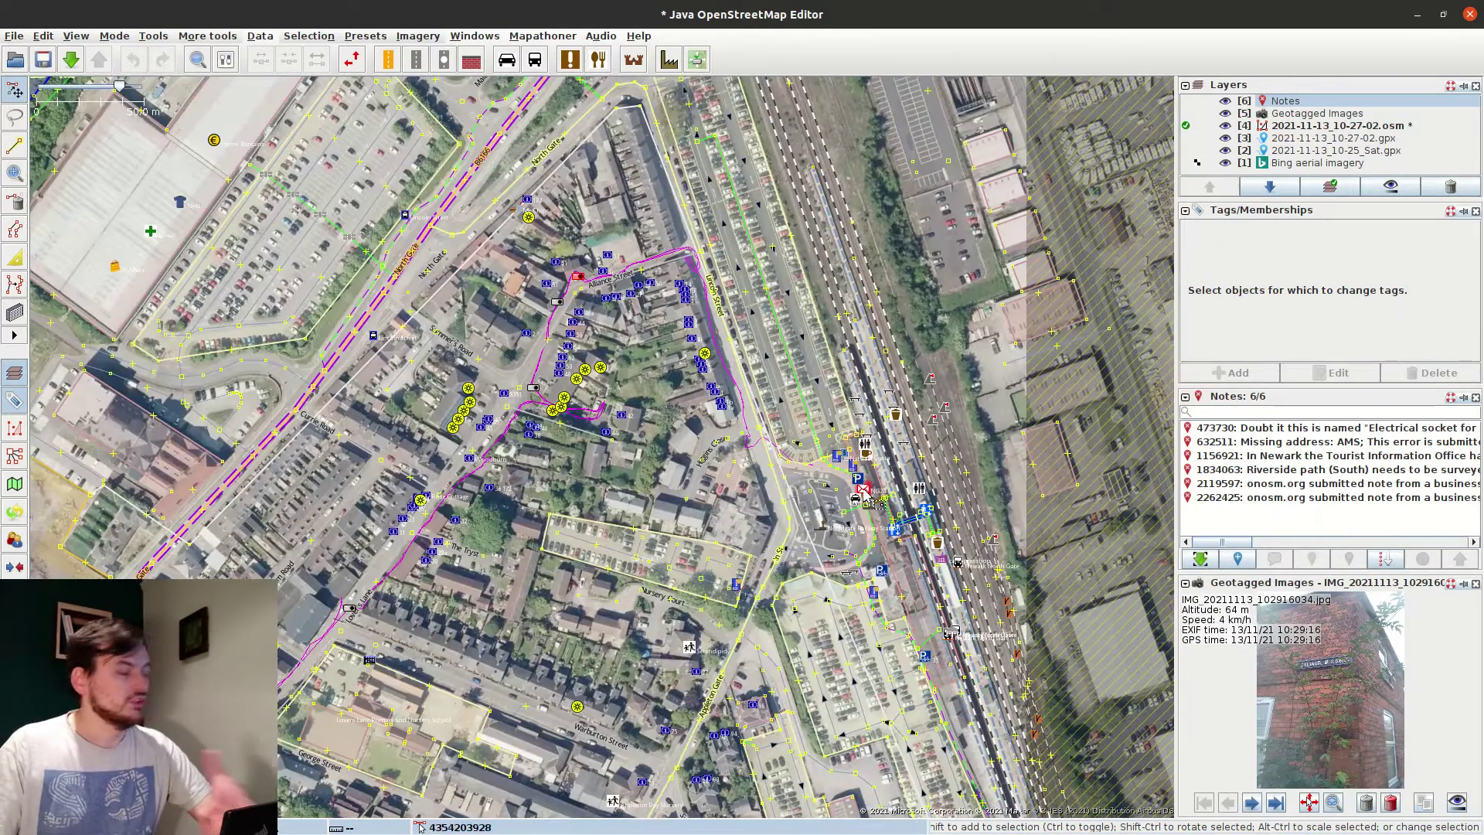
{"action": "scroll", "coordinate": [777, 467], "scroll_direction": "up", "scroll_amount": 5}
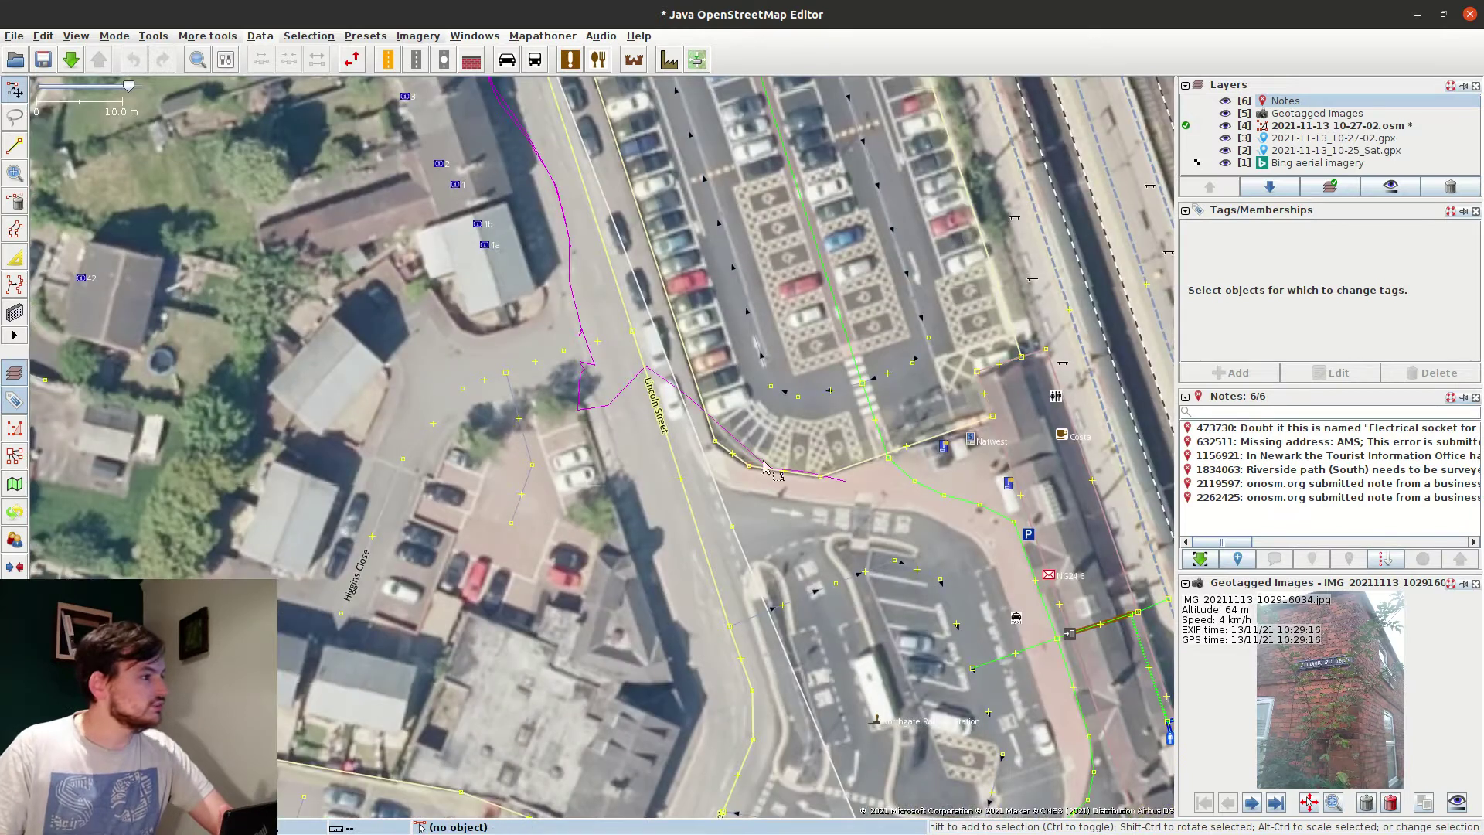
Move house-number nodes 1a, 1b and 1 to 5 onto their buildings along the west side of Lincoln Street.
{"action": "left_click_drag", "start_coordinate": [564, 422], "coordinate": [691, 650]}
{"action": "left_click", "coordinate": [614, 476]}
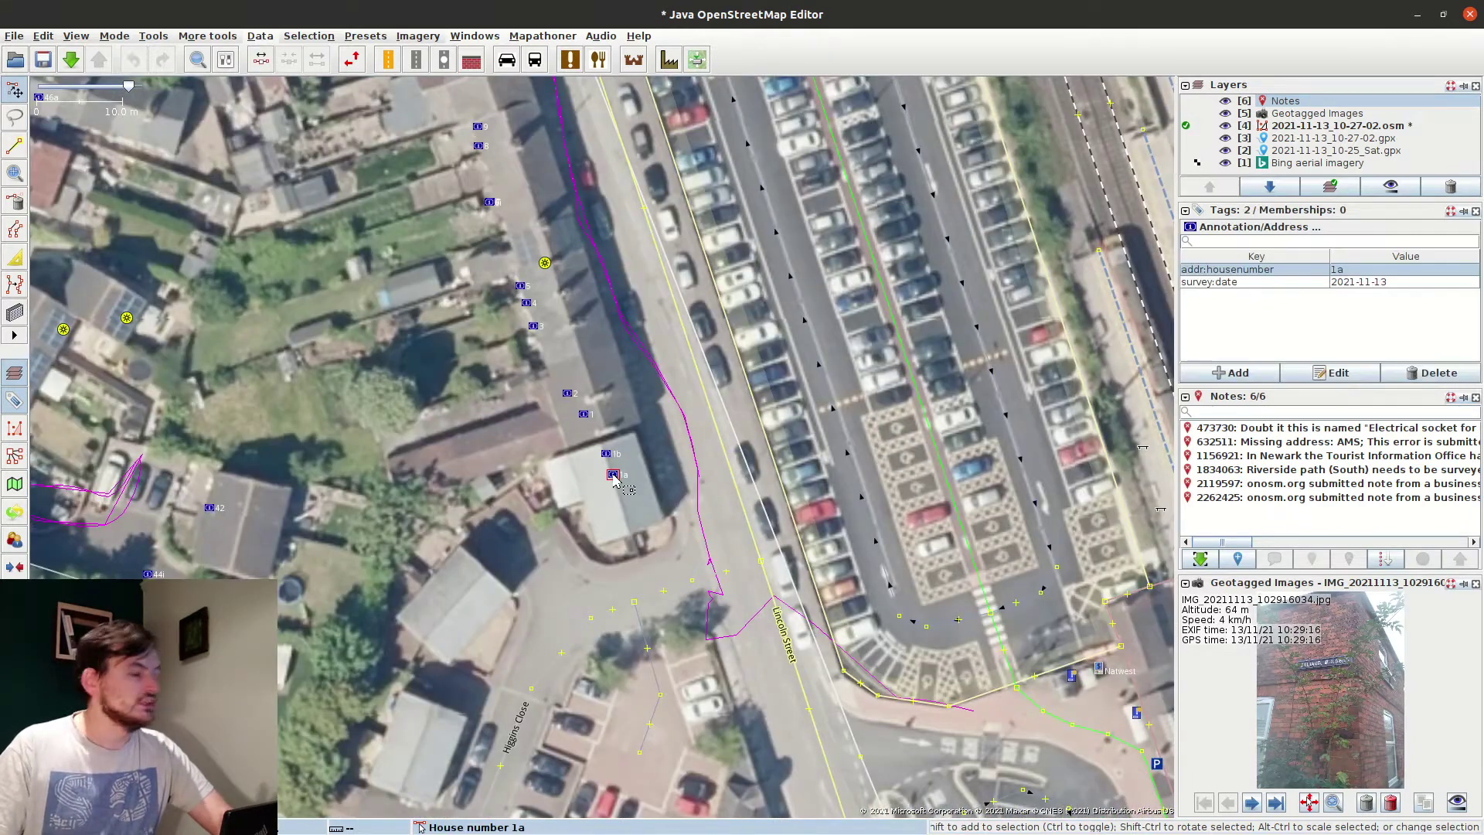
{"action": "left_click_drag", "start_coordinate": [616, 481], "coordinate": [625, 477]}
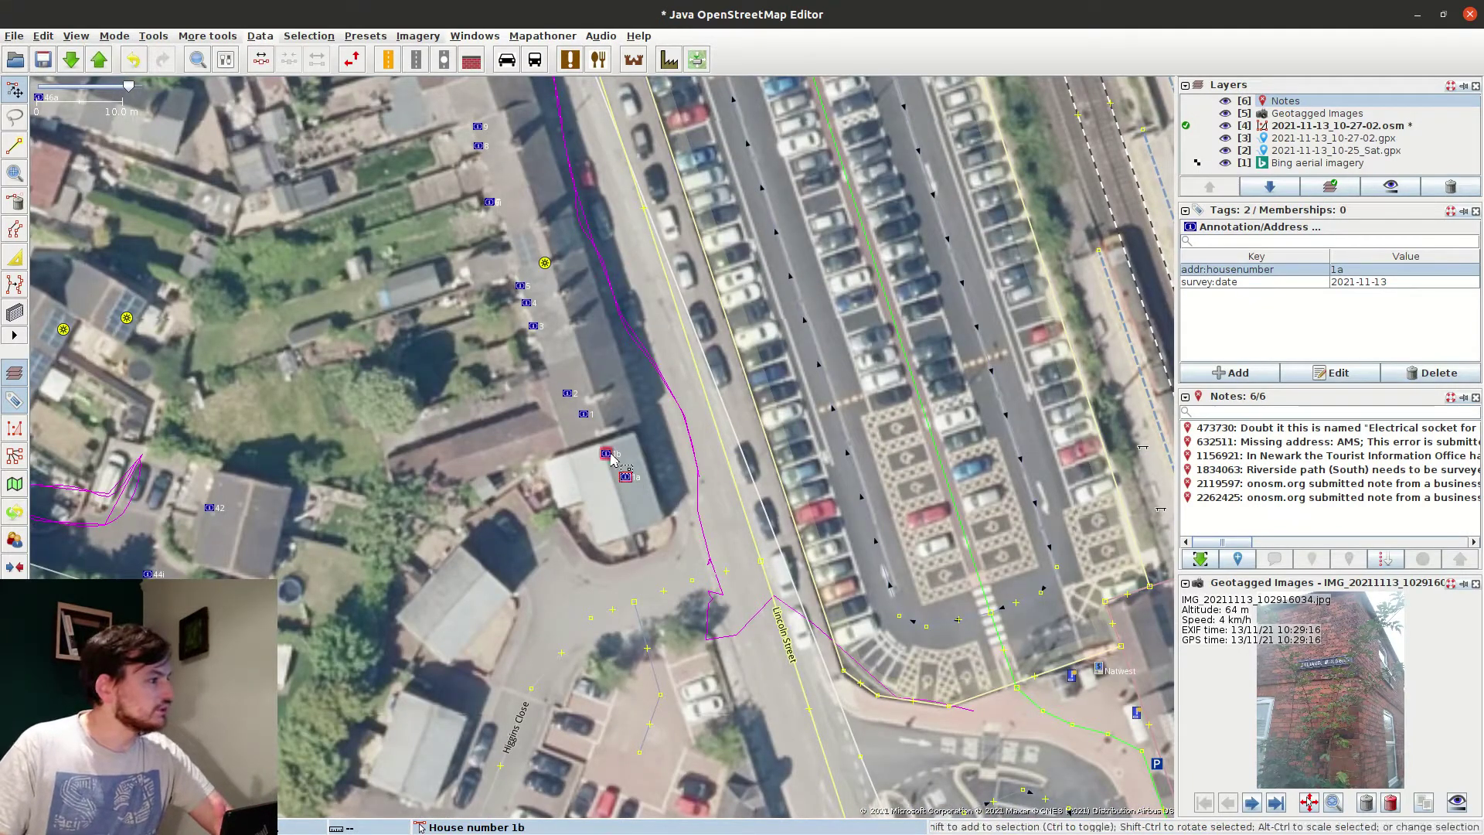
{"action": "left_click", "coordinate": [623, 453]}
{"action": "left_click_drag", "start_coordinate": [583, 415], "coordinate": [593, 368]}
{"action": "left_click_drag", "start_coordinate": [532, 326], "coordinate": [567, 235]}
{"action": "left_click", "coordinate": [545, 263]}
{"action": "left_click", "coordinate": [510, 253]}
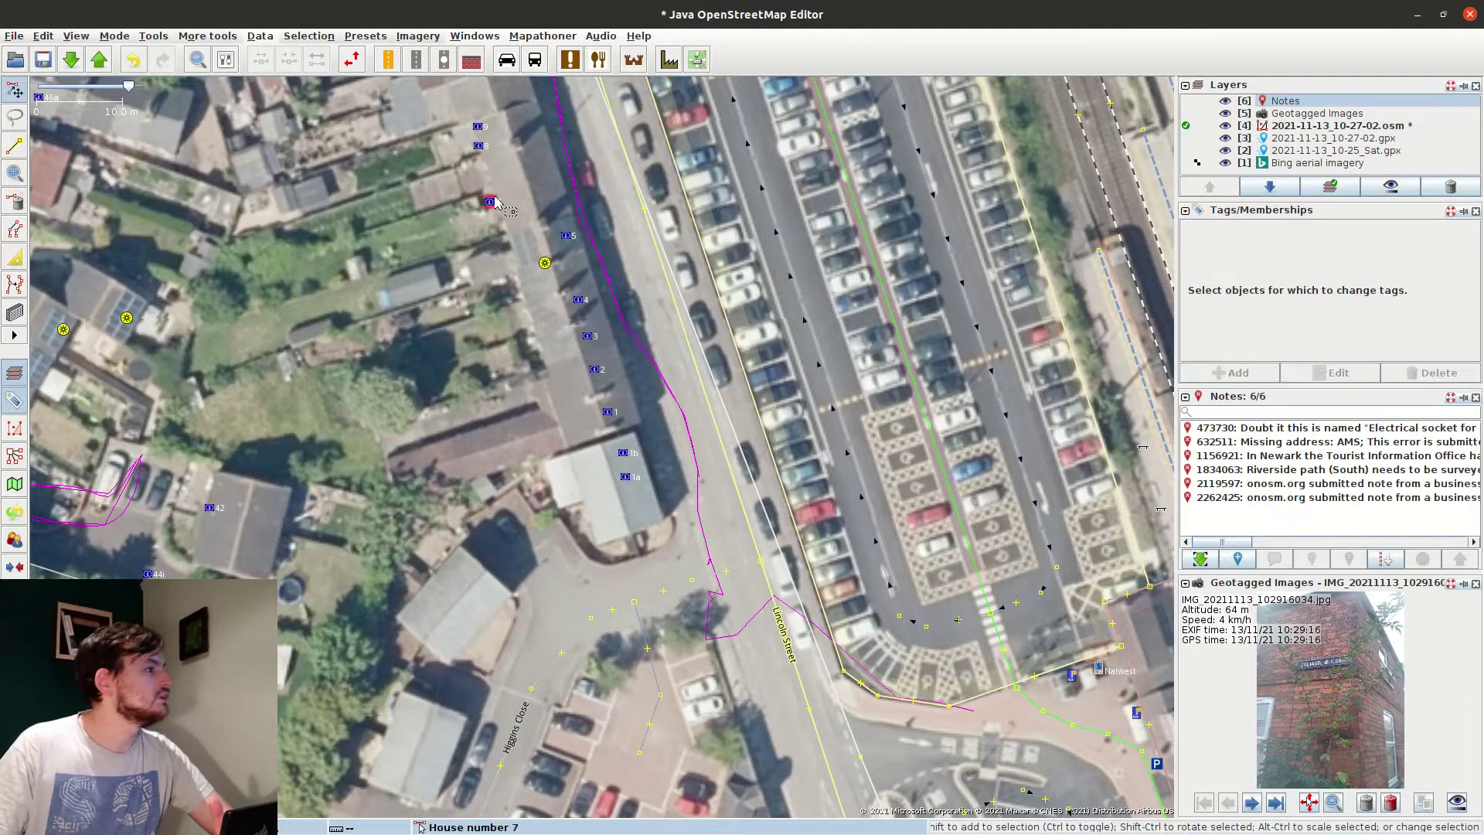
Place house-number nodes 7 and 6i on the Lincoln Street terrace roofs and adjust the spacing of 5 and 6i.
{"action": "left_click", "coordinate": [492, 202]}
{"action": "scroll", "coordinate": [481, 224], "scroll_direction": "up", "scroll_amount": 2}
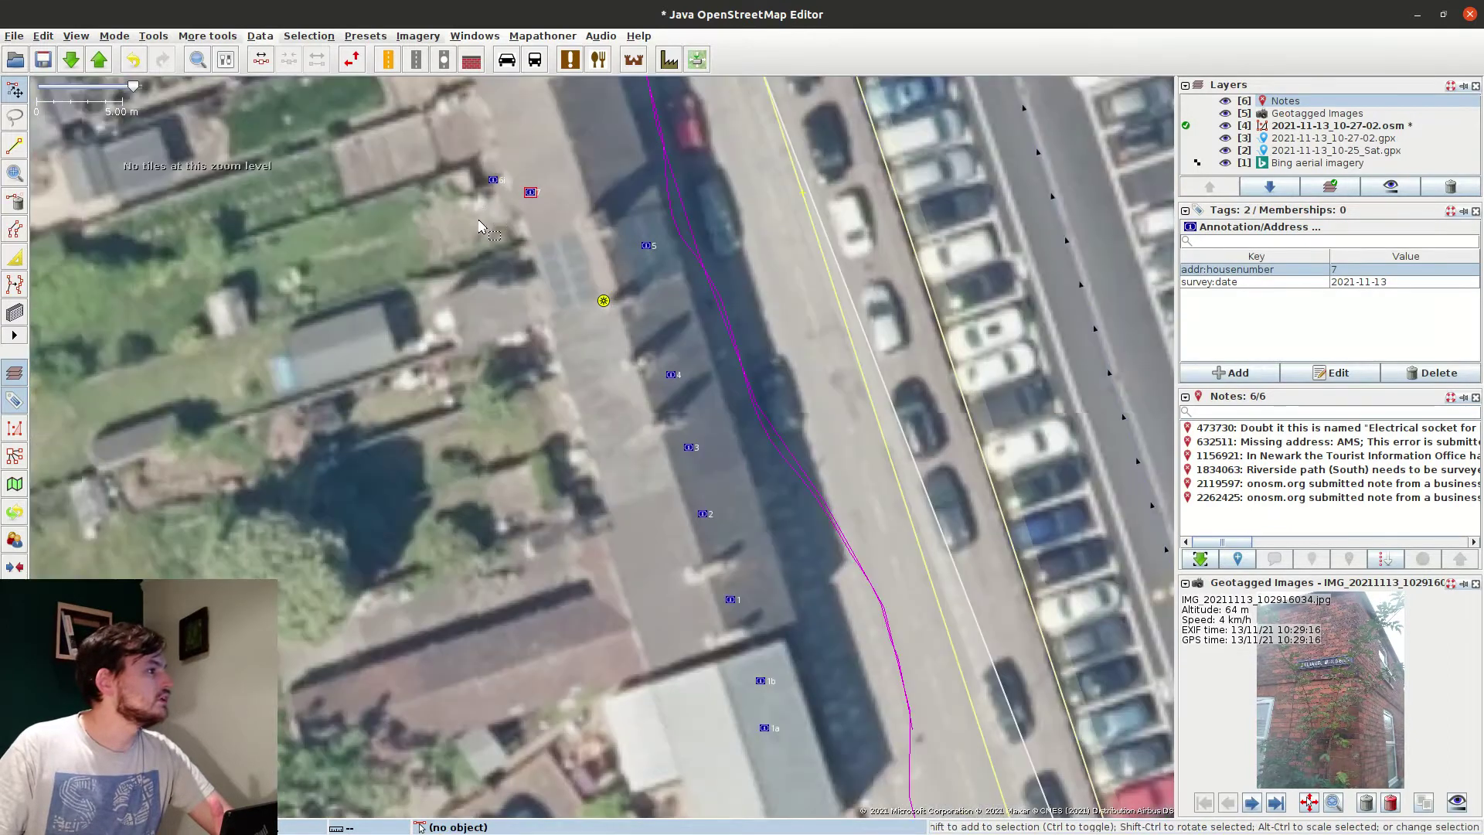
{"action": "left_click_drag", "start_coordinate": [483, 224], "coordinate": [645, 230]}
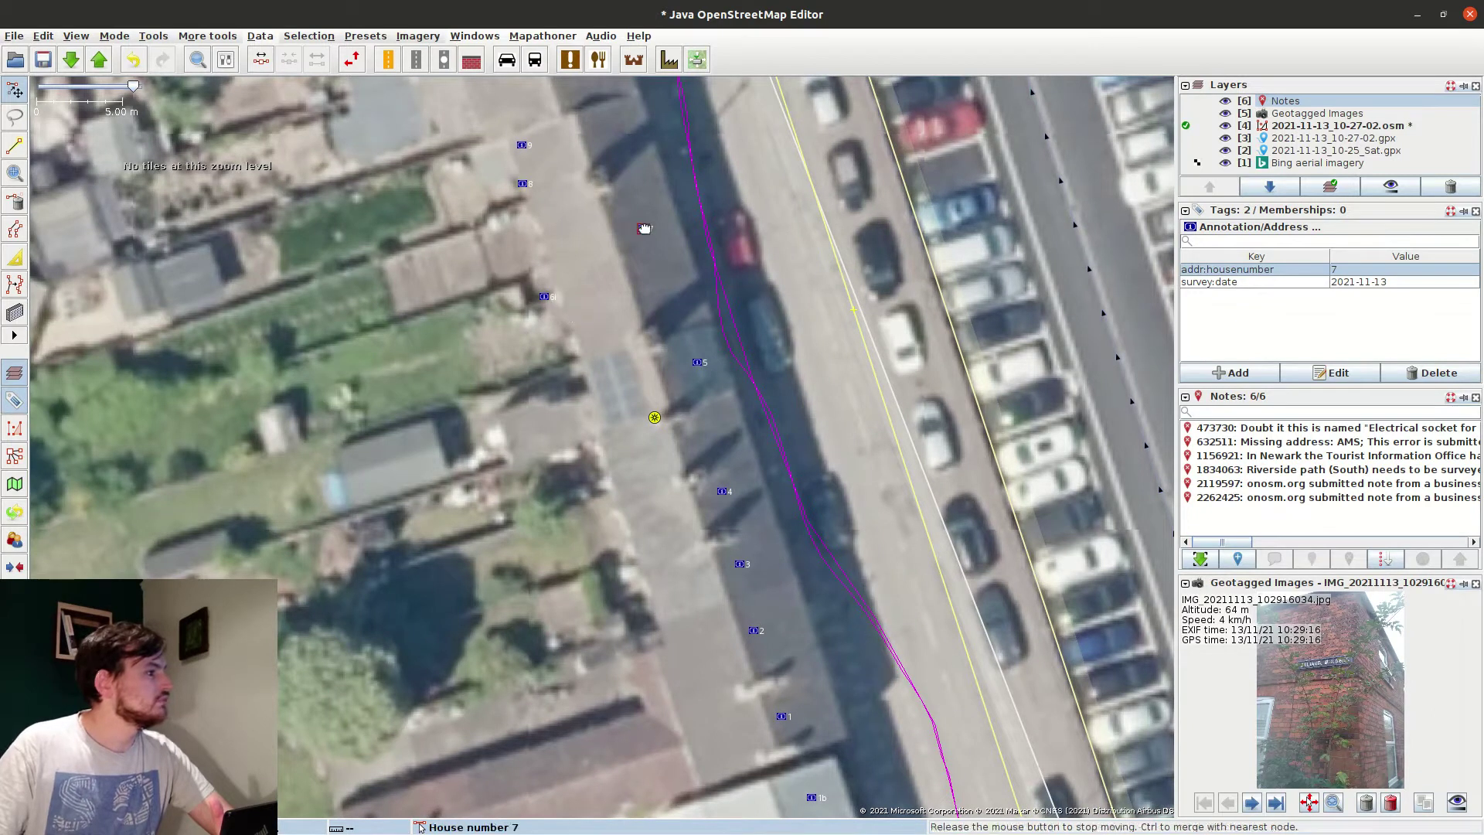
{"action": "left_click_drag", "start_coordinate": [544, 298], "coordinate": [659, 305]}
{"action": "left_click_drag", "start_coordinate": [669, 471], "coordinate": [555, 366]}
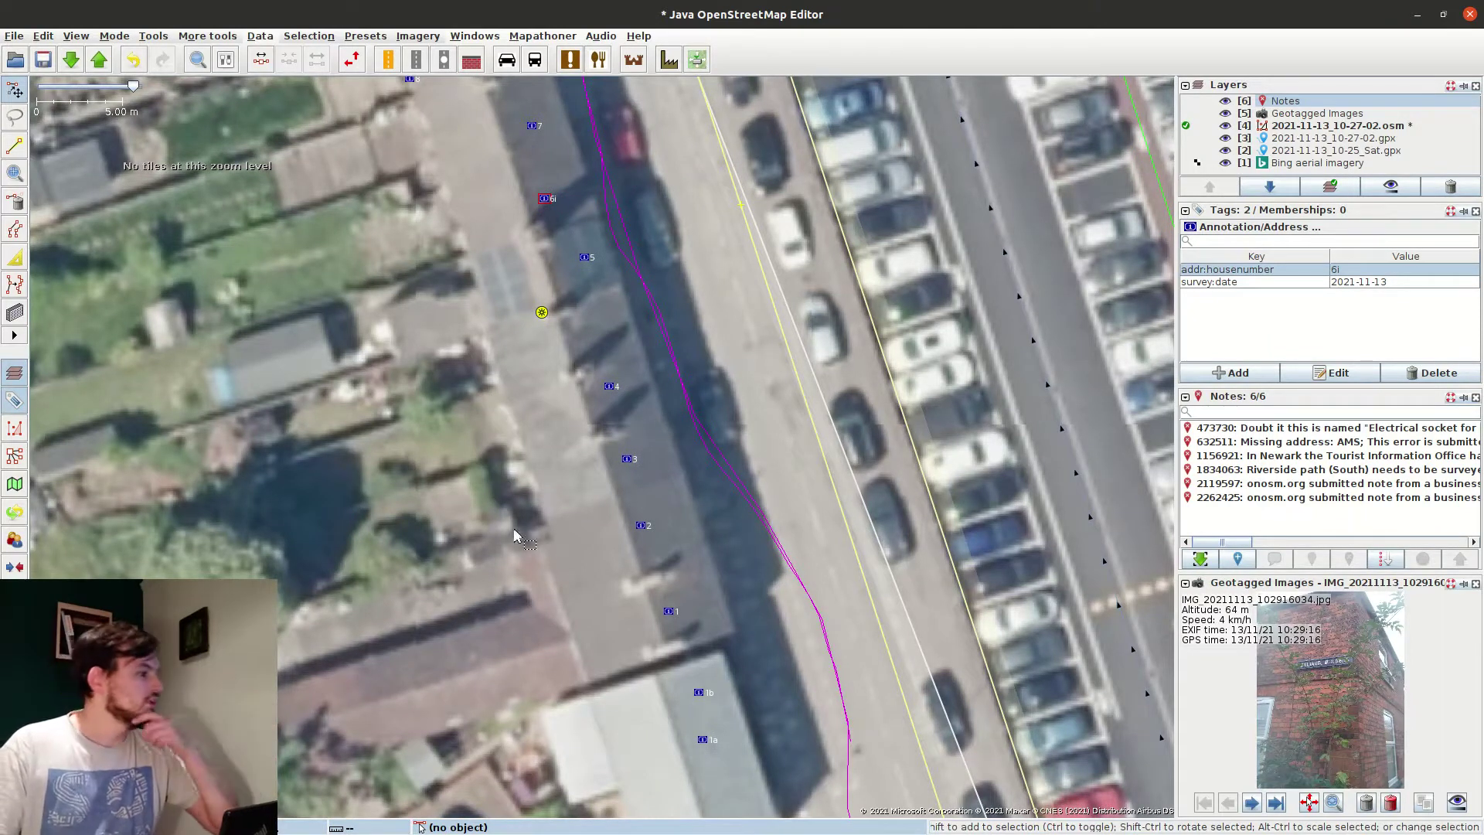
{"action": "left_click_drag", "start_coordinate": [452, 644], "coordinate": [520, 590]}
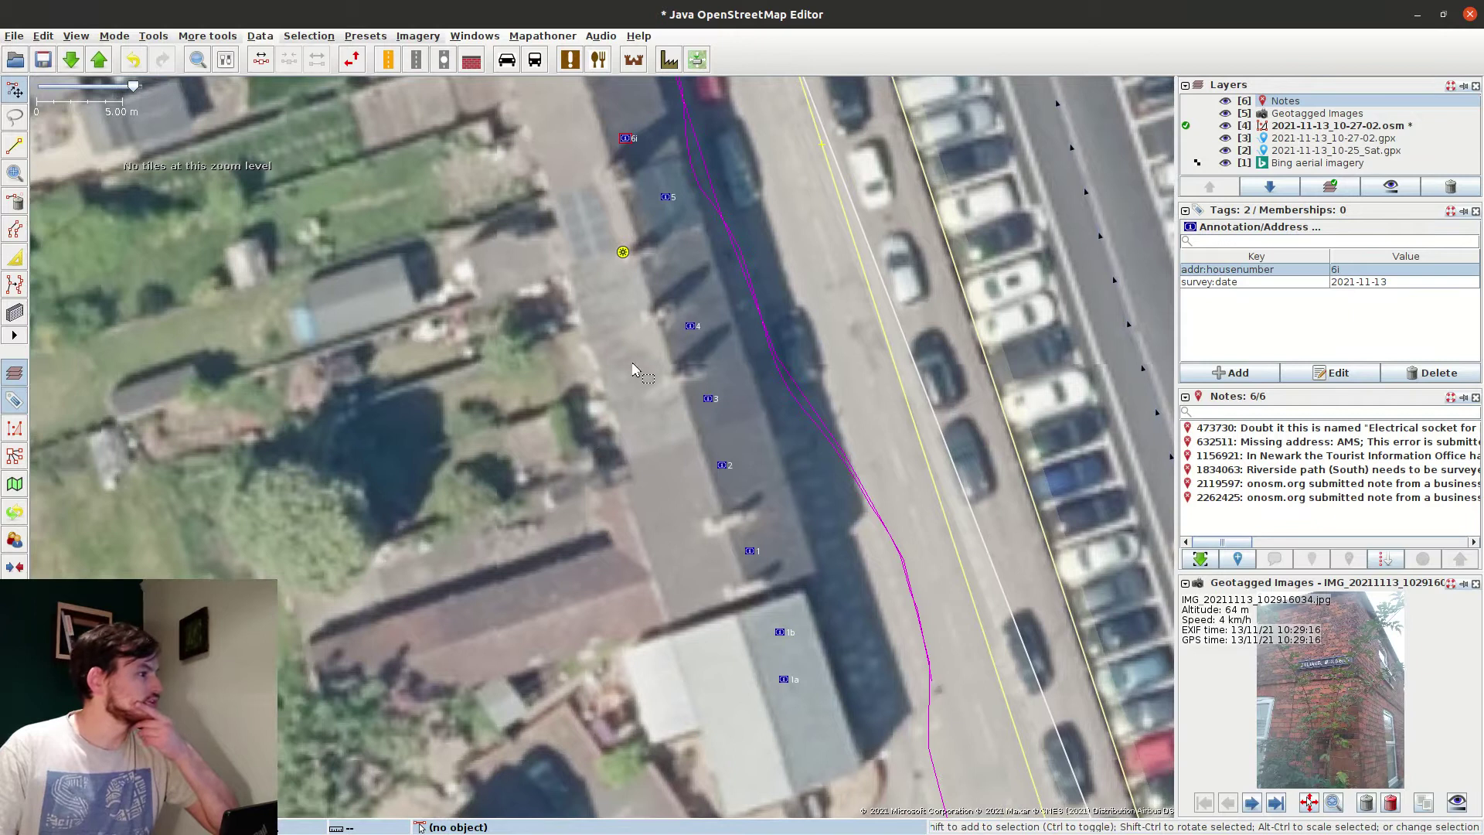
{"action": "left_click_drag", "start_coordinate": [665, 197], "coordinate": [673, 267]}
{"action": "left_click_drag", "start_coordinate": [626, 139], "coordinate": [656, 196]}
Correct the addr:housenumber value of the 6i node to 6.
{"action": "left_click", "coordinate": [1358, 374]}
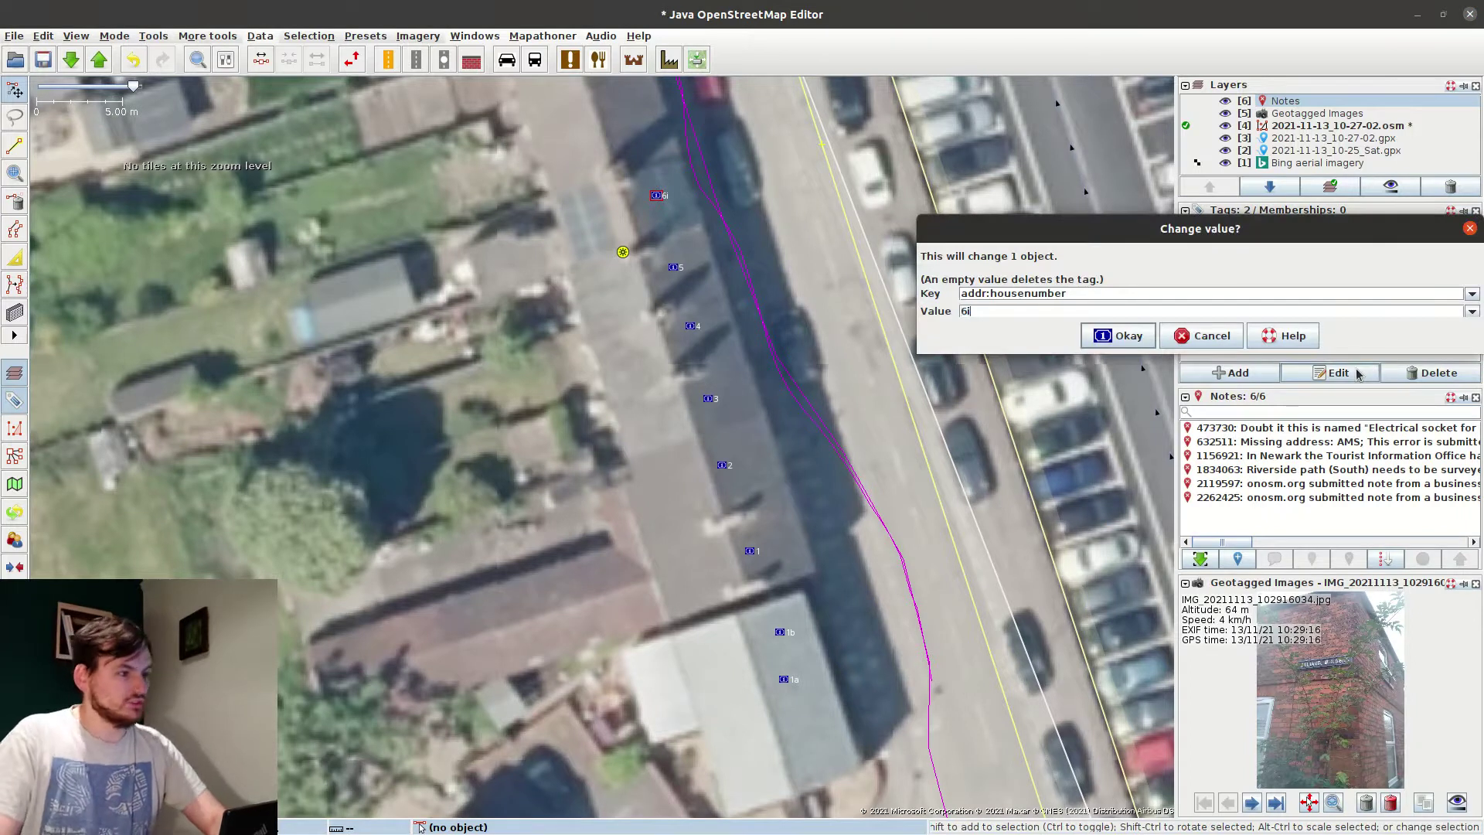
{"action": "key", "text": "BackSpace"}
{"action": "key", "text": "Return"}
Add the tag note=House number assumed, none displayed to the node for house 6.
{"action": "left_click", "coordinate": [1203, 373]}
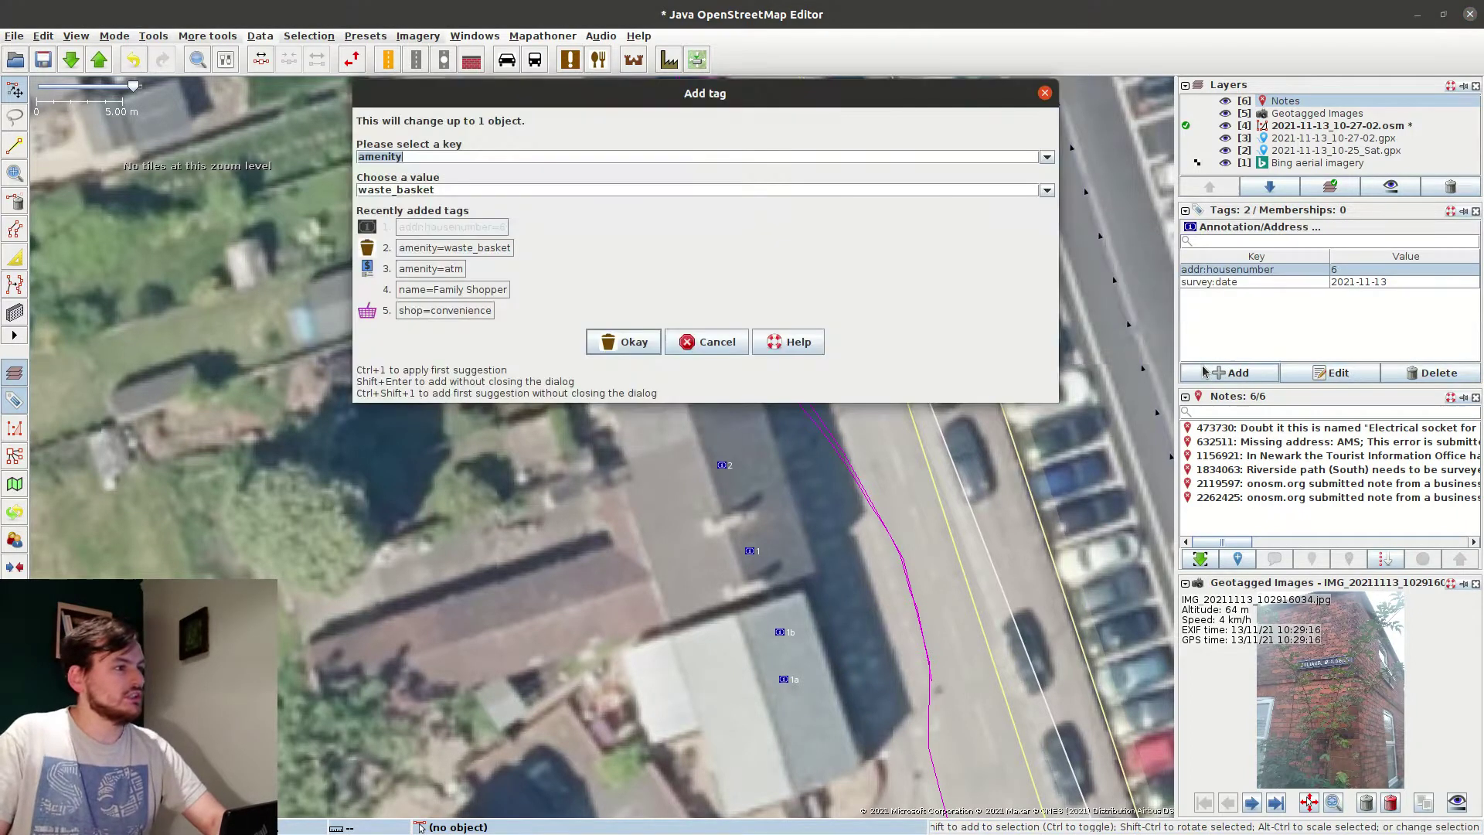
{"action": "type", "text": "note"}
{"action": "key", "text": "Tab"}
{"action": "type", "text": "House"}
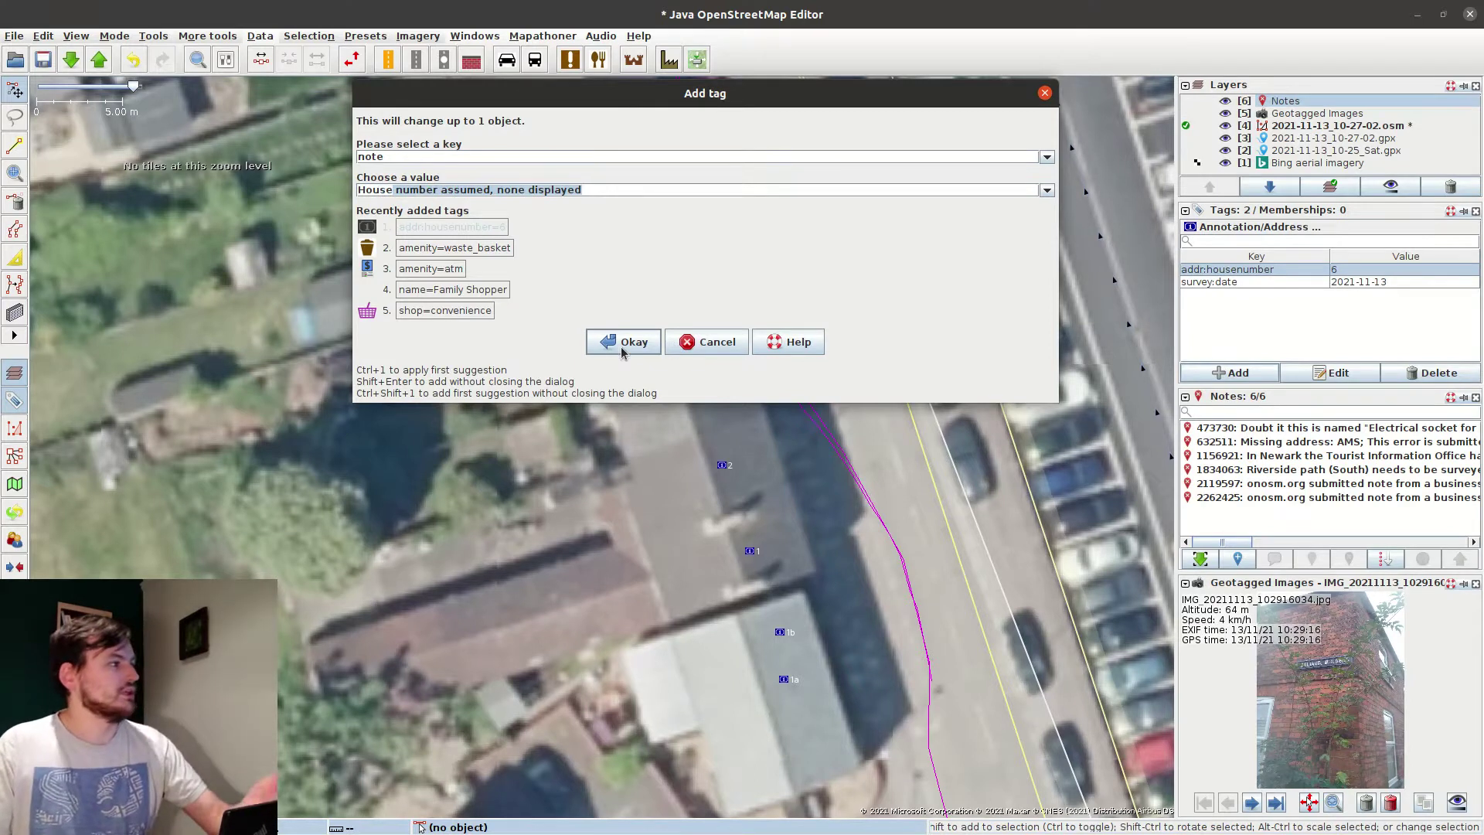
{"action": "left_click", "coordinate": [621, 342]}
Realign house number 7 and move house numbers 8 and 9 onto their roofs in the Lincoln Street terrace.
{"action": "left_click_drag", "start_coordinate": [583, 298], "coordinate": [744, 516]}
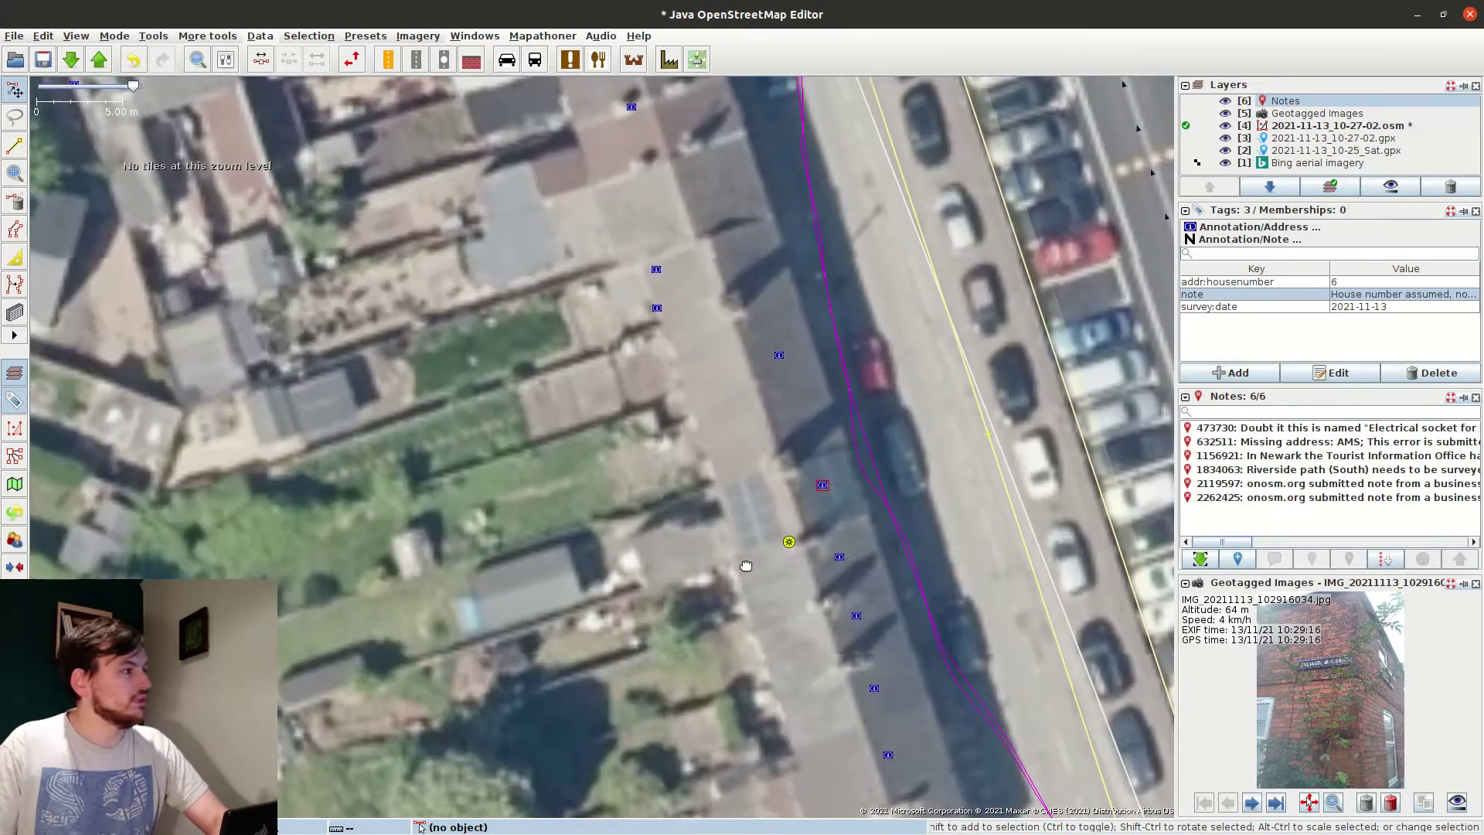
{"action": "left_click_drag", "start_coordinate": [782, 354], "coordinate": [797, 405]}
{"action": "left_click", "coordinate": [666, 321]}
{"action": "left_click", "coordinate": [658, 308]}
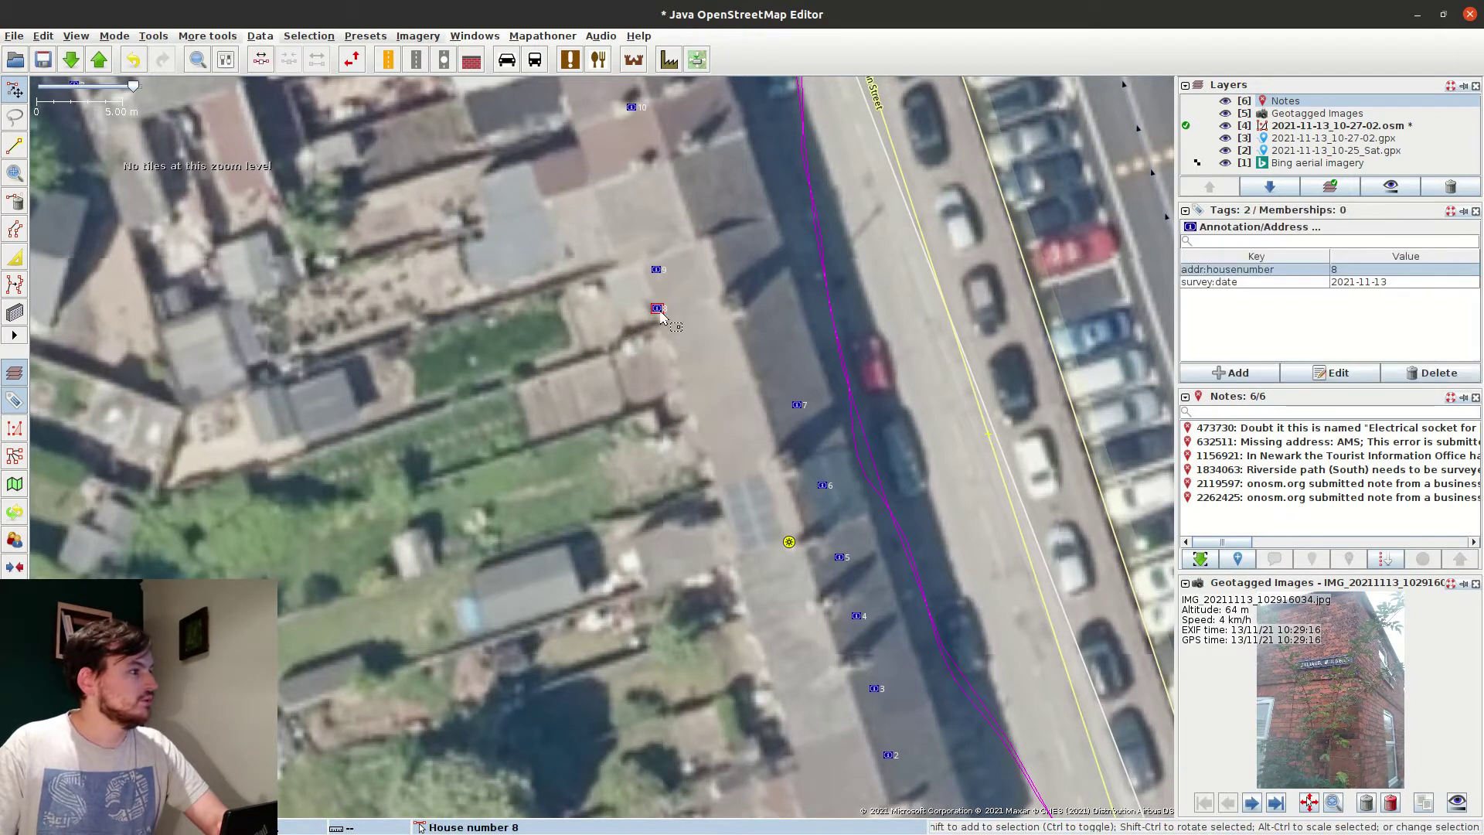
{"action": "left_click_drag", "start_coordinate": [662, 316], "coordinate": [775, 344]}
{"action": "left_click_drag", "start_coordinate": [662, 265], "coordinate": [755, 267]}
Move house numbers 10 to 14 onto the remaining terrace roofs up to the corner with Alliance Street.
{"action": "left_click_drag", "start_coordinate": [671, 256], "coordinate": [740, 493]}
{"action": "left_click_drag", "start_coordinate": [718, 376], "coordinate": [812, 445]}
{"action": "left_click_drag", "start_coordinate": [717, 337], "coordinate": [782, 375]}
{"action": "left_click_drag", "start_coordinate": [712, 289], "coordinate": [736, 210]}
{"action": "left_click_drag", "start_coordinate": [601, 232], "coordinate": [737, 476]}
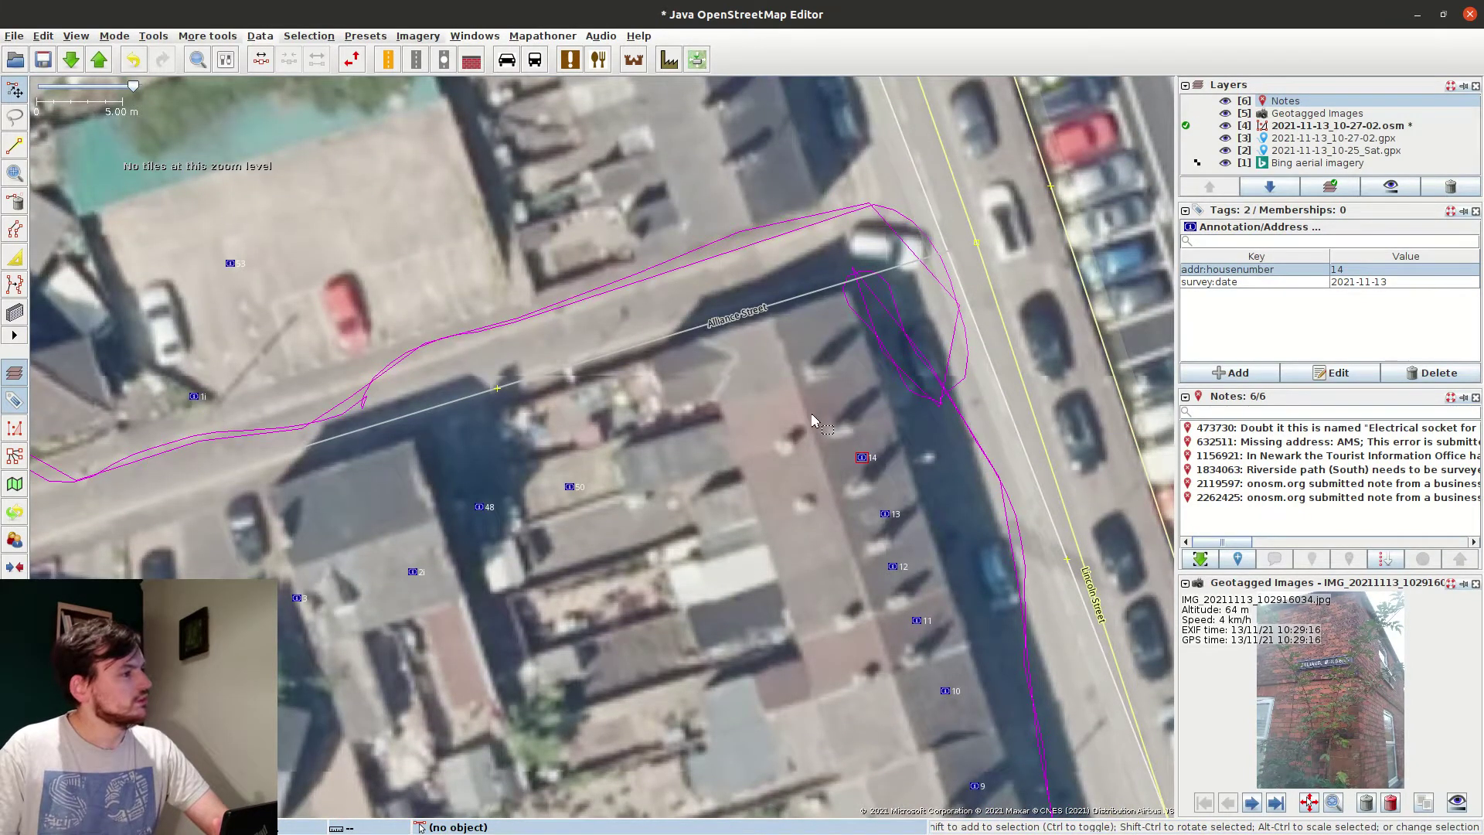
{"action": "left_click", "coordinate": [801, 364]}
{"action": "left_click_drag", "start_coordinate": [776, 383], "coordinate": [727, 163]}
{"action": "scroll", "coordinate": [760, 363], "scroll_direction": "down", "scroll_amount": 3}
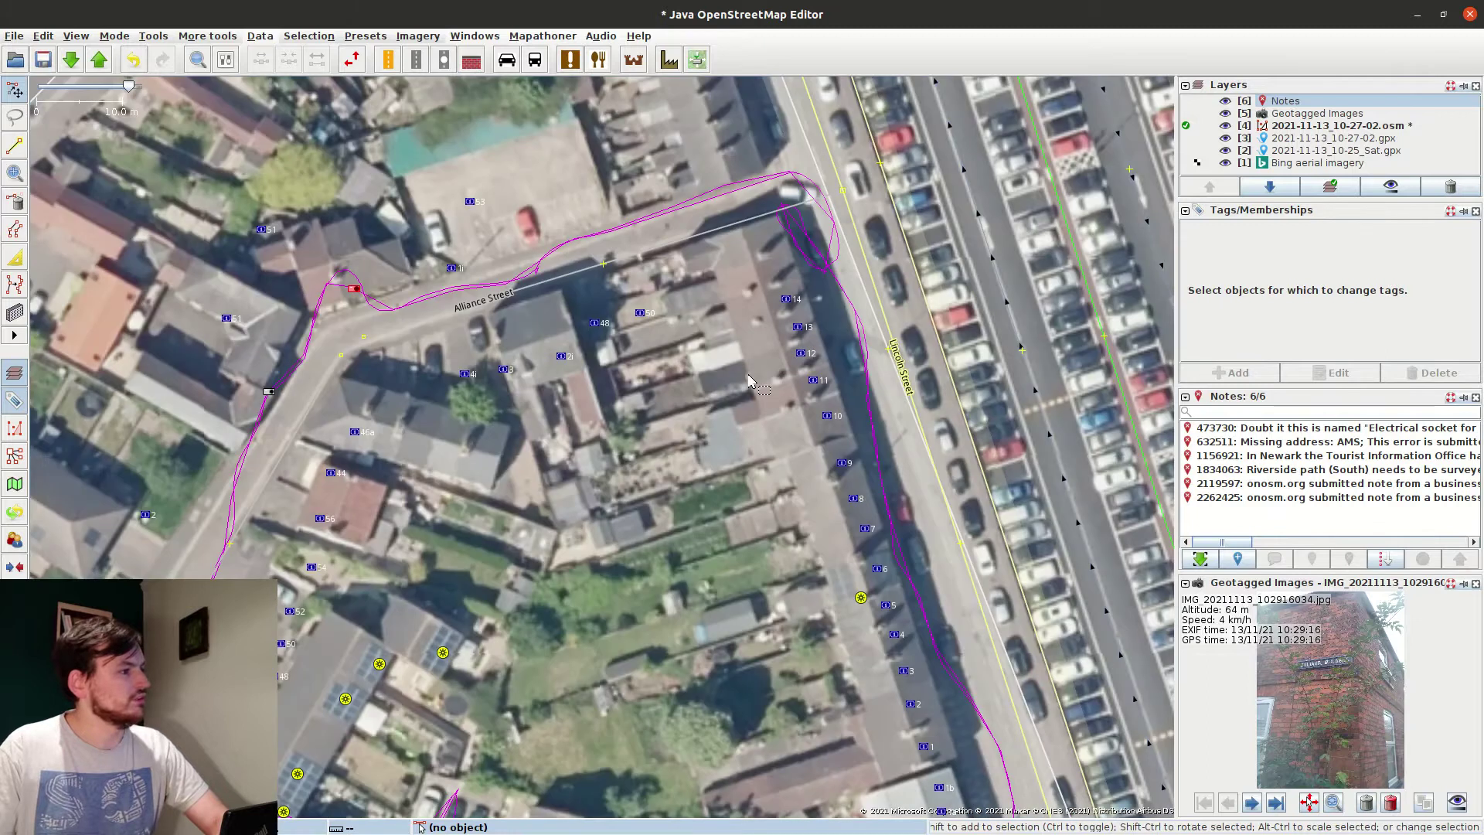
Add the tag addr:street=Lincoln Street to house-number nodes 1 to 14 together, leaving out 1a and 1b.
{"action": "left_click", "coordinate": [790, 297]}
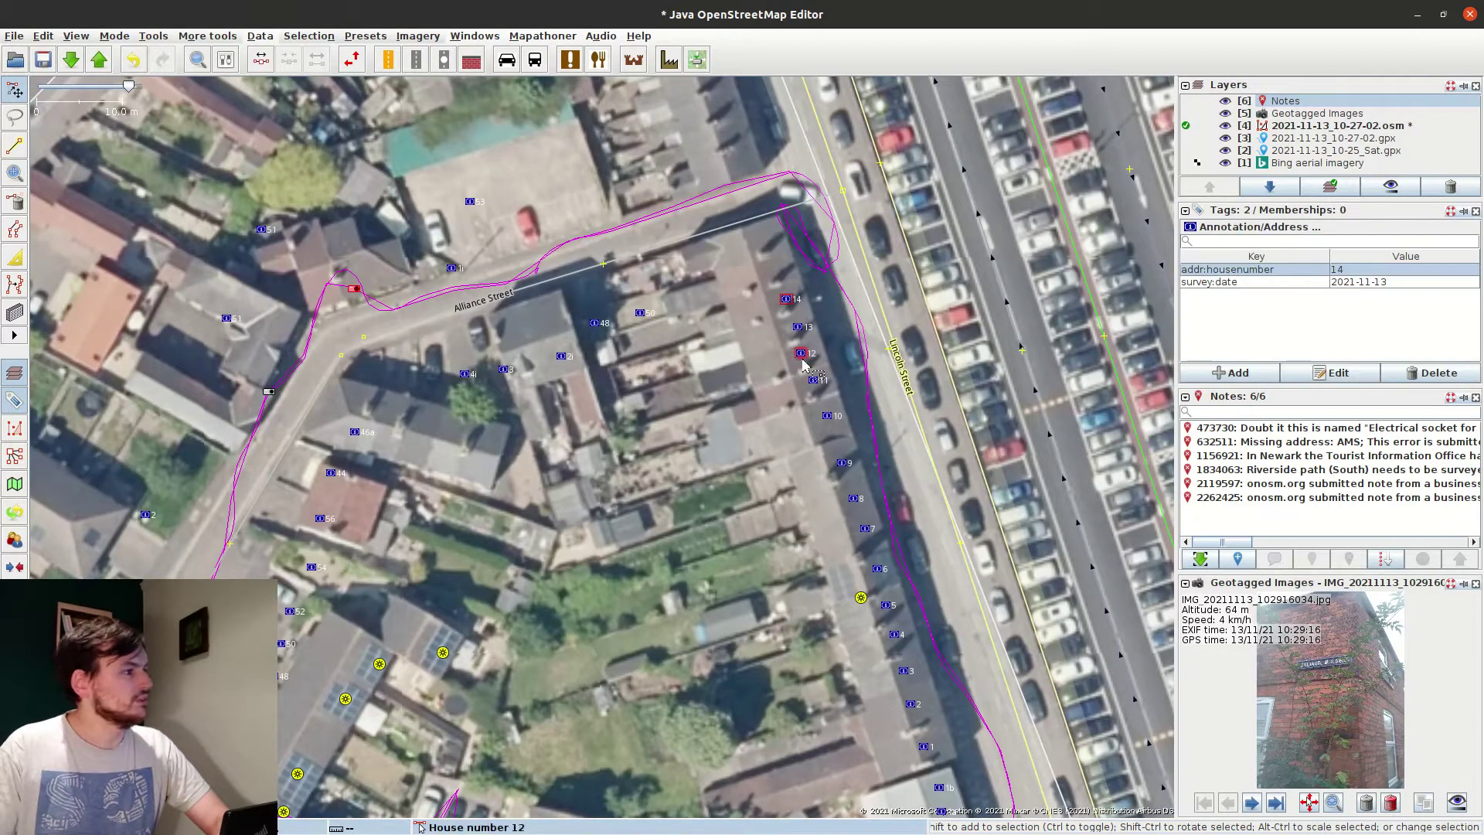
{"action": "left_click", "coordinate": [797, 326], "text": "shift"}
{"action": "left_click", "coordinate": [801, 352], "text": "shift"}
{"action": "left_click", "coordinate": [813, 381], "text": "shift"}
{"action": "left_click", "coordinate": [855, 499], "text": "shift"}
{"action": "left_click", "coordinate": [878, 568], "text": "shift"}
{"action": "left_click", "coordinate": [889, 608], "text": "shift"}
{"action": "left_click", "coordinate": [904, 670], "text": "shift"}
{"action": "left_click", "coordinate": [912, 703], "text": "shift"}
{"action": "left_click", "coordinate": [924, 746], "text": "shift"}
{"action": "left_click_drag", "start_coordinate": [934, 782], "coordinate": [860, 523]}
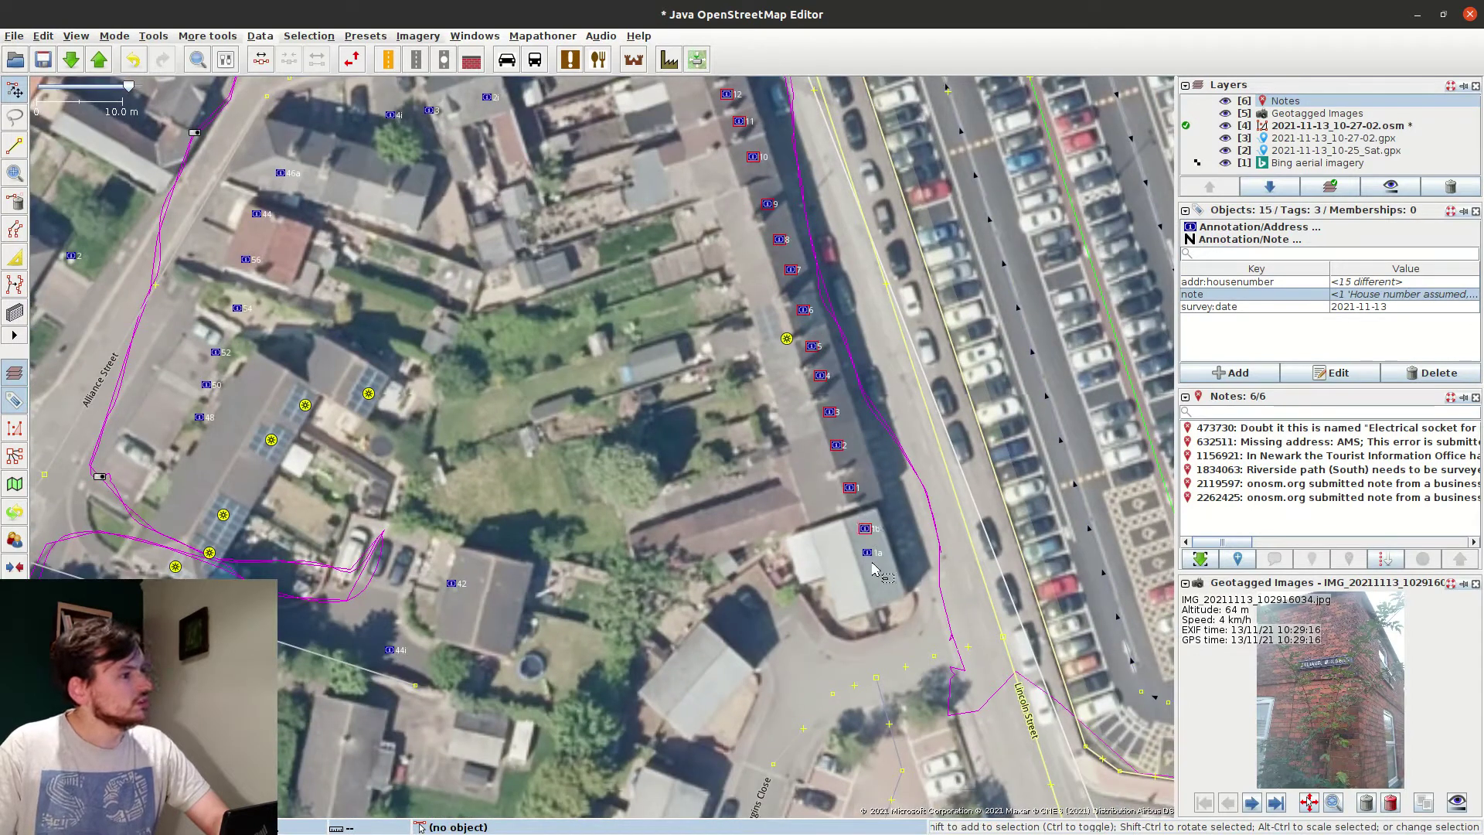
{"action": "left_click", "coordinate": [869, 554], "text": "shift"}
{"action": "left_click_drag", "start_coordinate": [816, 642], "coordinate": [887, 452]}
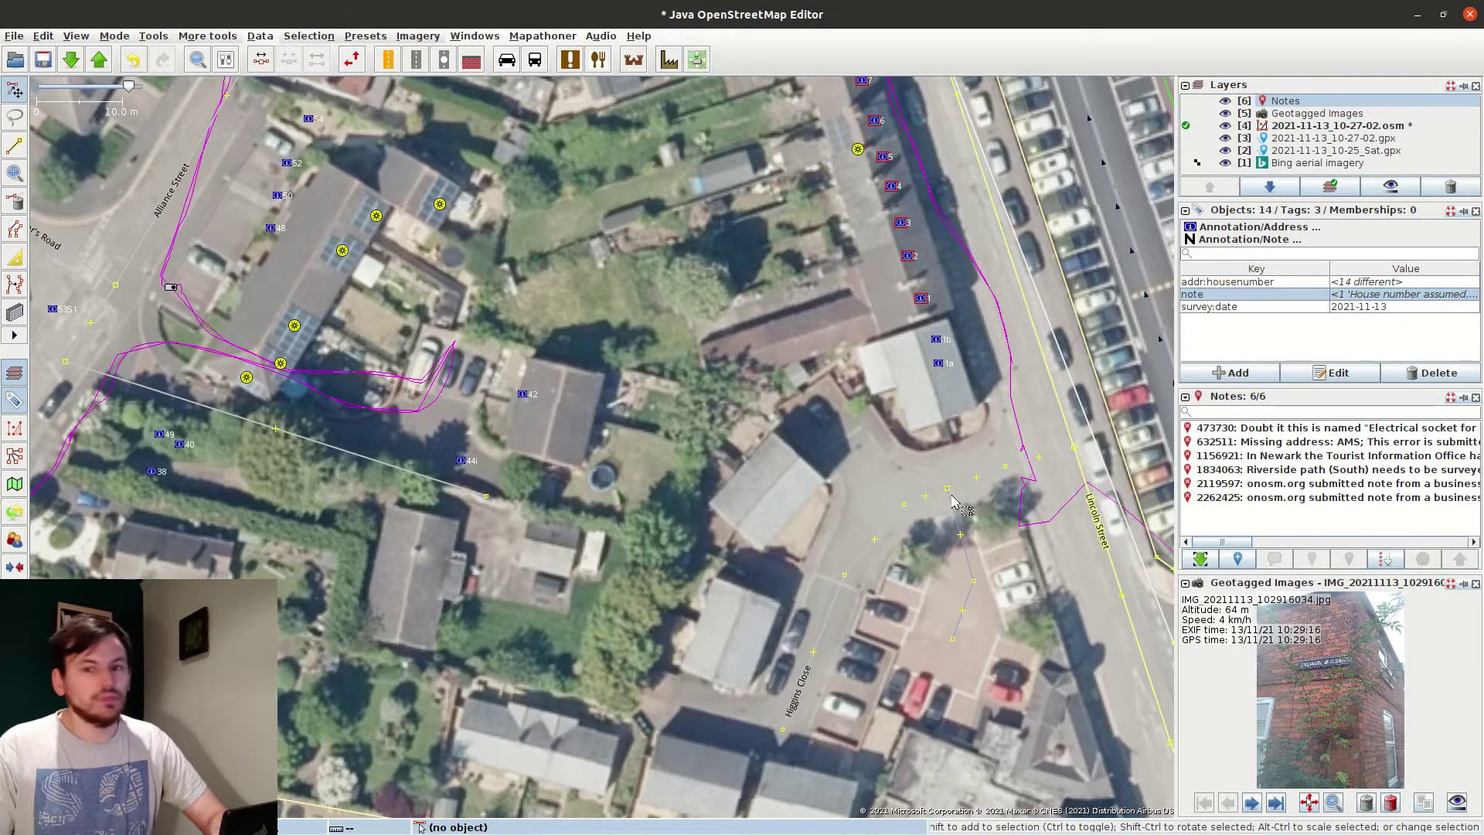
{"action": "left_click", "coordinate": [1237, 373]}
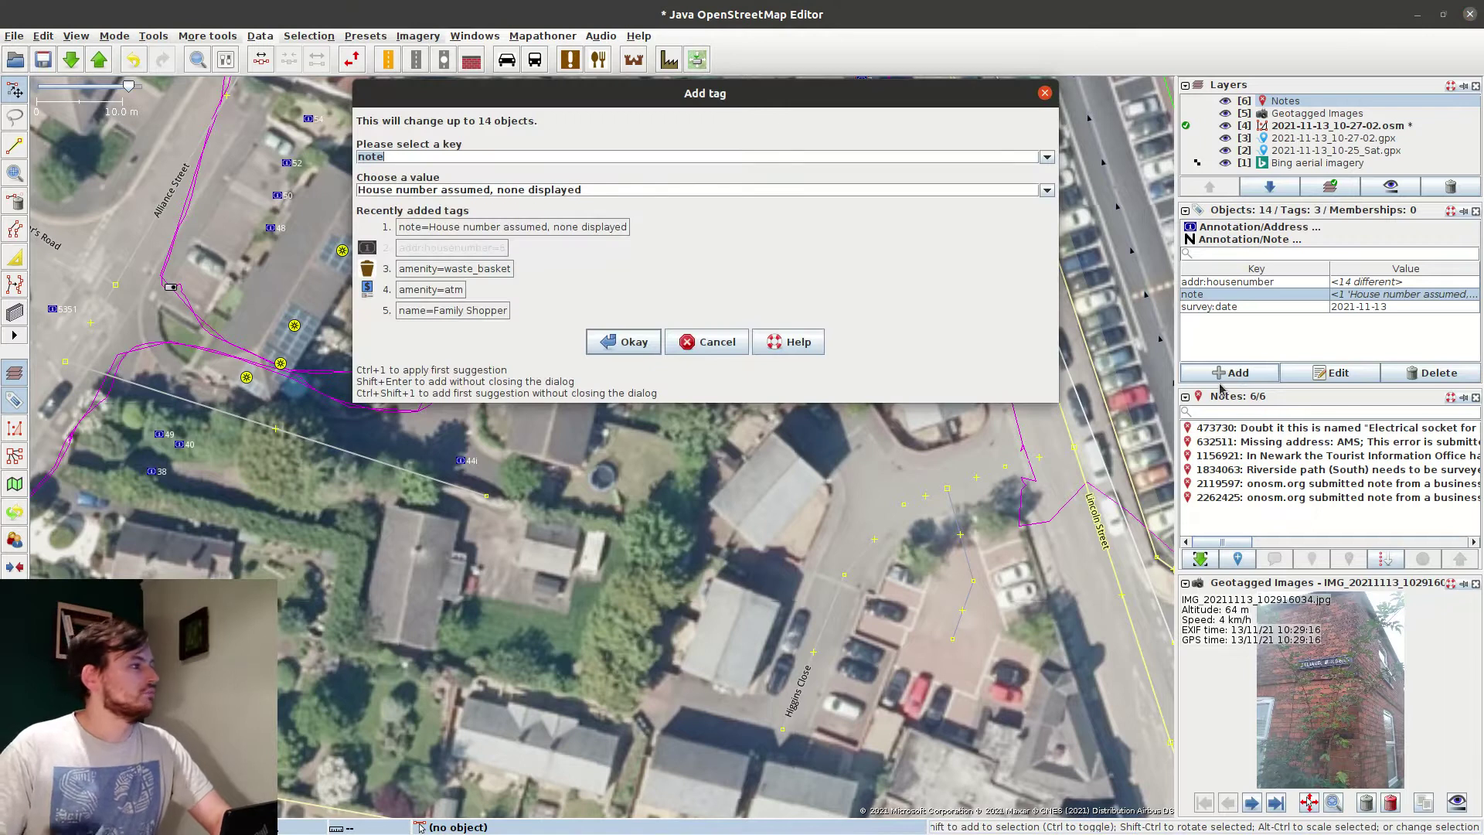
{"action": "type", "text": "addr:street"}
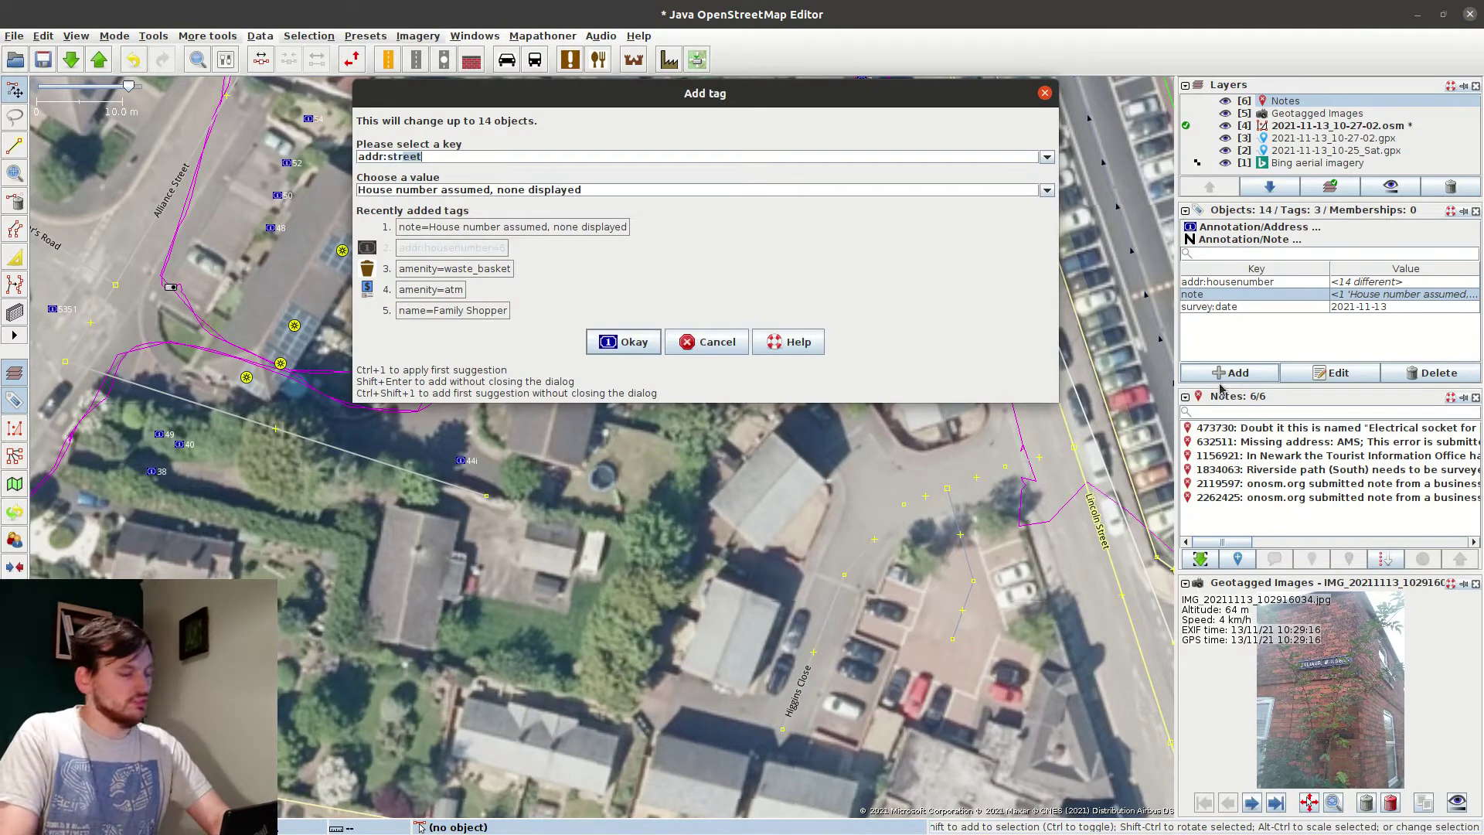
{"action": "key", "text": "Tab"}
{"action": "type", "text": "Lin"}
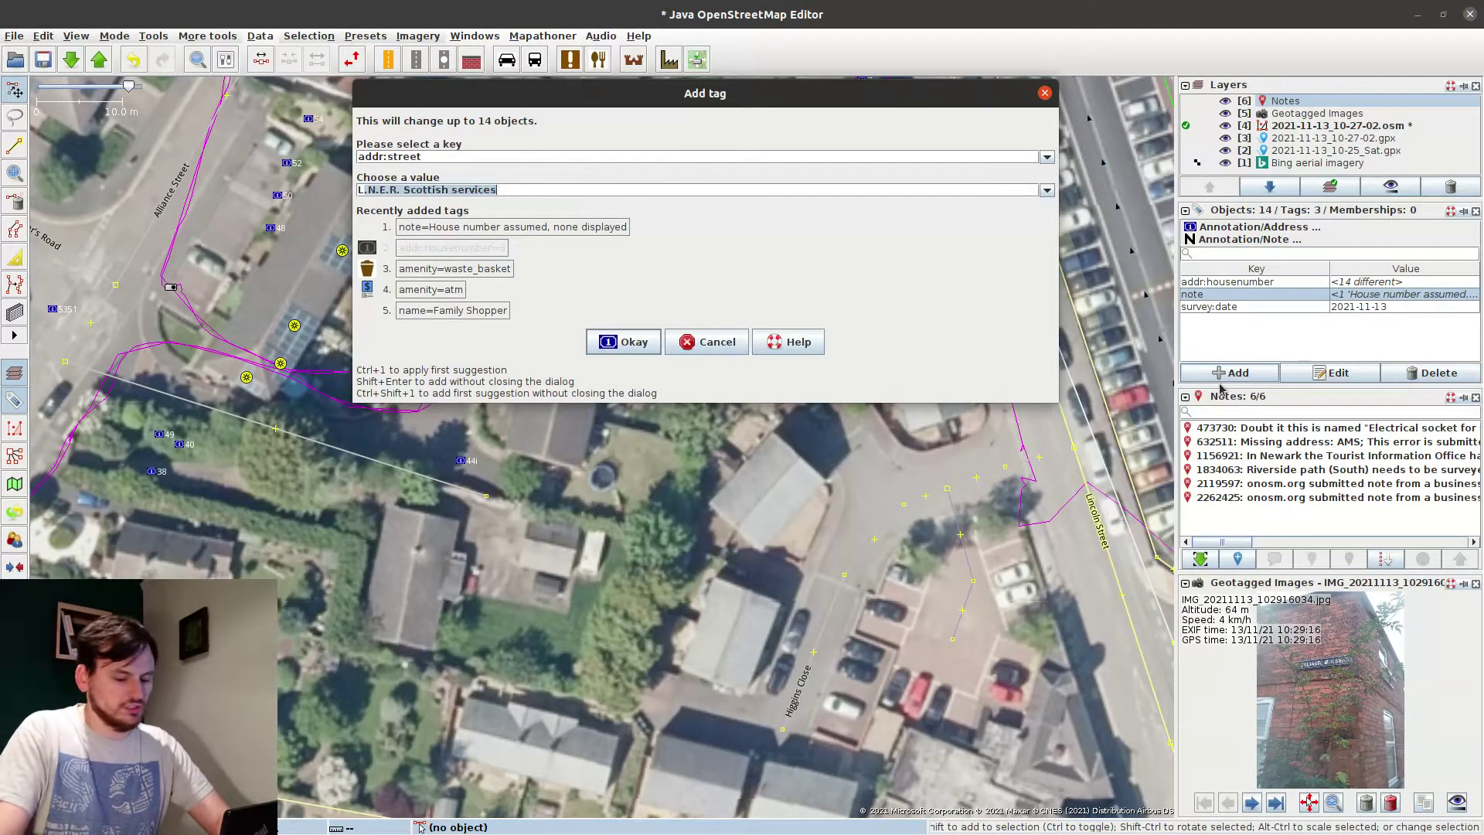
{"action": "key", "text": "Return"}
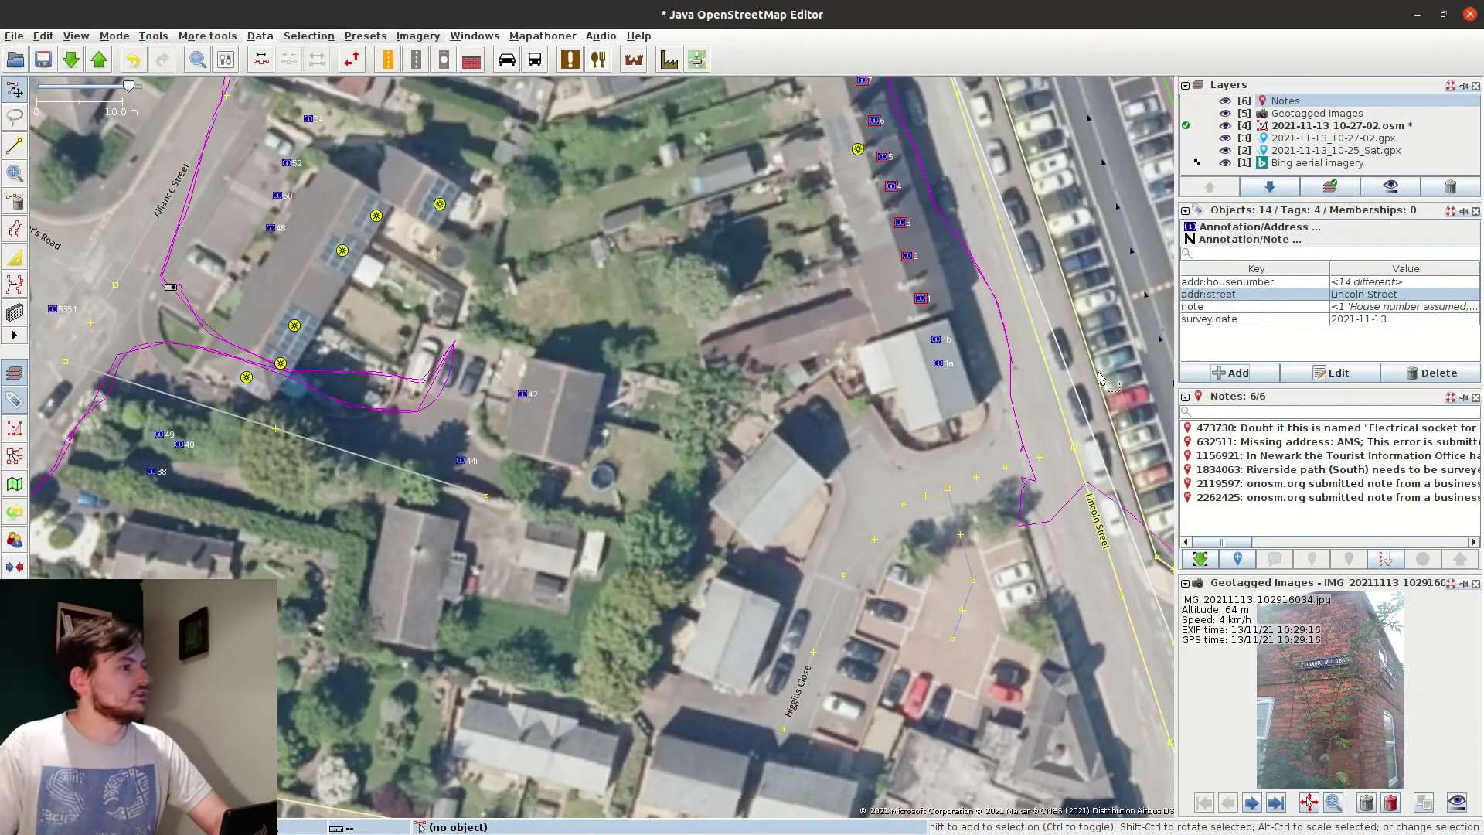
{"action": "key", "text": "Escape"}
{"action": "left_click", "coordinate": [1064, 354]}
{"action": "left_click", "coordinate": [920, 226]}
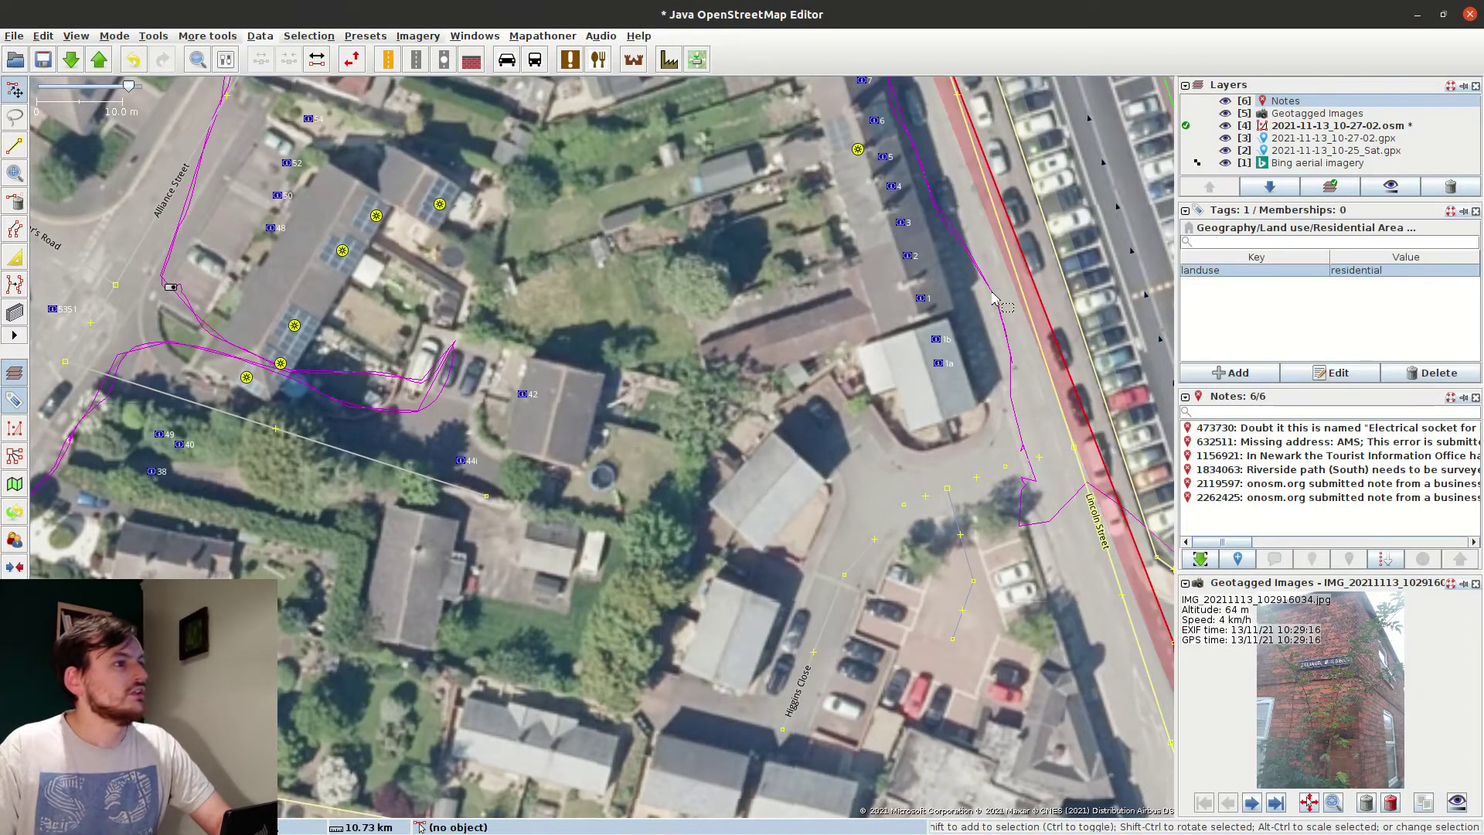
Move the house-number nodes around the bend of Alliance Street onto their buildings, including 1i and 48 on the south side.
{"action": "left_click_drag", "start_coordinate": [909, 216], "coordinate": [987, 702]}
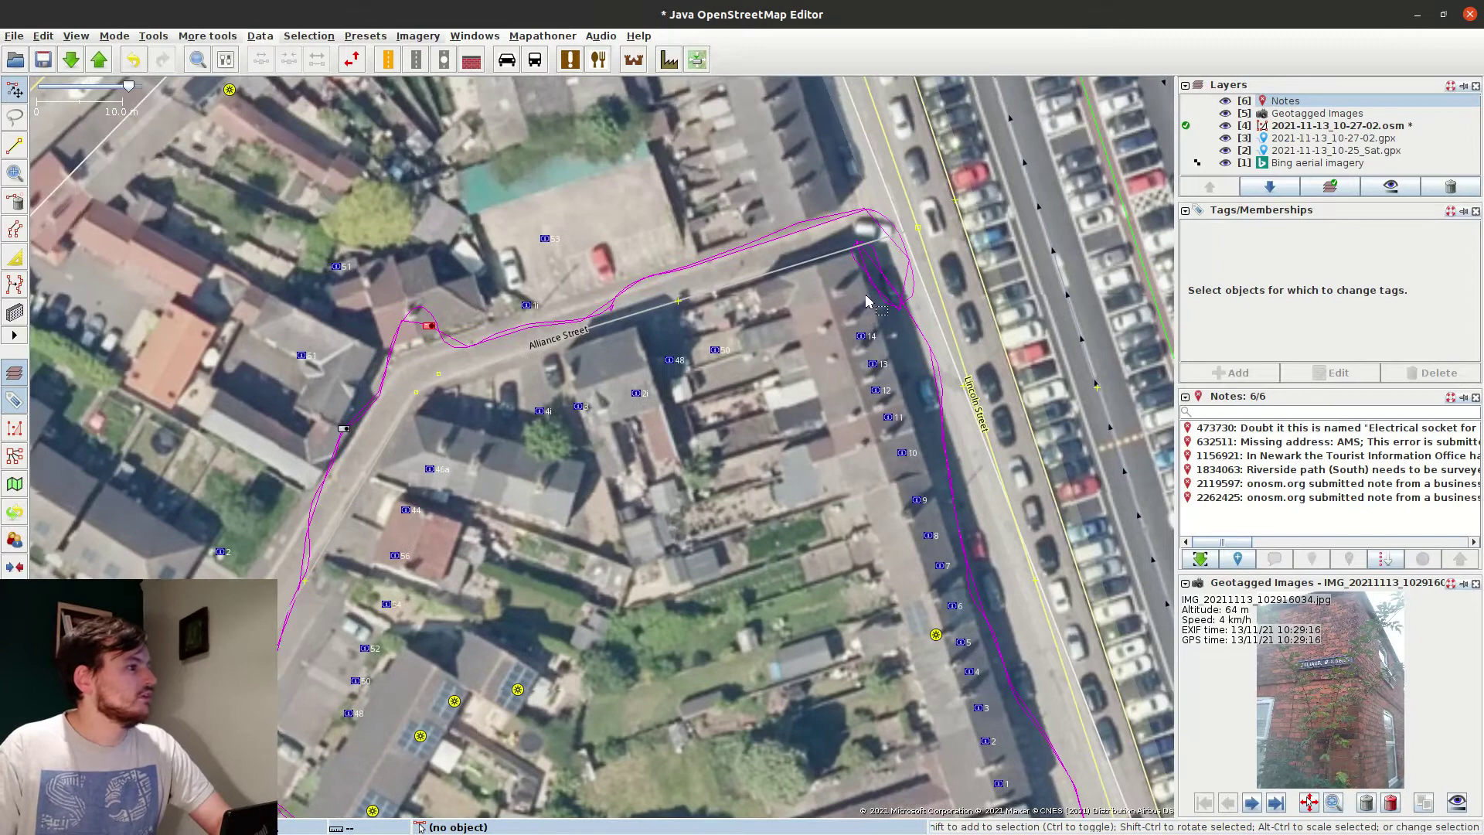
{"action": "left_click_drag", "start_coordinate": [747, 260], "coordinate": [879, 296]}
{"action": "left_click_drag", "start_coordinate": [1088, 525], "coordinate": [908, 510]}
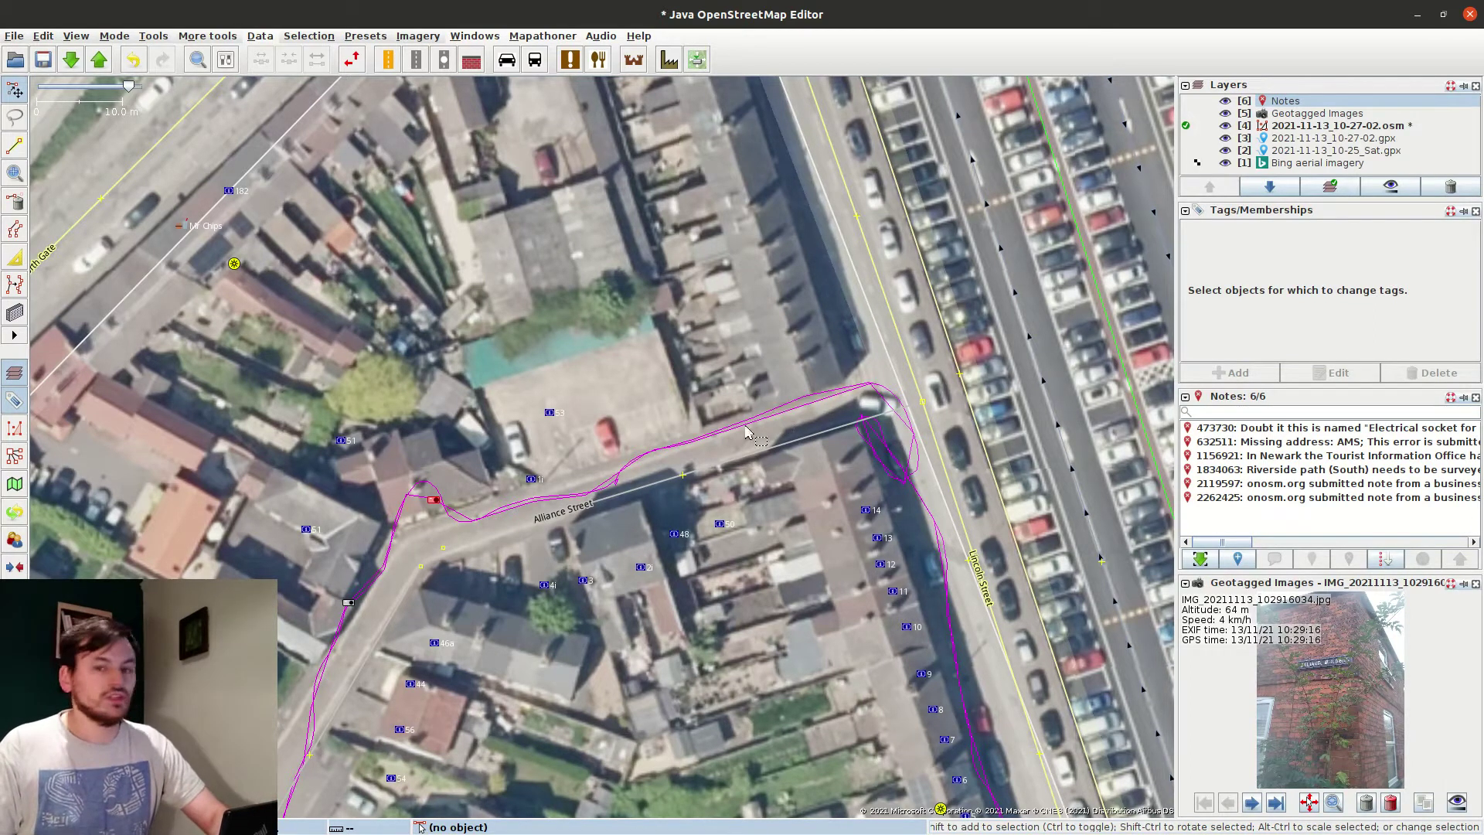
{"action": "left_click_drag", "start_coordinate": [673, 448], "coordinate": [758, 414]}
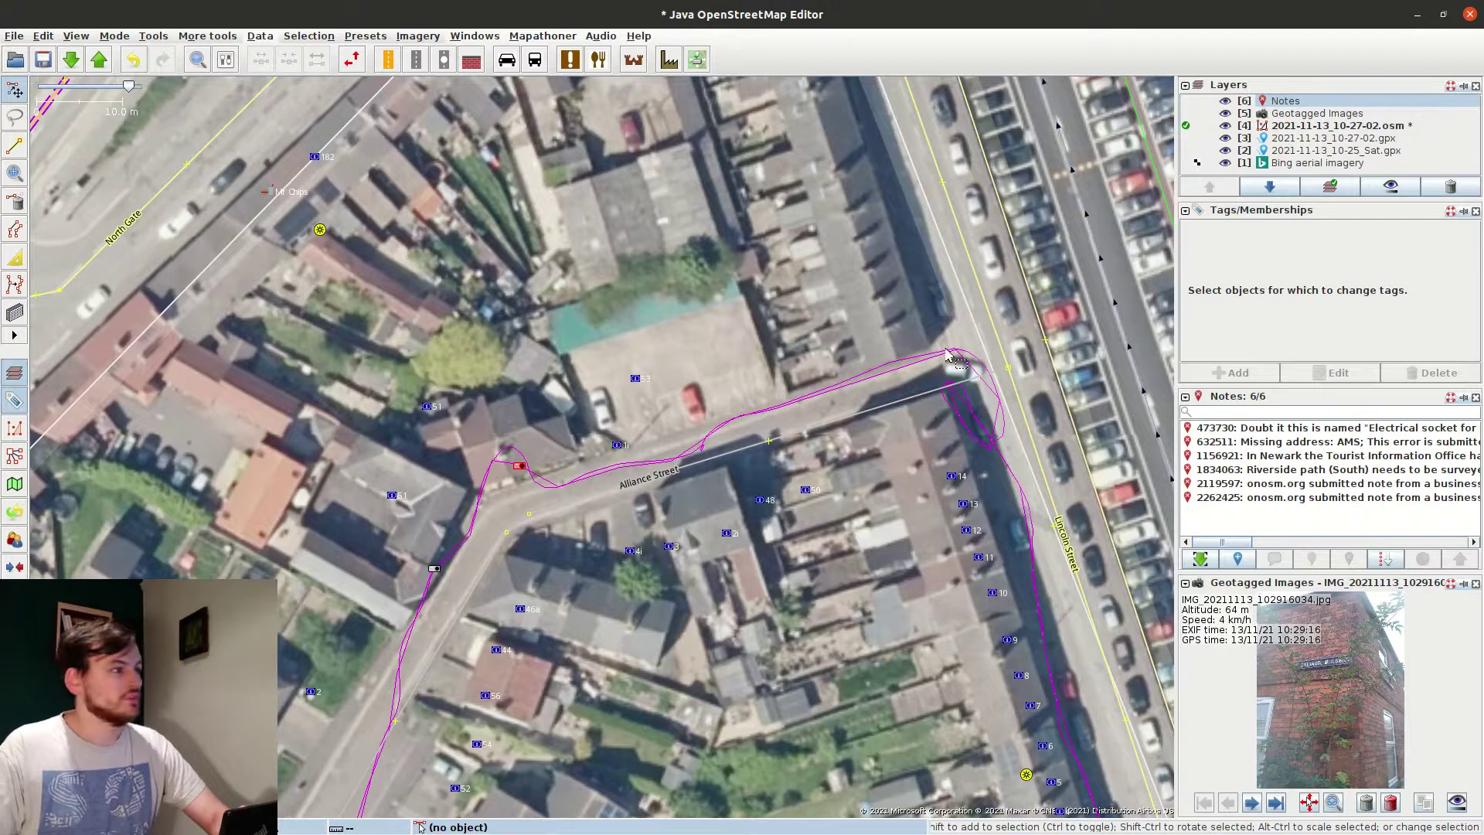
{"action": "mouse_move", "coordinate": [771, 380]}
{"action": "left_mouse_down"}
{"action": "mouse_move", "coordinate": [923, 388]}
{"action": "mouse_move", "coordinate": [852, 391]}
{"action": "left_mouse_up"}
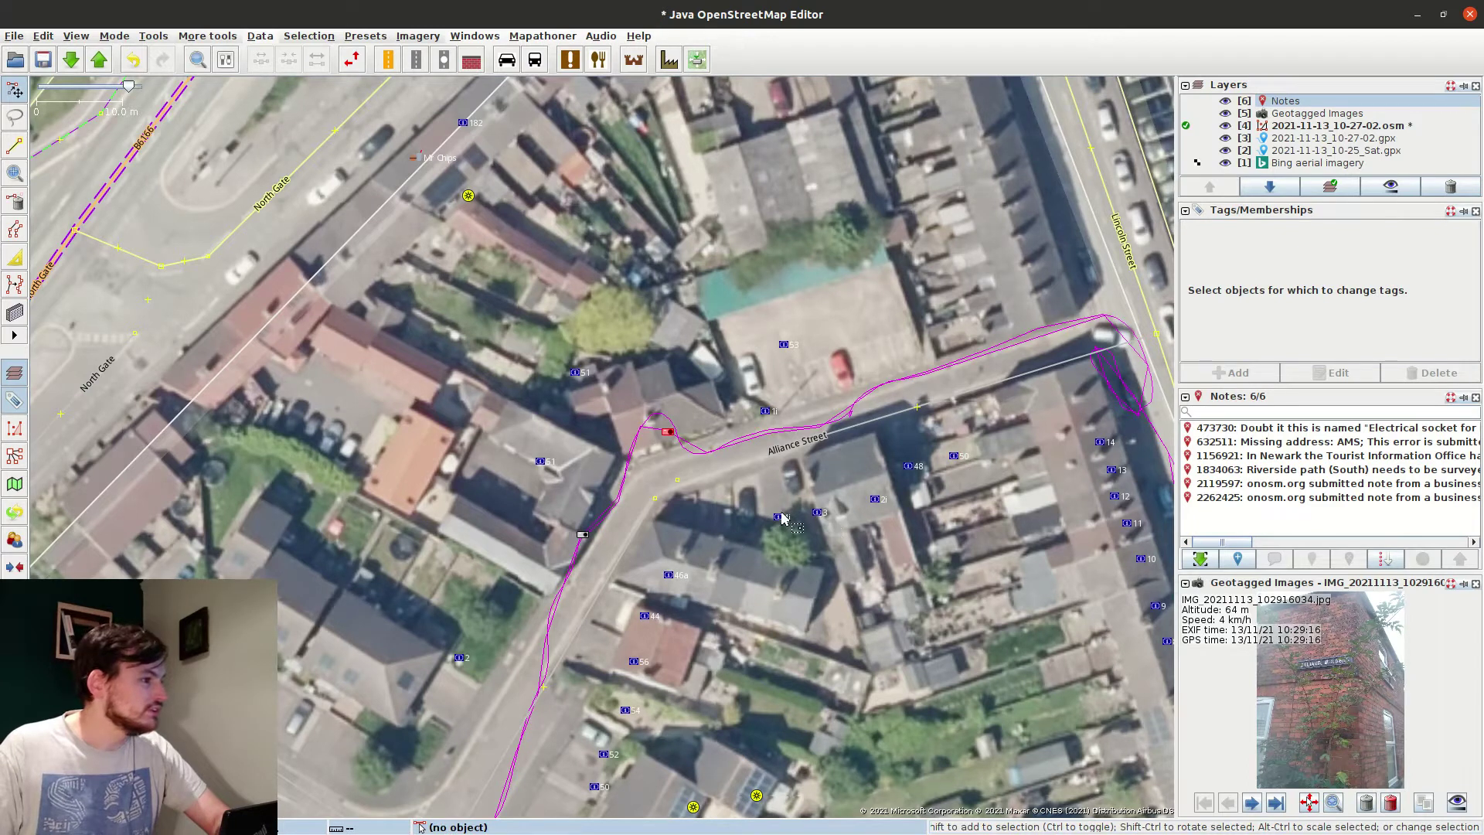
{"action": "left_click_drag", "start_coordinate": [778, 516], "coordinate": [701, 546]}
{"action": "left_click_drag", "start_coordinate": [817, 512], "coordinate": [741, 561]}
{"action": "left_click_drag", "start_coordinate": [875, 500], "coordinate": [769, 573]}
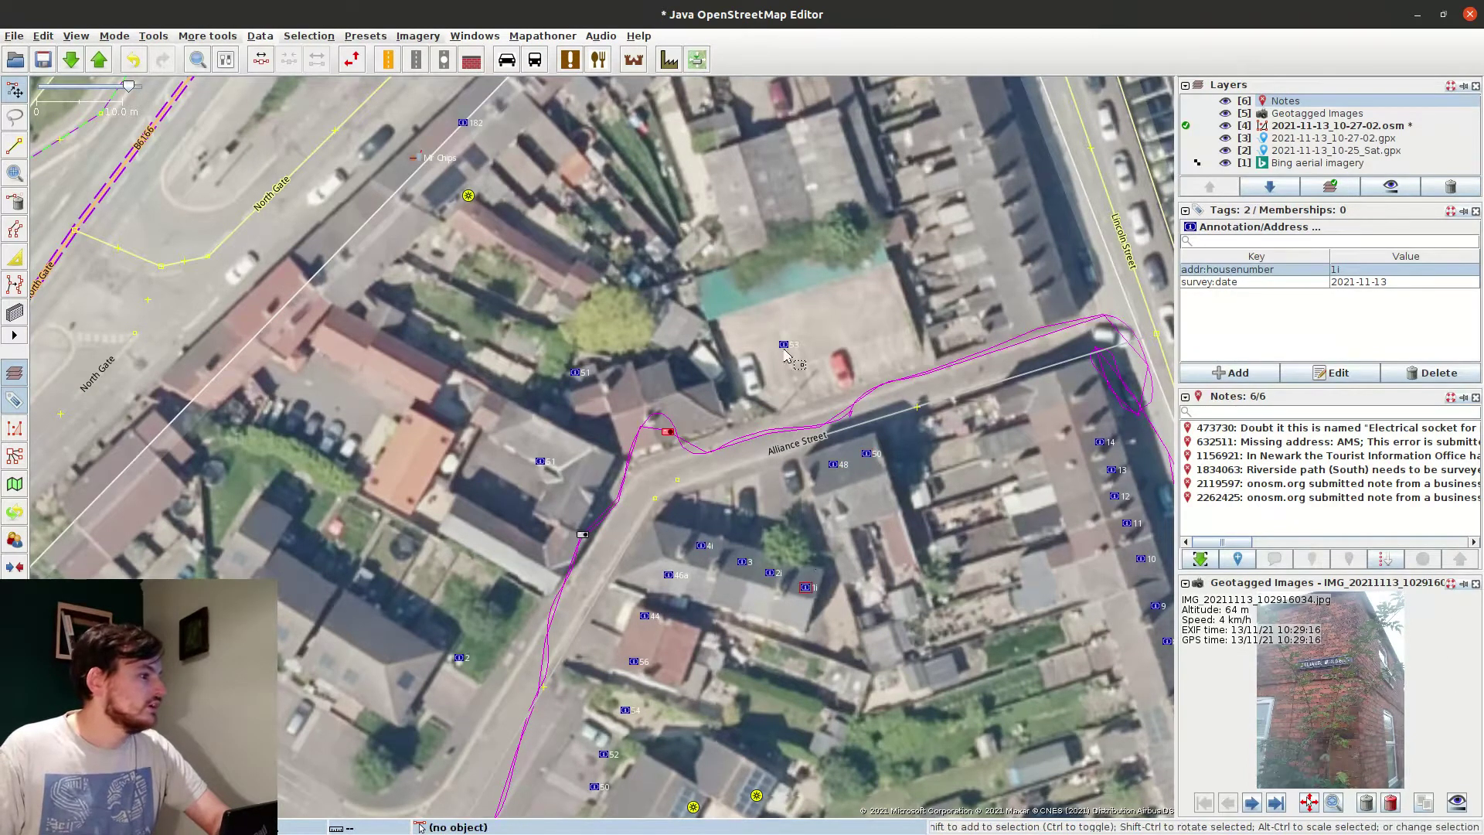
{"action": "left_click_drag", "start_coordinate": [574, 372], "coordinate": [632, 424]}
{"action": "mouse_move", "coordinate": [540, 462]}
{"action": "left_mouse_down"}
{"action": "mouse_move", "coordinate": [580, 486]}
{"action": "mouse_move", "coordinate": [571, 518]}
{"action": "mouse_move", "coordinate": [602, 479]}
{"action": "left_mouse_up"}
Draw a way about 21.5 m long along the front of the terrace south of the Alliance Street bend.
{"action": "scroll", "coordinate": [1324, 666], "scroll_direction": "up", "scroll_amount": 4}
{"action": "scroll", "coordinate": [697, 492], "scroll_direction": "up", "scroll_amount": 2}
{"action": "key", "text": "a"}
{"action": "left_click", "coordinate": [928, 618]}
{"action": "left_click", "coordinate": [600, 526]}
{"action": "key", "text": "s"}
Apply an imagery offset to the Bing aerial imagery layer.
{"action": "left_click", "coordinate": [418, 36]}
{"action": "mouse_move", "coordinate": [464, 133]}
{"action": "left_click", "coordinate": [746, 153]}
{"action": "left_click", "coordinate": [796, 388]}
{"action": "left_click", "coordinate": [680, 432]}
{"action": "scroll", "coordinate": [645, 397], "scroll_direction": "down", "scroll_amount": 2}
{"action": "left_click_drag", "start_coordinate": [646, 397], "coordinate": [641, 595]}
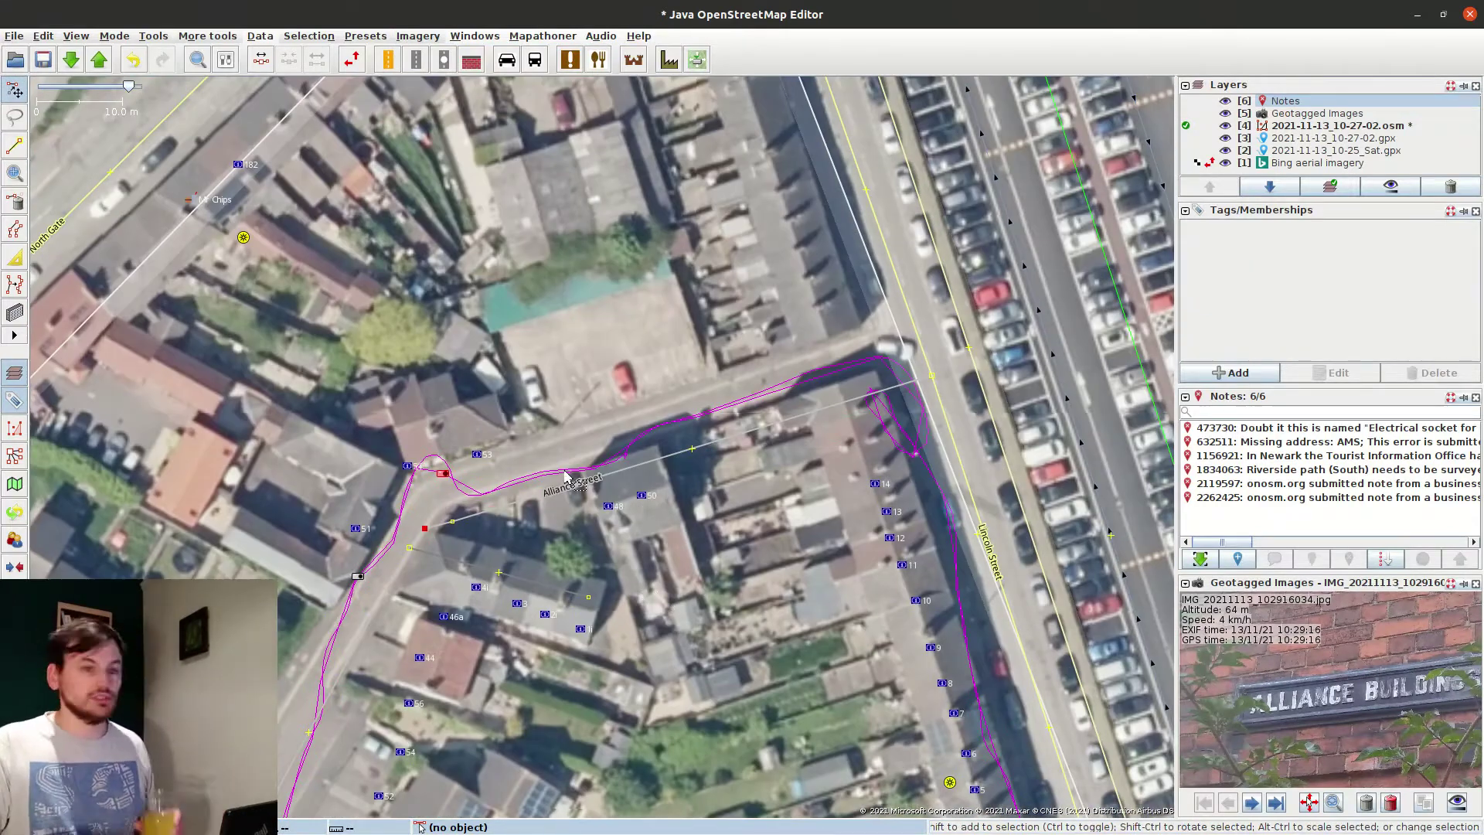
Add the tag highway=path to the way drawn in front of the terrace south of the Alliance Street bend.
{"action": "left_click", "coordinate": [540, 583]}
{"action": "left_click", "coordinate": [1237, 373]}
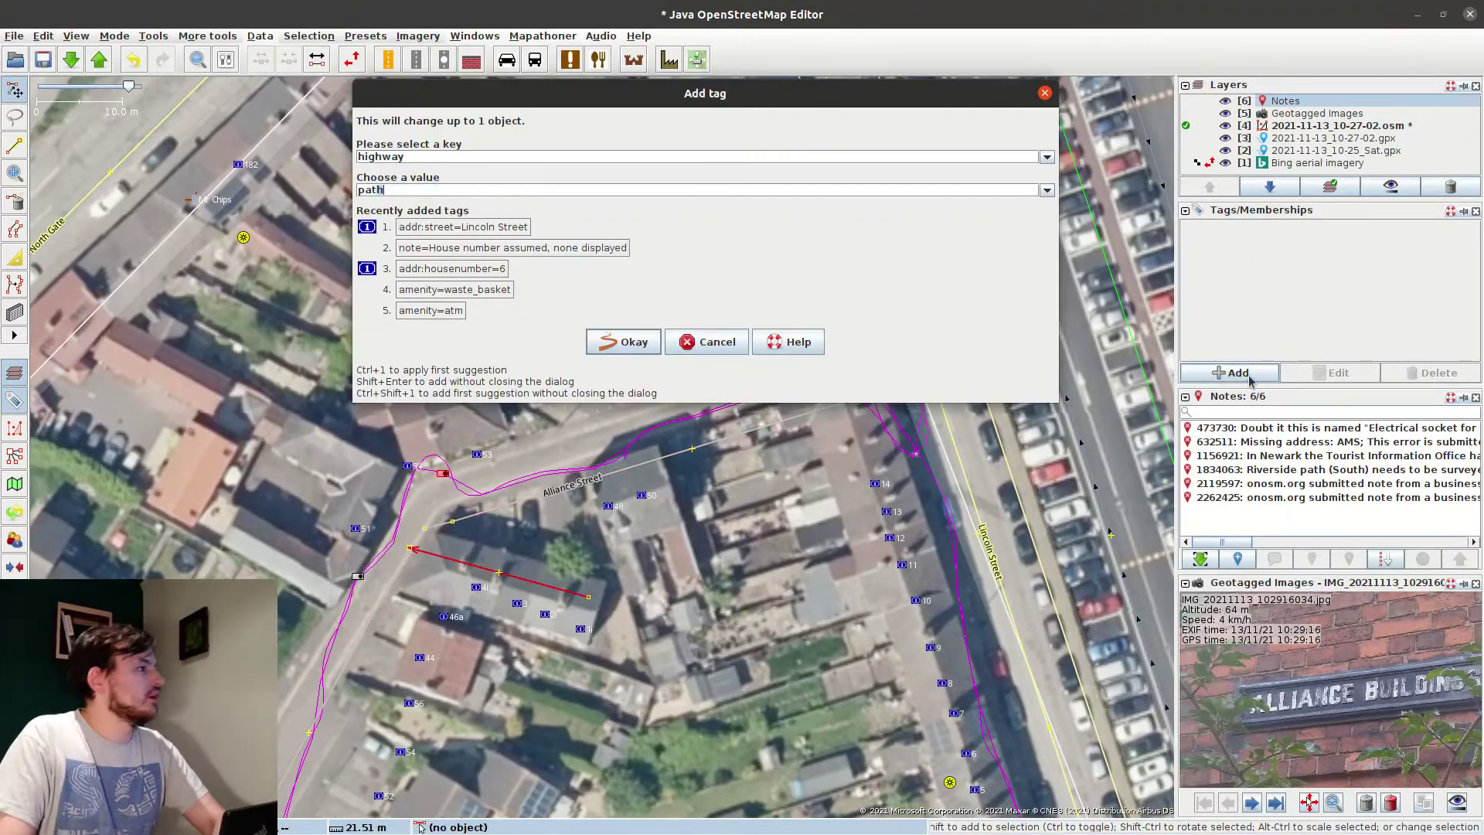
{"action": "key", "text": "Return"}
Add the tag name=Alliance Buildings to the path in front of the terrace.
{"action": "left_click", "coordinate": [1242, 375]}
{"action": "type", "text": "name"}
{"action": "key", "text": "Tab"}
{"action": "type", "text": "Alliance Street"}
{"action": "key", "text": "End"}
{"action": "key", "text": "BackSpace"}
{"action": "key", "text": "BackSpace"}
{"action": "key", "text": "BackSpace"}
{"action": "key", "text": "BackSpace"}
{"action": "key", "text": "BackSpace"}
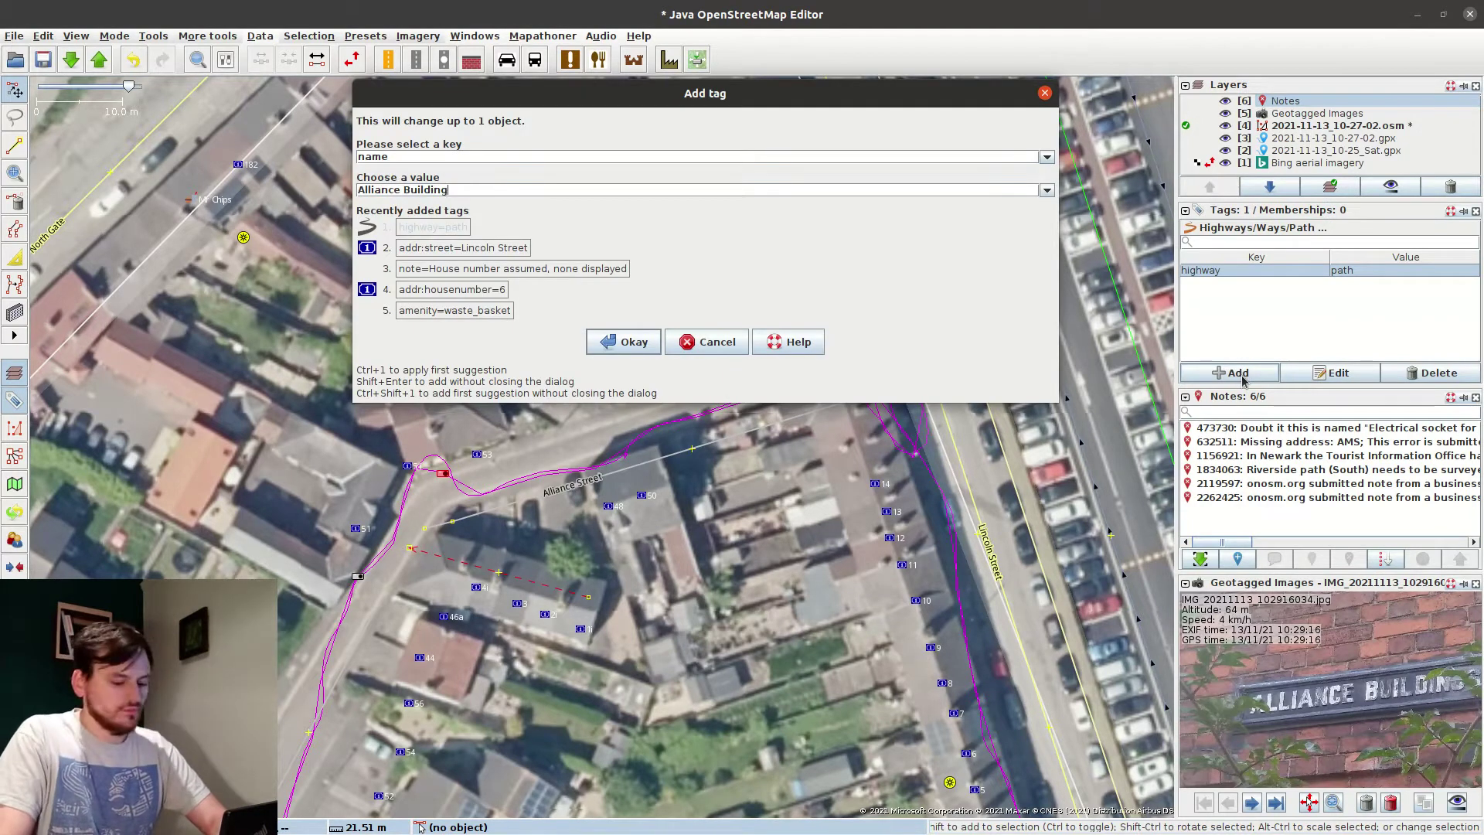
{"action": "type", "text": "s"}
{"action": "key", "text": "Return"}
Realign the Alliance Street bend, the Alliance Buildings path and the terrace's house-number nodes with the shifted aerial imagery.
{"action": "scroll", "coordinate": [420, 532], "scroll_direction": "up", "scroll_amount": 2}
{"action": "left_click_drag", "start_coordinate": [485, 511], "coordinate": [502, 436]}
{"action": "left_click_drag", "start_coordinate": [428, 526], "coordinate": [418, 477]}
{"action": "left_click_drag", "start_coordinate": [399, 562], "coordinate": [409, 508]}
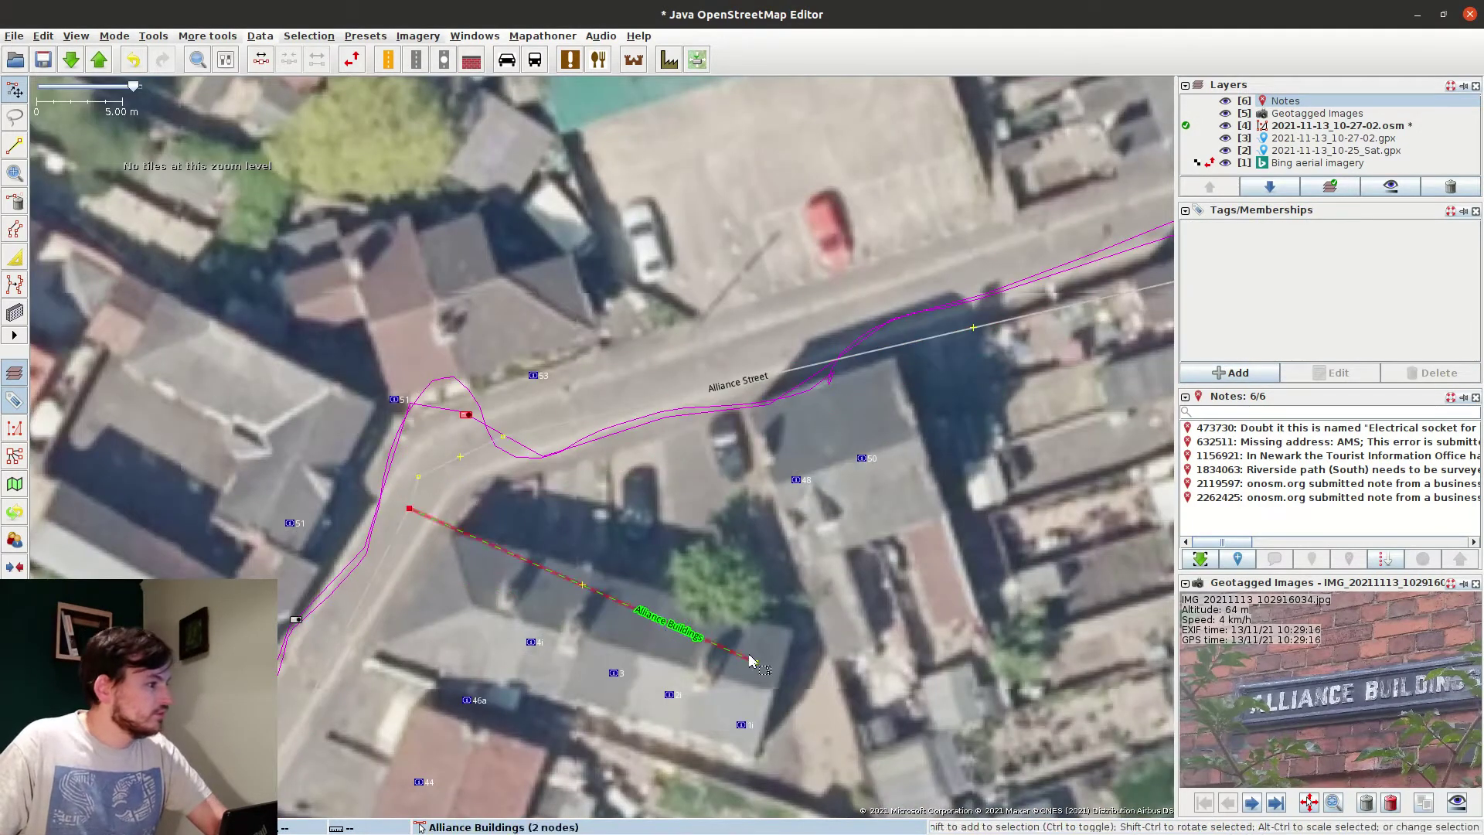
{"action": "left_click_drag", "start_coordinate": [757, 662], "coordinate": [758, 600]}
{"action": "left_click_drag", "start_coordinate": [741, 725], "coordinate": [749, 664]}
{"action": "left_click_drag", "start_coordinate": [669, 695], "coordinate": [680, 636]}
{"action": "left_click_drag", "start_coordinate": [613, 673], "coordinate": [624, 619]}
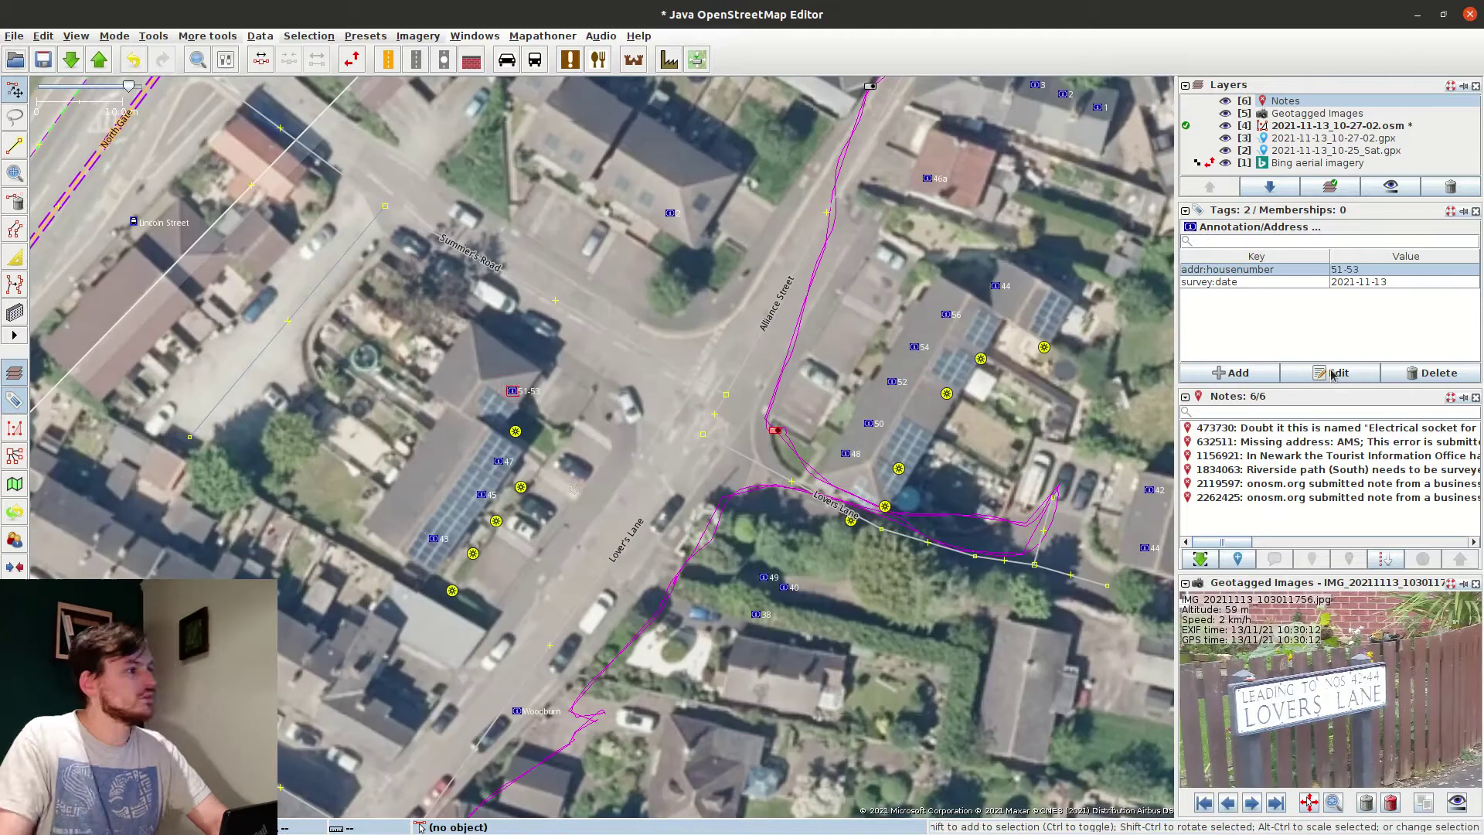
Change the house-number node 51-53 to 51 and paste a copy of it beside it with addr:housenumber=53.
{"action": "left_click", "coordinate": [559, 504]}
{"action": "left_click", "coordinate": [512, 391]}
{"action": "left_click", "coordinate": [1330, 373]}
{"action": "key", "text": "End"}
{"action": "key", "text": "BackSpace"}
{"action": "key", "text": "BackSpace"}
{"action": "key", "text": "BackSpace"}
{"action": "key", "text": "Return"}
{"action": "key", "text": "ctrl+c"}
{"action": "left_click", "coordinate": [494, 411]}
{"action": "key", "text": "ctrl+v"}
{"action": "double_click", "coordinate": [1363, 271]}
{"action": "key", "text": "BackSpace"}
{"action": "type", "text": "3"}
{"action": "key", "text": "Return"}
Move the solar-panel nodes onto the roof panels of the terrace with house numbers 43 to 53.
{"action": "mouse_move", "coordinate": [495, 411]}
{"action": "left_mouse_down"}
{"action": "mouse_move", "coordinate": [520, 379]}
{"action": "mouse_move", "coordinate": [501, 410]}
{"action": "mouse_move", "coordinate": [484, 400]}
{"action": "left_mouse_up"}
{"action": "left_click_drag", "start_coordinate": [520, 487], "coordinate": [484, 451]}
{"action": "left_click_drag", "start_coordinate": [510, 506], "coordinate": [424, 547]}
{"action": "left_click", "coordinate": [477, 643]}
{"action": "left_click_drag", "start_coordinate": [477, 643], "coordinate": [530, 472]}
Move the address nodes 38, Woodburn and 36 1/2 onto their buildings on the east side of Lover's Lane.
{"action": "left_click_drag", "start_coordinate": [696, 625], "coordinate": [814, 570]}
{"action": "left_click_drag", "start_coordinate": [767, 601], "coordinate": [702, 563]}
{"action": "left_click_drag", "start_coordinate": [687, 484], "coordinate": [854, 523]}
{"action": "left_click_drag", "start_coordinate": [925, 388], "coordinate": [918, 443]}
{"action": "left_click_drag", "start_coordinate": [969, 348], "coordinate": [591, 404]}
{"action": "left_click_drag", "start_coordinate": [514, 616], "coordinate": [581, 680]}
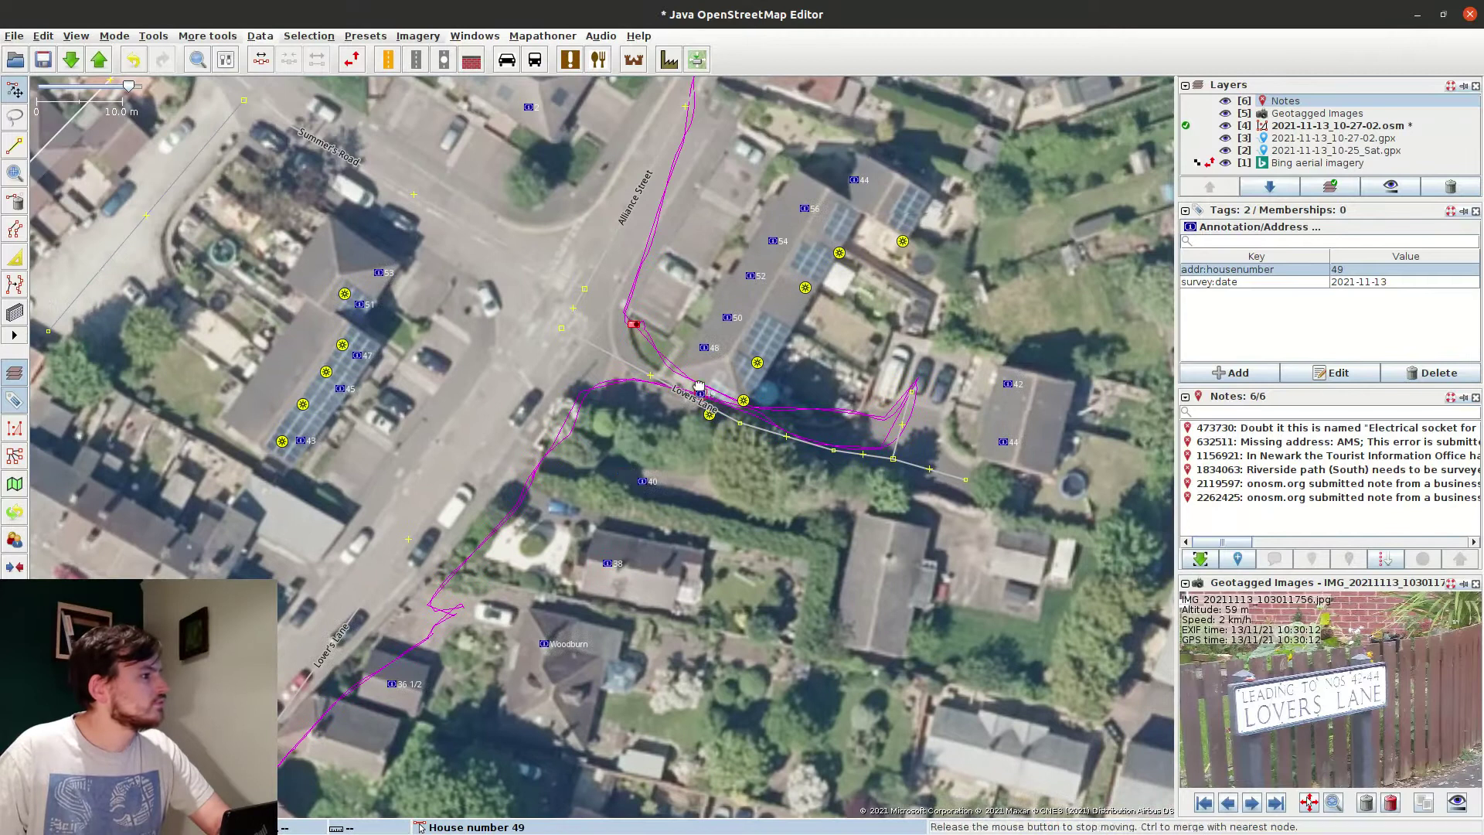
Line up the house-number nodes, including 49, along the front of the terrace east of Alliance Street, north of Lovers Lane.
{"action": "left_click", "coordinate": [727, 317]}
{"action": "left_click_drag", "start_coordinate": [775, 240], "coordinate": [737, 470]}
{"action": "left_click_drag", "start_coordinate": [753, 448], "coordinate": [682, 347]}
{"action": "mouse_move", "coordinate": [702, 473]}
{"action": "left_mouse_down"}
{"action": "mouse_move", "coordinate": [757, 449]}
{"action": "mouse_move", "coordinate": [694, 465]}
{"action": "left_mouse_up"}
{"action": "left_click_drag", "start_coordinate": [690, 522], "coordinate": [643, 543]}
{"action": "left_click_drag", "start_coordinate": [617, 601], "coordinate": [620, 585]}
{"action": "left_click_drag", "start_coordinate": [596, 640], "coordinate": [601, 623]}
Move the solar-panel nodes of the terrace east of Alliance Street onto the panels visible in the imagery.
{"action": "left_click_drag", "start_coordinate": [802, 508], "coordinate": [806, 480]}
{"action": "left_click_drag", "start_coordinate": [739, 520], "coordinate": [740, 490]}
{"action": "left_click_drag", "start_coordinate": [705, 555], "coordinate": [715, 519]}
{"action": "left_click_drag", "start_coordinate": [657, 630], "coordinate": [674, 605]}
{"action": "left_click_drag", "start_coordinate": [643, 668], "coordinate": [651, 653]}
Move the house-number nodes on the west side of Lover's Lane, opposite The Tryst, onto their terrace.
{"action": "left_click_drag", "start_coordinate": [589, 717], "coordinate": [728, 351]}
{"action": "left_click_drag", "start_coordinate": [681, 381], "coordinate": [906, 436]}
{"action": "left_click", "coordinate": [838, 456]}
{"action": "left_click_drag", "start_coordinate": [692, 425], "coordinate": [766, 358]}
{"action": "left_click_drag", "start_coordinate": [557, 581], "coordinate": [619, 494]}
{"action": "scroll", "coordinate": [498, 600], "scroll_direction": "down", "scroll_amount": 4}
{"action": "scroll", "coordinate": [463, 595], "scroll_direction": "up", "scroll_amount": 2}
{"action": "left_click_drag", "start_coordinate": [456, 598], "coordinate": [424, 487]}
{"action": "scroll", "coordinate": [502, 373], "scroll_direction": "down", "scroll_amount": 1}
{"action": "left_click_drag", "start_coordinate": [503, 373], "coordinate": [771, 507]}
{"action": "scroll", "coordinate": [552, 599], "scroll_direction": "up", "scroll_amount": 1}
{"action": "scroll", "coordinate": [641, 530], "scroll_direction": "up", "scroll_amount": 1}
{"action": "left_click_drag", "start_coordinate": [633, 520], "coordinate": [582, 516]}
{"action": "left_click_drag", "start_coordinate": [554, 639], "coordinate": [595, 609]}
{"action": "left_click", "coordinate": [592, 538]}
{"action": "left_click", "coordinate": [569, 563]}
{"action": "left_click", "coordinate": [549, 588]}
{"action": "left_click_drag", "start_coordinate": [547, 635], "coordinate": [519, 623]}
Move house numbers 28, 28a and 30 onto the building south of The Tryst junction on Lover's Lane.
{"action": "left_click_drag", "start_coordinate": [795, 588], "coordinate": [854, 387]}
{"action": "left_click_drag", "start_coordinate": [851, 506], "coordinate": [757, 511]}
{"action": "left_click_drag", "start_coordinate": [831, 547], "coordinate": [738, 542]}
{"action": "left_click_drag", "start_coordinate": [803, 583], "coordinate": [708, 568]}
{"action": "left_click", "coordinate": [683, 641]}
{"action": "mouse_move", "coordinate": [683, 641]}
{"action": "left_mouse_down"}
{"action": "mouse_move", "coordinate": [761, 332]}
{"action": "mouse_move", "coordinate": [595, 615]}
{"action": "left_mouse_up"}
Draw the rectangular buildings for house numbers 28 to 30 and 32 on either side of The Tryst junction.
{"action": "key", "text": "b"}
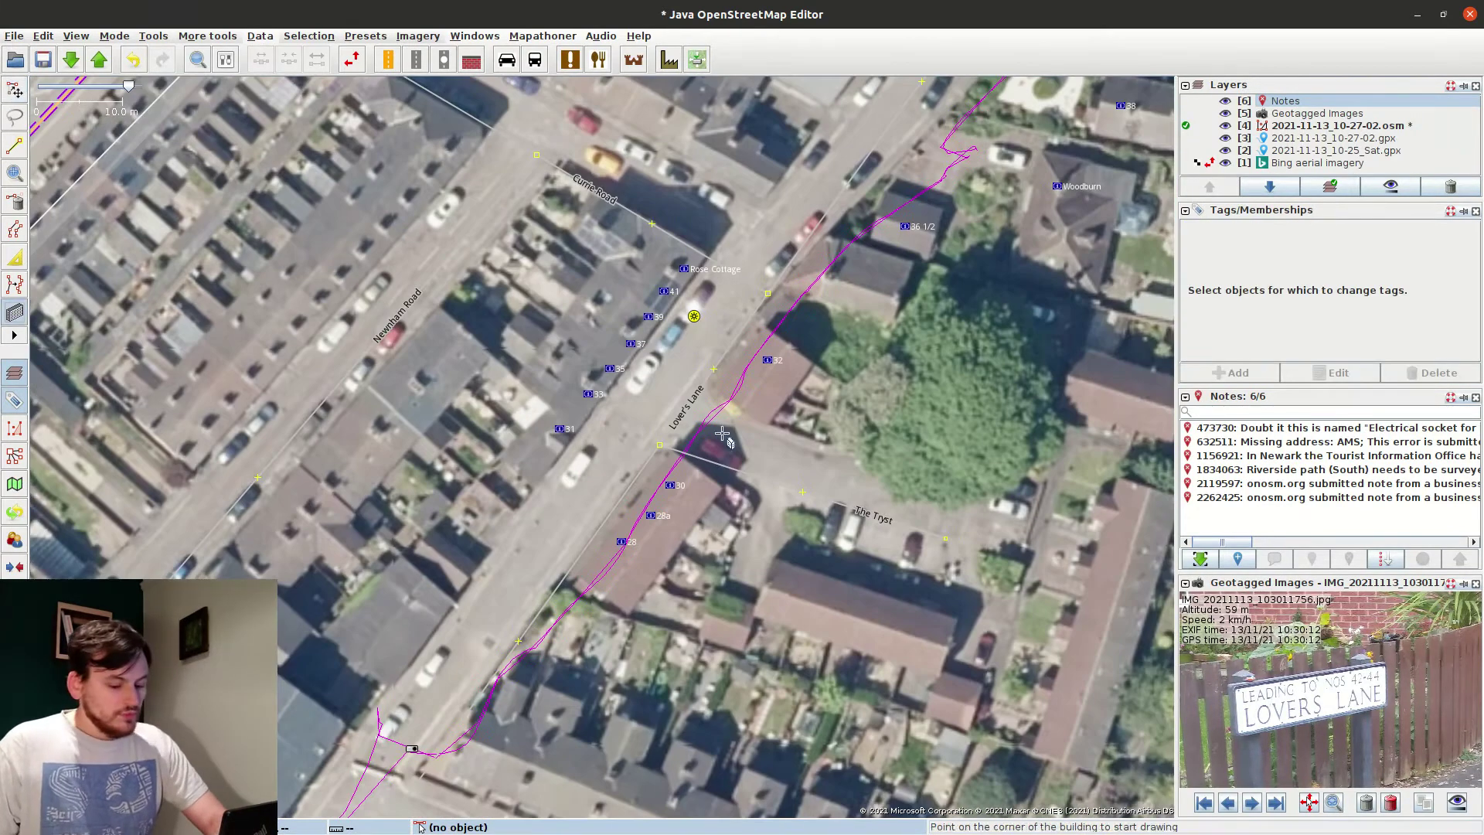
{"action": "left_click", "coordinate": [668, 459]}
{"action": "left_click", "coordinate": [578, 578]}
{"action": "left_click", "coordinate": [714, 501]}
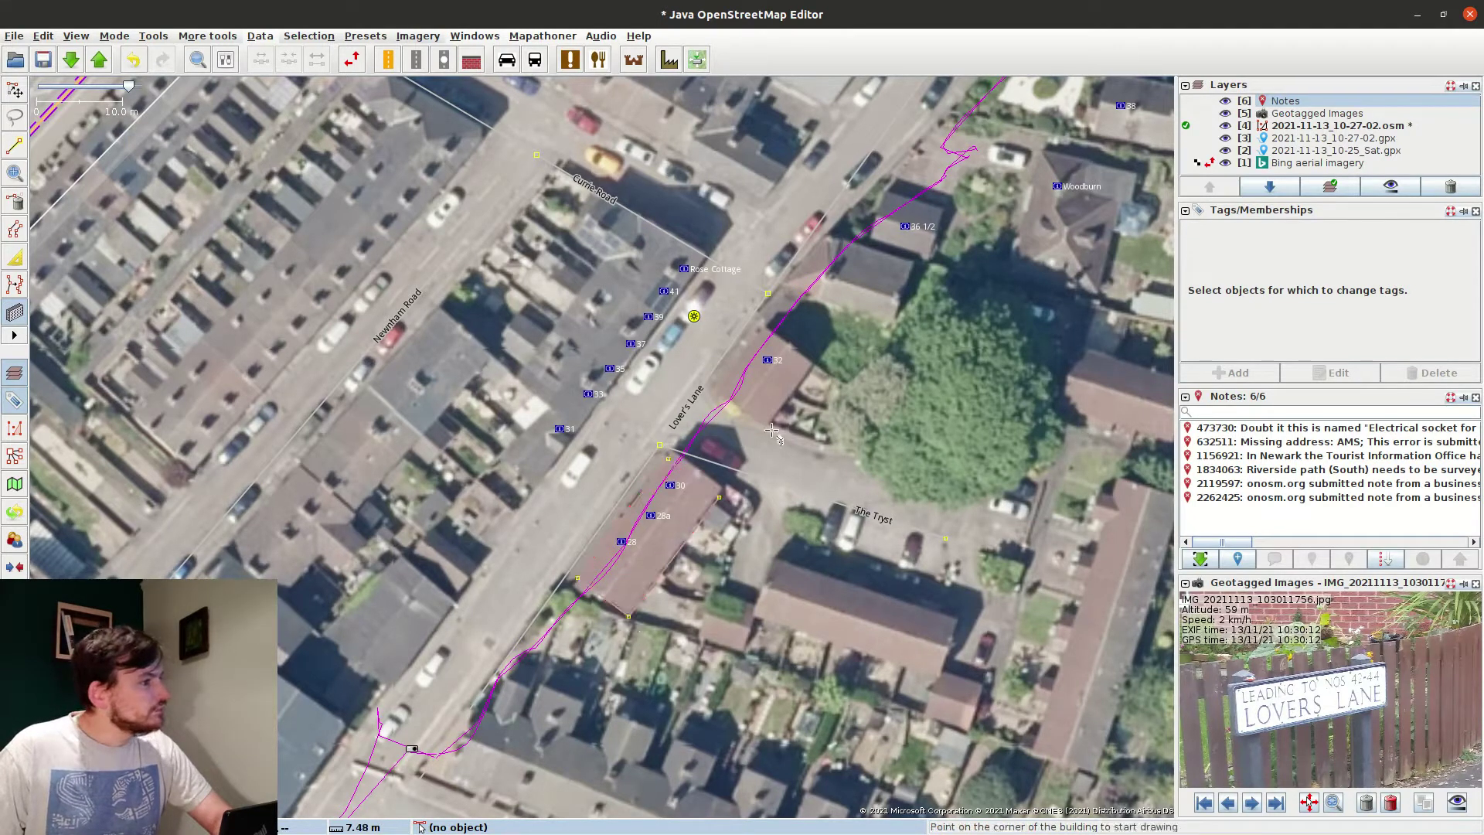
{"action": "left_click", "coordinate": [810, 363]}
{"action": "left_click", "coordinate": [745, 351]}
Draw a building about 12.7 m long and 6.6 m wide between house numbers 32 and 36 1/2.
{"action": "left_click", "coordinate": [788, 285]}
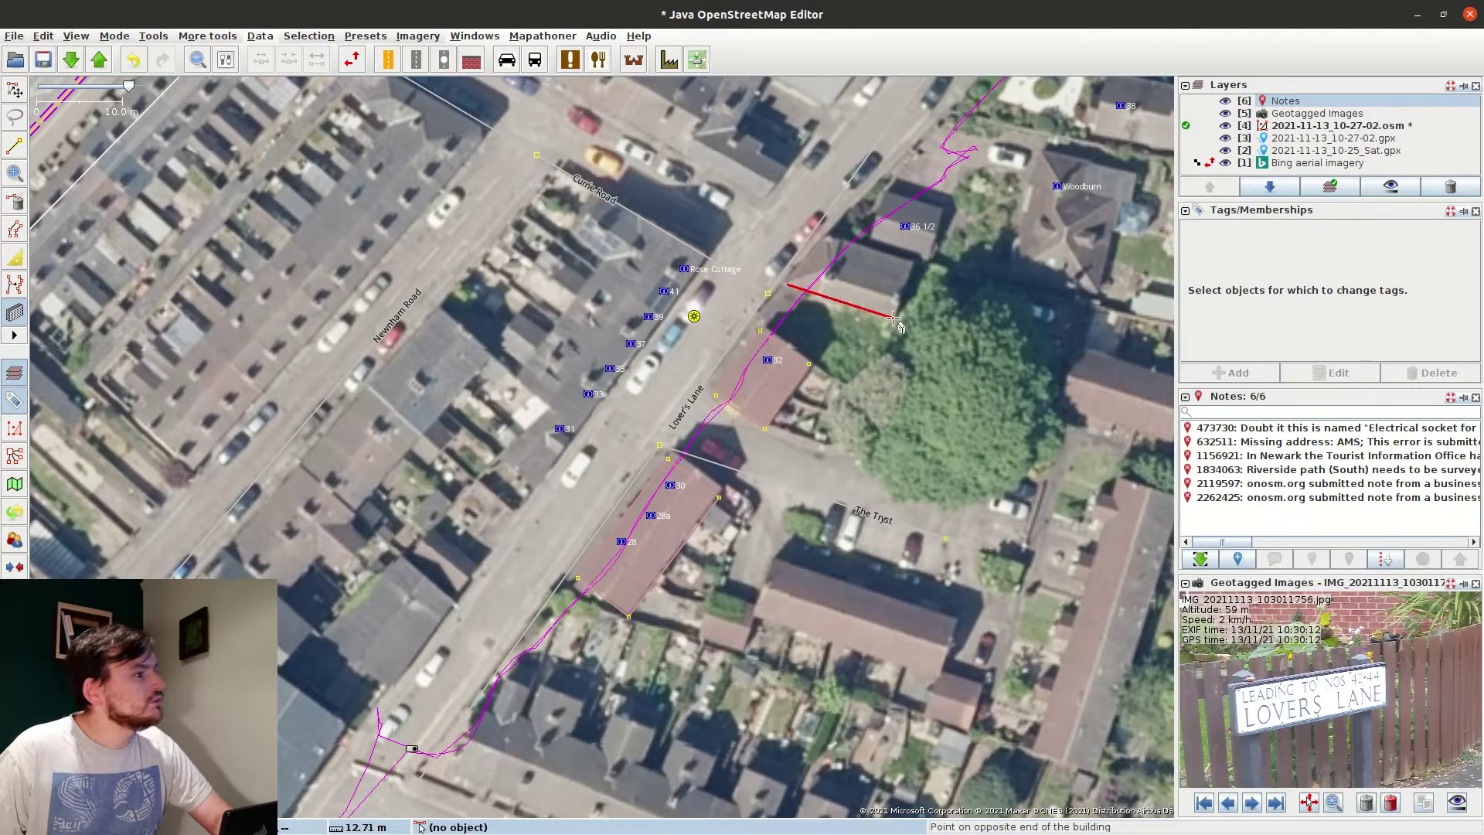
{"action": "left_click", "coordinate": [893, 317]}
{"action": "left_click", "coordinate": [906, 263]}
{"action": "key", "text": "s"}
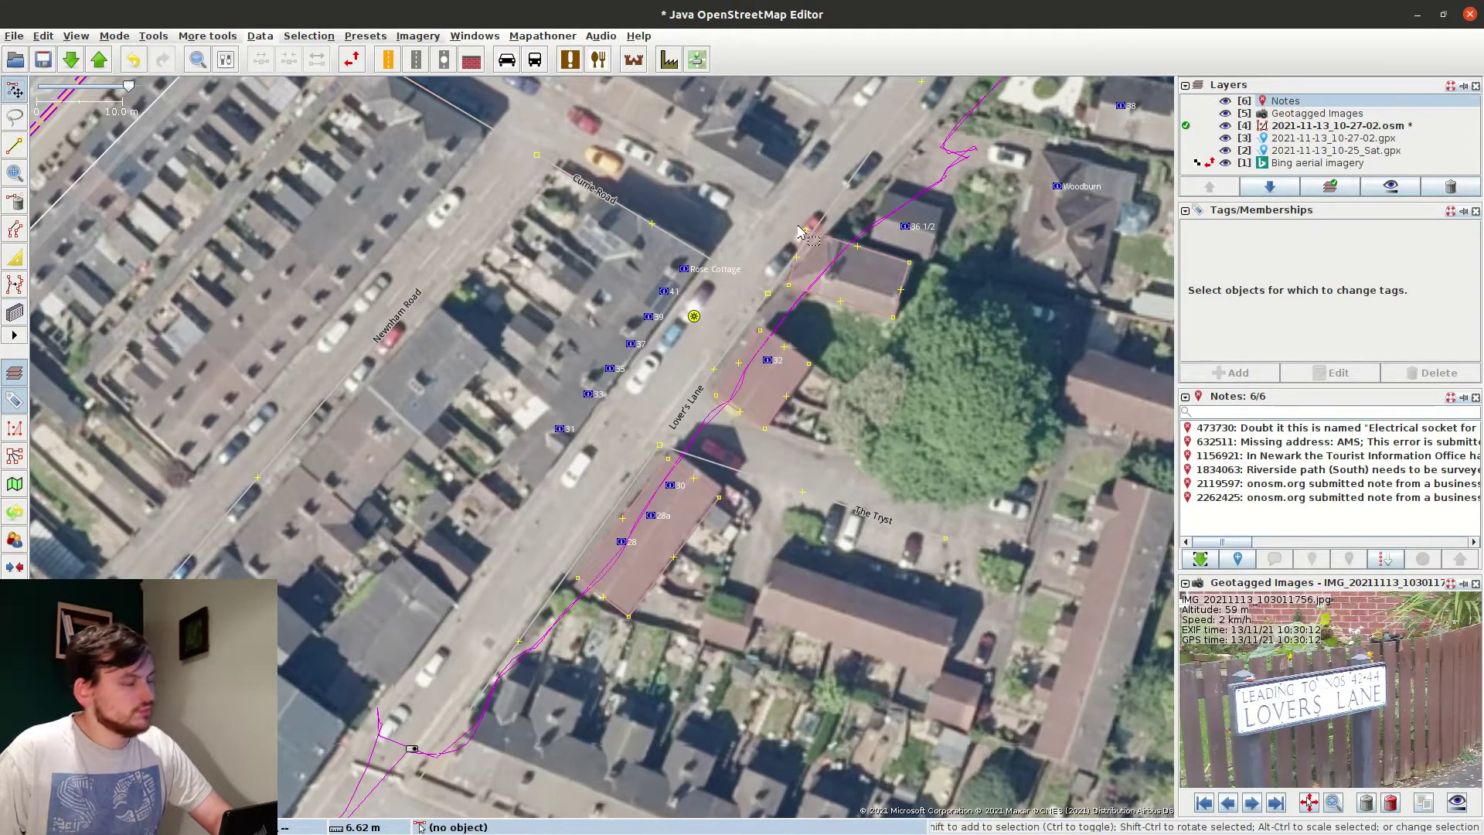
Draw the building for house number 36 1/2 on Lover's Lane, about 5.6 m wide.
{"action": "left_click_drag", "start_coordinate": [803, 234], "coordinate": [693, 476]}
{"action": "left_click", "coordinate": [871, 233]}
{"action": "key", "text": "b"}
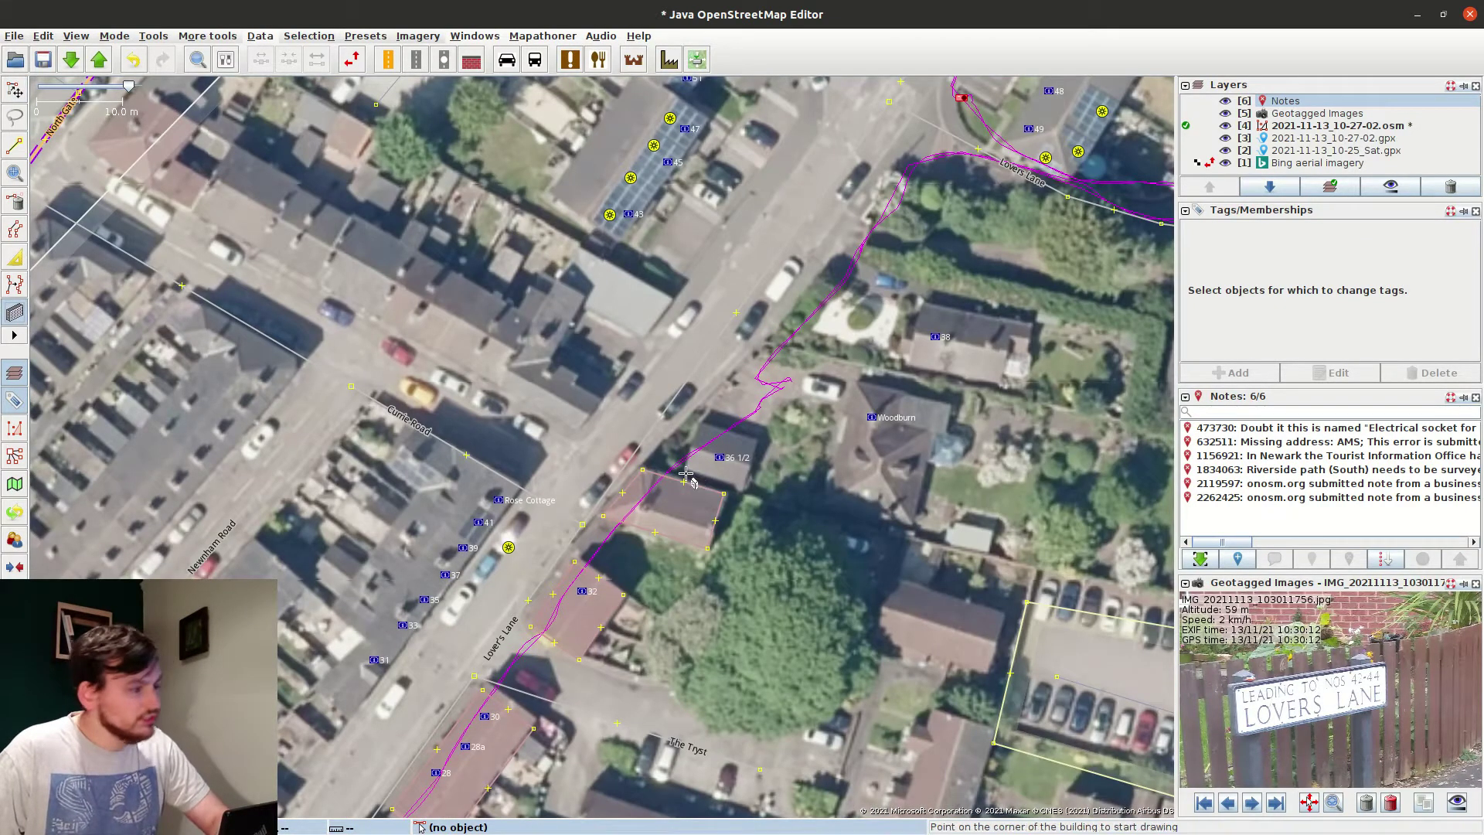
{"action": "left_click", "coordinate": [743, 487]}
{"action": "left_click", "coordinate": [748, 438]}
Draw the building outlines for Woodburn and house number 38 east of Lover's Lane.
{"action": "left_click", "coordinate": [850, 400]}
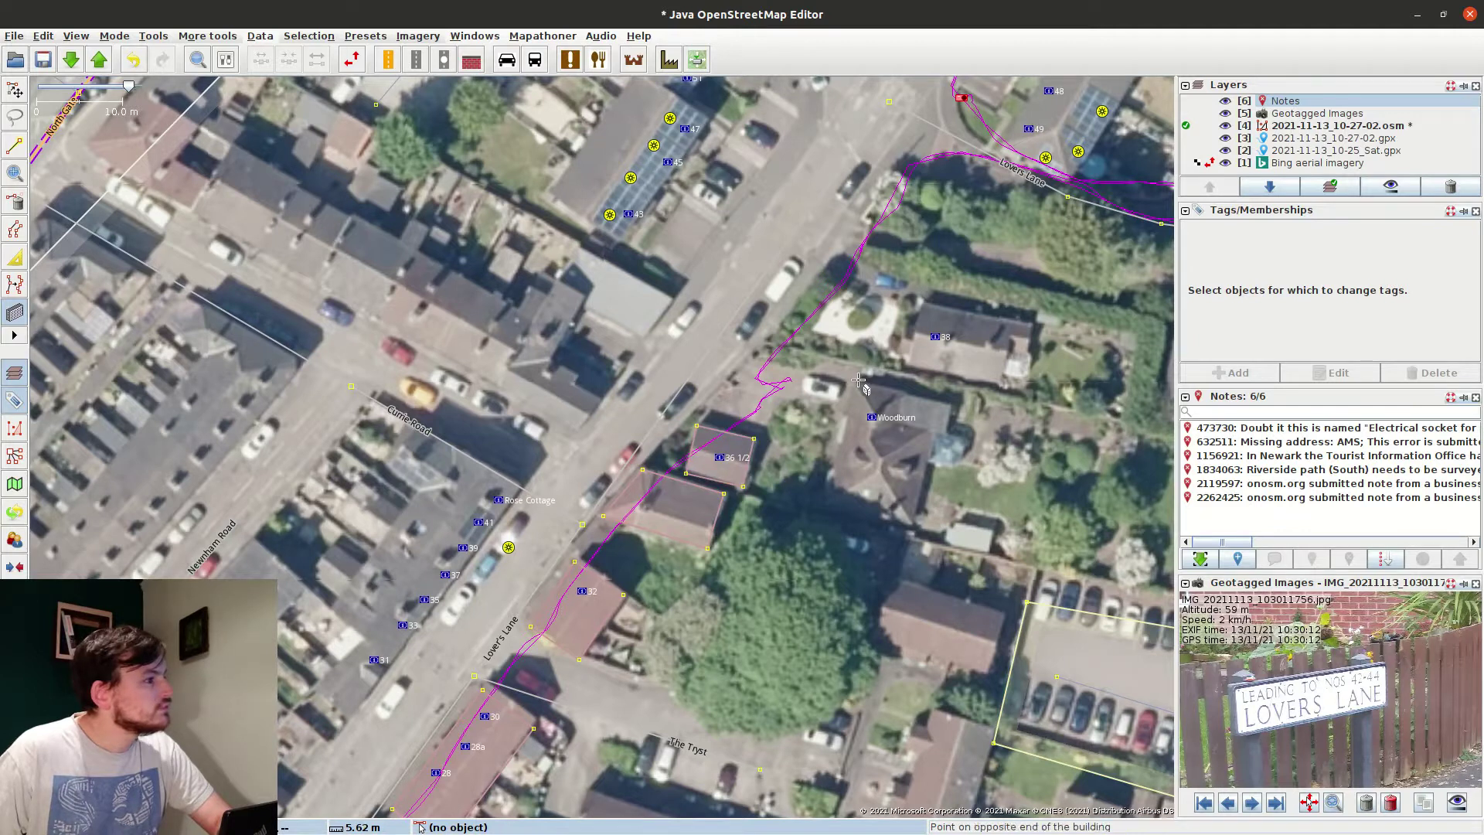
{"action": "left_click", "coordinate": [832, 504]}
{"action": "left_click", "coordinate": [928, 456]}
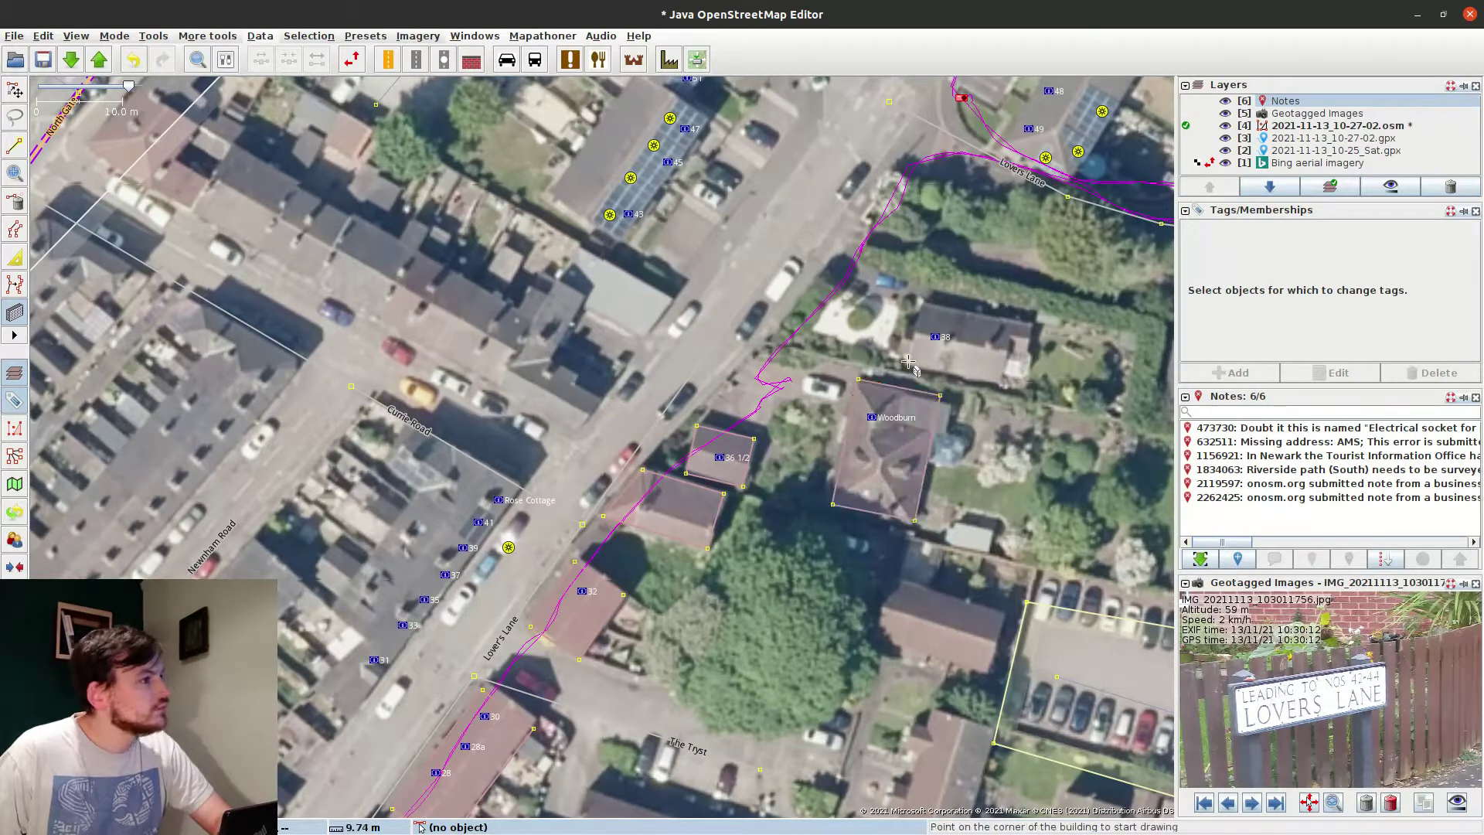
{"action": "left_click", "coordinate": [908, 361]}
{"action": "left_click", "coordinate": [1002, 381]}
{"action": "left_click", "coordinate": [923, 307]}
Draw the terrace building from Rose Cottage to house number 31 on Lover's Lane, about 8.9 m wide.
{"action": "left_click", "coordinate": [353, 718]}
{"action": "left_click", "coordinate": [514, 491]}
{"action": "left_click", "coordinate": [433, 476]}
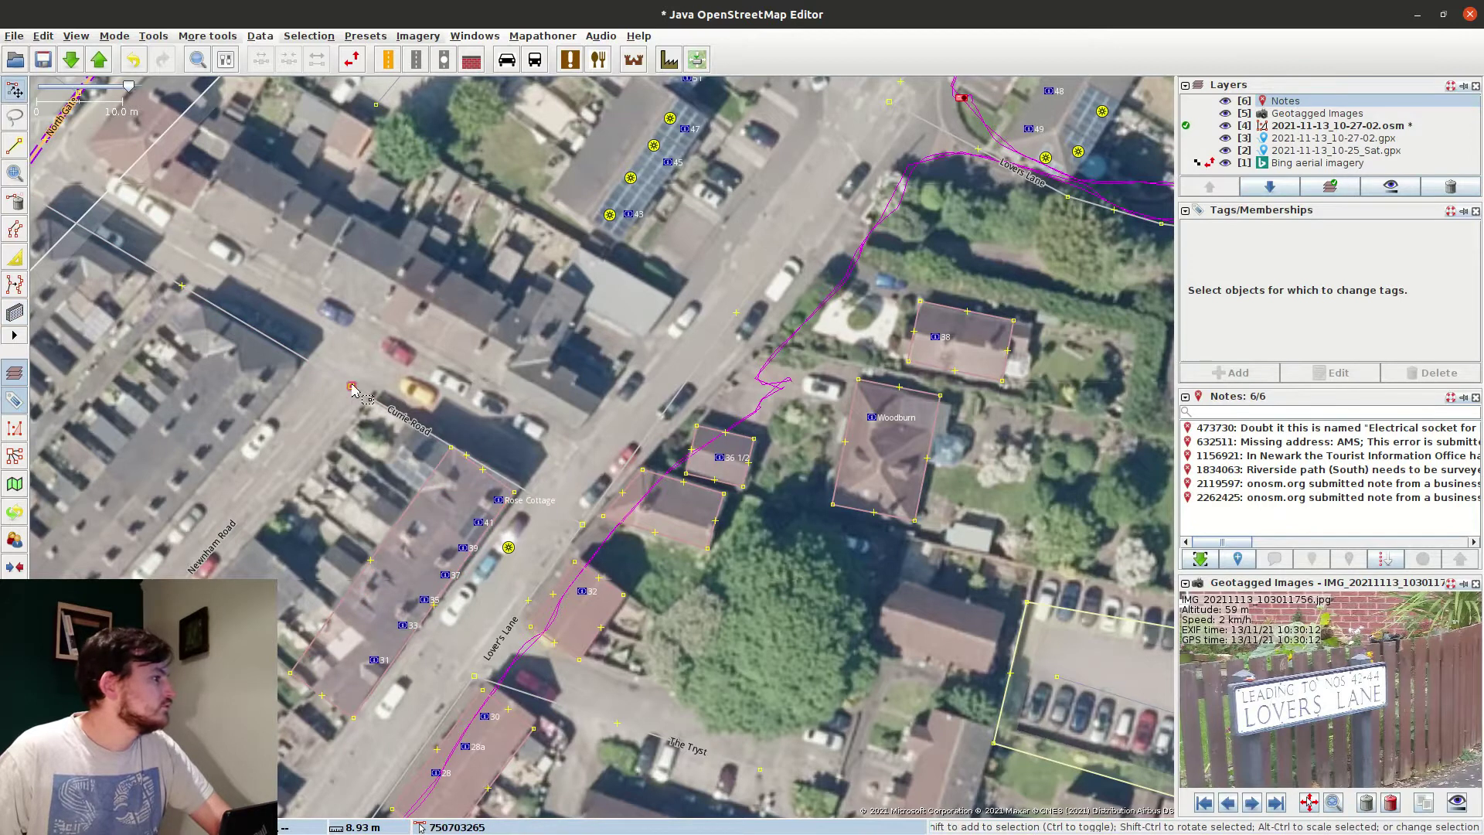
Realign the Newnham Road, Lover's Lane and The Tryst junction nodes with the road centres in the imagery.
{"action": "left_click_drag", "start_coordinate": [352, 386], "coordinate": [374, 358]}
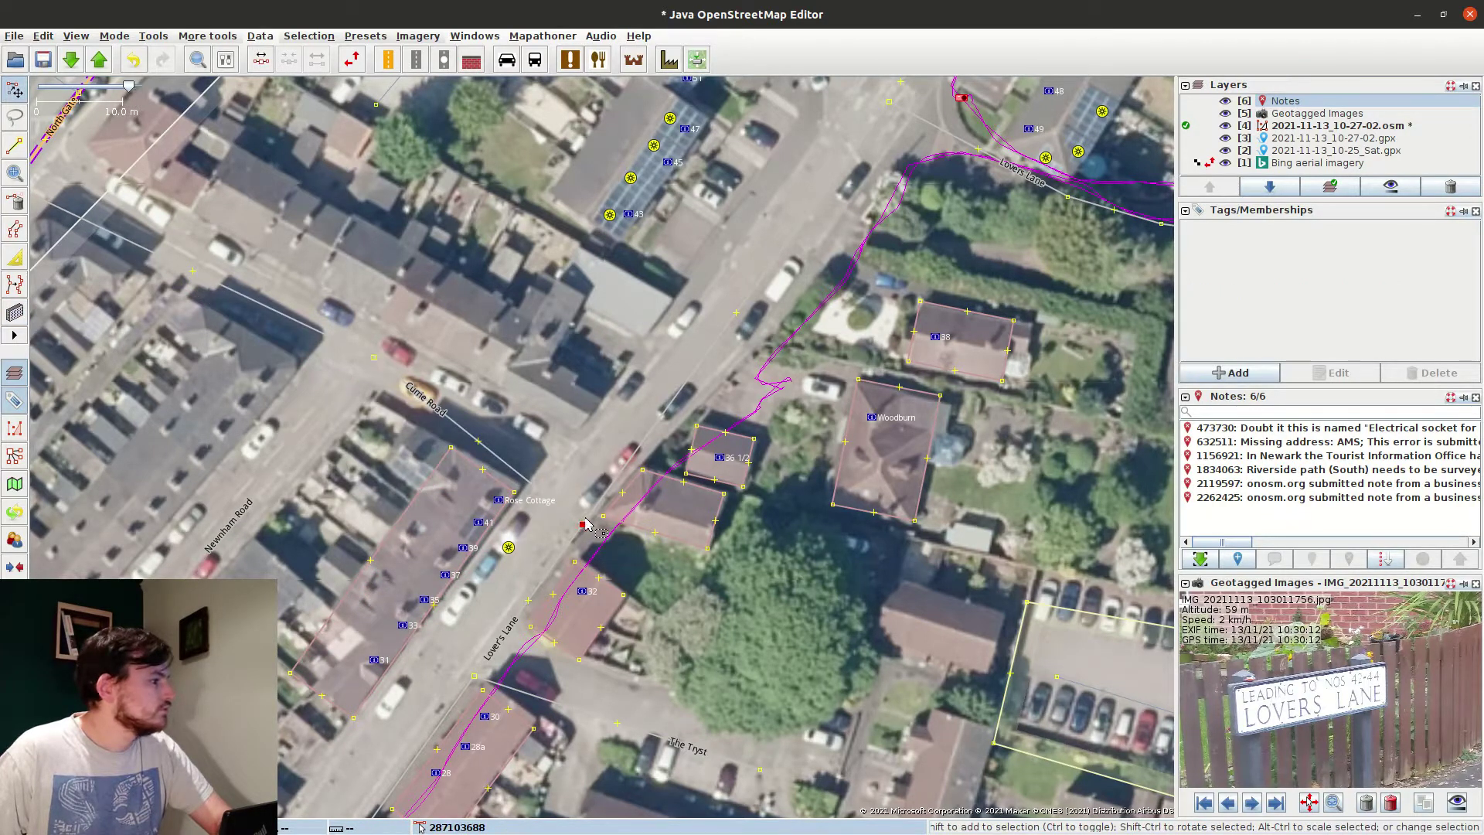
{"action": "left_click_drag", "start_coordinate": [585, 522], "coordinate": [591, 471]}
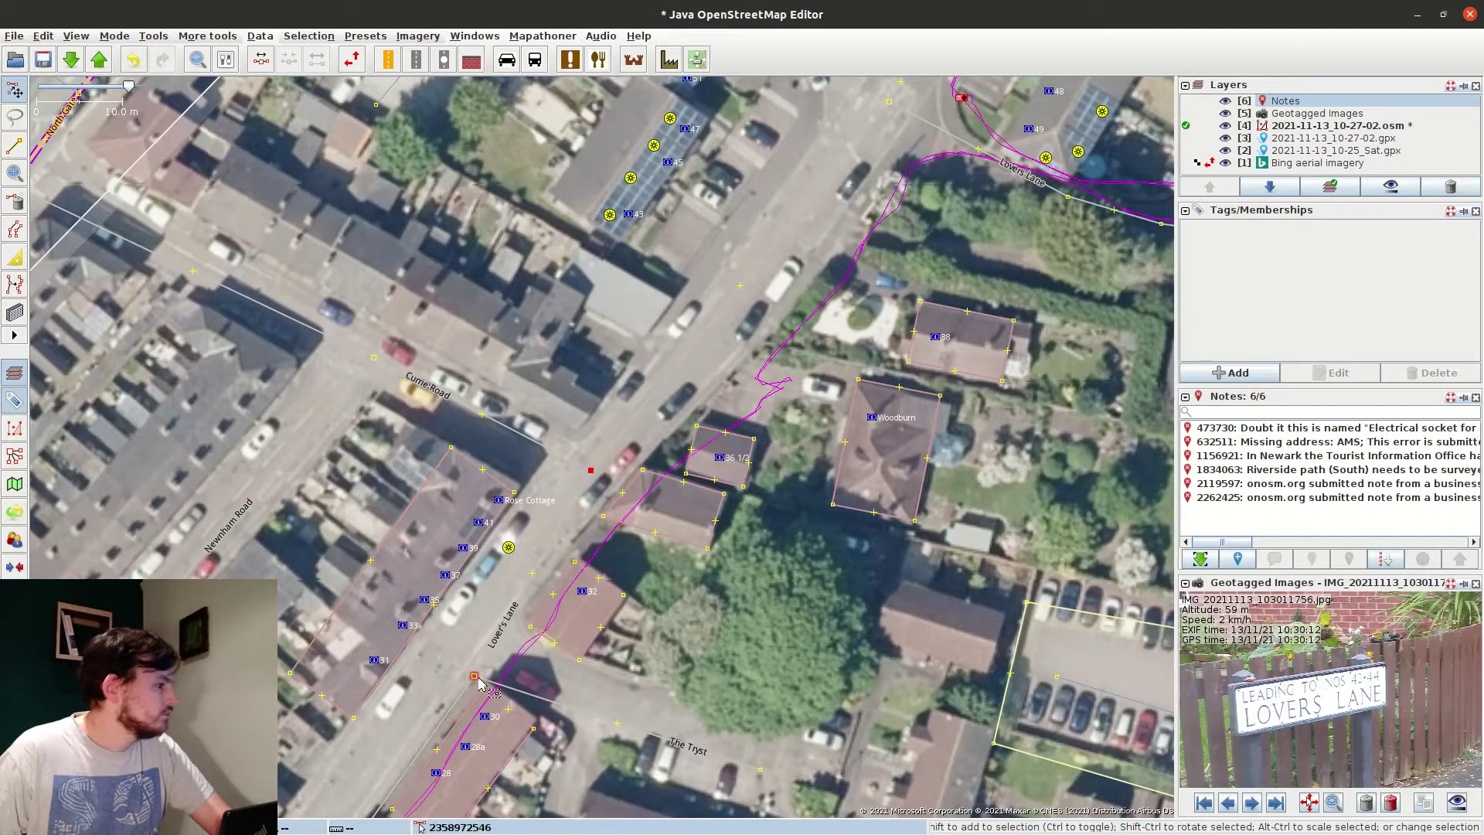
{"action": "left_click_drag", "start_coordinate": [475, 677], "coordinate": [459, 644]}
Reshape the rear outline of the Rose Cottage terrace so its southern end near house number 31 is narrower.
{"action": "left_click", "coordinate": [345, 618]}
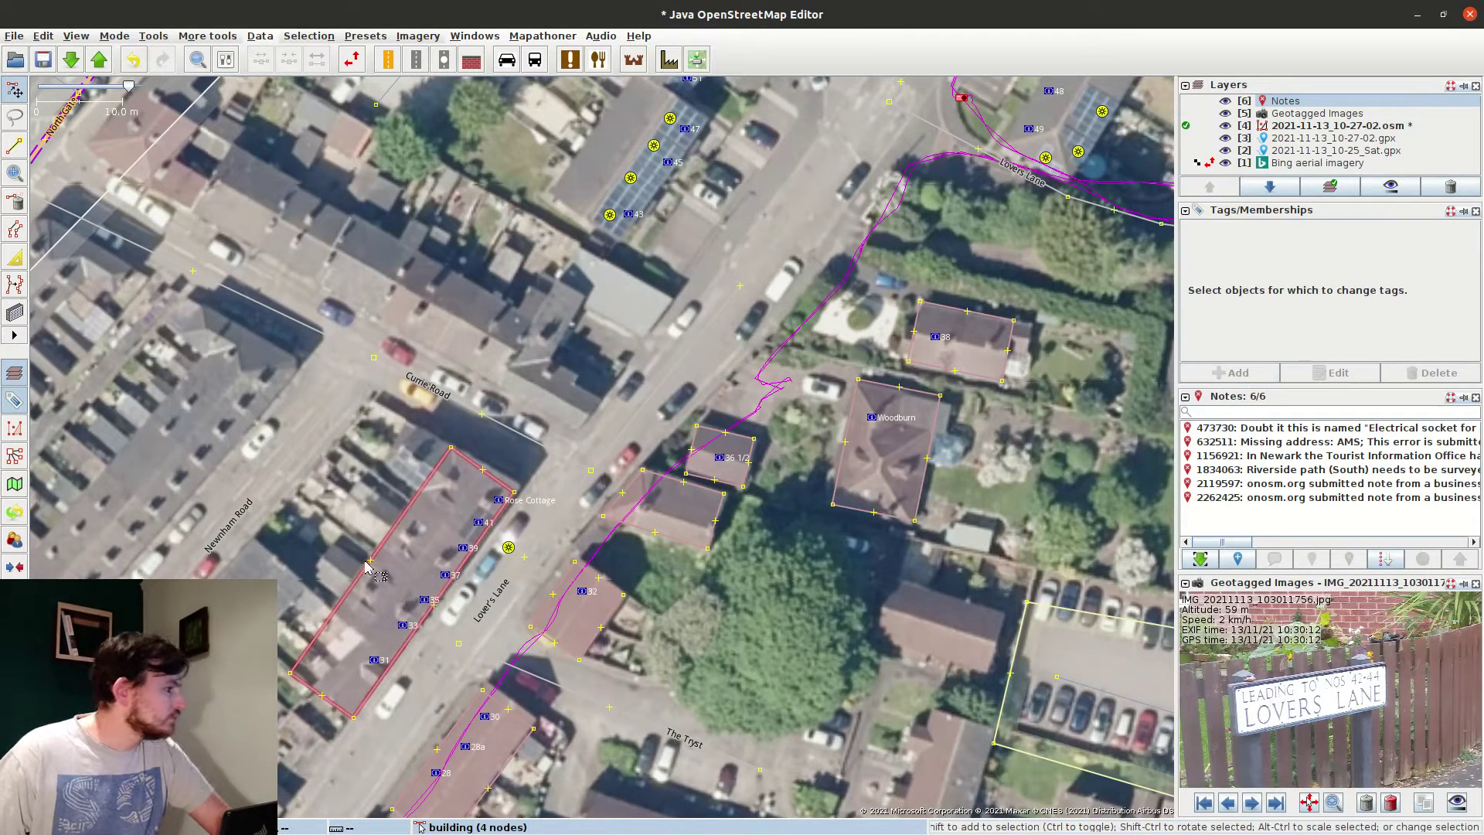
{"action": "left_click_drag", "start_coordinate": [369, 560], "coordinate": [363, 636]}
{"action": "left_click_drag", "start_coordinate": [291, 672], "coordinate": [316, 690]}
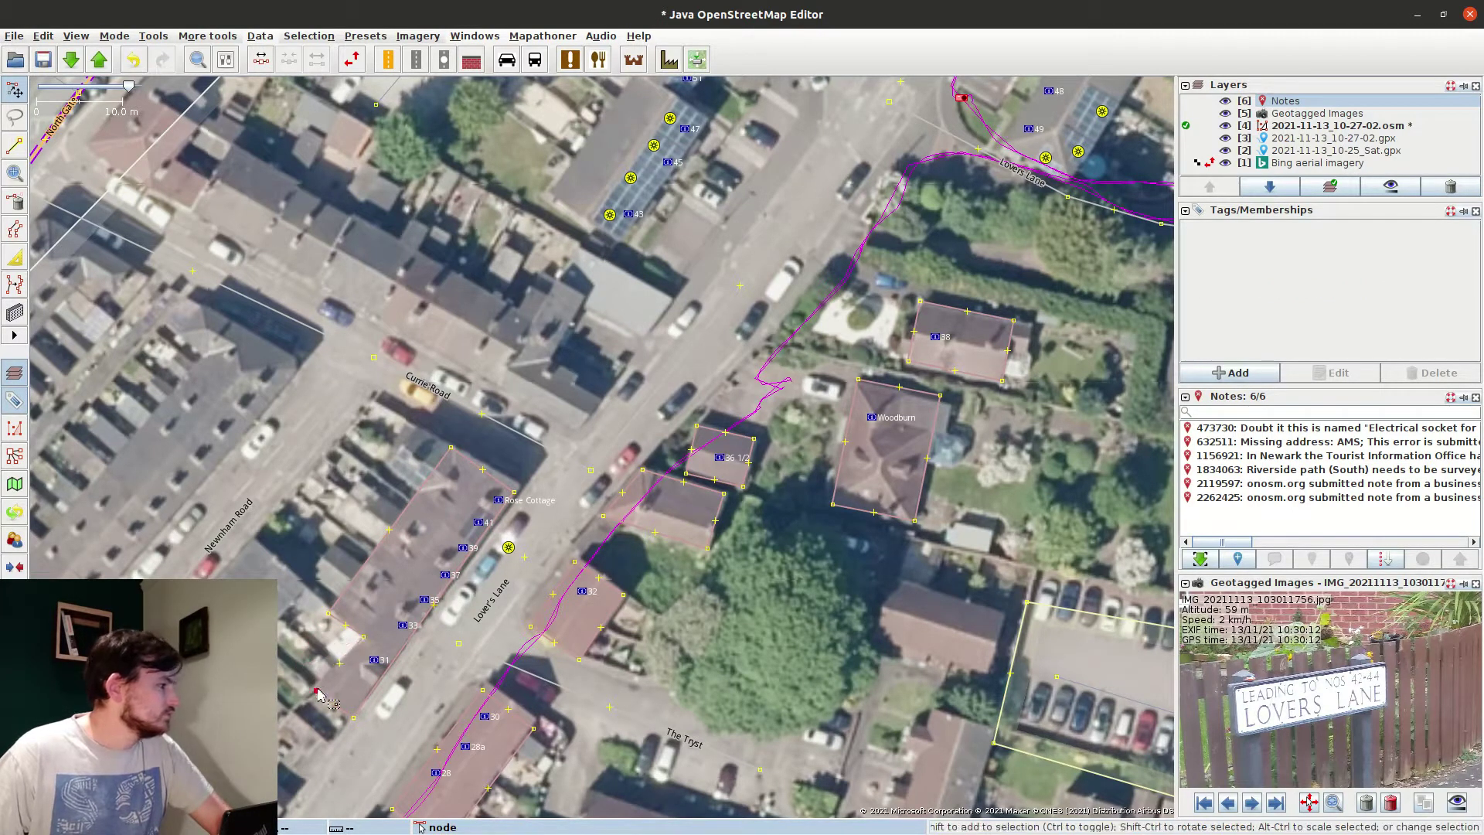
{"action": "left_click", "coordinate": [562, 449]}
{"action": "left_click", "coordinate": [583, 356]}
Draw the terrace building around house numbers 43 to 47 on the west side of Lover's Lane.
{"action": "left_click_drag", "start_coordinate": [606, 223], "coordinate": [572, 542]}
{"action": "key", "text": "b"}
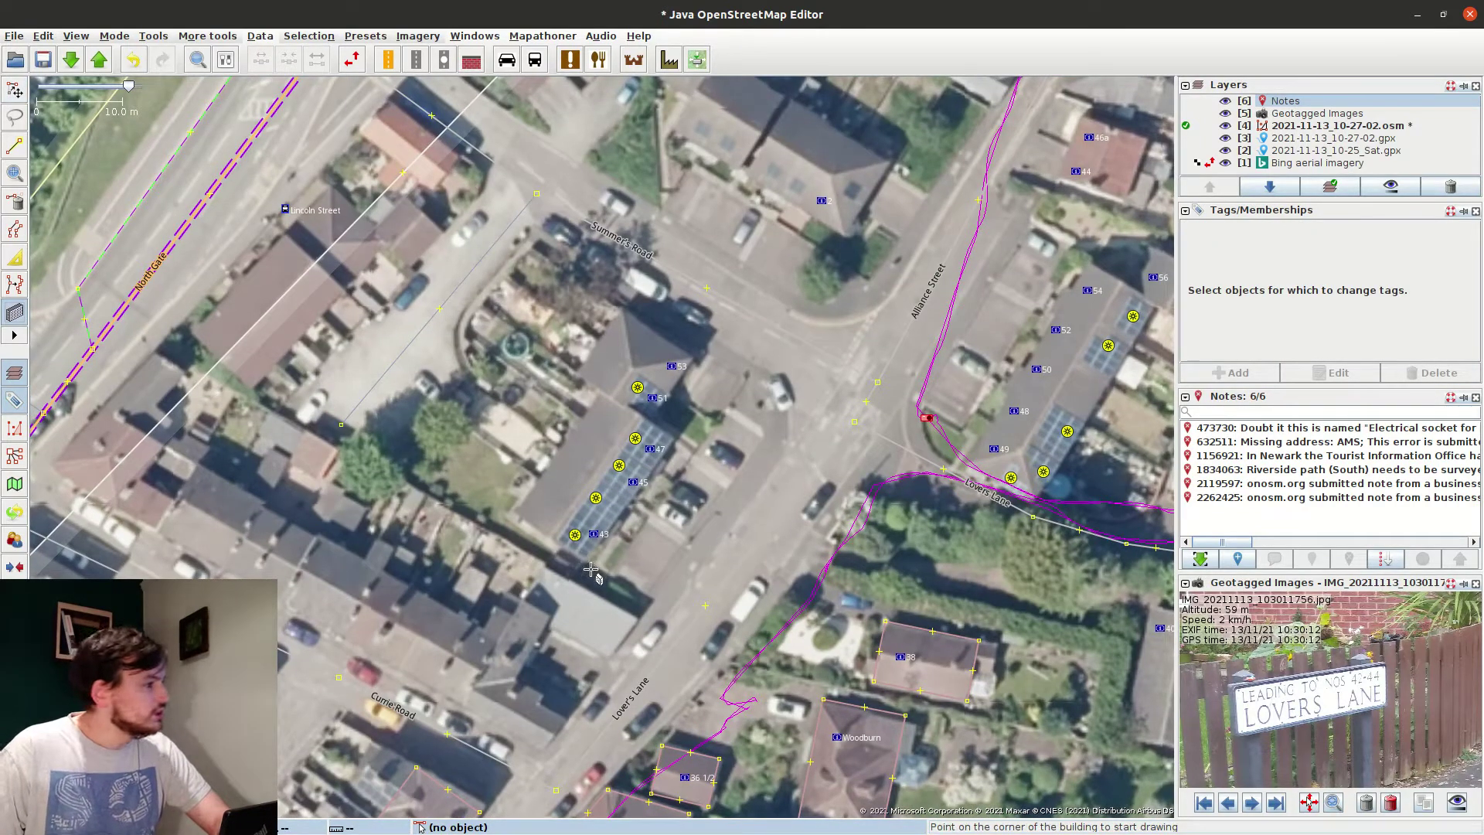
{"action": "left_click", "coordinate": [590, 568]}
{"action": "left_click", "coordinate": [675, 439]}
{"action": "left_click", "coordinate": [601, 391]}
Draw the adjoining building for house numbers 51 and 53 beside Summer's Road, about 9.3 m wide.
{"action": "left_click", "coordinate": [695, 357]}
{"action": "left_click", "coordinate": [646, 421]}
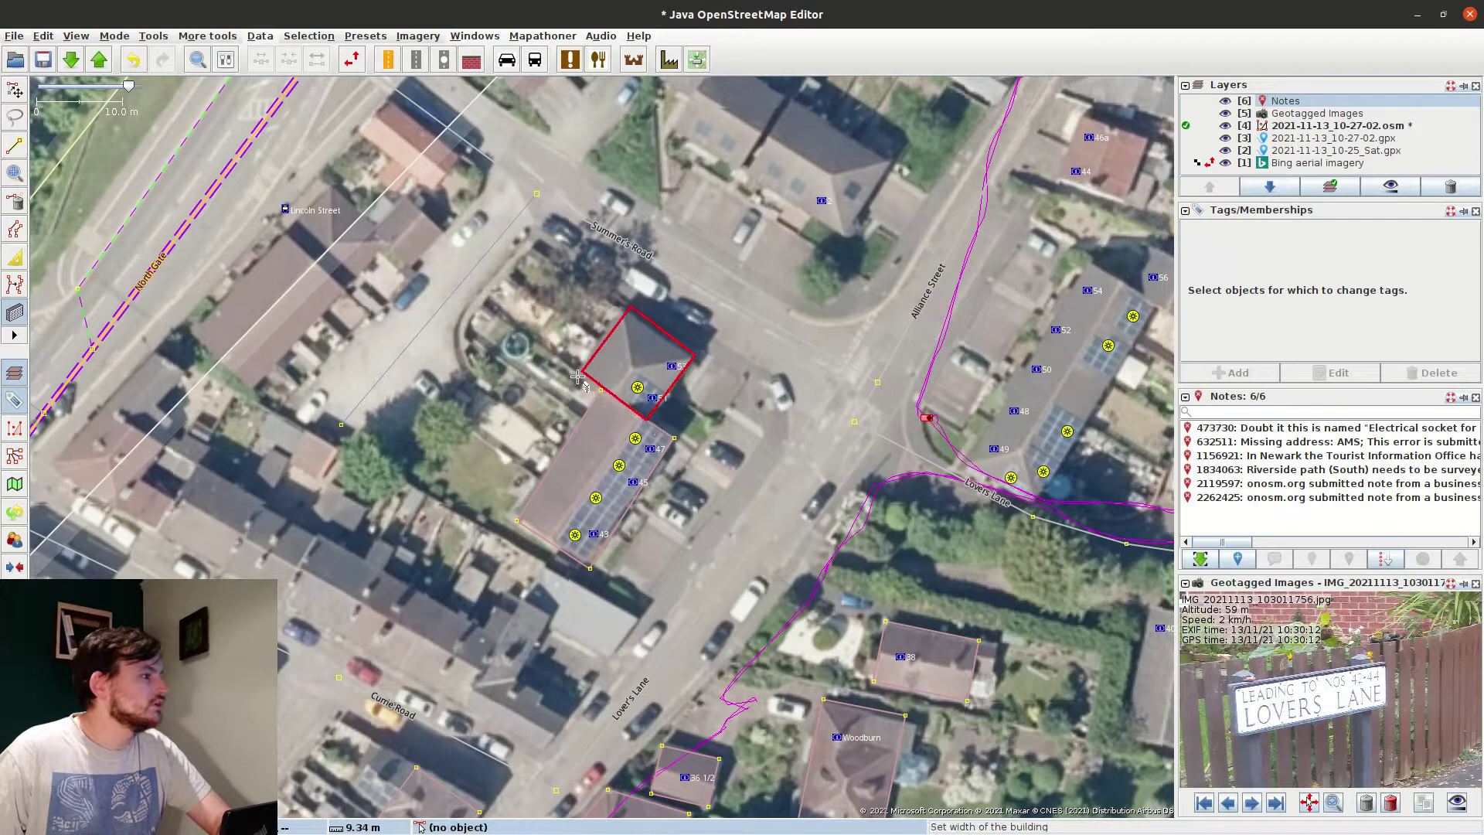
{"action": "left_click", "coordinate": [577, 376]}
{"action": "key", "text": "s"}
{"action": "left_click", "coordinate": [589, 390]}
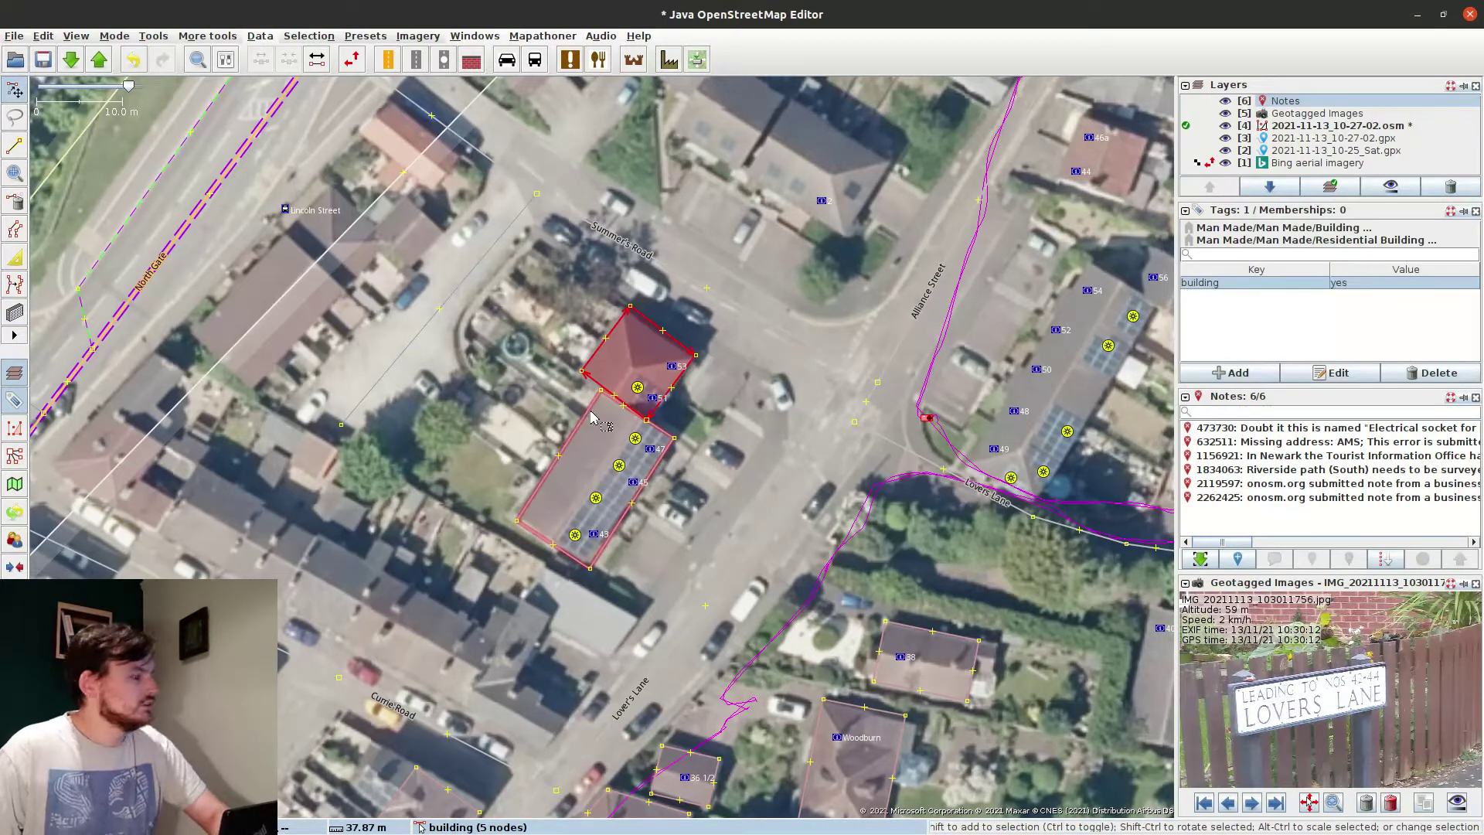
{"action": "left_click", "coordinate": [590, 416], "text": "shift"}
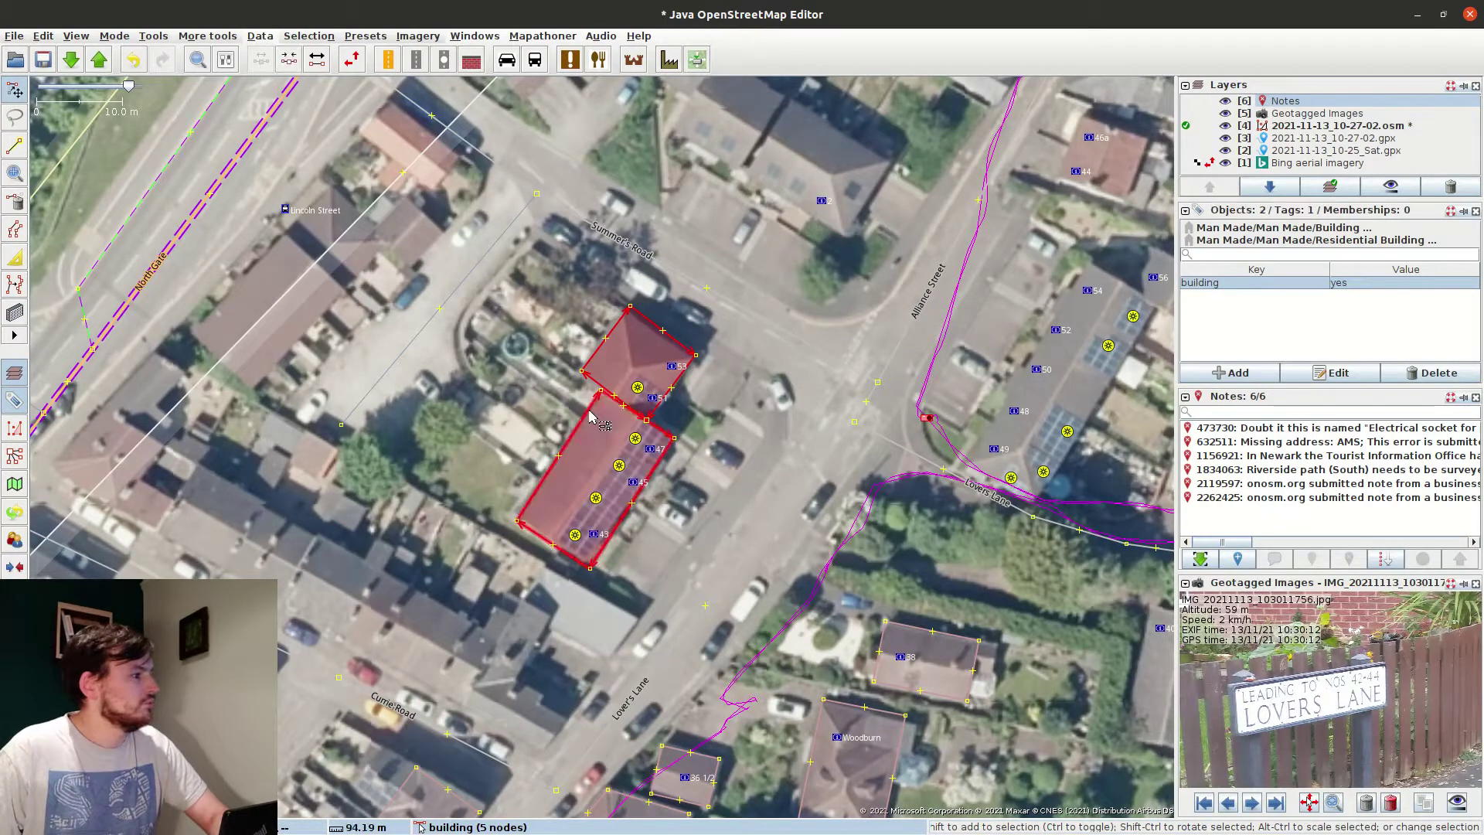
{"action": "key", "text": "Escape"}
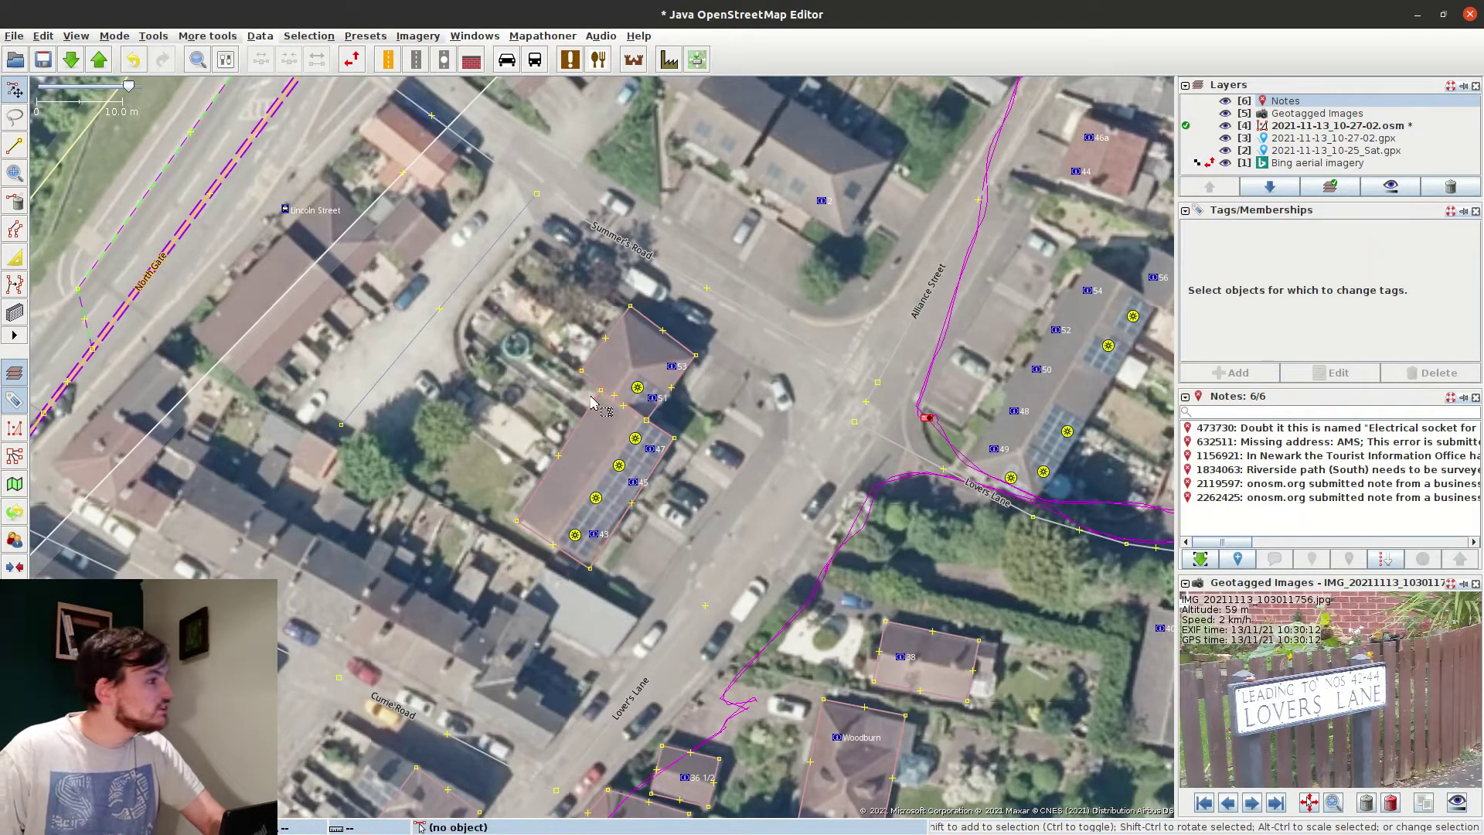
Merge the two nearby nodes where the 43 to 47 terrace meets the building of 51 and 53.
{"action": "scroll", "coordinate": [586, 389], "scroll_direction": "up", "scroll_amount": 2}
{"action": "left_click", "coordinate": [614, 394]}
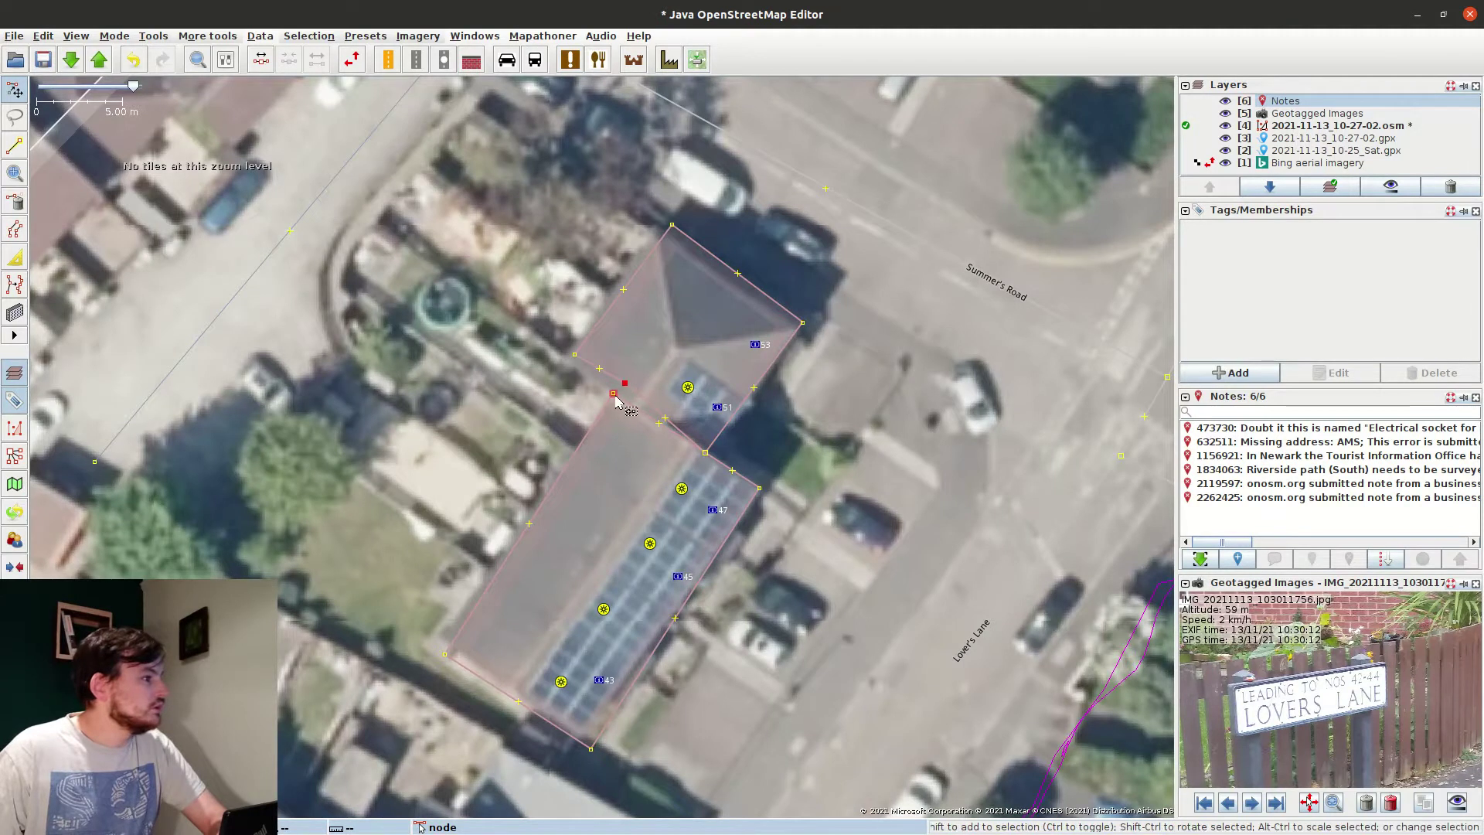
{"action": "key", "text": "m"}
{"action": "left_click", "coordinate": [600, 395]}
Square the corners of the two adjoining buildings holding house numbers 43 to 53.
{"action": "left_click", "coordinate": [604, 388]}
{"action": "left_click", "coordinate": [596, 418], "text": "shift"}
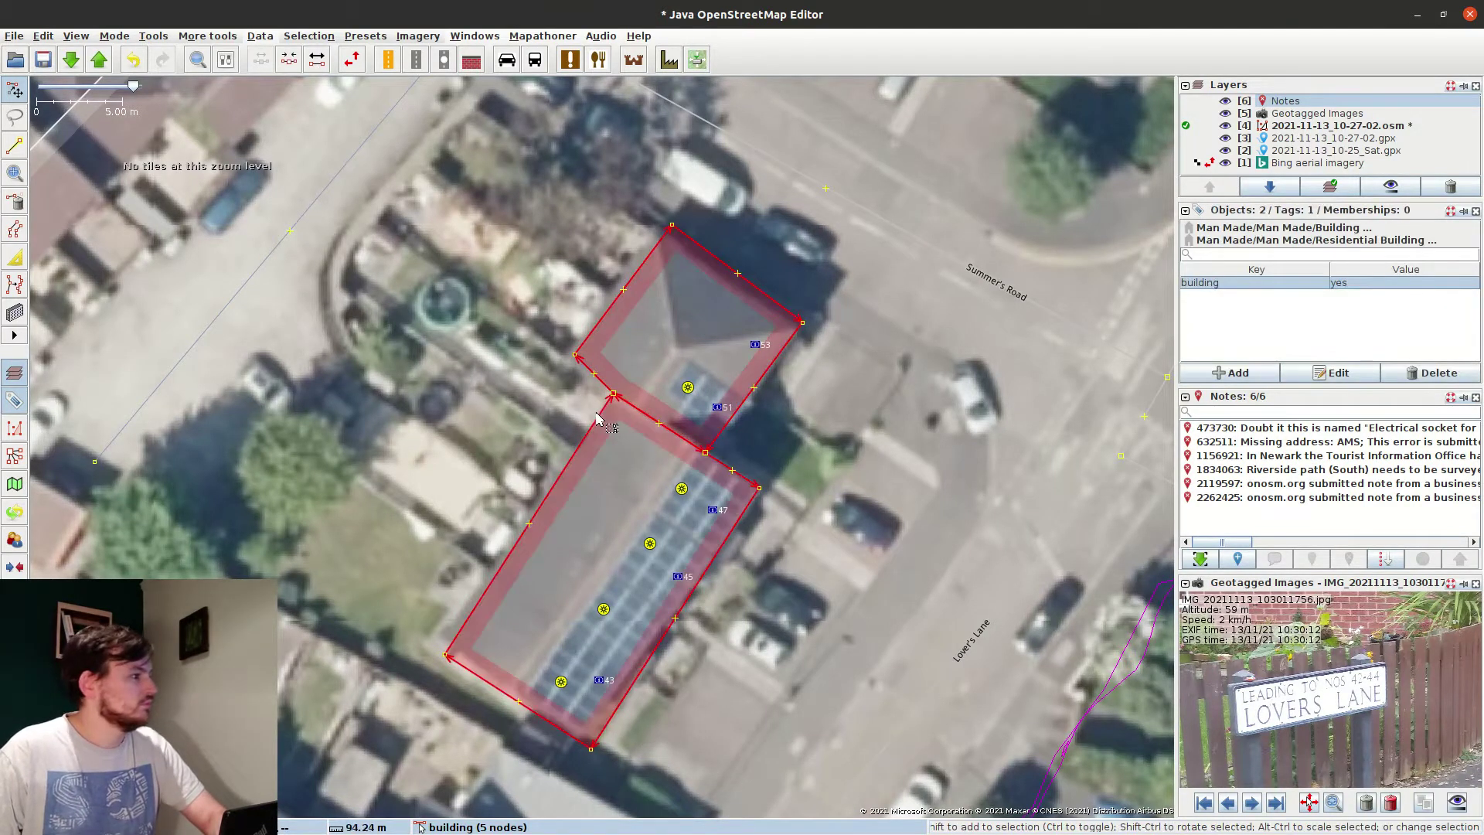
{"action": "key", "text": "q"}
{"action": "left_click", "coordinate": [539, 445]}
Draw the building north of the Summer's Road and Alliance Street corner, about 9.9 m wide.
{"action": "scroll", "coordinate": [540, 444], "scroll_direction": "down", "scroll_amount": 2}
{"action": "left_click_drag", "start_coordinate": [788, 246], "coordinate": [513, 438]}
{"action": "key", "text": "b"}
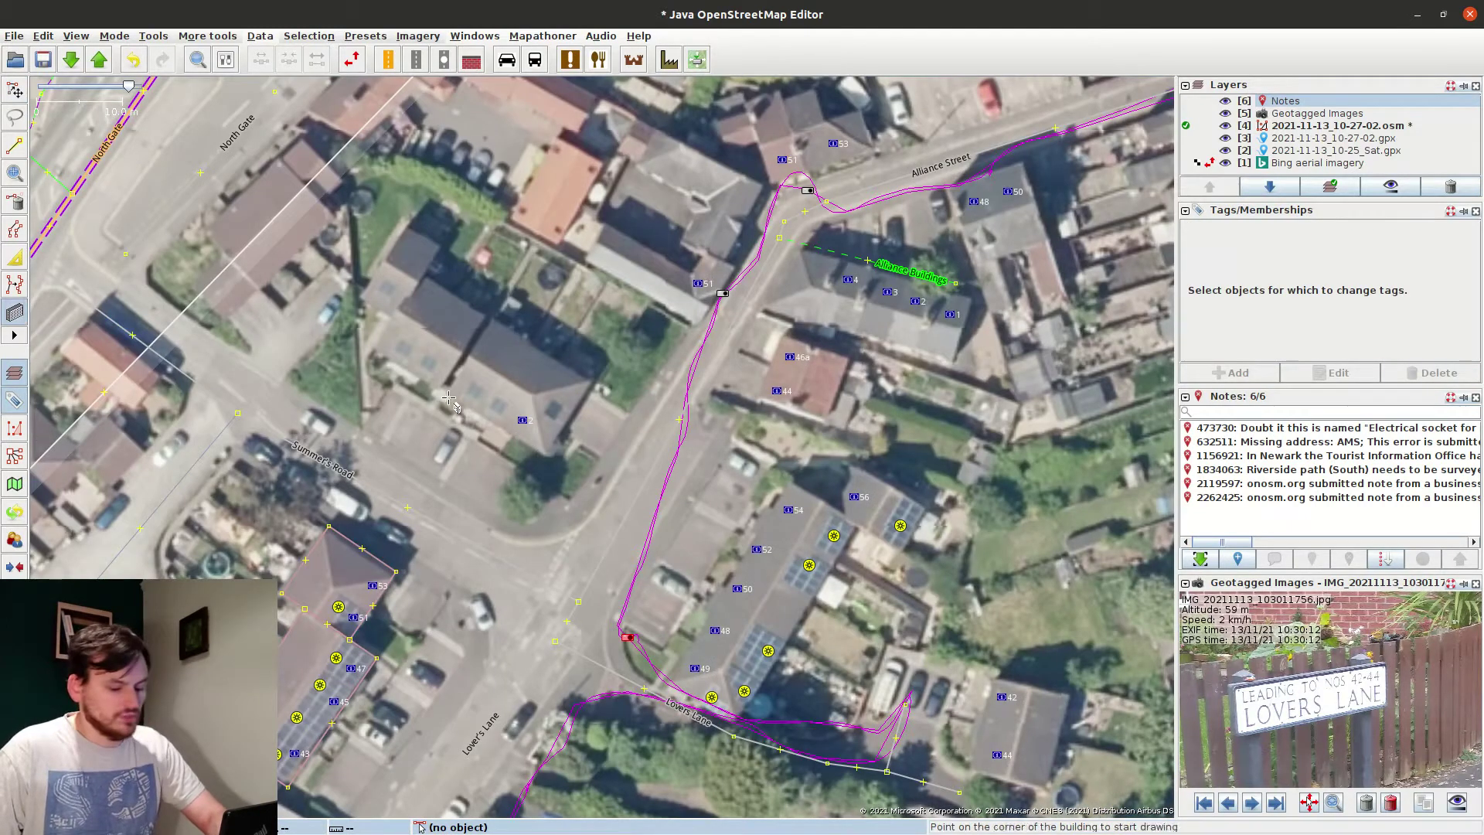
{"action": "left_click", "coordinate": [544, 450]}
{"action": "left_click", "coordinate": [585, 375]}
Draw the terrace building beside house numbers 48 to 54 east of Alliance Street, about 8.8 m wide.
{"action": "left_click", "coordinate": [676, 687]}
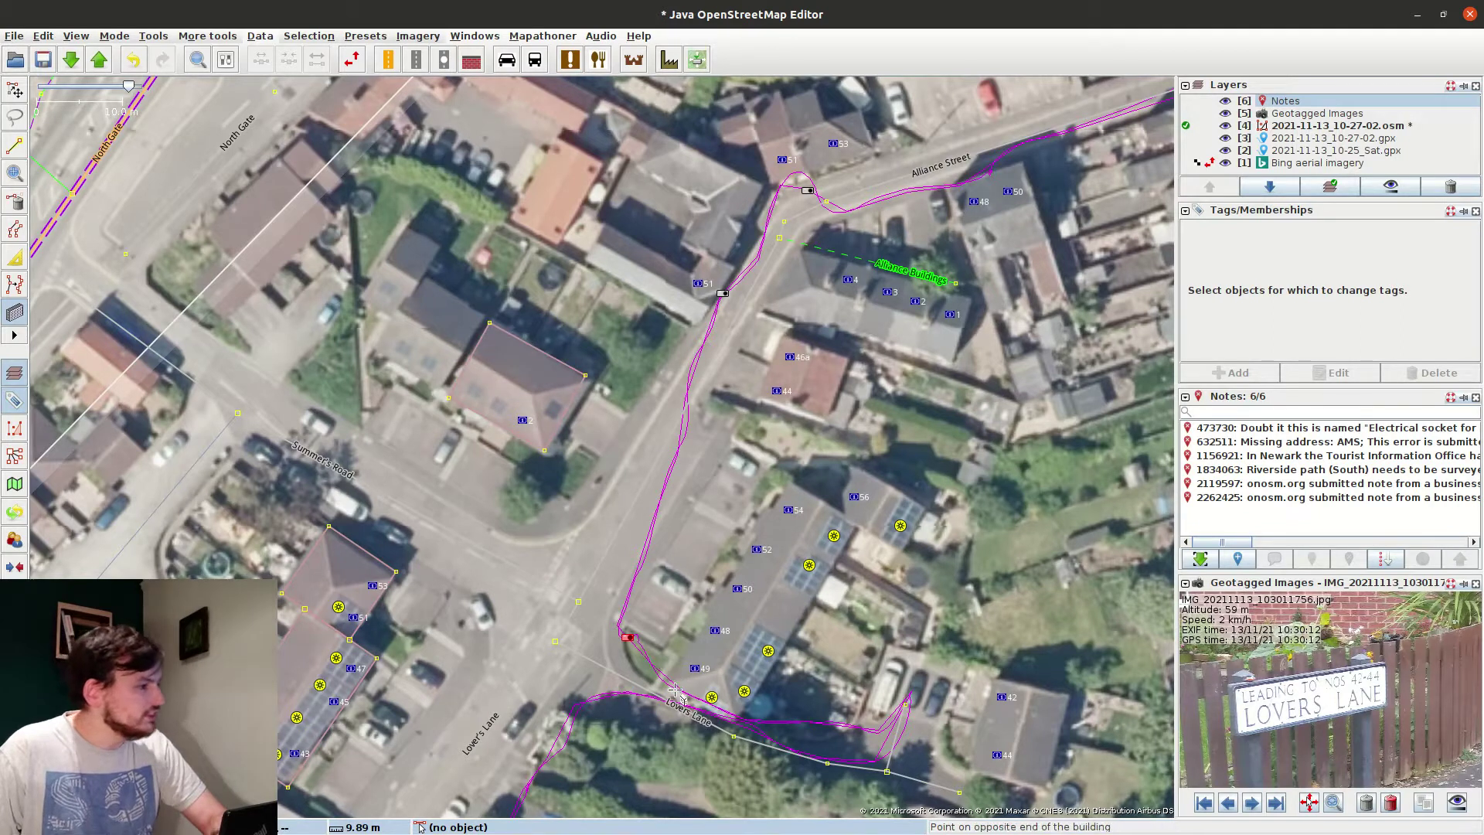
{"action": "left_click", "coordinate": [789, 490]}
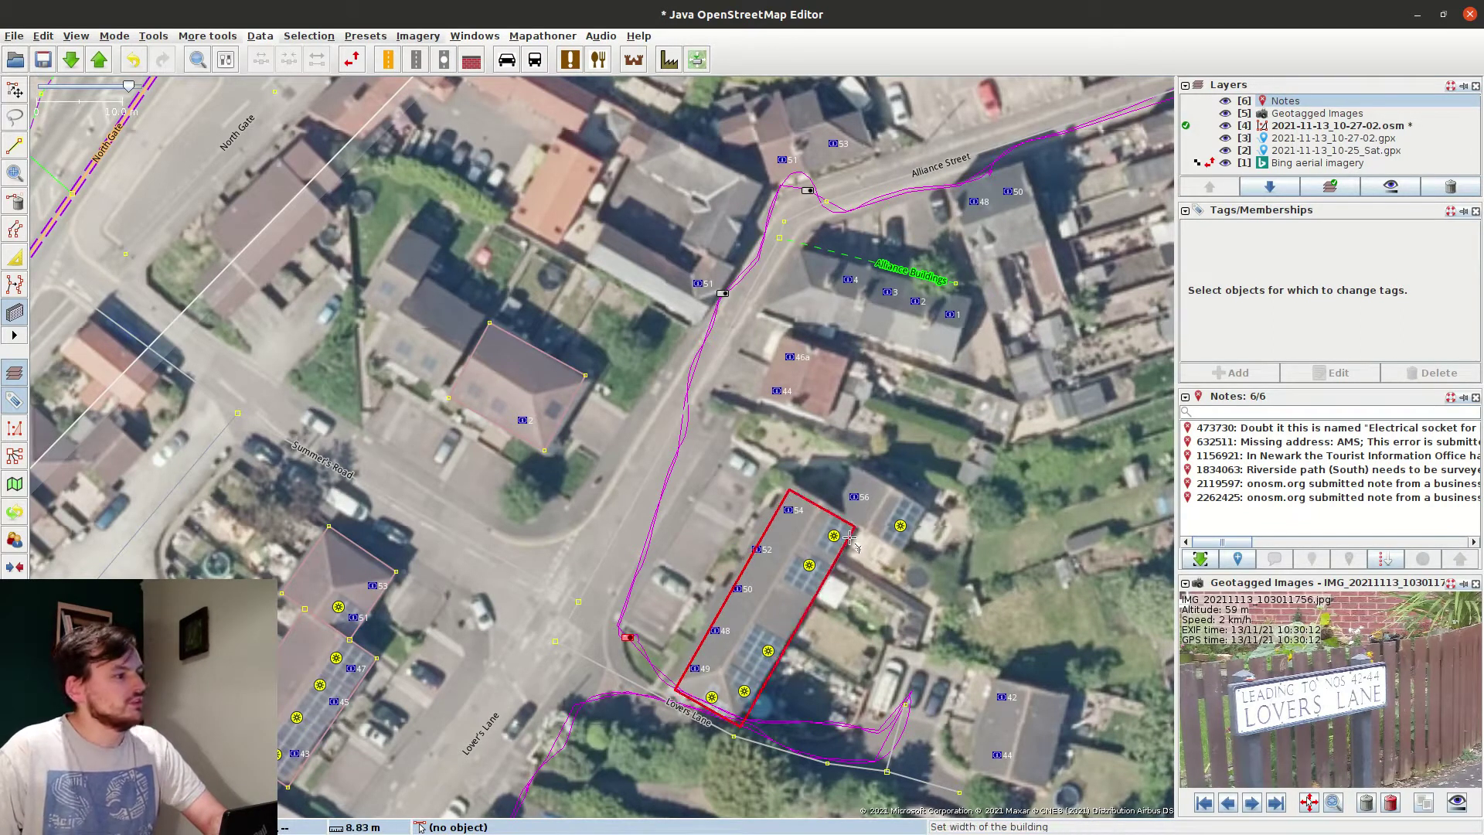
{"action": "left_click", "coordinate": [850, 535]}
Draw the building for house number 56 behind the terrace, about 9.4 m long and 4.9 m wide.
{"action": "left_click", "coordinate": [838, 508]}
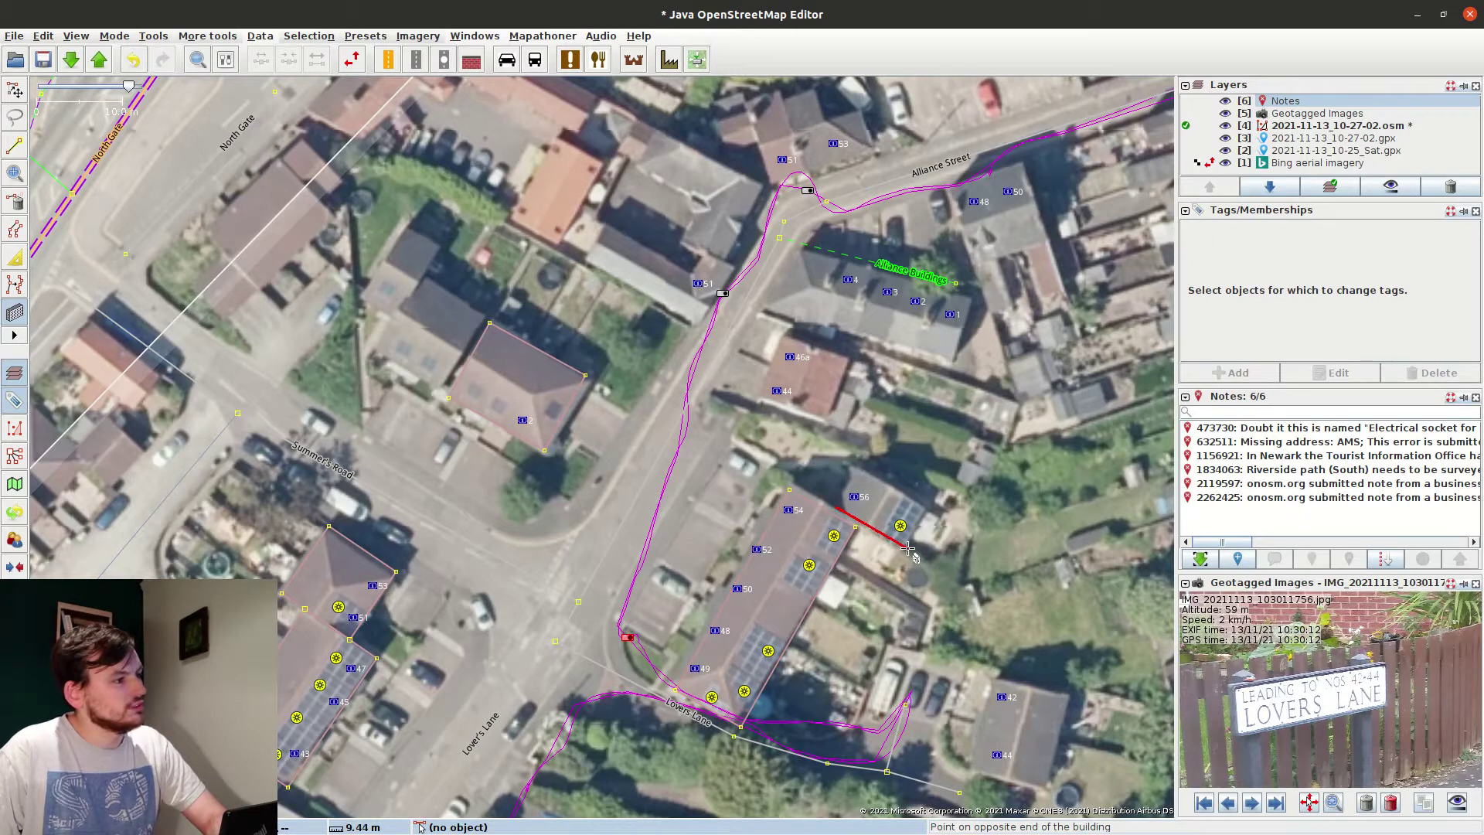
{"action": "left_click", "coordinate": [908, 549]}
{"action": "left_click", "coordinate": [873, 492]}
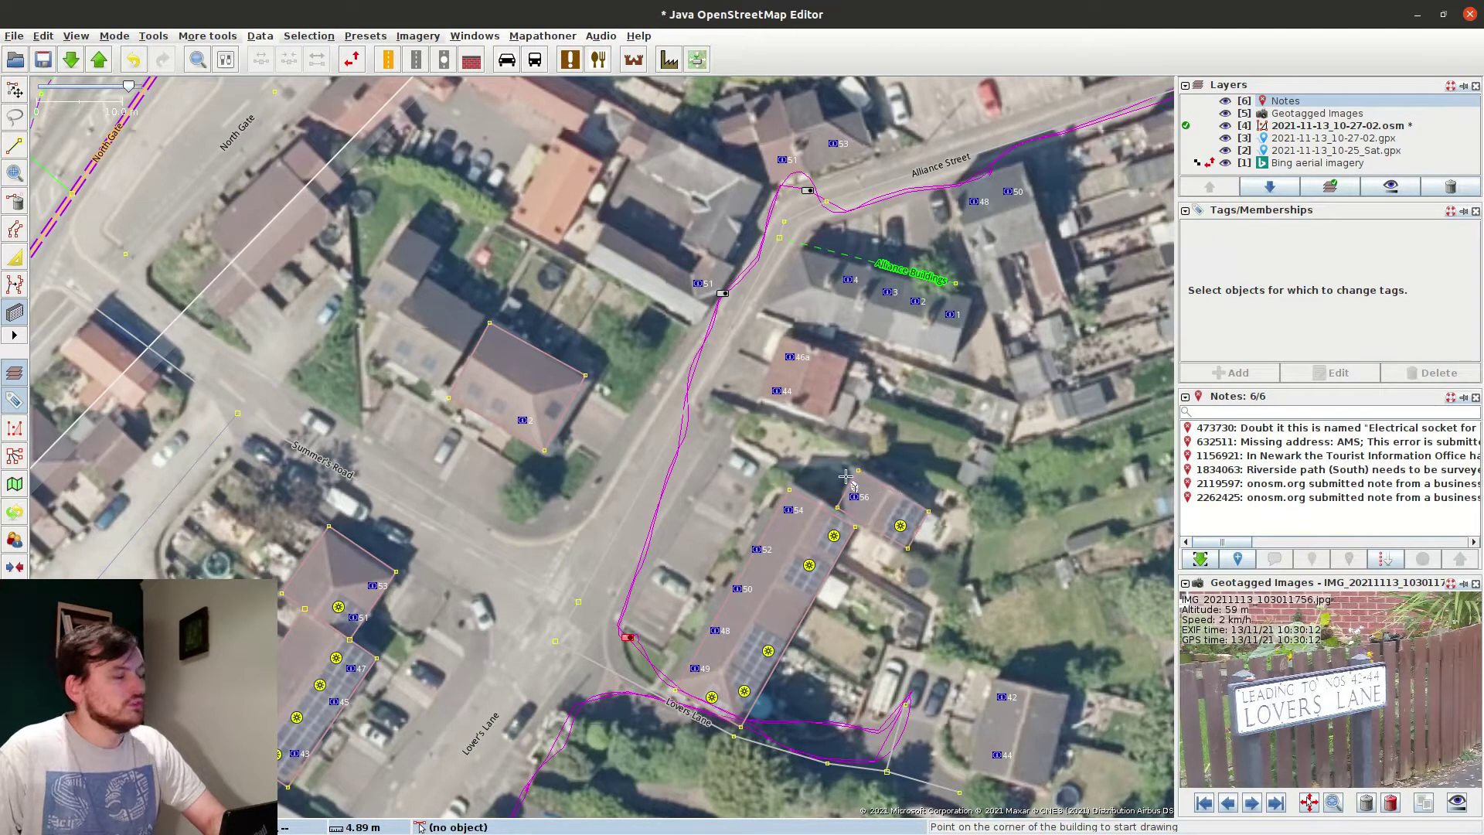
Draw the building holding house numbers 44 and 46a on the east side of Alliance Street.
{"action": "left_click", "coordinate": [771, 376]}
{"action": "left_click", "coordinate": [785, 338]}
{"action": "left_click", "coordinate": [849, 357]}
Draw the Alliance Buildings terrace outline around house numbers 1 to 4.
{"action": "left_click_drag", "start_coordinate": [823, 307], "coordinate": [733, 460]}
{"action": "left_click", "coordinate": [678, 456]}
{"action": "left_click", "coordinate": [861, 511]}
{"action": "left_click", "coordinate": [710, 429]}
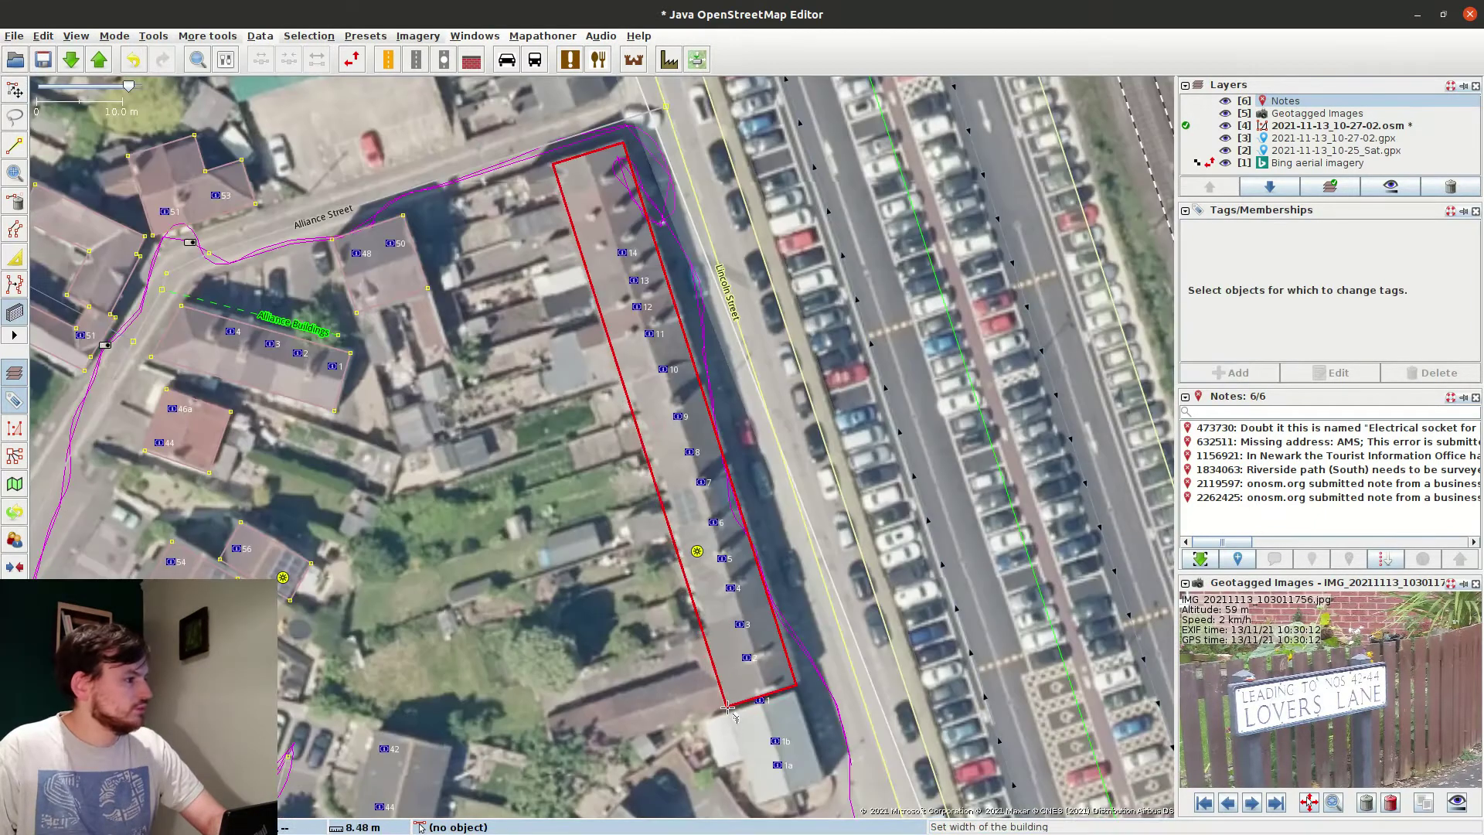
Complete the Lincoln Street terrace outline about 8.2 m wide and merge a rear wing about 24 m long and 5.3 m wide into it.
{"action": "left_click", "coordinate": [729, 707]}
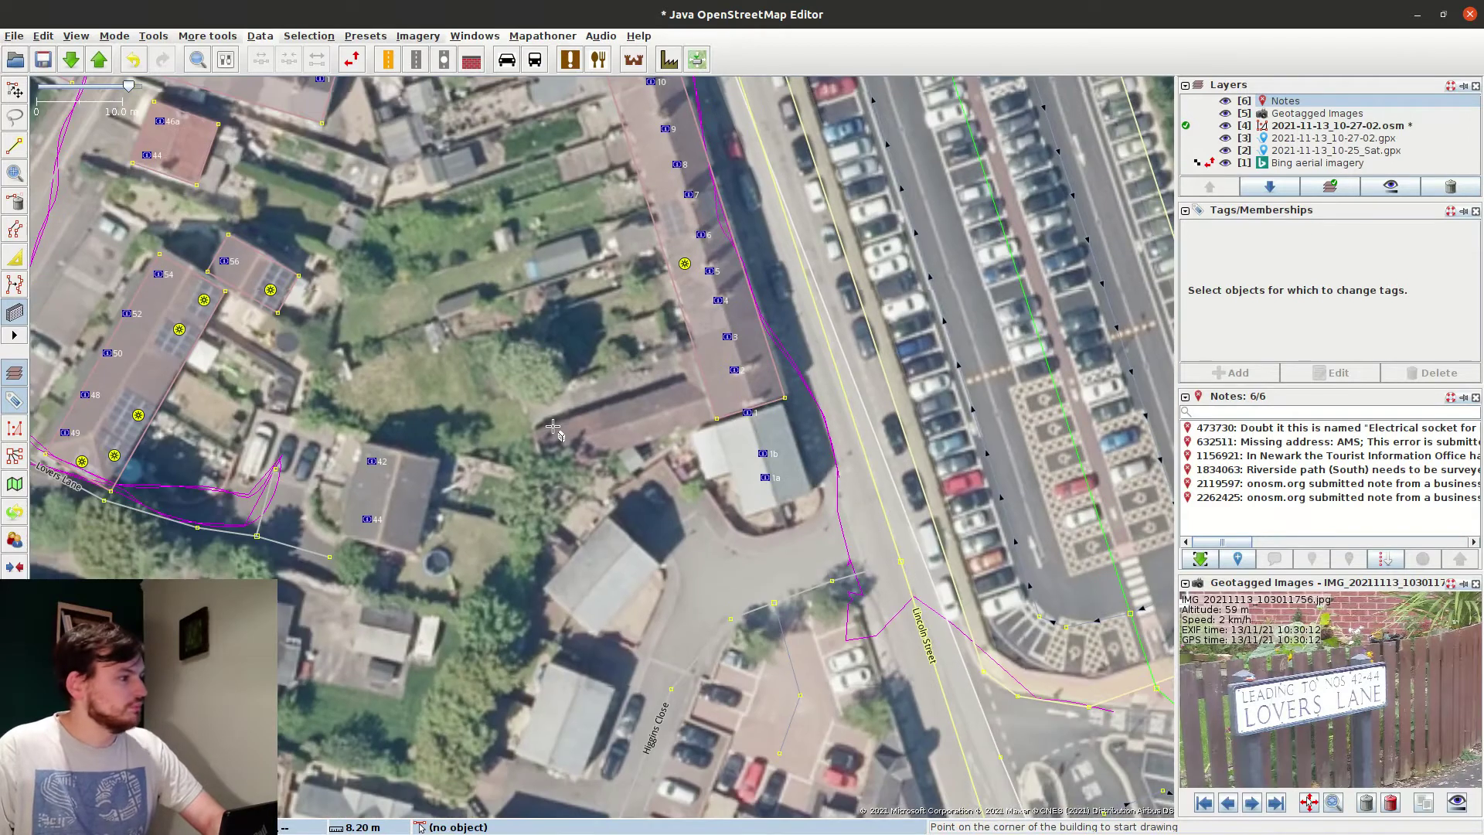
{"action": "left_click", "coordinate": [550, 469]}
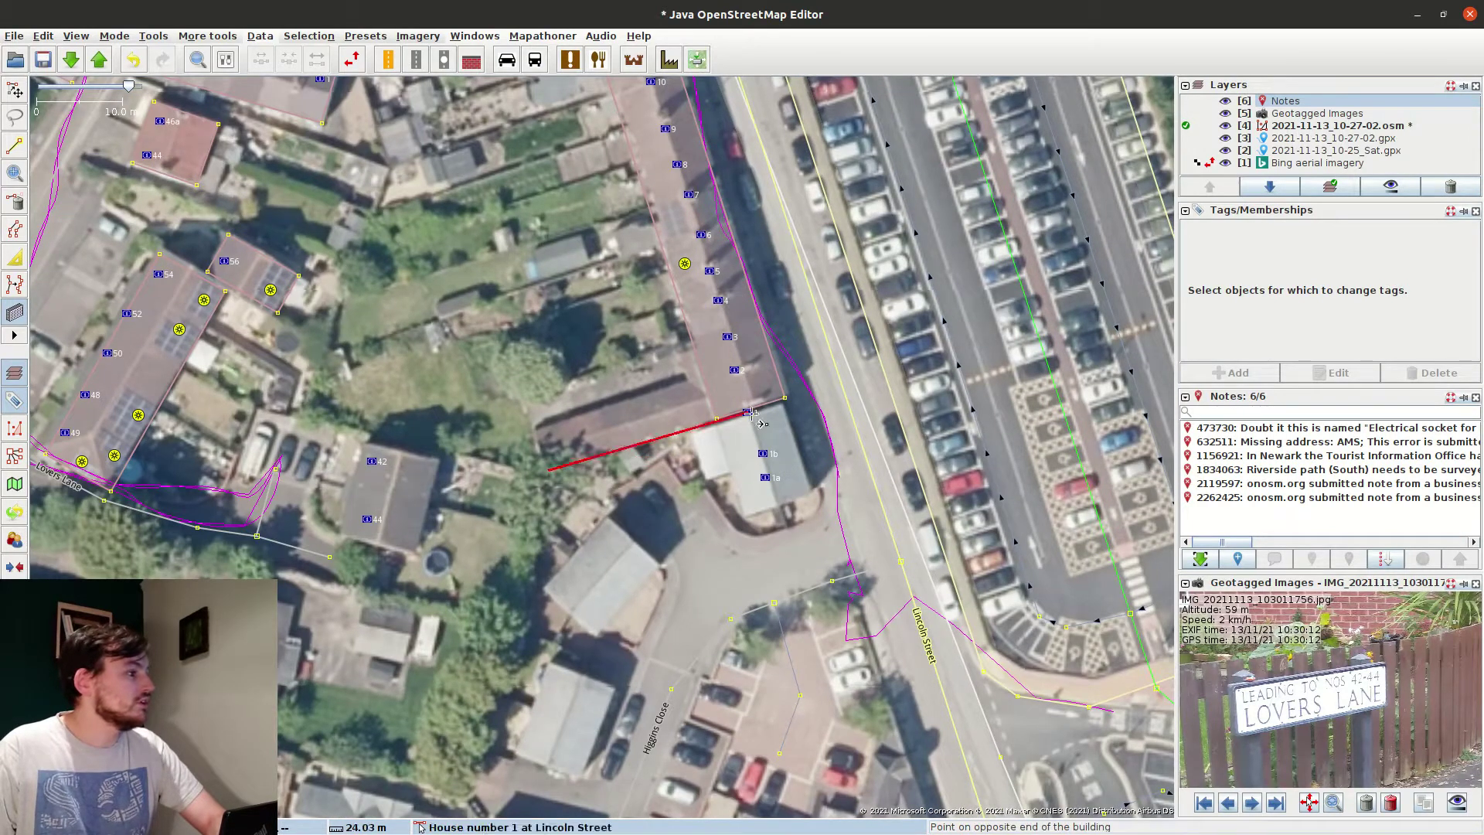
{"action": "left_click", "coordinate": [744, 413]}
{"action": "left_click", "coordinate": [704, 377]}
{"action": "key", "text": "s"}
{"action": "left_click", "coordinate": [704, 377]}
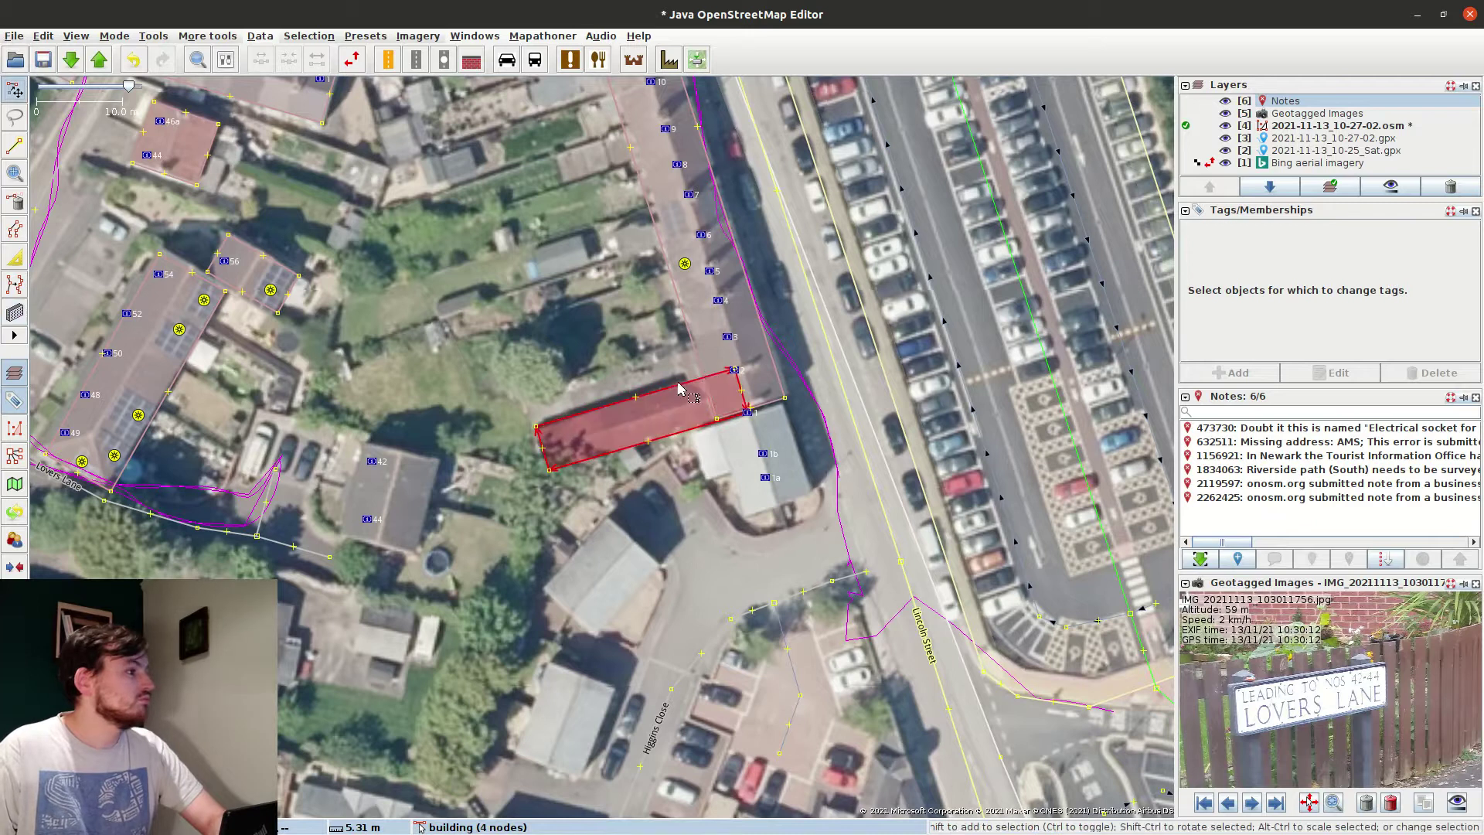
{"action": "left_click", "coordinate": [704, 364], "text": "shift"}
{"action": "key", "text": "shift+j"}
{"action": "left_click", "coordinate": [579, 359]}
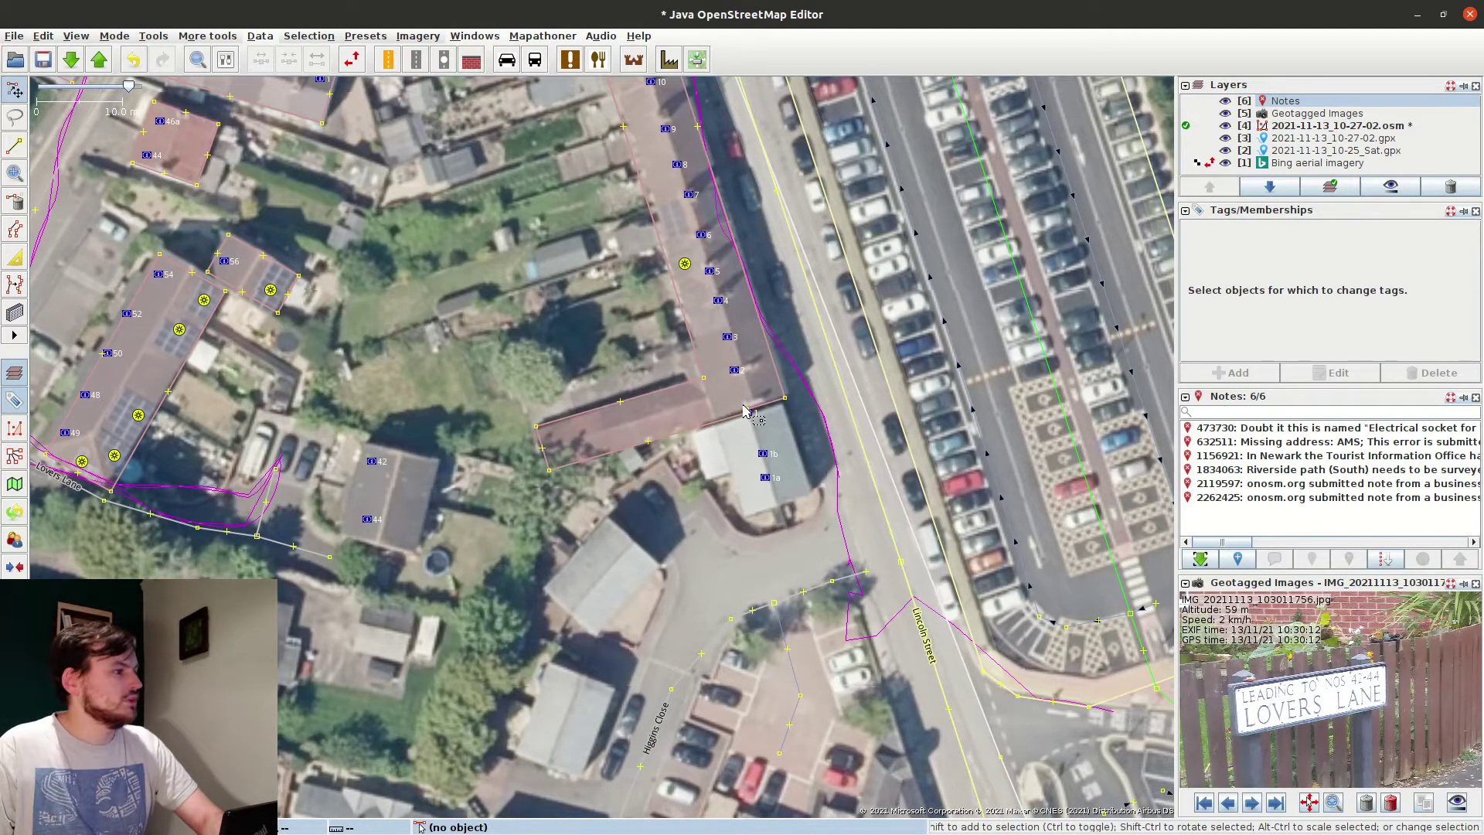
Add nodes on the terrace's south edge around house number 1 and split the outline there.
{"action": "scroll", "coordinate": [737, 401], "scroll_direction": "up", "scroll_amount": 3}
{"action": "left_click_drag", "start_coordinate": [761, 434], "coordinate": [740, 433]}
{"action": "left_click", "coordinate": [663, 476]}
{"action": "key", "text": "a"}
{"action": "left_click", "coordinate": [683, 450]}
{"action": "key", "text": "s"}
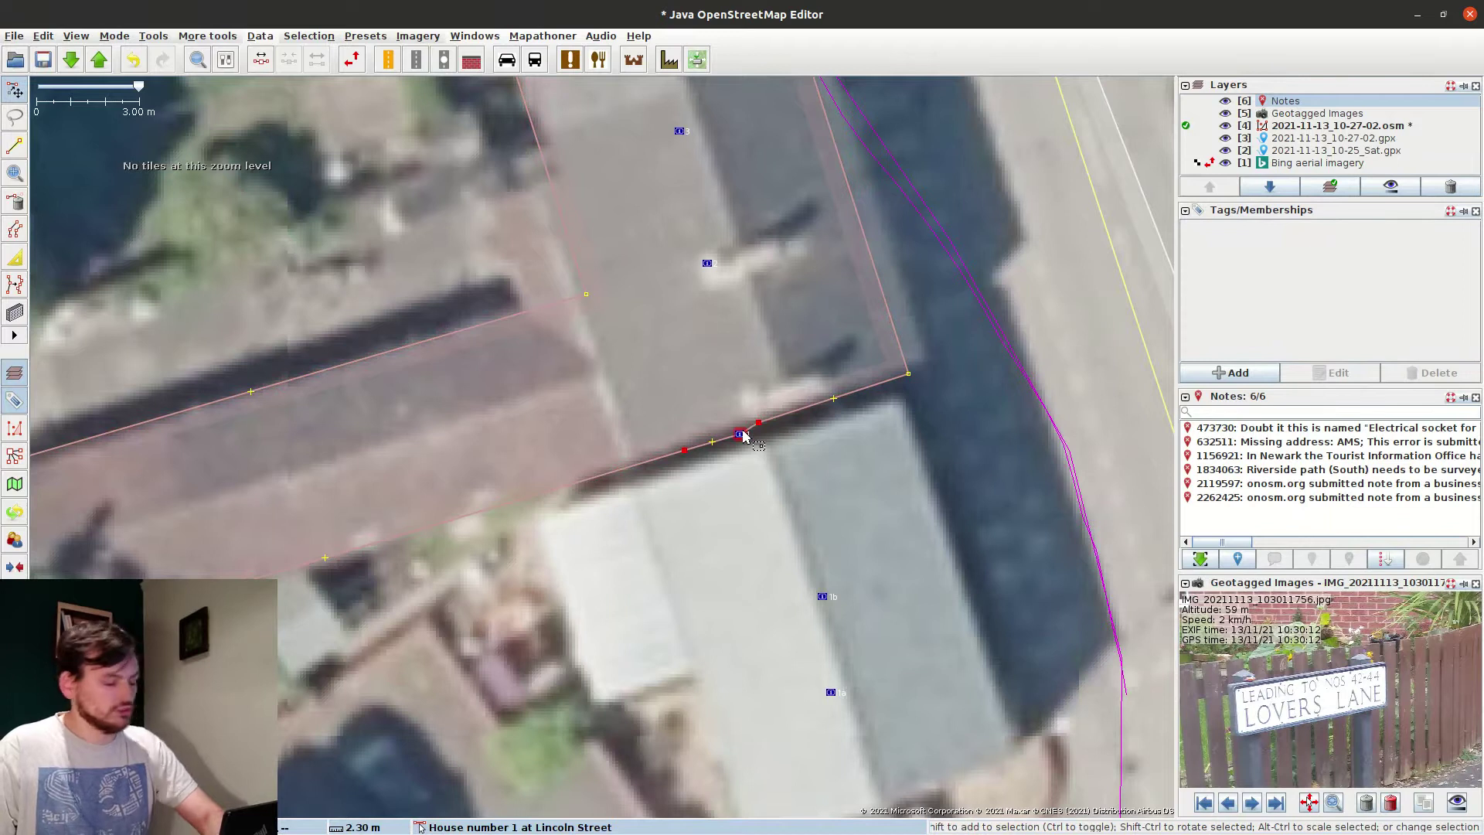
{"action": "left_click", "coordinate": [726, 445]}
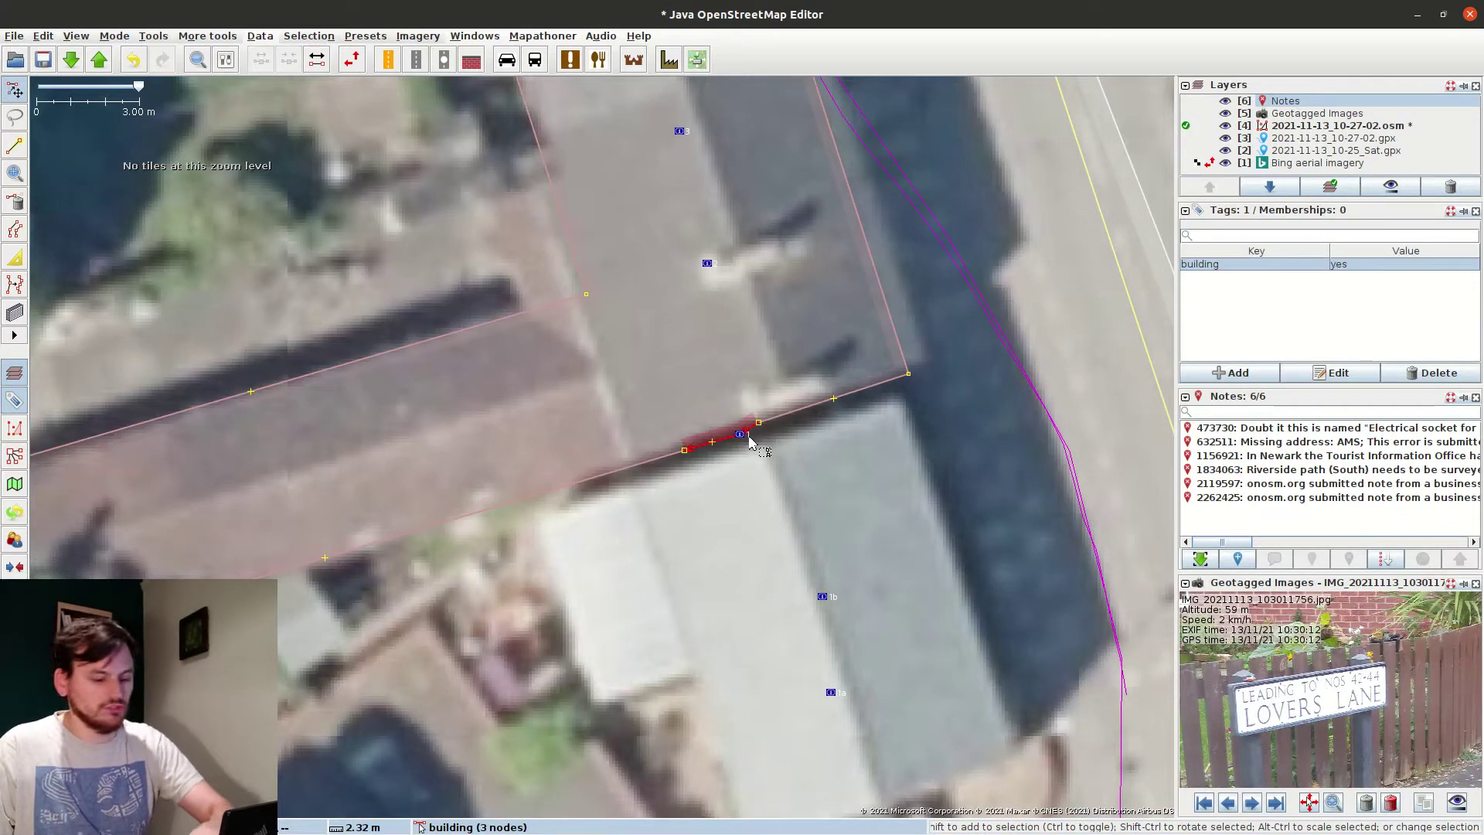
Free the house number 1 address node from the split outline segment and close the terrace's south edge in a straight line.
{"action": "left_click", "coordinate": [729, 485]}
{"action": "key", "text": "a"}
{"action": "left_click", "coordinate": [721, 439]}
{"action": "scroll", "coordinate": [723, 437], "scroll_direction": "up", "scroll_amount": 4}
{"action": "left_click", "coordinate": [824, 402]}
{"action": "key", "text": "s"}
{"action": "left_click", "coordinate": [710, 447], "text": "shift"}
{"action": "key", "text": "p"}
{"action": "key", "text": "a"}
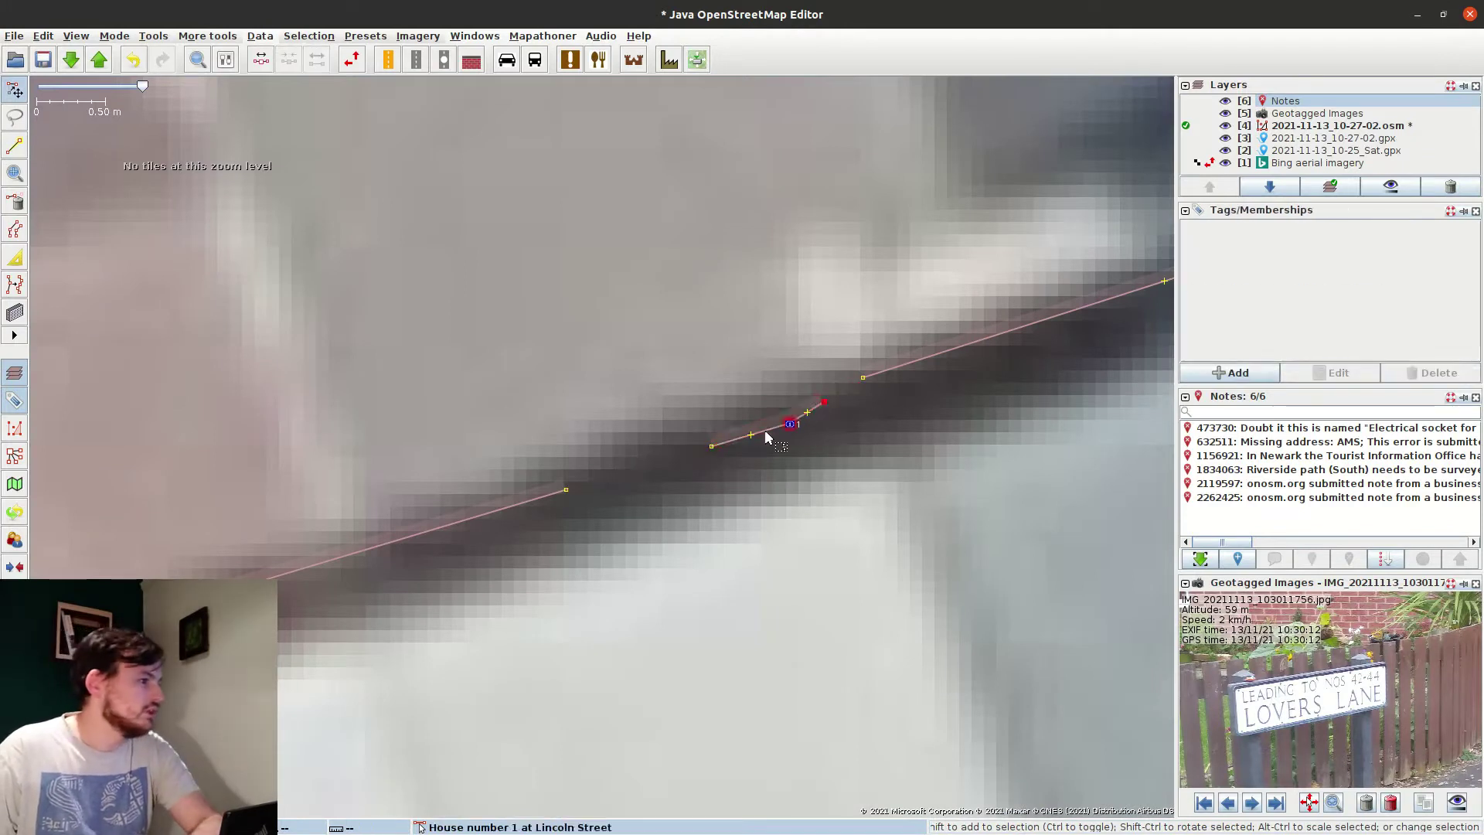
{"action": "scroll", "coordinate": [684, 452], "scroll_direction": "down", "scroll_amount": 5}
{"action": "key", "text": "Escape"}
{"action": "scroll", "coordinate": [688, 440], "scroll_direction": "down", "scroll_amount": 2}
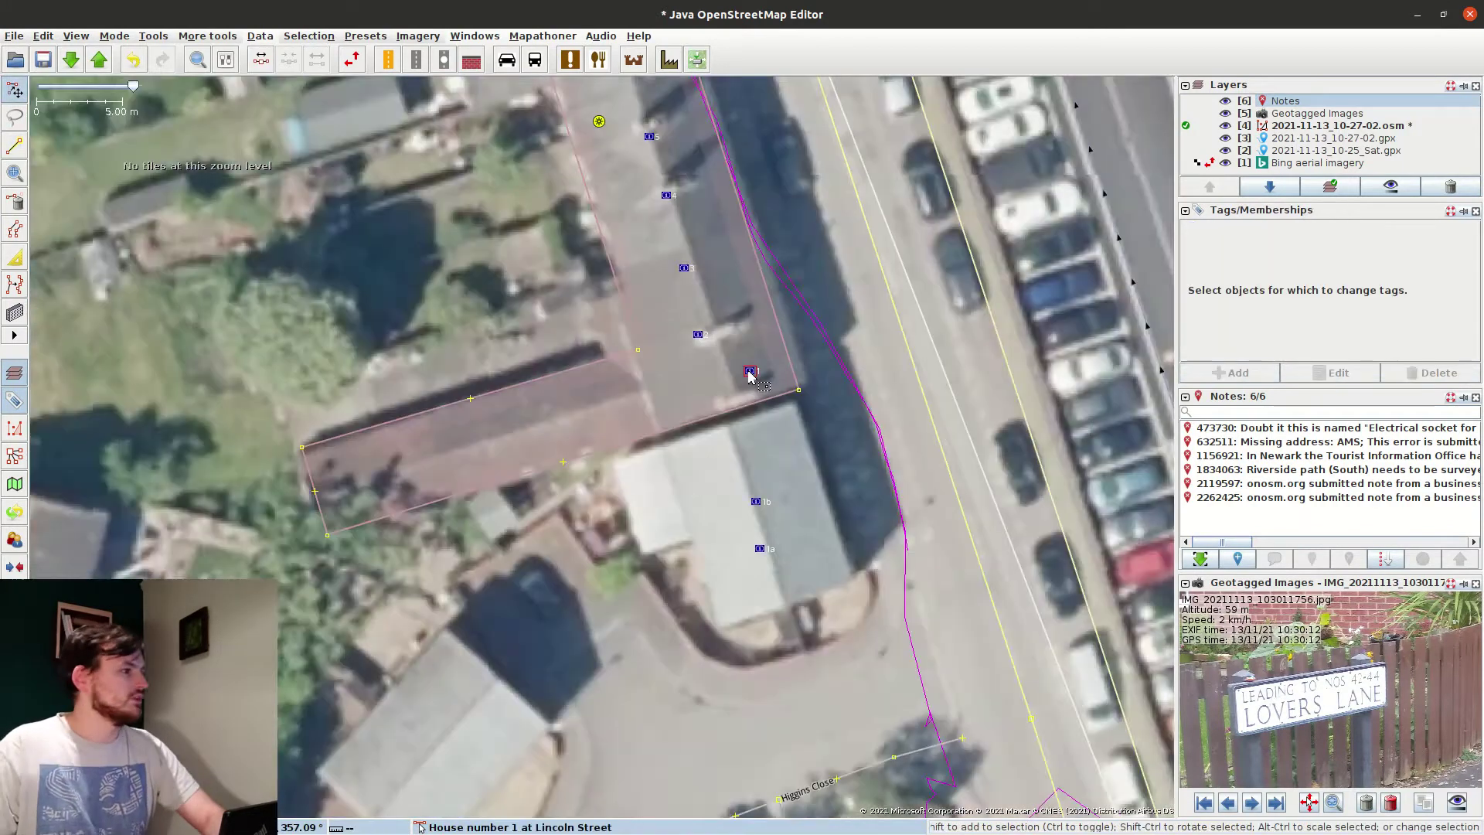
Reposition the house numbers up to 14 along Lincoln Street onto their individual houses.
{"action": "left_click", "coordinate": [733, 419]}
{"action": "left_click_drag", "start_coordinate": [783, 515], "coordinate": [780, 405]}
{"action": "left_click_drag", "start_coordinate": [753, 547], "coordinate": [704, 460]}
{"action": "left_click_drag", "start_coordinate": [774, 575], "coordinate": [816, 576]}
{"action": "left_click_drag", "start_coordinate": [770, 527], "coordinate": [799, 481]}
{"action": "left_click", "coordinate": [763, 553]}
{"action": "left_click_drag", "start_coordinate": [763, 553], "coordinate": [834, 786]}
{"action": "scroll", "coordinate": [815, 575], "scroll_direction": "down", "scroll_amount": 3}
{"action": "left_click_drag", "start_coordinate": [813, 568], "coordinate": [850, 672]}
{"action": "scroll", "coordinate": [850, 695], "scroll_direction": "up", "scroll_amount": 3}
{"action": "mouse_move", "coordinate": [751, 369]}
{"action": "left_mouse_down"}
{"action": "mouse_move", "coordinate": [760, 333]}
{"action": "mouse_move", "coordinate": [740, 255]}
{"action": "left_mouse_up"}
{"action": "left_click_drag", "start_coordinate": [697, 361], "coordinate": [682, 271]}
{"action": "mouse_move", "coordinate": [722, 245]}
{"action": "left_mouse_down"}
{"action": "mouse_move", "coordinate": [813, 518]}
{"action": "mouse_move", "coordinate": [807, 451]}
{"action": "left_mouse_up"}
{"action": "left_click_drag", "start_coordinate": [771, 434], "coordinate": [780, 378]}
{"action": "left_click_drag", "start_coordinate": [752, 365], "coordinate": [742, 532]}
{"action": "left_click_drag", "start_coordinate": [739, 531], "coordinate": [743, 460]}
{"action": "right_click", "coordinate": [739, 487]}
{"action": "left_click_drag", "start_coordinate": [711, 437], "coordinate": [719, 388]}
{"action": "left_click_drag", "start_coordinate": [682, 366], "coordinate": [674, 259]}
{"action": "left_click_drag", "start_coordinate": [624, 341], "coordinate": [653, 599]}
{"action": "left_click_drag", "start_coordinate": [682, 517], "coordinate": [666, 402]}
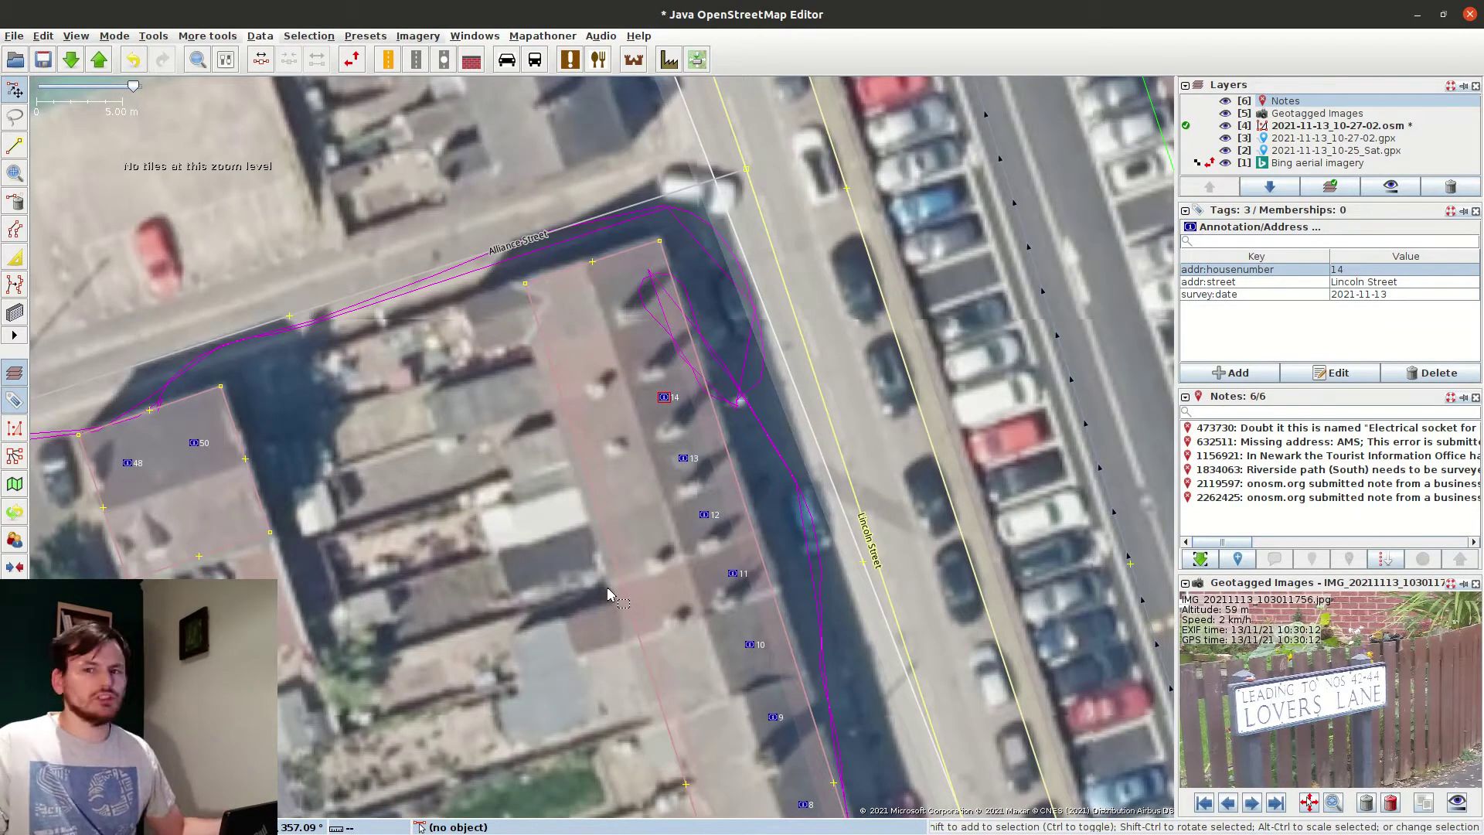
Draw the building for house numbers 1a and 1b south of the terrace, merge its western extension into it and remove the surplus node.
{"action": "left_click_drag", "start_coordinate": [626, 589], "coordinate": [556, 203]}
{"action": "left_click_drag", "start_coordinate": [576, 729], "coordinate": [496, 340]}
{"action": "left_click_drag", "start_coordinate": [521, 606], "coordinate": [617, 354]}
{"action": "left_click_drag", "start_coordinate": [806, 498], "coordinate": [726, 523]}
{"action": "key", "text": "b"}
{"action": "left_click_drag", "start_coordinate": [872, 338], "coordinate": [921, 516]}
{"action": "left_click", "coordinate": [792, 550]}
{"action": "left_click_drag", "start_coordinate": [694, 395], "coordinate": [724, 485]}
{"action": "left_click", "coordinate": [793, 464]}
{"action": "key", "text": "s"}
{"action": "left_click", "coordinate": [757, 423], "text": "shift"}
{"action": "key", "text": "shift+j"}
{"action": "left_click_drag", "start_coordinate": [768, 401], "coordinate": [730, 363]}
{"action": "key", "text": "Delete"}
{"action": "left_click", "coordinate": [711, 443]}
{"action": "left_click", "coordinate": [681, 512]}
Examine the noticeboard in the geotagged photo IMG_20211113_103337003 taken on Lover's Lane.
{"action": "scroll", "coordinate": [680, 512], "scroll_direction": "down", "scroll_amount": 4}
{"action": "left_click_drag", "start_coordinate": [620, 763], "coordinate": [580, 626]}
{"action": "scroll", "coordinate": [707, 389], "scroll_direction": "down", "scroll_amount": 1}
{"action": "scroll", "coordinate": [708, 389], "scroll_direction": "up", "scroll_amount": 1}
{"action": "left_click_drag", "start_coordinate": [309, 534], "coordinate": [474, 446]}
{"action": "scroll", "coordinate": [475, 444], "scroll_direction": "up", "scroll_amount": 3}
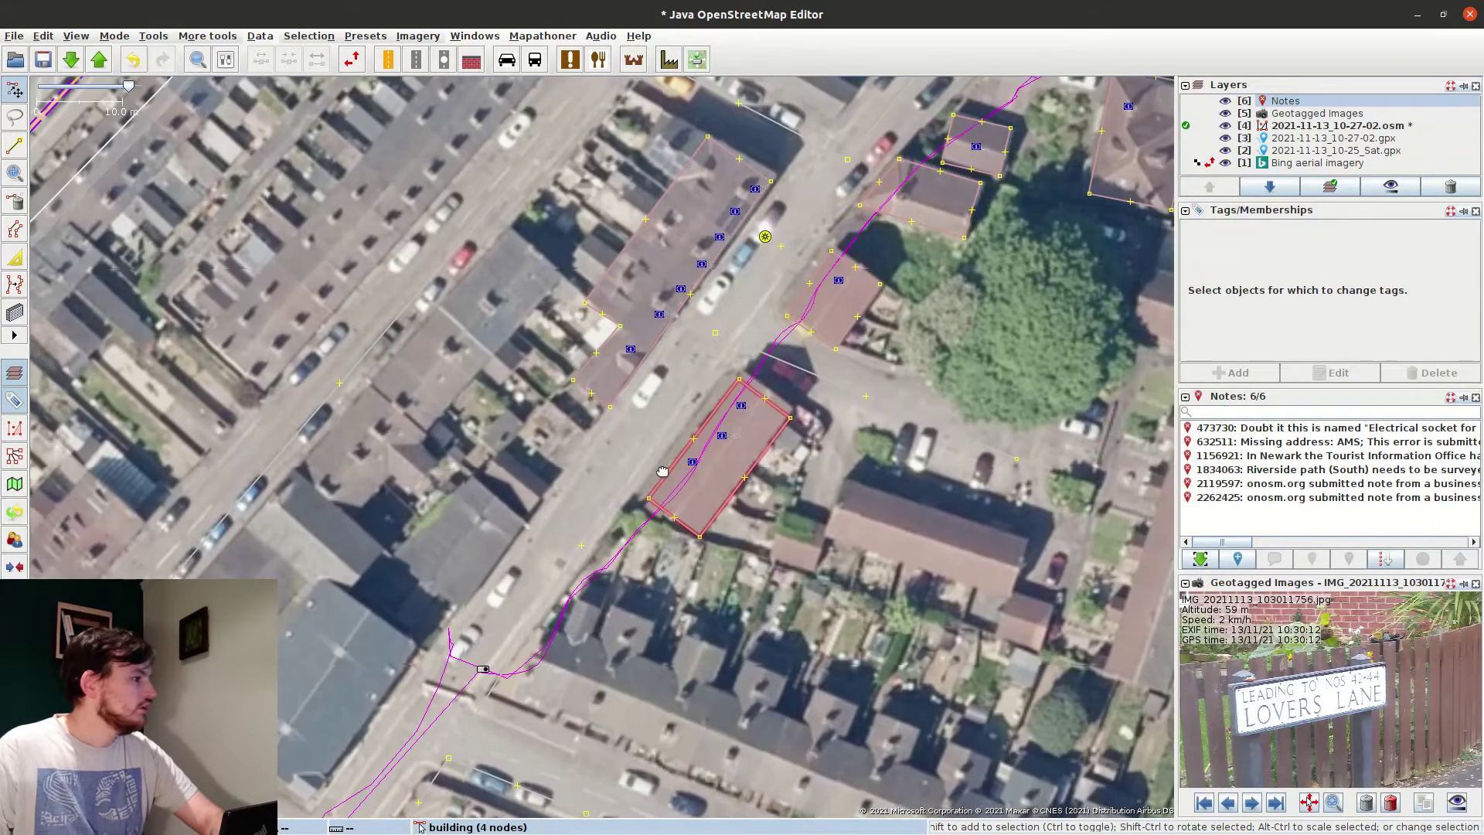
{"action": "left_click", "coordinate": [1251, 803]}
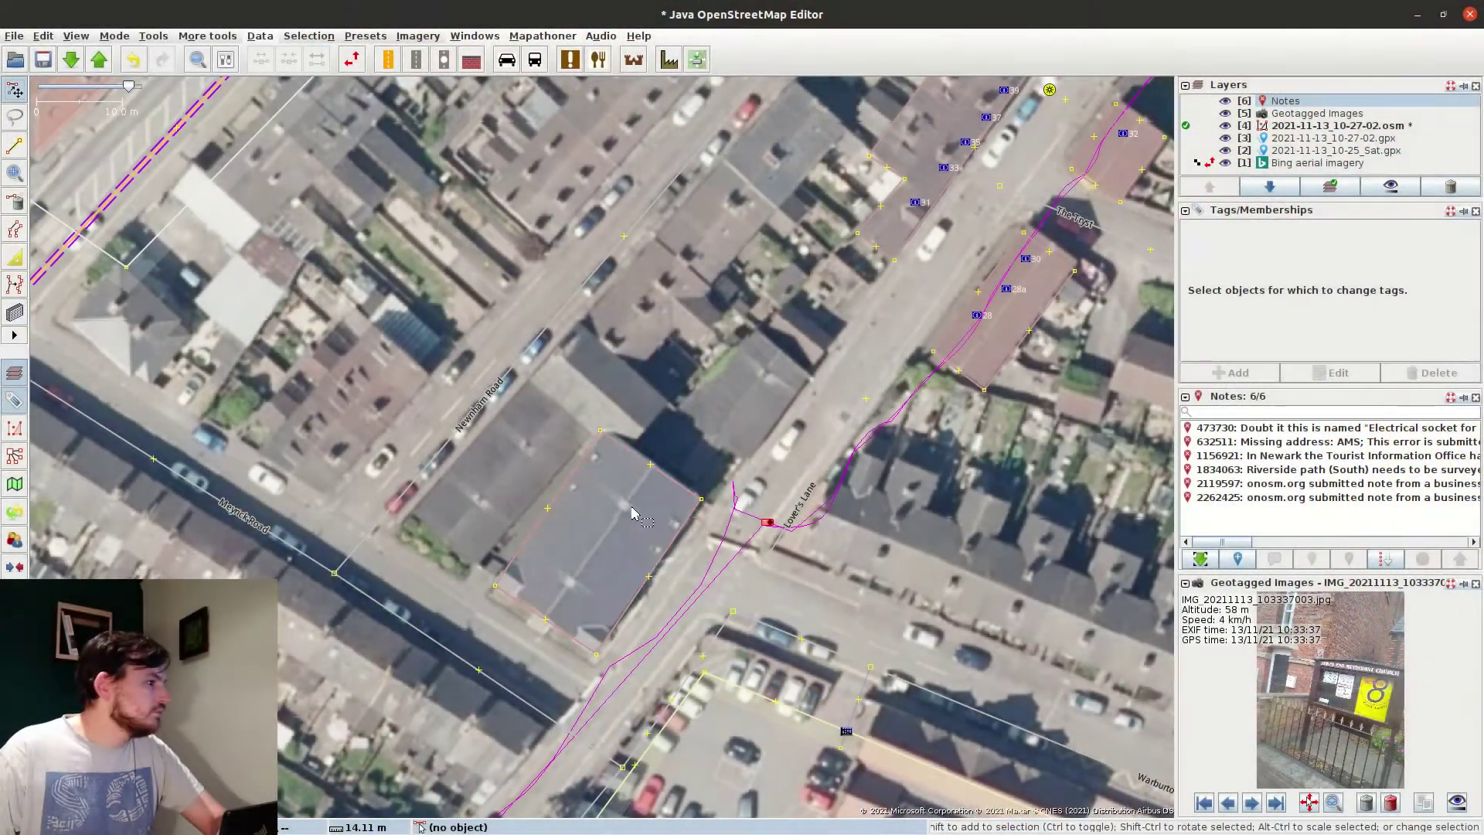
{"action": "scroll", "coordinate": [632, 513], "scroll_direction": "up", "scroll_amount": 2}
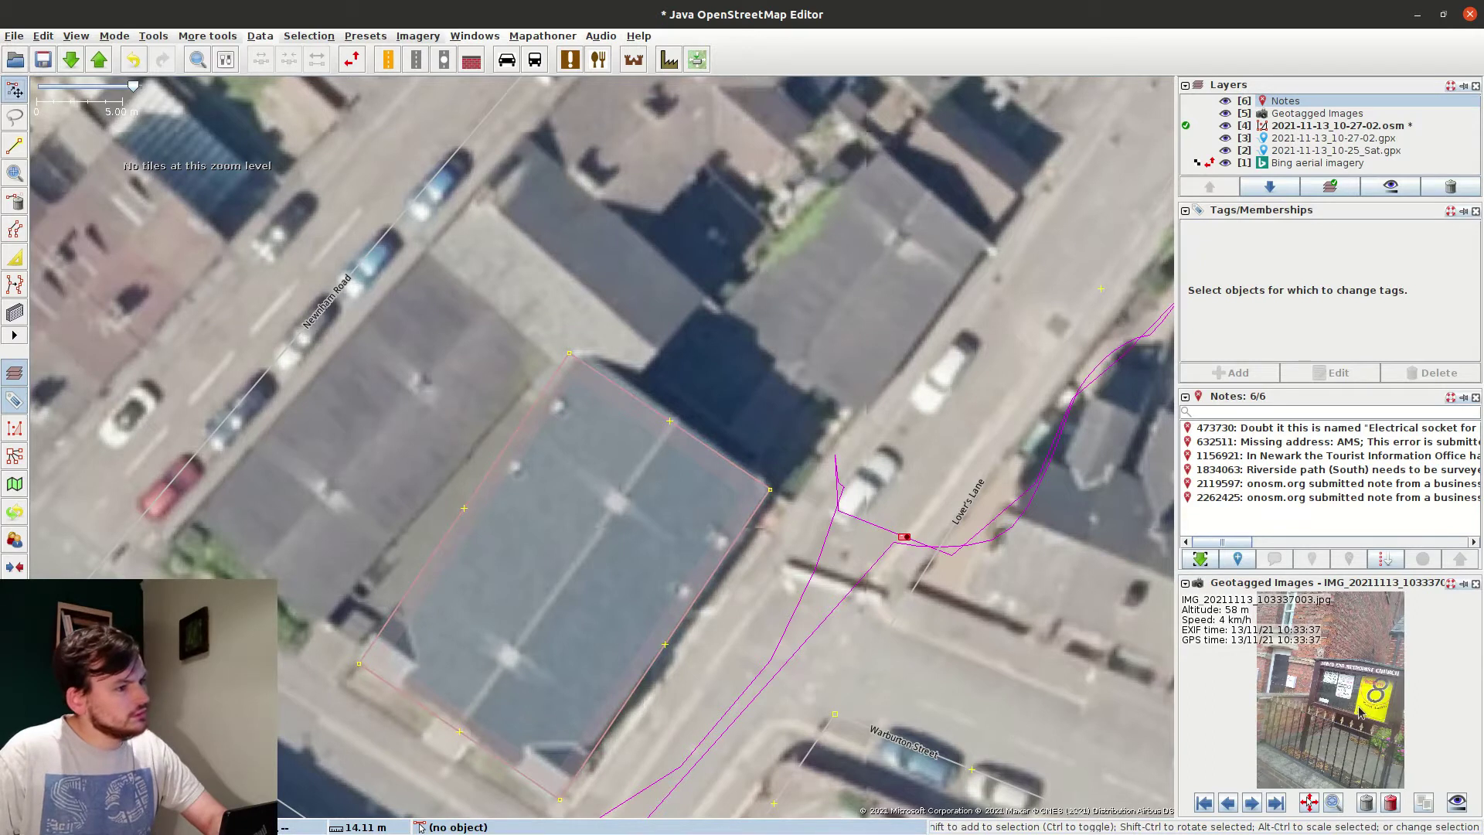
{"action": "left_click_drag", "start_coordinate": [1404, 737], "coordinate": [1004, 729]}
{"action": "left_click_drag", "start_coordinate": [678, 350], "coordinate": [433, 512]}
{"action": "scroll", "coordinate": [584, 438], "scroll_direction": "down", "scroll_amount": 2}
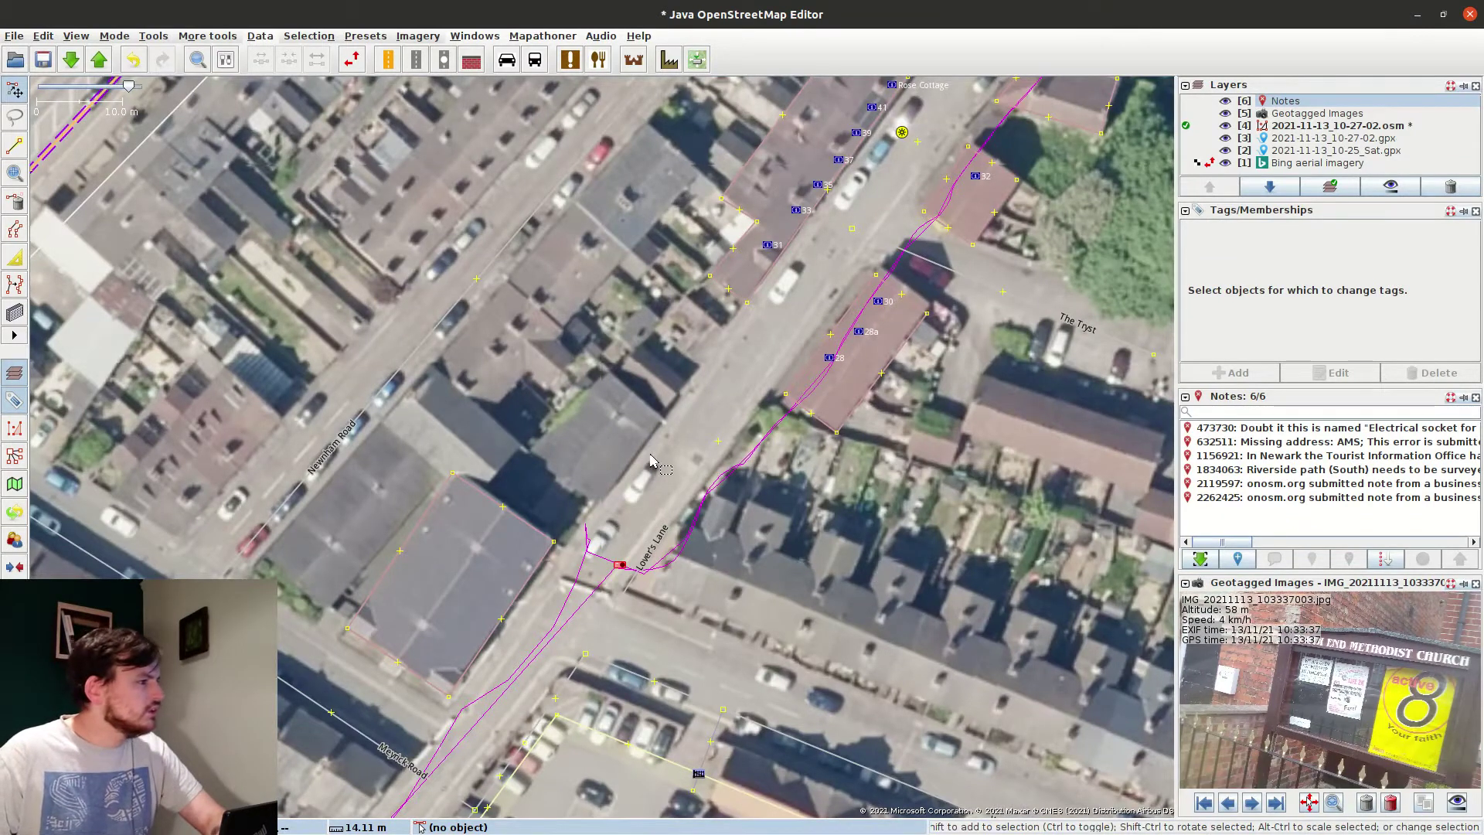
Draw the main church building on the west side of Lover's Lane, about 8.3 m wide.
{"action": "scroll", "coordinate": [619, 424], "scroll_direction": "up", "scroll_amount": 2}
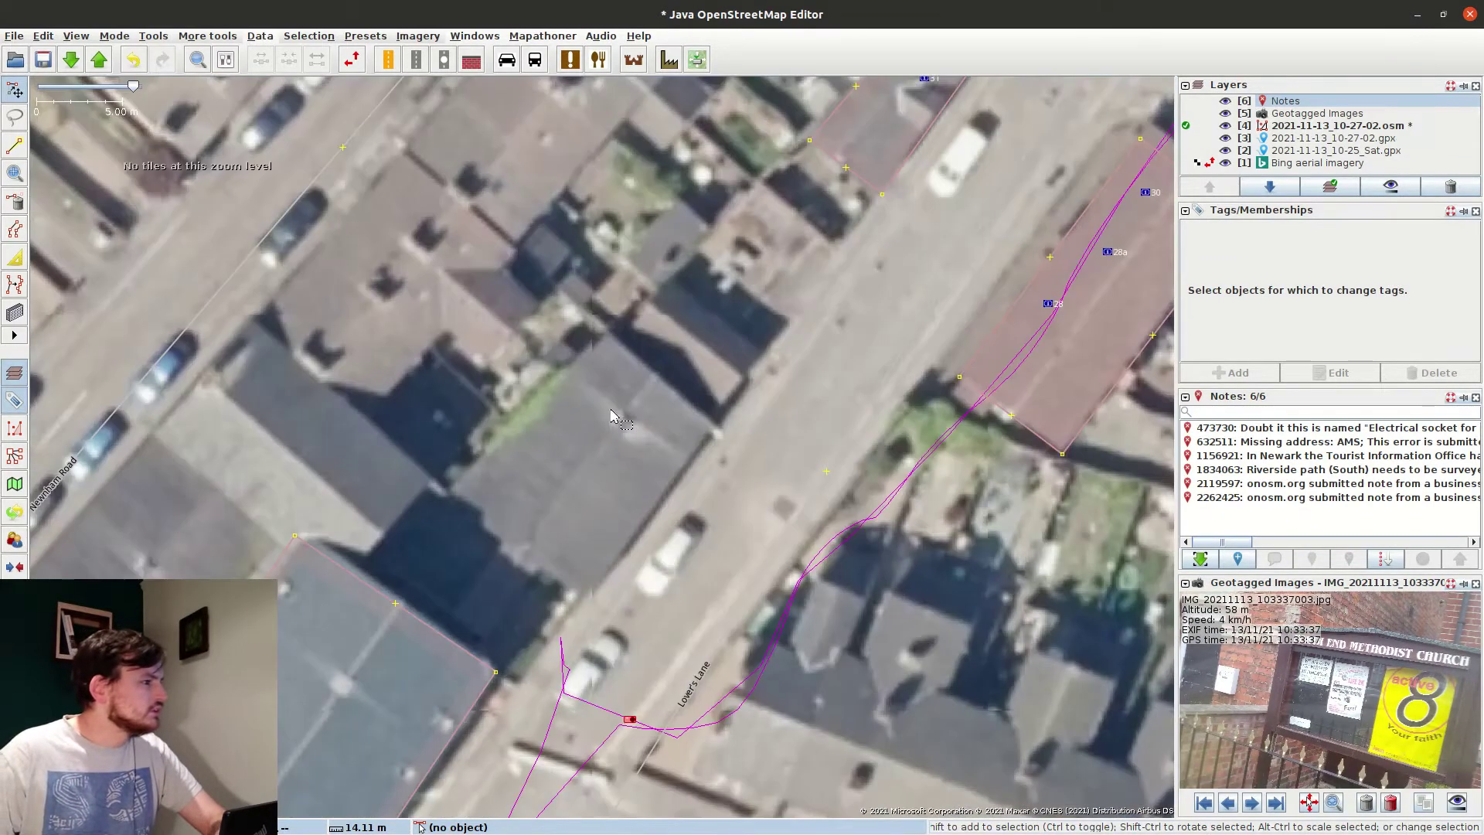
{"action": "key", "text": "b"}
{"action": "left_click", "coordinate": [584, 593]}
{"action": "left_click", "coordinate": [707, 427]}
{"action": "left_click", "coordinate": [593, 341]}
{"action": "key", "text": "s"}
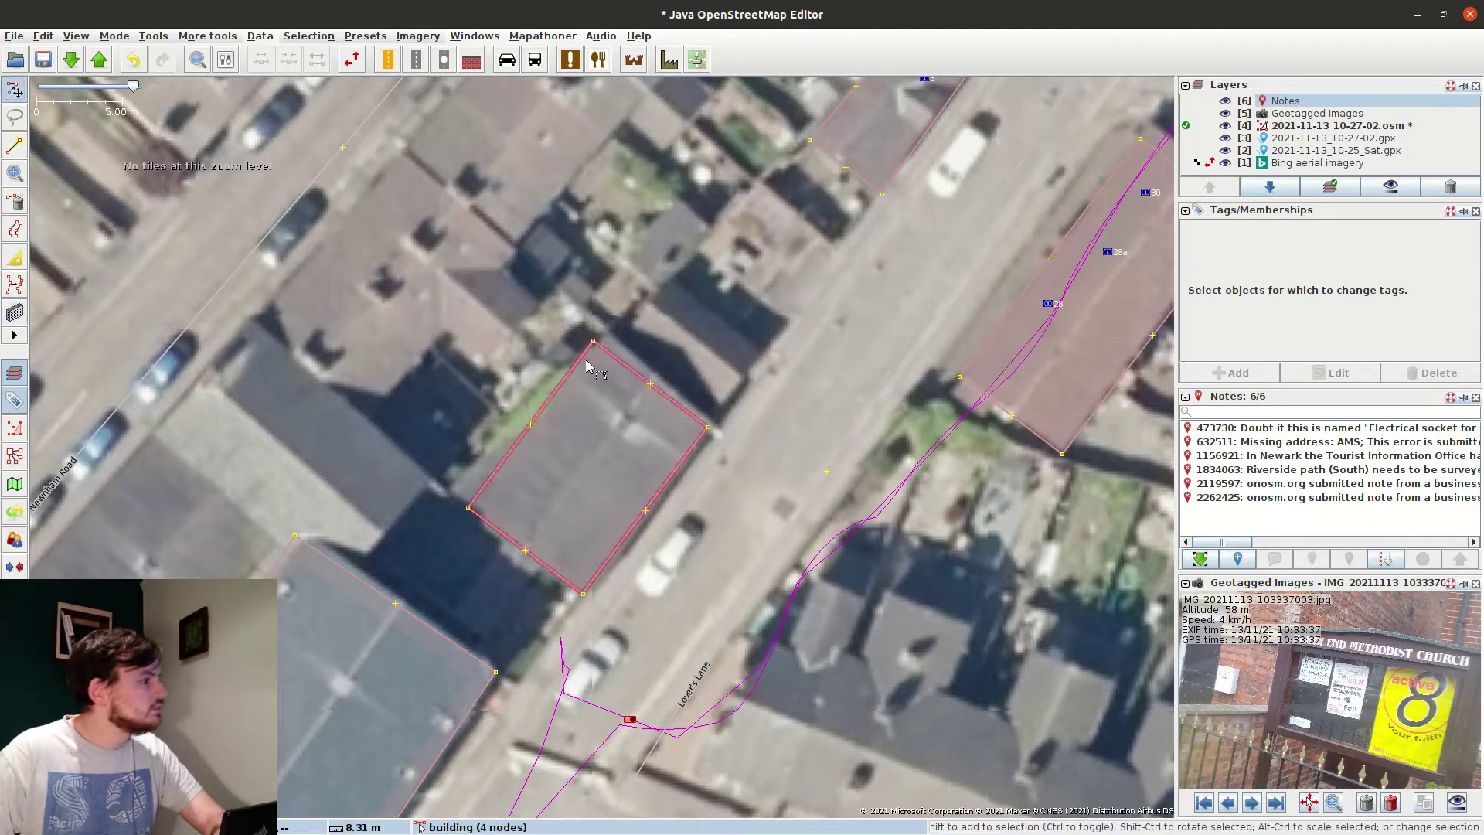
Draw the annex at the church's south-west end, merge it into the main building and delete the surplus corner node.
{"action": "left_click_drag", "start_coordinate": [1364, 735], "coordinate": [1364, 680]}
{"action": "scroll", "coordinate": [1367, 680], "scroll_direction": "down", "scroll_amount": 5}
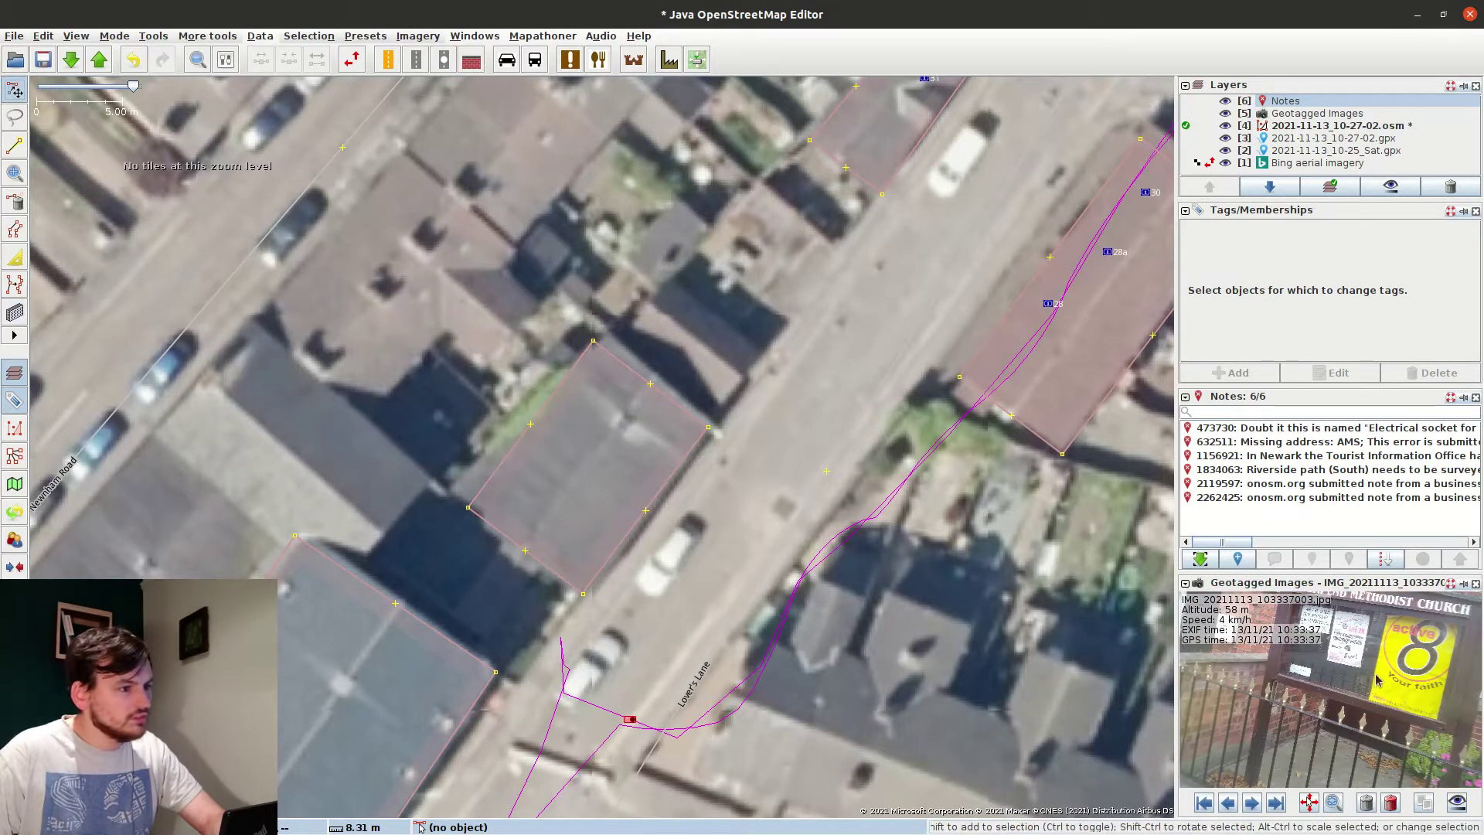
{"action": "scroll", "coordinate": [1388, 647], "scroll_direction": "up", "scroll_amount": 3}
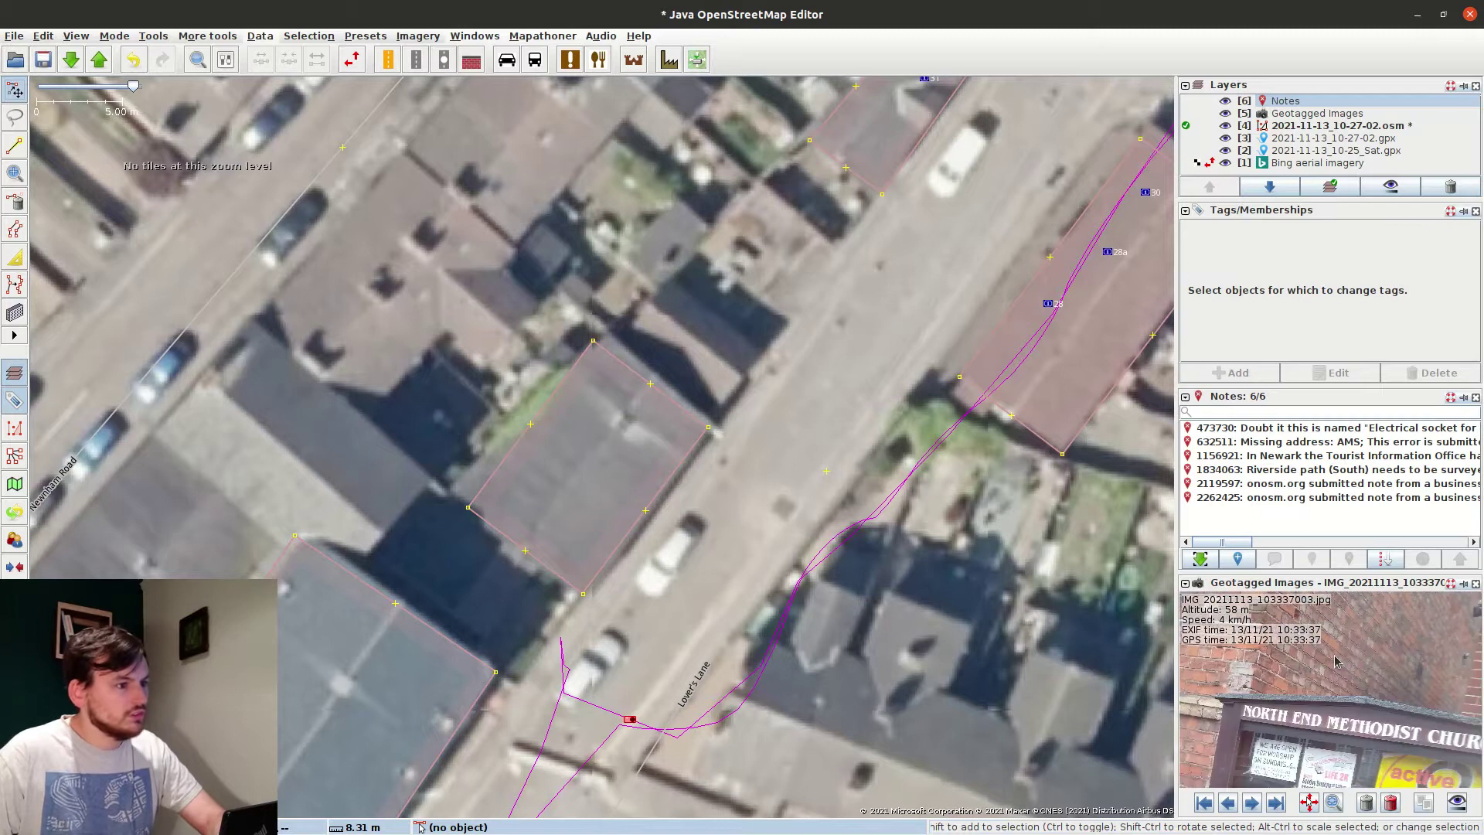
{"action": "key", "text": "b"}
{"action": "left_click", "coordinate": [549, 547]}
{"action": "left_click", "coordinate": [492, 626]}
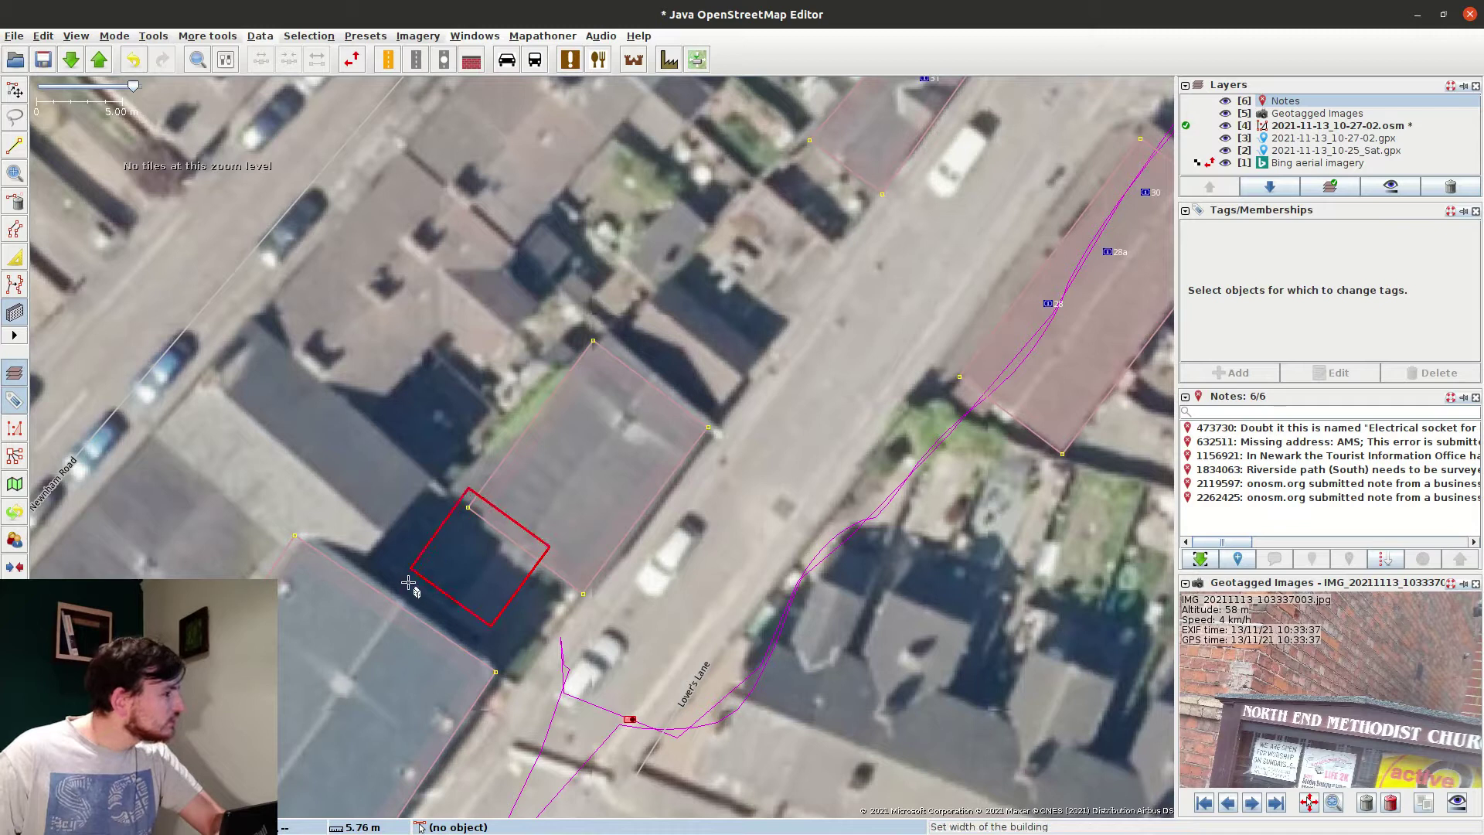
{"action": "left_click", "coordinate": [400, 574]}
{"action": "left_click", "coordinate": [516, 550], "text": "shift"}
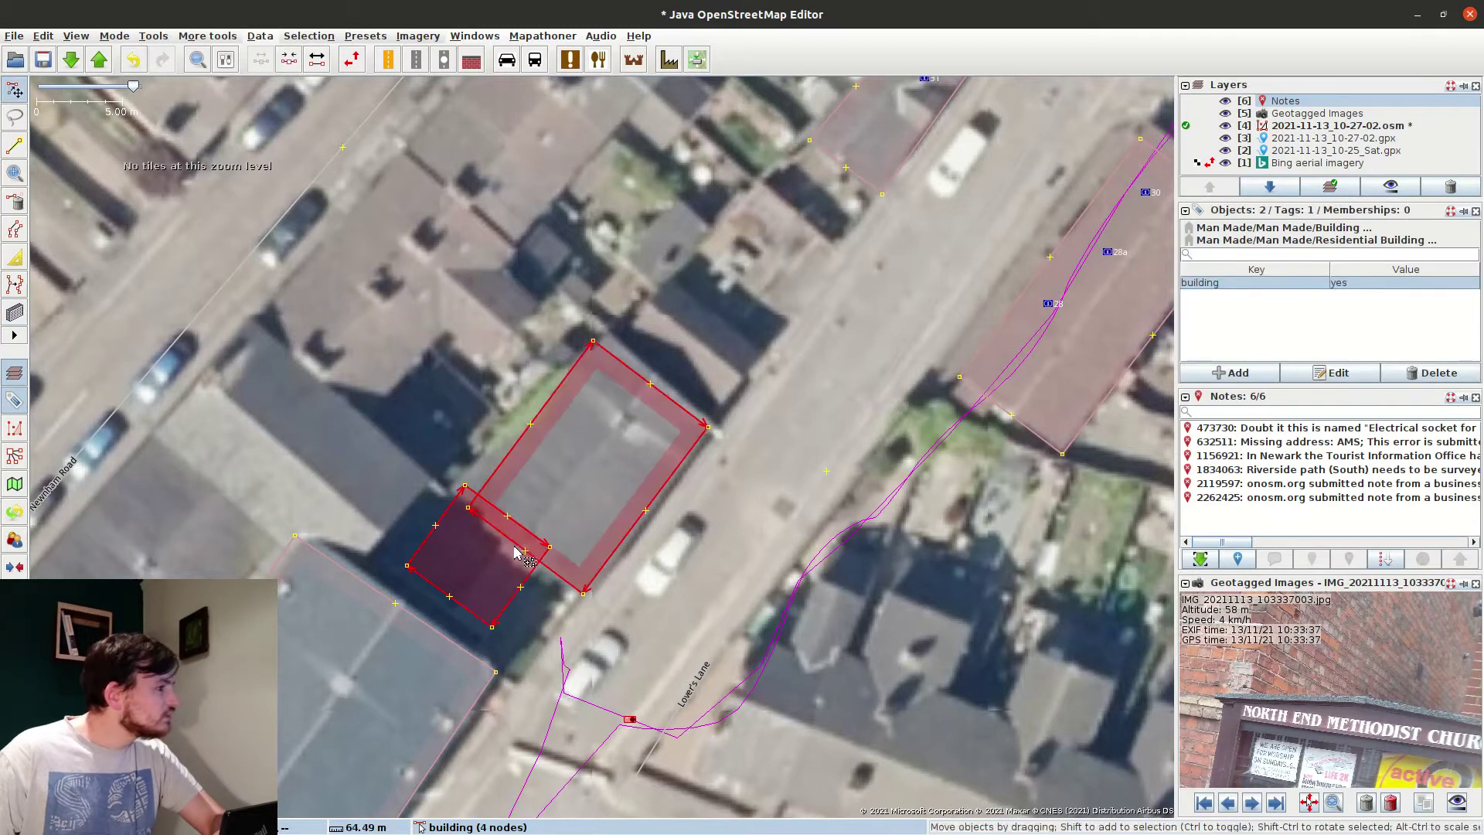
{"action": "key", "text": "shift+j"}
{"action": "left_click", "coordinate": [478, 495]}
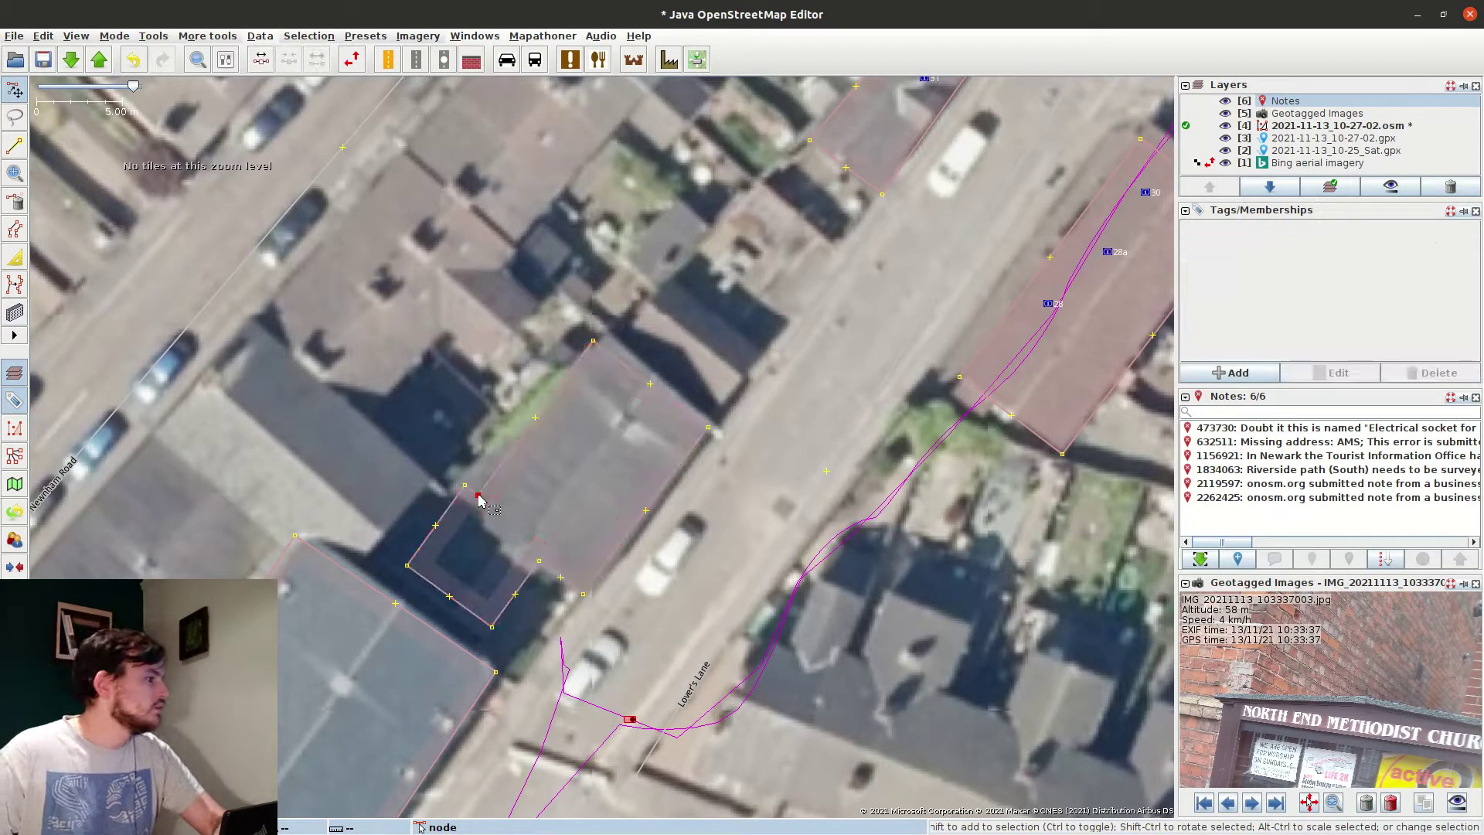
{"action": "key", "text": "Delete"}
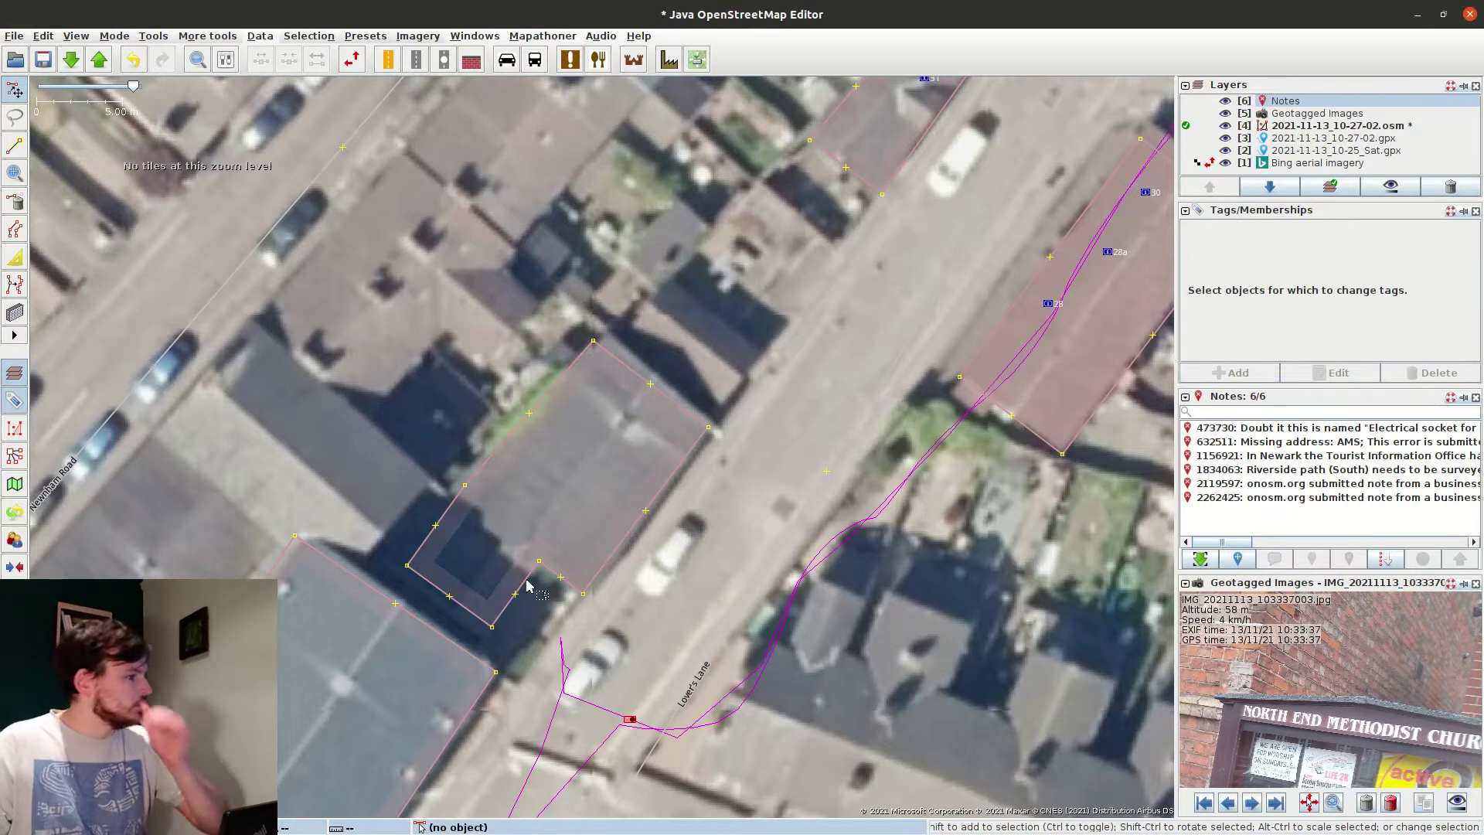
Check the noticeboard photo and name the merged building North End Methodist Church.
{"action": "left_click_drag", "start_coordinate": [553, 646], "coordinate": [518, 438]}
{"action": "left_click_drag", "start_coordinate": [1249, 731], "coordinate": [1310, 675]}
{"action": "scroll", "coordinate": [1263, 660], "scroll_direction": "down", "scroll_amount": 3}
{"action": "scroll", "coordinate": [1242, 701], "scroll_direction": "up", "scroll_amount": 5}
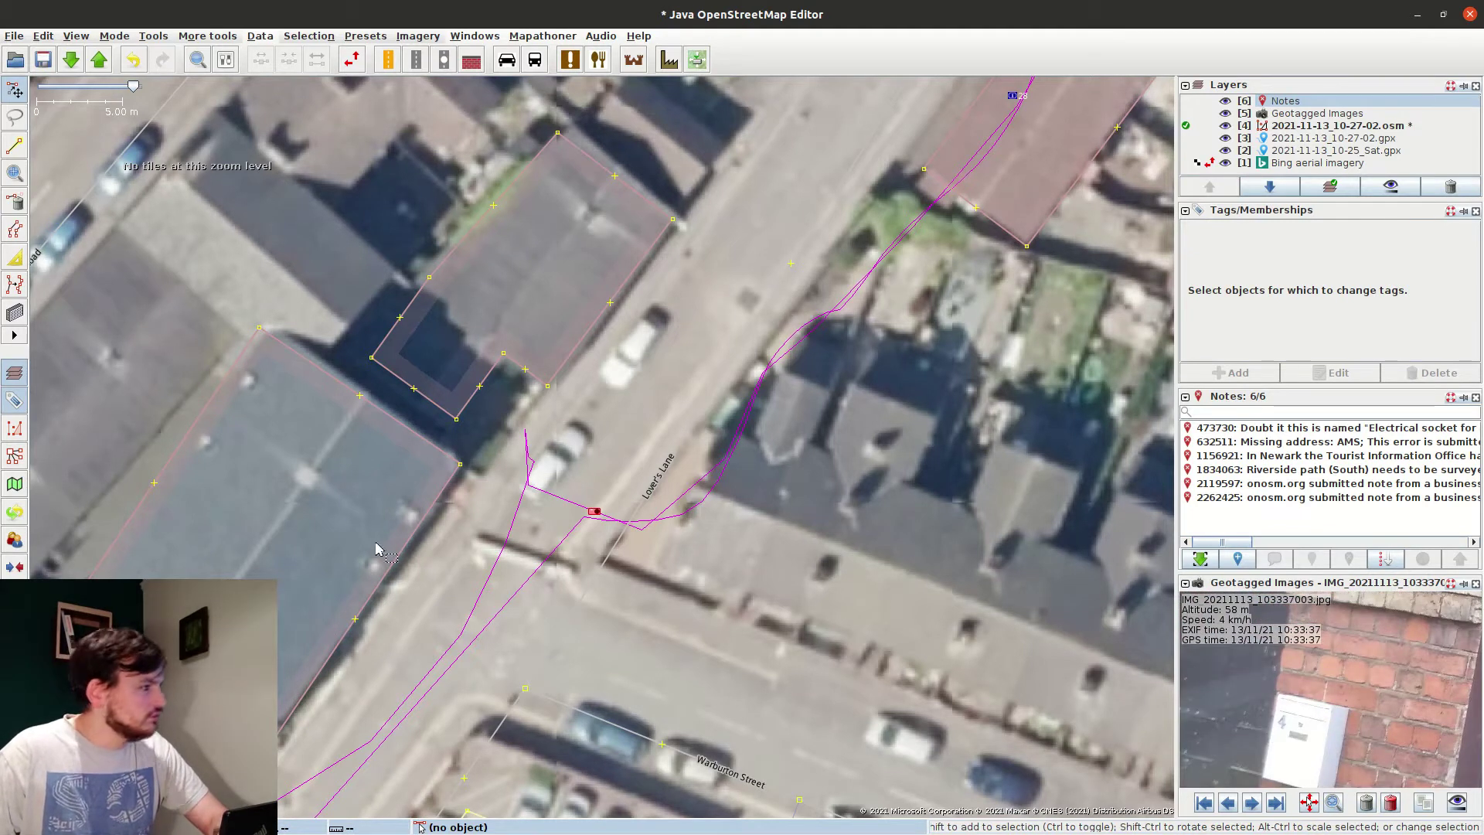
{"action": "left_click", "coordinate": [555, 363]}
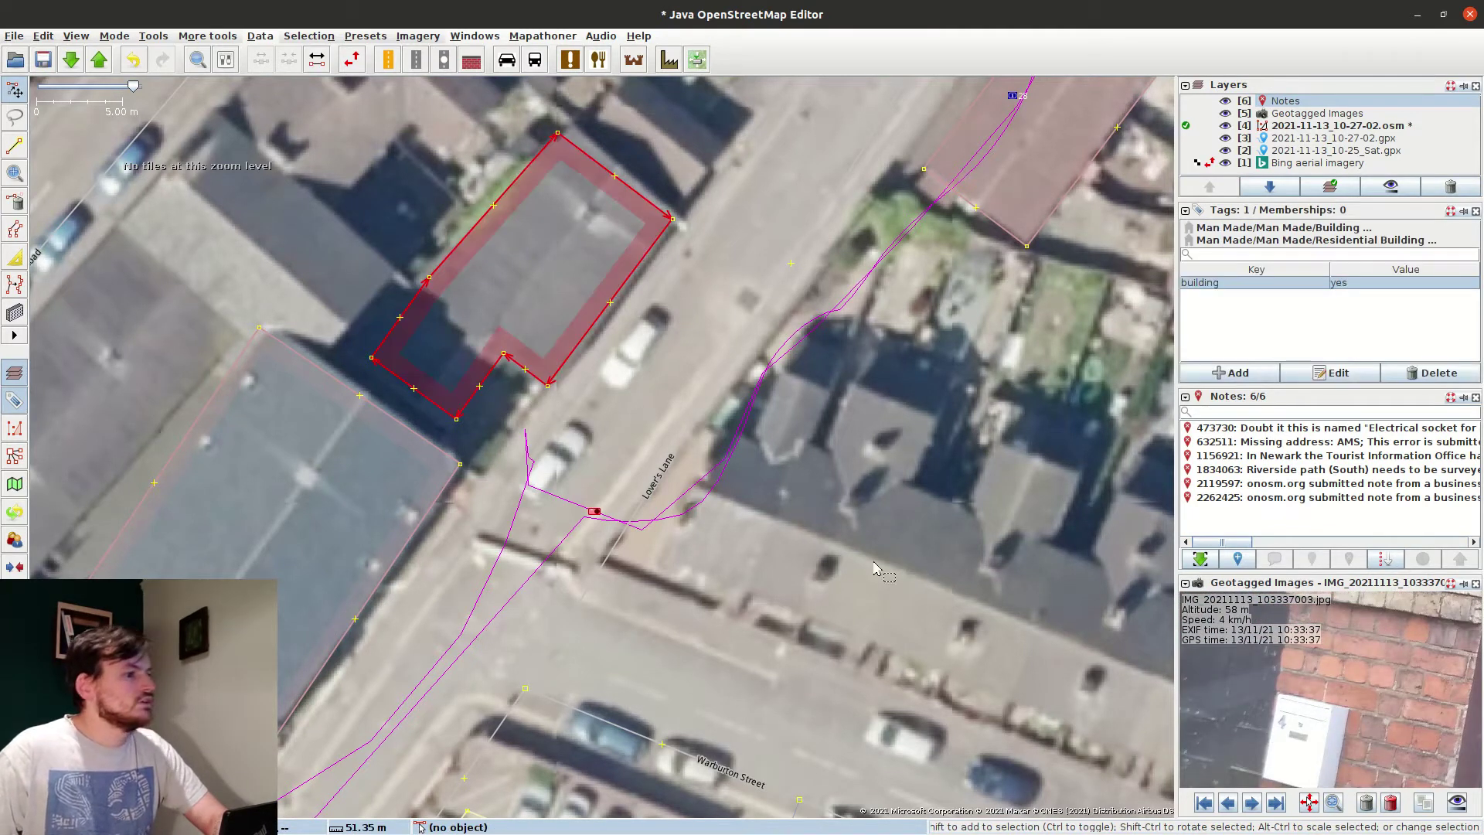
{"action": "scroll", "coordinate": [1317, 677], "scroll_direction": "down", "scroll_amount": 5}
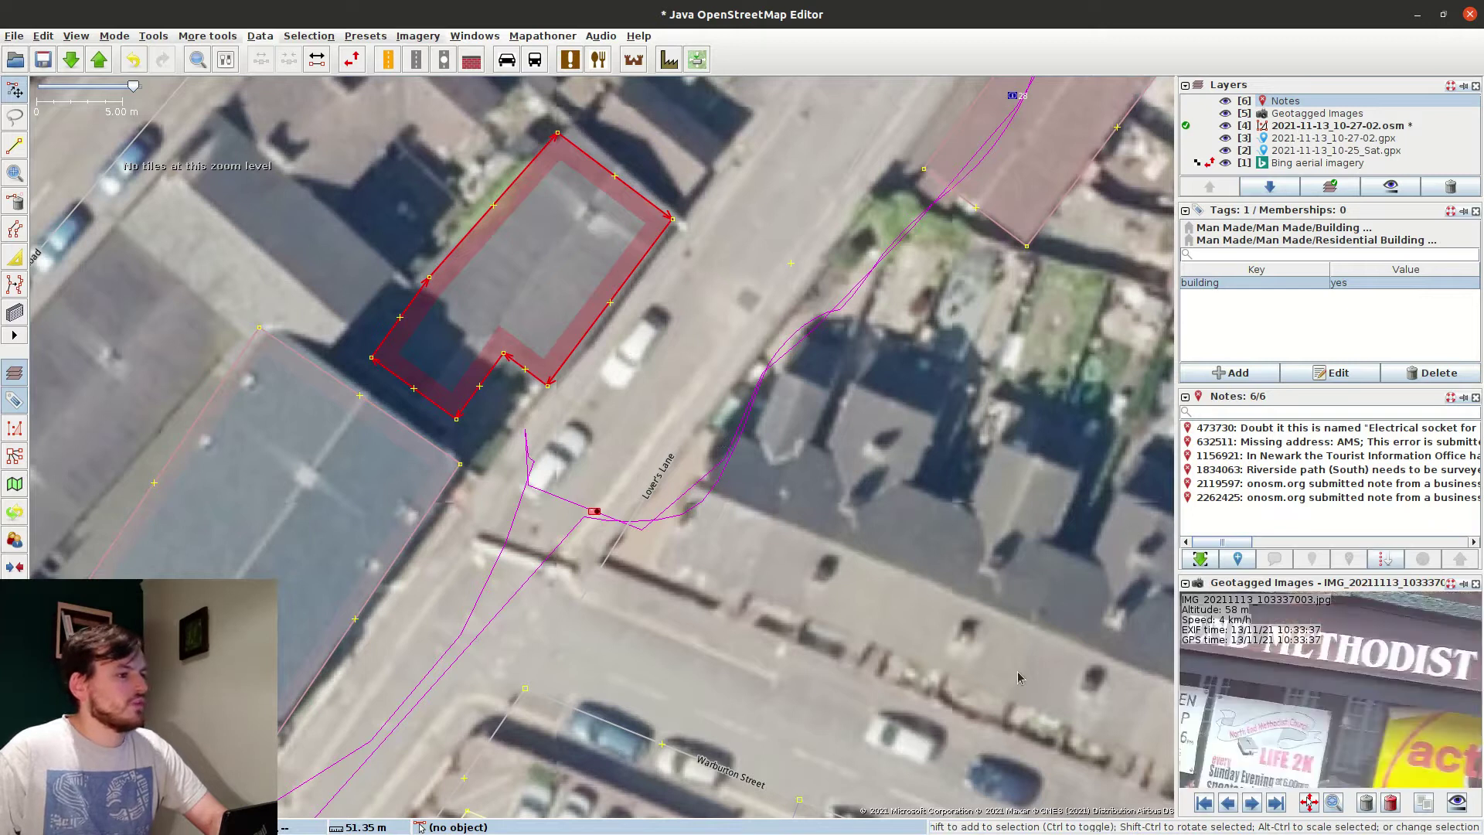
{"action": "left_click", "coordinate": [1235, 374]}
{"action": "type", "text": "North End Methodist C"}
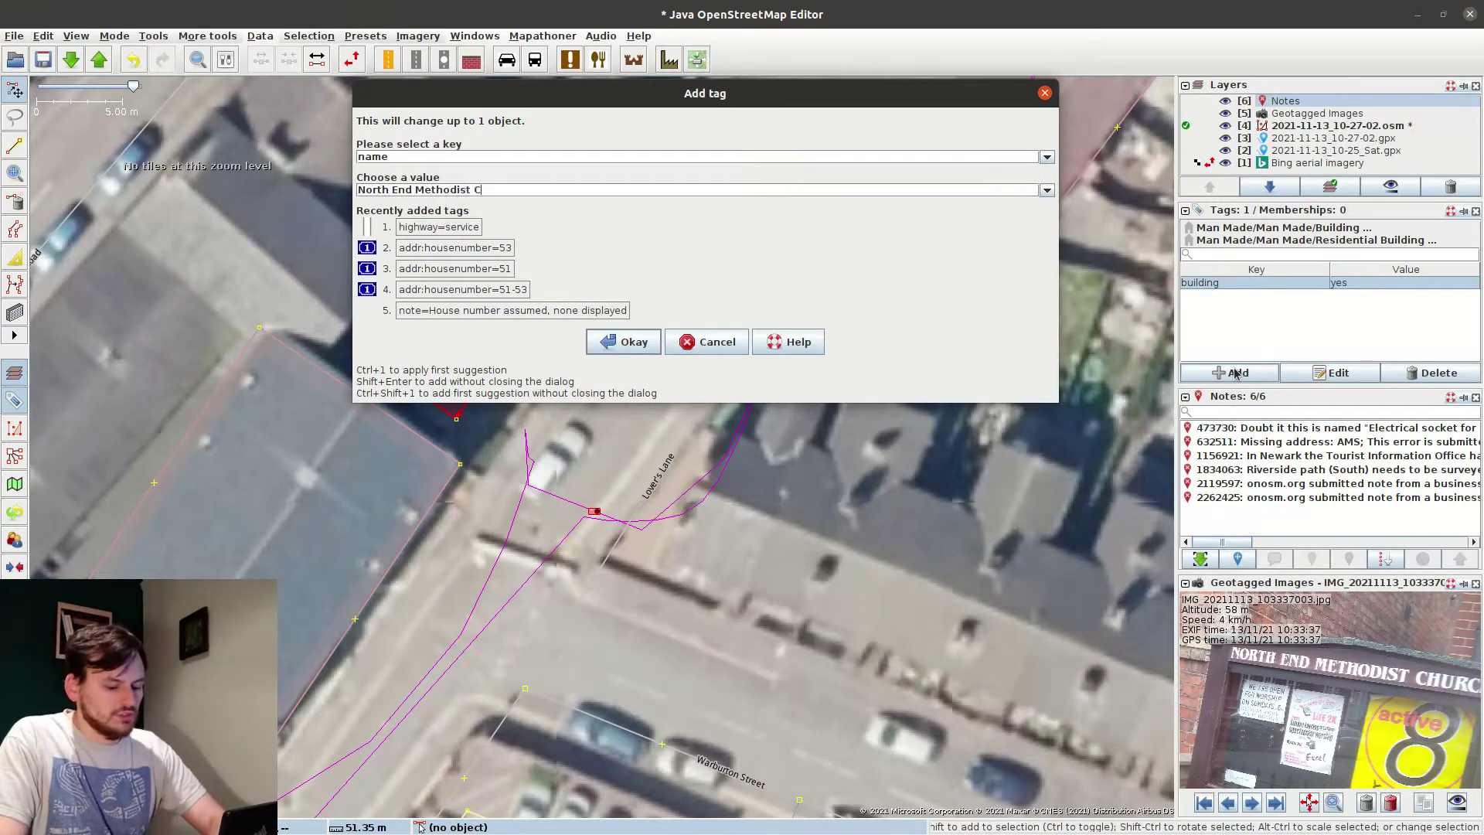
{"action": "key", "text": "Return"}
Add the tags amenity=place_of_worship and religion=christian to the church building.
{"action": "left_click", "coordinate": [1235, 374]}
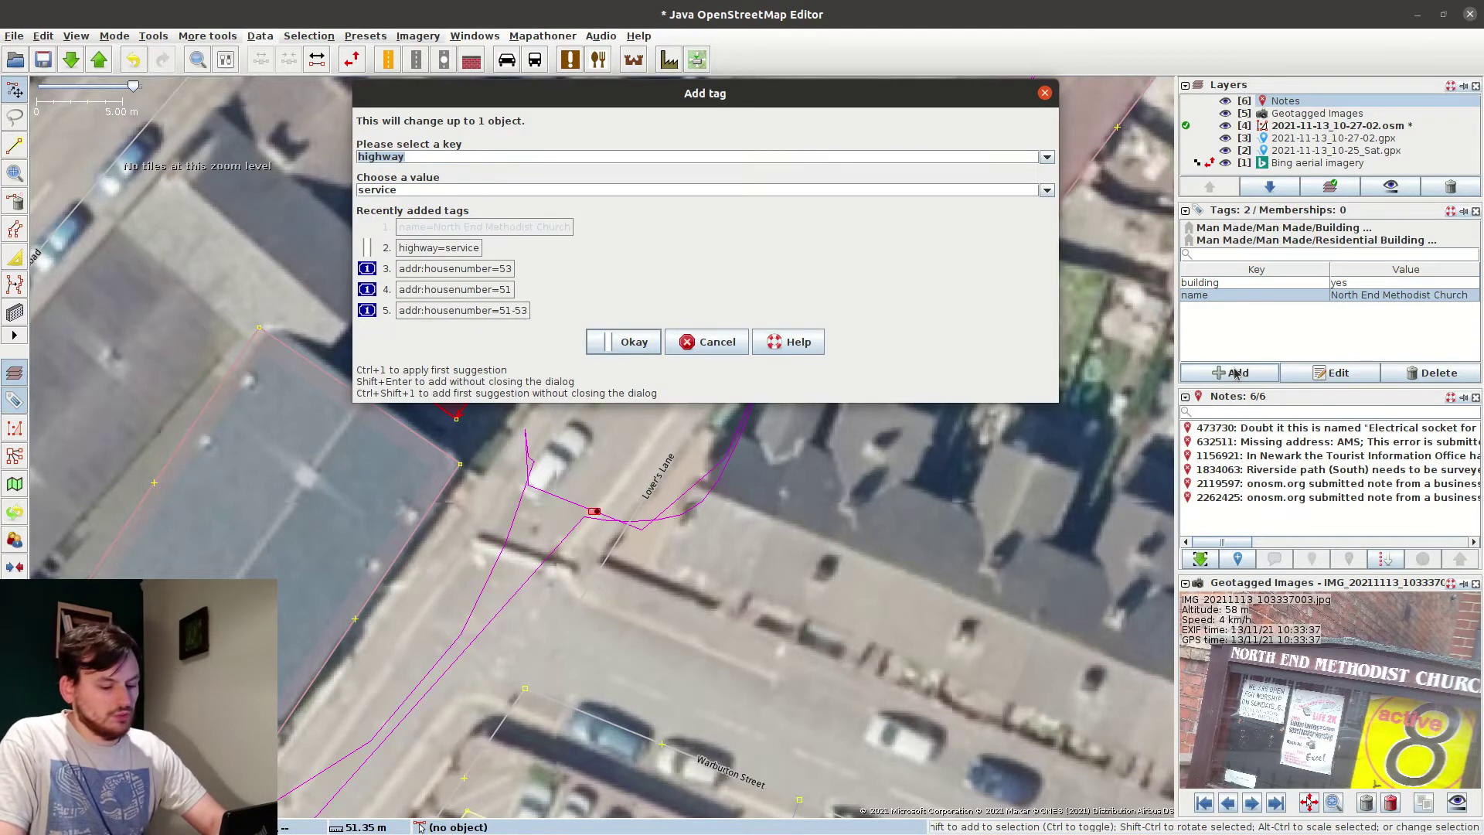
{"action": "key", "text": "BackSpace"}
{"action": "type", "text": "pl"}
{"action": "key", "text": "Return"}
{"action": "left_click", "coordinate": [1235, 374]}
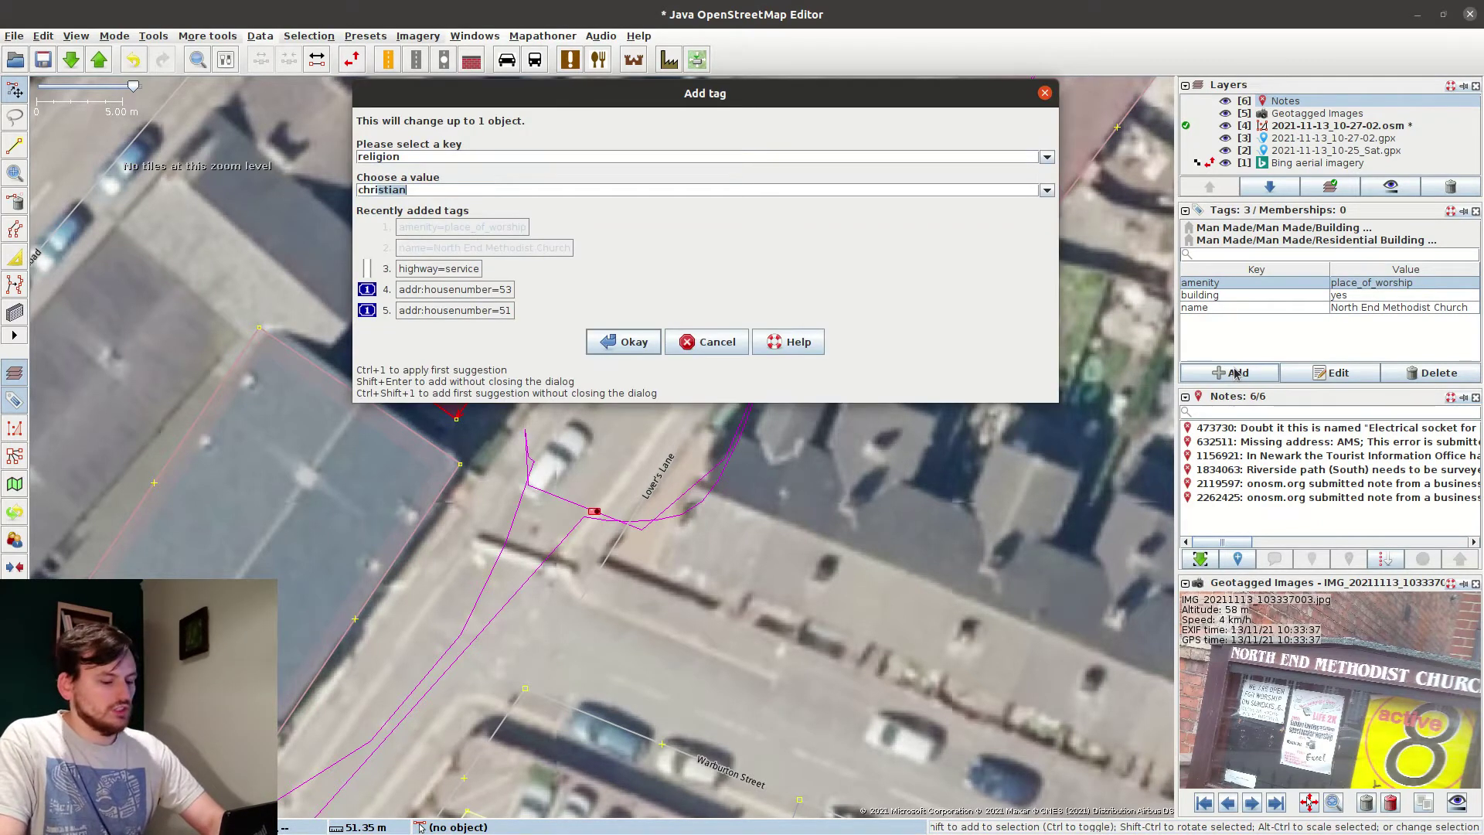
{"action": "key", "text": "Return"}
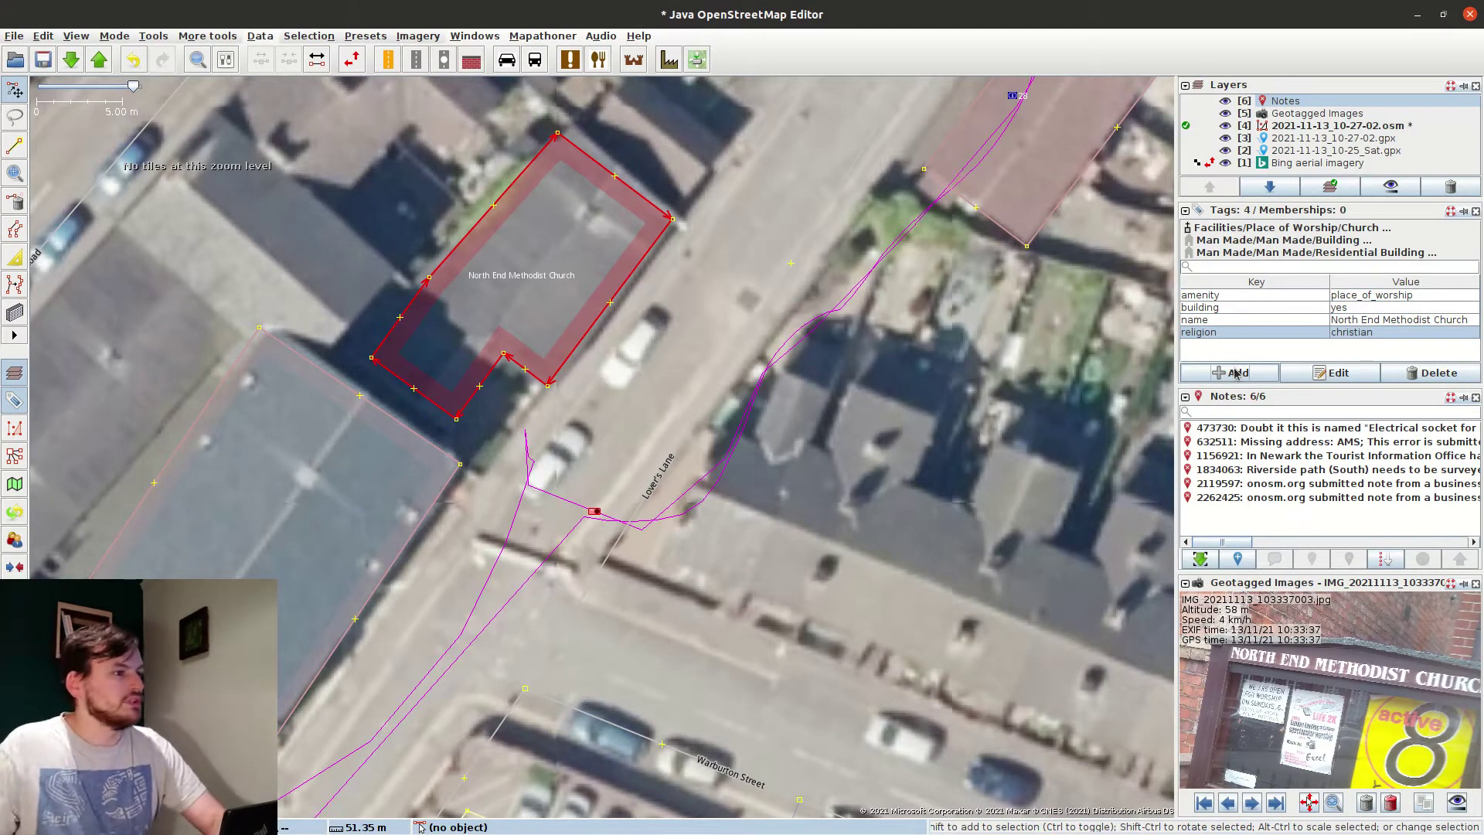
Add the tag denomination=methodist to the church building.
{"action": "left_click", "coordinate": [1251, 374]}
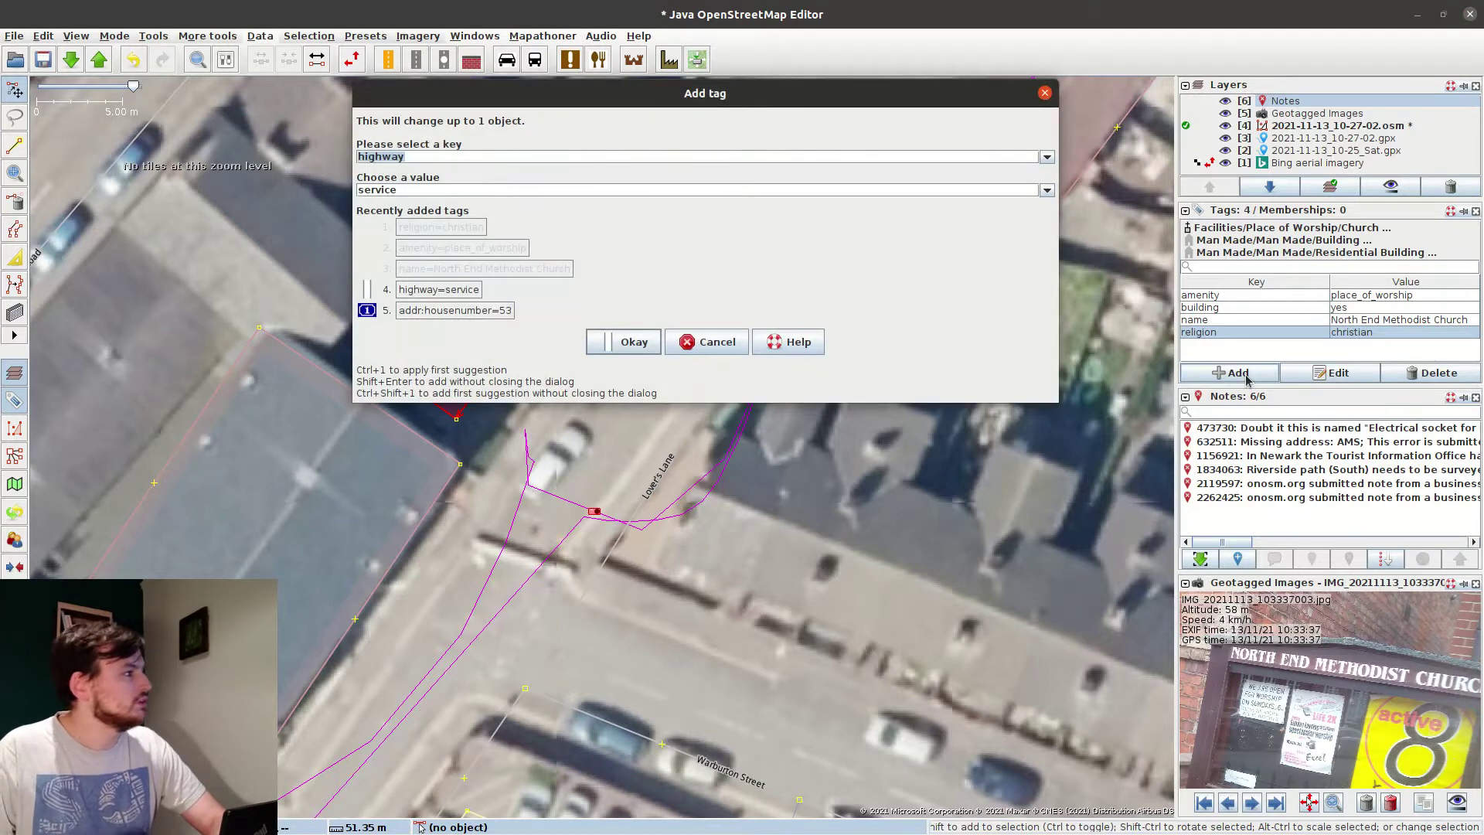
{"action": "type", "text": "denomination"}
{"action": "key", "text": "Tab"}
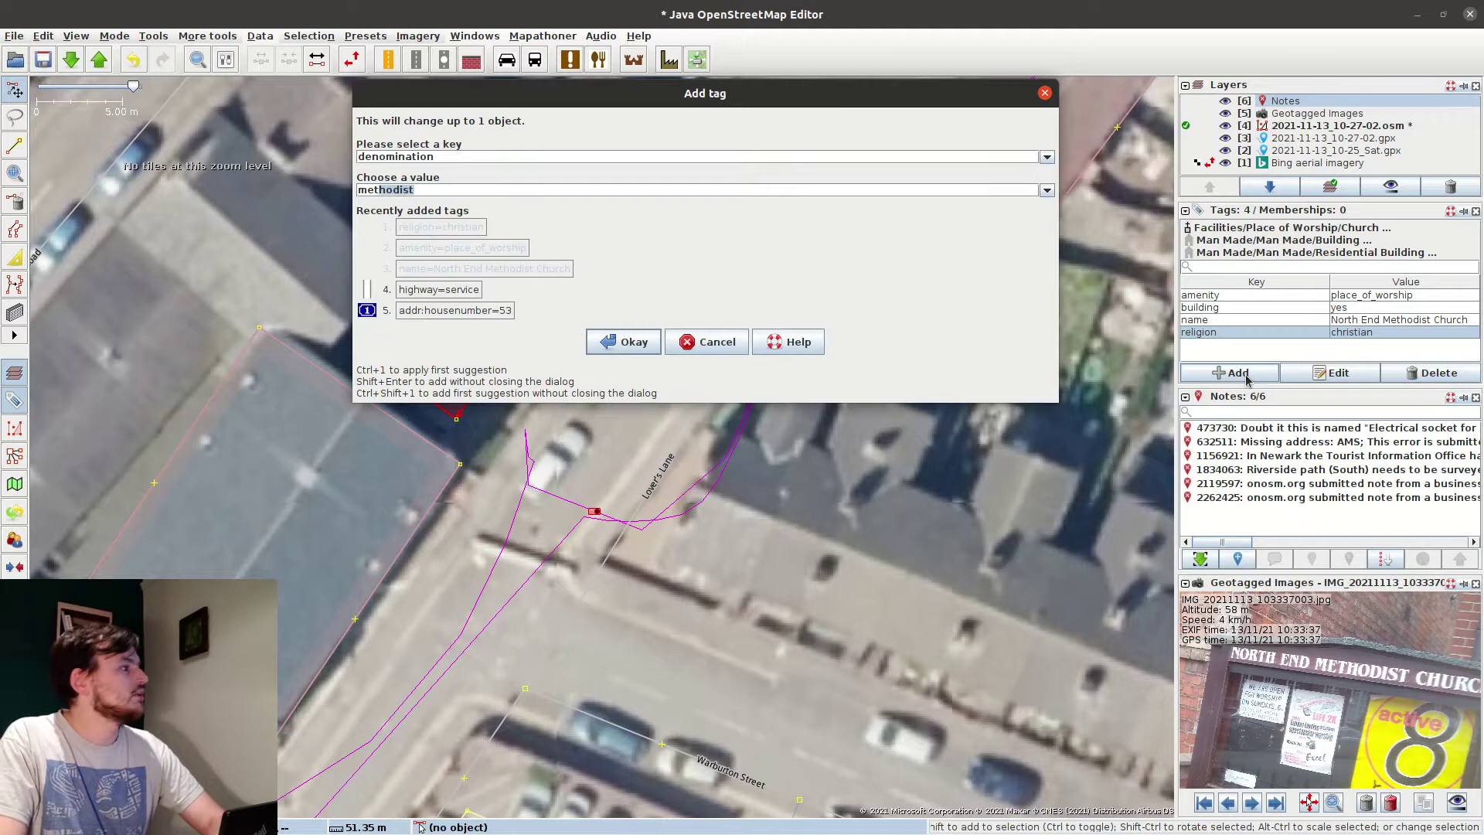
{"action": "key", "text": "Return"}
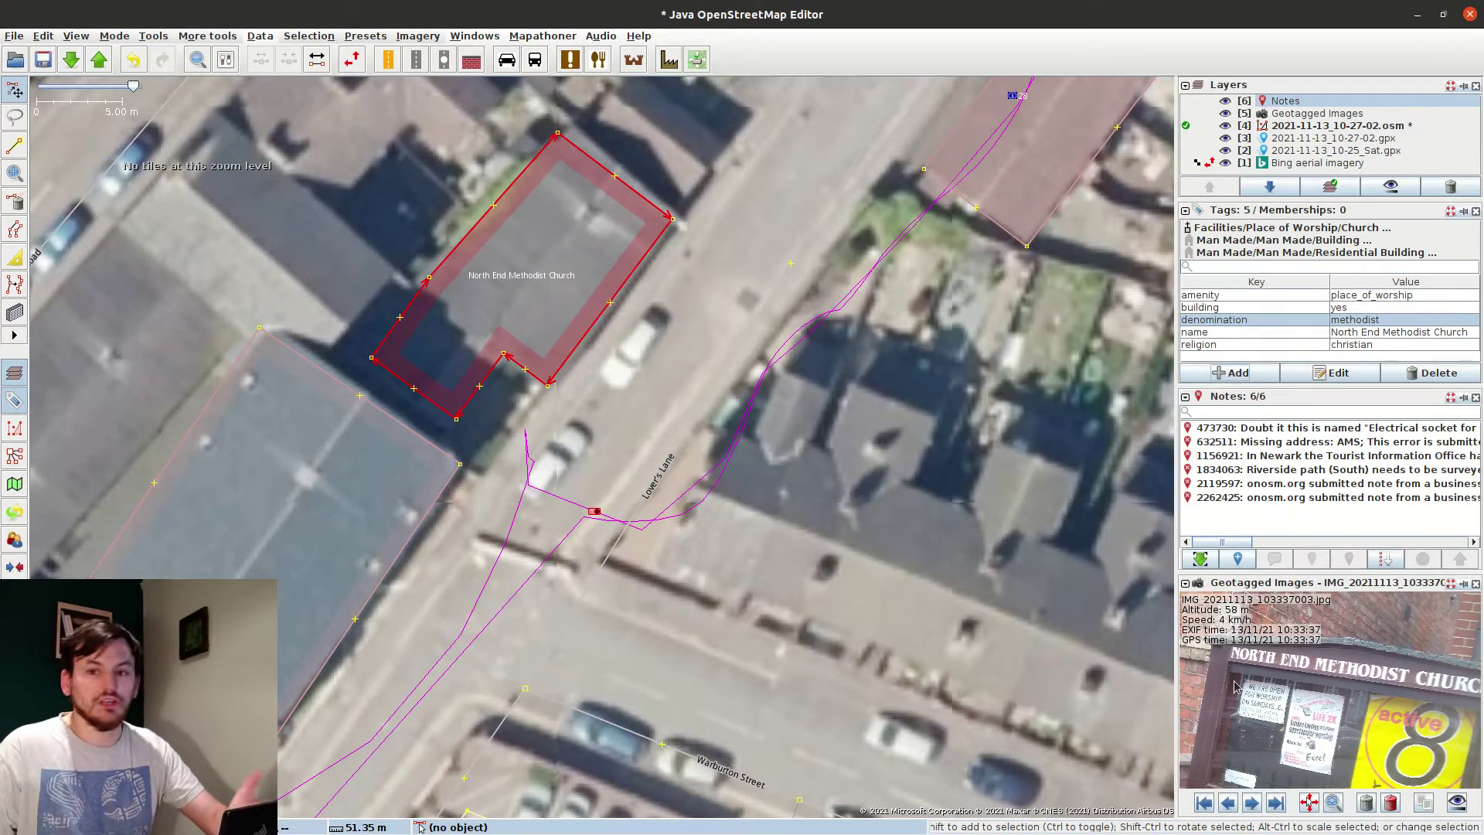
Examine the small notices on the church noticeboard in the geotagged photo for further details.
{"action": "scroll", "coordinate": [1260, 703], "scroll_direction": "down", "scroll_amount": 3}
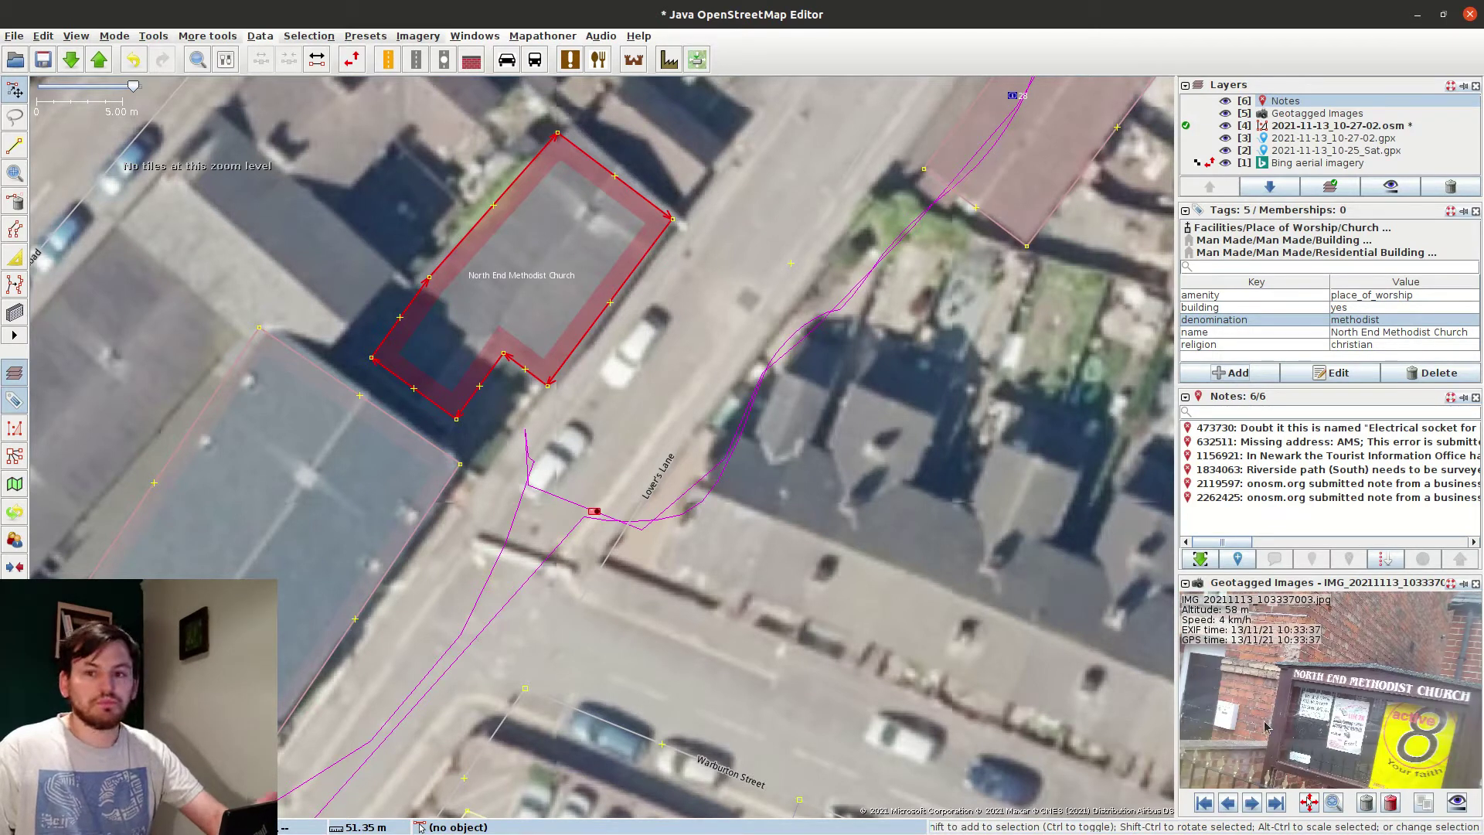
{"action": "scroll", "coordinate": [1294, 747], "scroll_direction": "up", "scroll_amount": 5}
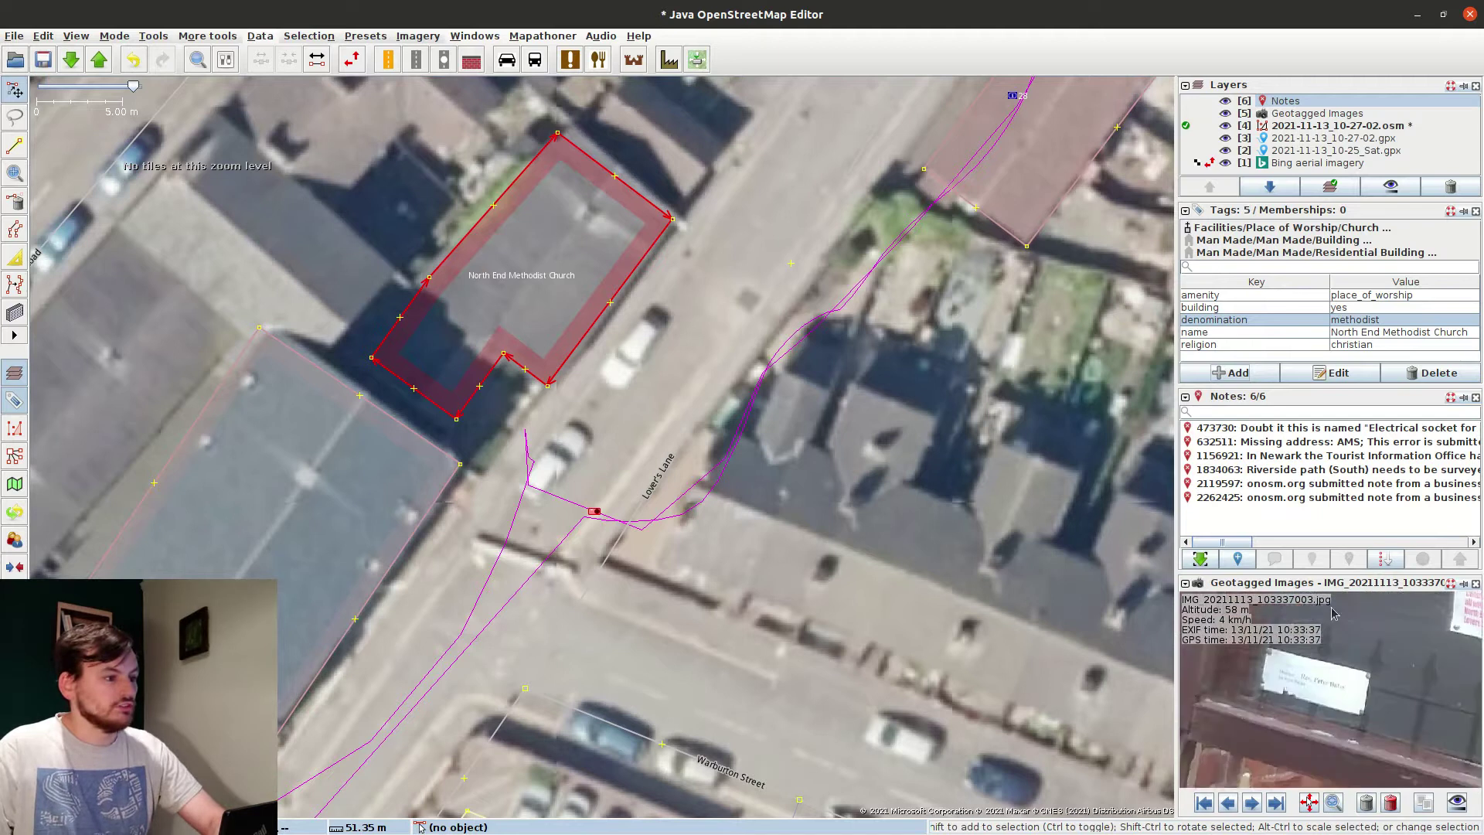
{"action": "scroll", "coordinate": [1314, 700], "scroll_direction": "down", "scroll_amount": 3}
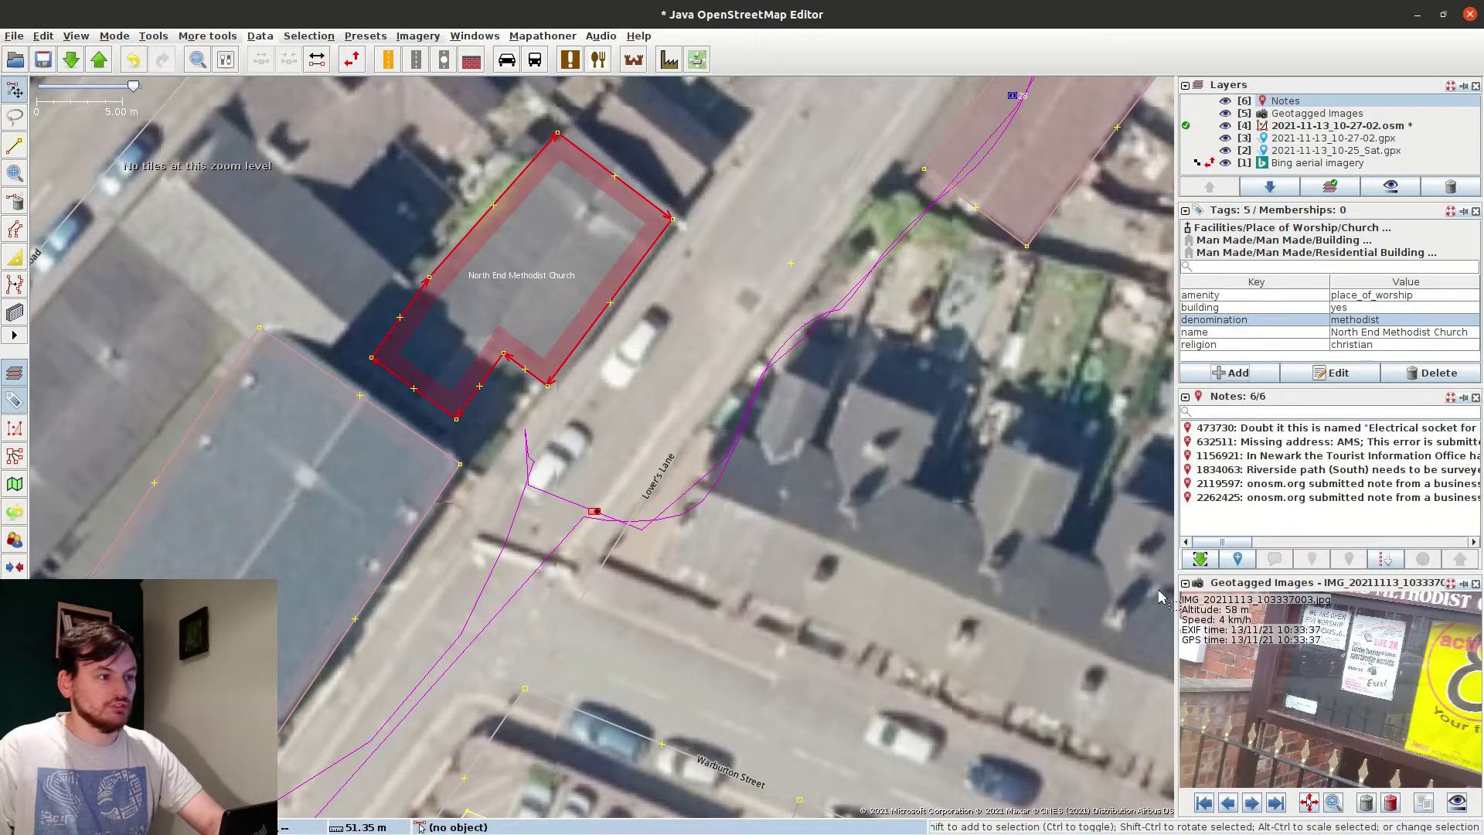
{"action": "scroll", "coordinate": [1342, 632], "scroll_direction": "down", "scroll_amount": 3}
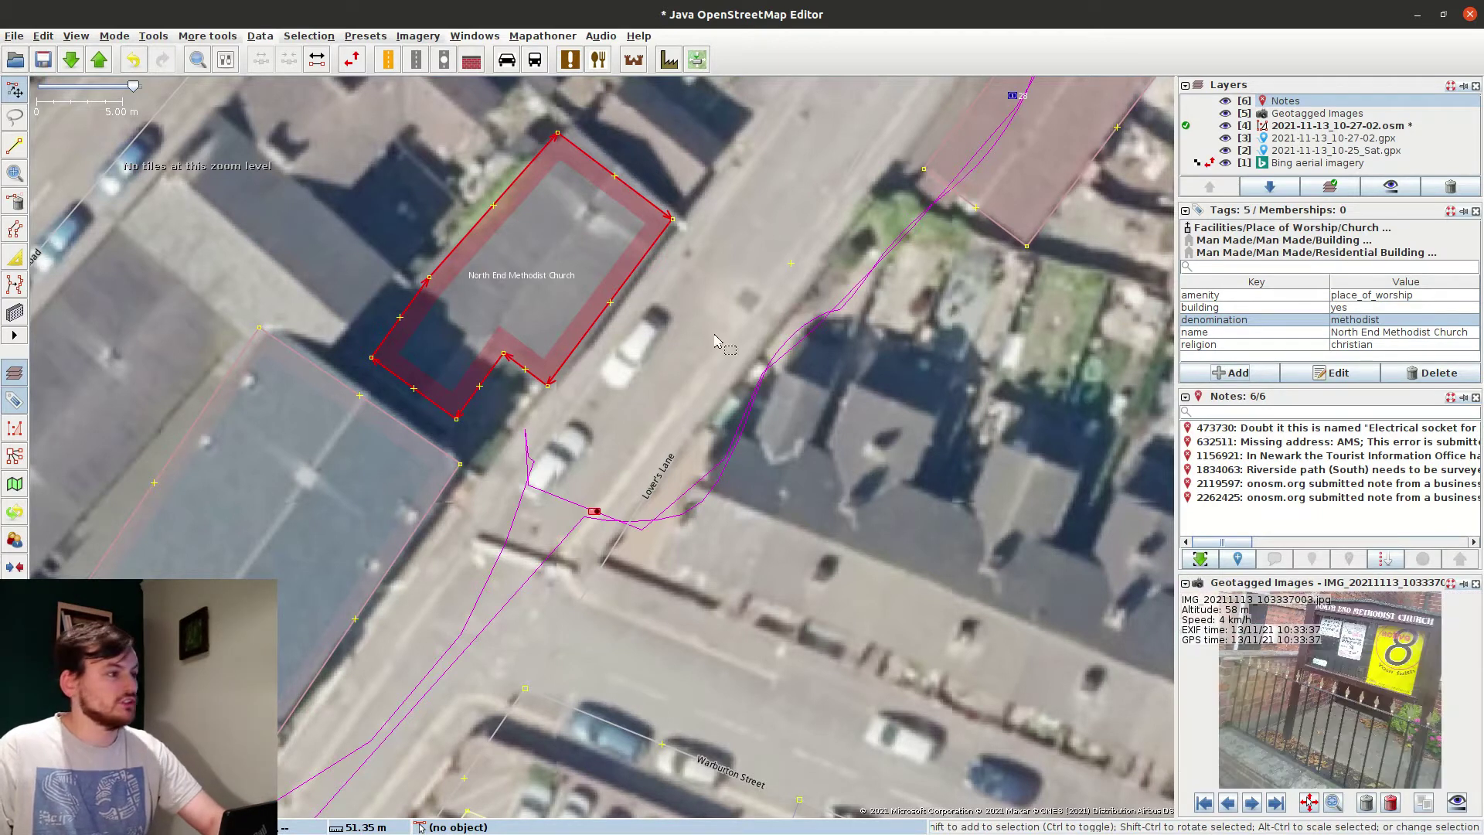
Bring up the geotagged photo of the brick wall plaque beside the long building on Lover's Lane near George Street.
{"action": "left_click", "coordinate": [576, 392]}
{"action": "scroll", "coordinate": [605, 399], "scroll_direction": "down", "scroll_amount": 5}
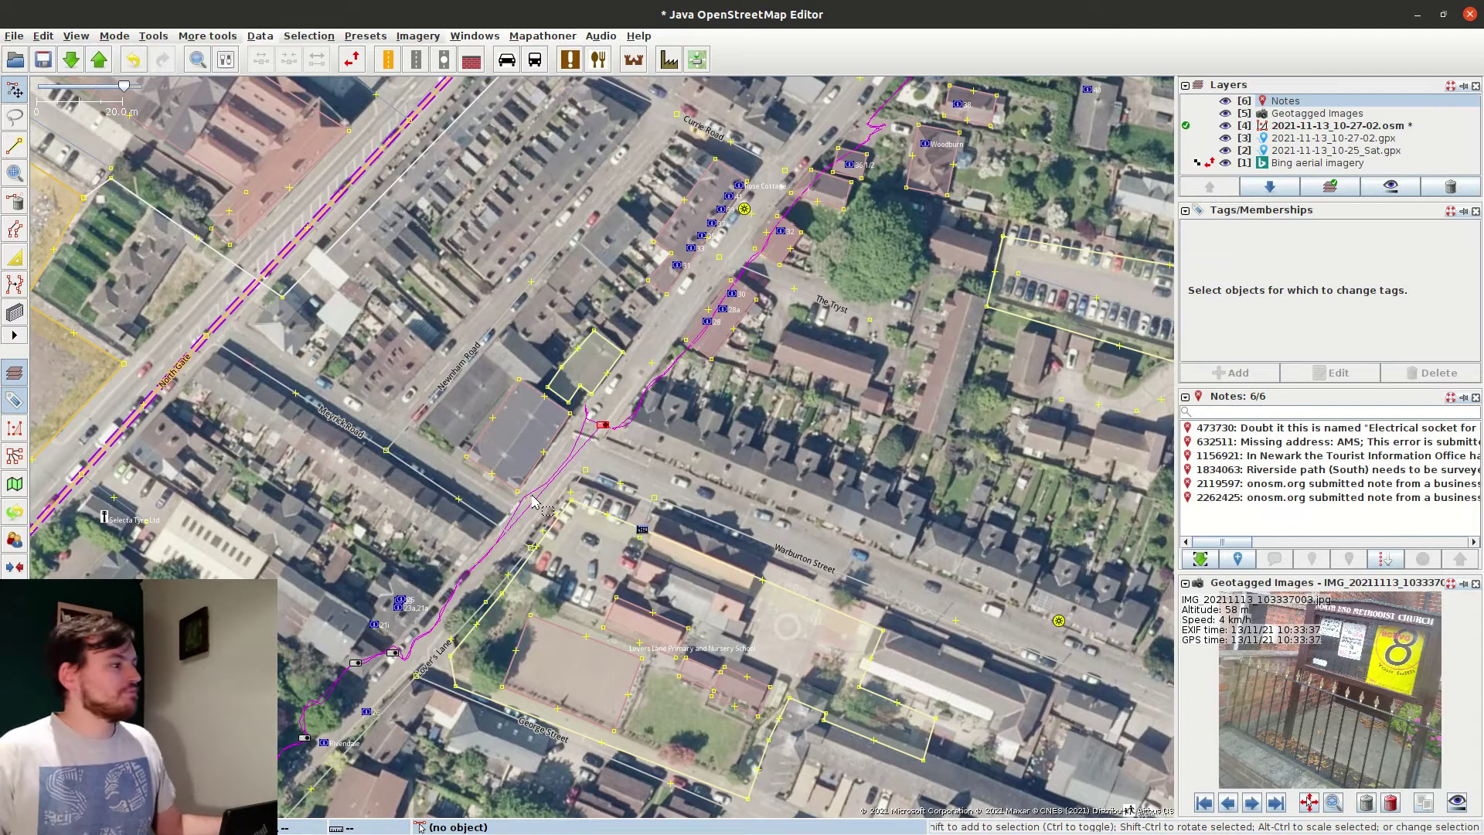
{"action": "scroll", "coordinate": [529, 513], "scroll_direction": "up", "scroll_amount": 4}
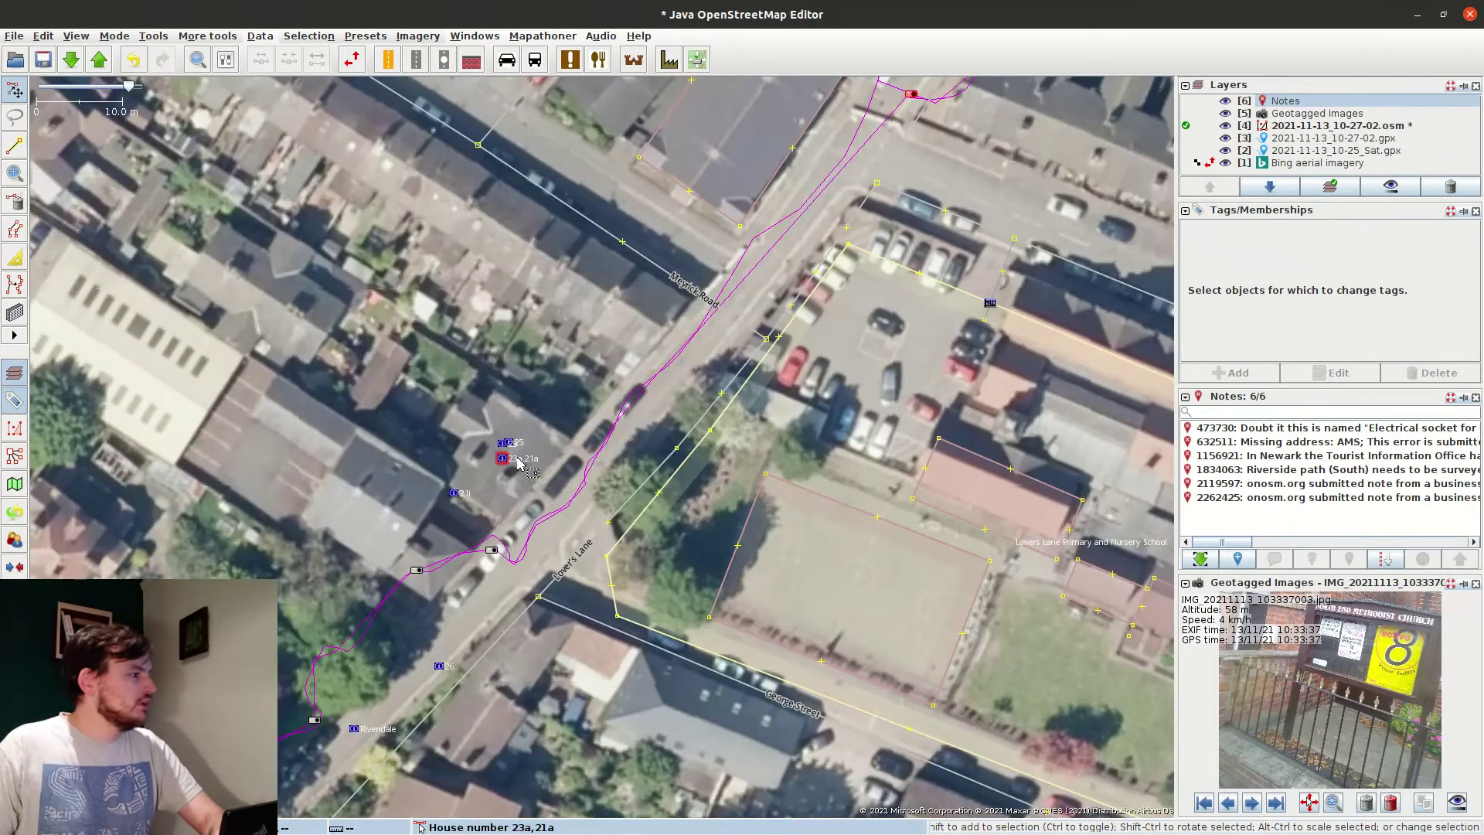
{"action": "left_click_drag", "start_coordinate": [560, 443], "coordinate": [572, 395]}
{"action": "scroll", "coordinate": [529, 426], "scroll_direction": "up", "scroll_amount": 2}
{"action": "left_click", "coordinate": [1227, 802]}
{"action": "left_click", "coordinate": [466, 486]}
{"action": "scroll", "coordinate": [466, 486], "scroll_direction": "down", "scroll_amount": 2}
{"action": "mouse_move", "coordinate": [466, 486]}
{"action": "left_mouse_down"}
{"action": "mouse_move", "coordinate": [567, 527]}
{"action": "mouse_move", "coordinate": [717, 505]}
{"action": "left_mouse_up"}
{"action": "scroll", "coordinate": [717, 505], "scroll_direction": "up", "scroll_amount": 2}
Draw the long building on the west side of Lover's Lane opposite George Street as adjoining rectangular outlines.
{"action": "key", "text": "b"}
{"action": "left_click_drag", "start_coordinate": [767, 456], "coordinate": [654, 629]}
{"action": "left_click", "coordinate": [448, 481]}
{"action": "left_click_drag", "start_coordinate": [827, 591], "coordinate": [732, 684]}
{"action": "left_click", "coordinate": [680, 571]}
{"action": "key", "text": "ctrl+z"}
{"action": "left_click_drag", "start_coordinate": [703, 513], "coordinate": [641, 621]}
{"action": "left_click", "coordinate": [744, 680]}
{"action": "left_click_drag", "start_coordinate": [464, 348], "coordinate": [699, 475]}
{"action": "left_click_drag", "start_coordinate": [609, 327], "coordinate": [467, 550]}
{"action": "left_click", "coordinate": [686, 691]}
Merge the overlapping building outlines into one area and adjust its corner facing Lover's Lane to the imagery.
{"action": "key", "text": "s"}
{"action": "left_click", "coordinate": [757, 580]}
{"action": "left_click", "coordinate": [938, 685], "text": "shift"}
{"action": "key", "text": "shift+j"}
{"action": "left_click_drag", "start_coordinate": [882, 630], "coordinate": [775, 521]}
{"action": "left_click_drag", "start_coordinate": [911, 563], "coordinate": [928, 585]}
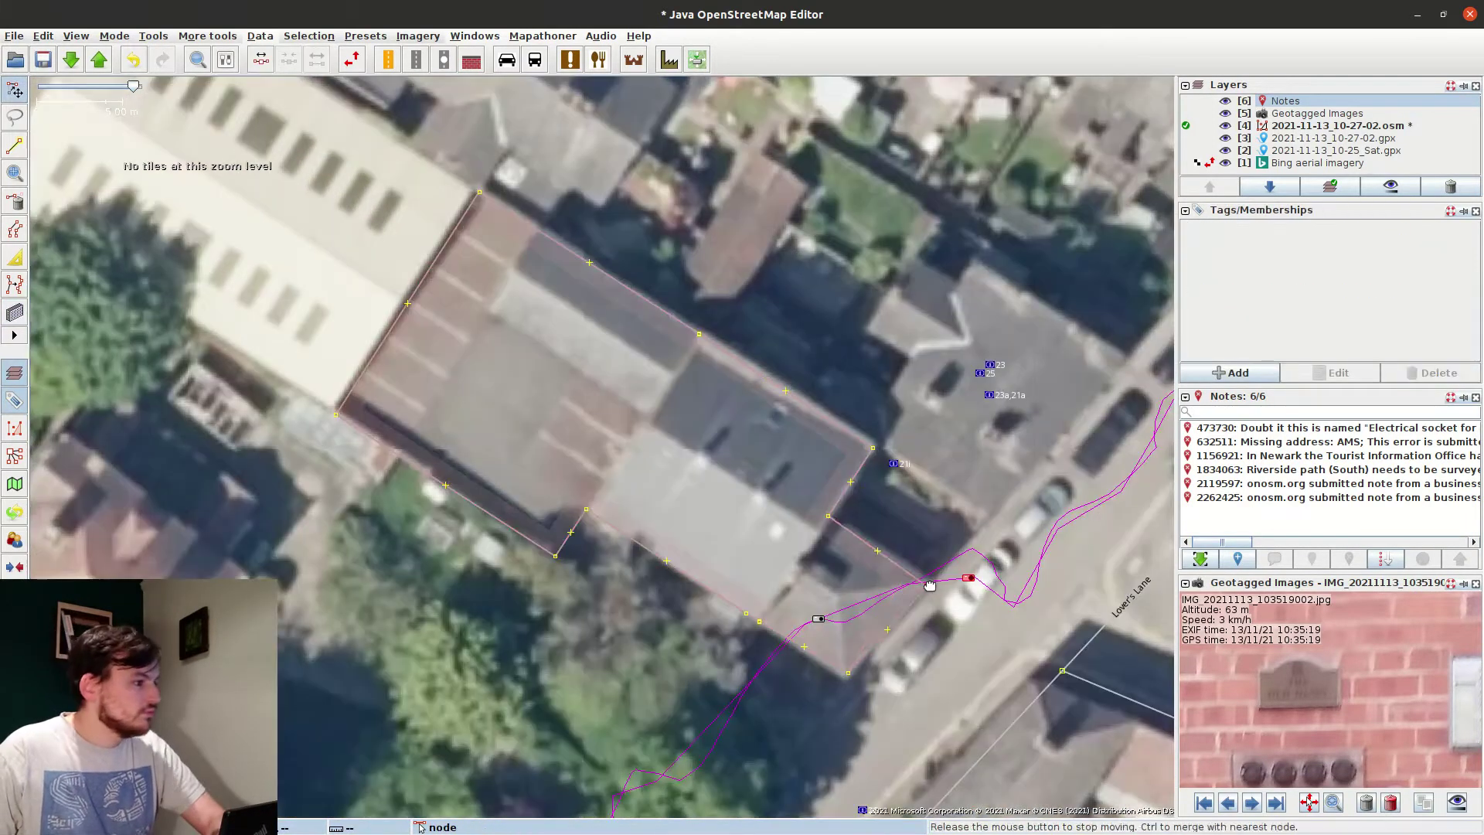
Add the tag addr:housename=The Old Dairy to the merged building.
{"action": "left_click", "coordinate": [877, 550]}
{"action": "left_click", "coordinate": [1243, 378]}
{"action": "type", "text": "addr:housename"}
{"action": "key", "text": "Tab"}
{"action": "type", "text": "The Old Barn"}
{"action": "key", "text": "Return"}
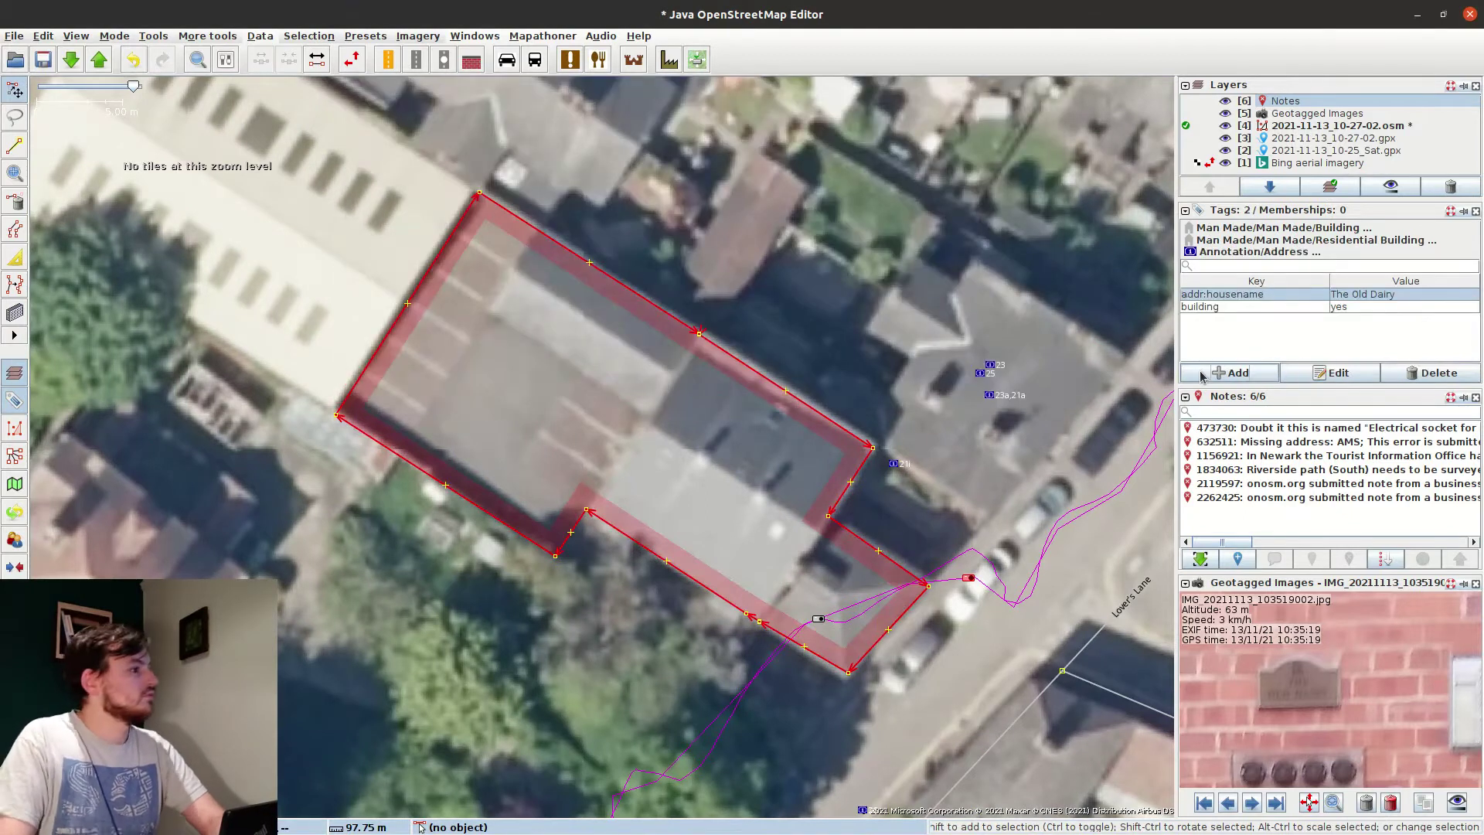
Add an entrance=yes node on the short northeast wall of The Old Dairy.
{"action": "left_click", "coordinate": [854, 476]}
{"action": "left_click", "coordinate": [1241, 374]}
{"action": "type", "text": "entrance"}
{"action": "key", "text": "Tab"}
{"action": "type", "text": "yes"}
{"action": "key", "text": "Return"}
Space out the address nodes on the neighbouring building northeast of The Old Dairy and set the southernmost house number to 21.
{"action": "left_click_drag", "start_coordinate": [1052, 372], "coordinate": [576, 566]}
{"action": "left_click", "coordinate": [579, 450]}
{"action": "left_click", "coordinate": [608, 517]}
{"action": "left_click", "coordinate": [1344, 373]}
{"action": "type", "text": "21"}
{"action": "key", "text": "Return"}
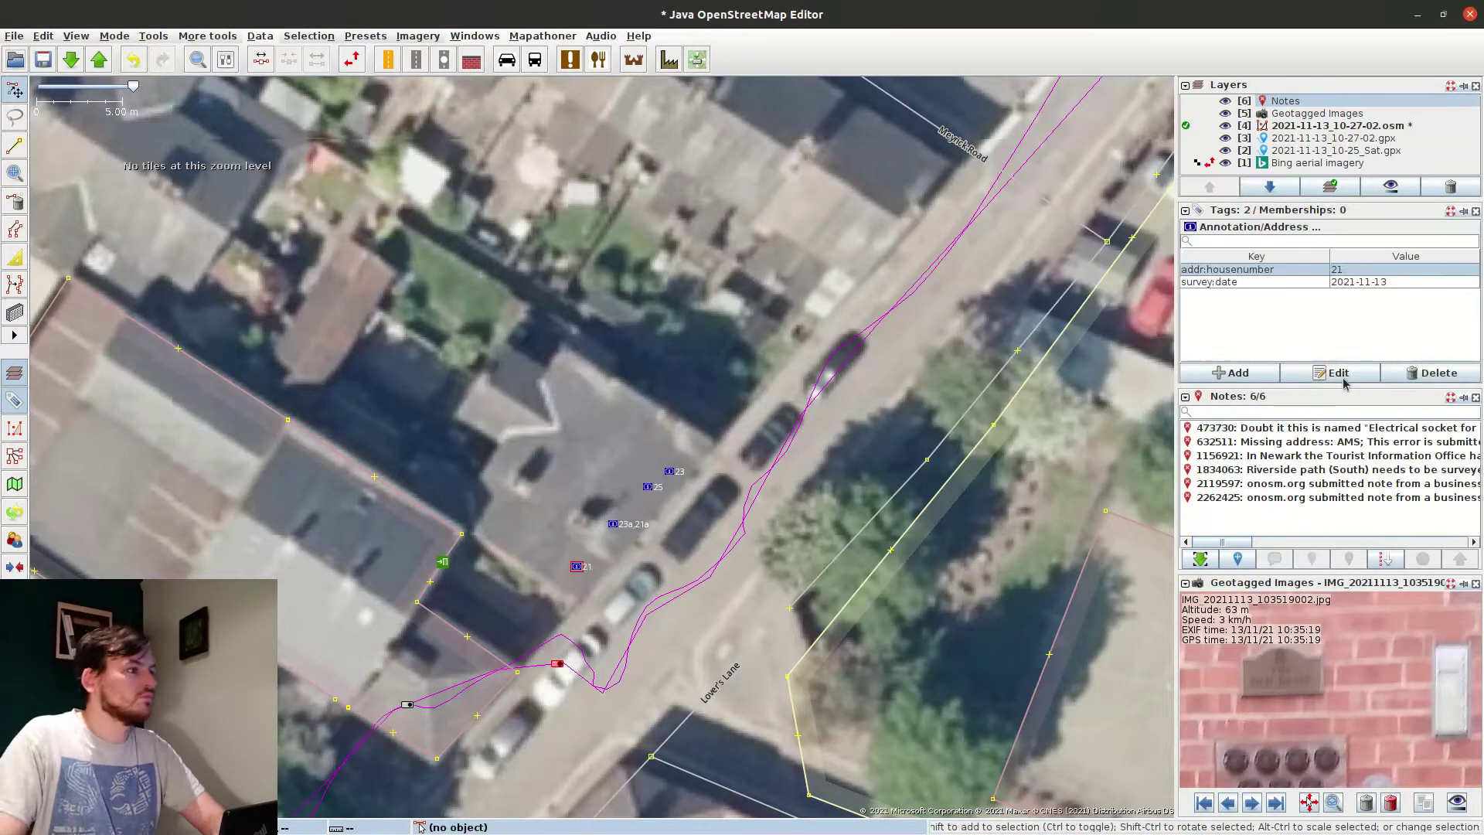
Add a note tag to the number 21 address node reading "House number interpolated; none displayed".
{"action": "left_click", "coordinate": [1231, 375]}
{"action": "type", "text": "note"}
{"action": "key", "text": "Tab"}
{"action": "type", "text": "House number interpolated; none displayed"}
{"action": "key", "text": "Return"}
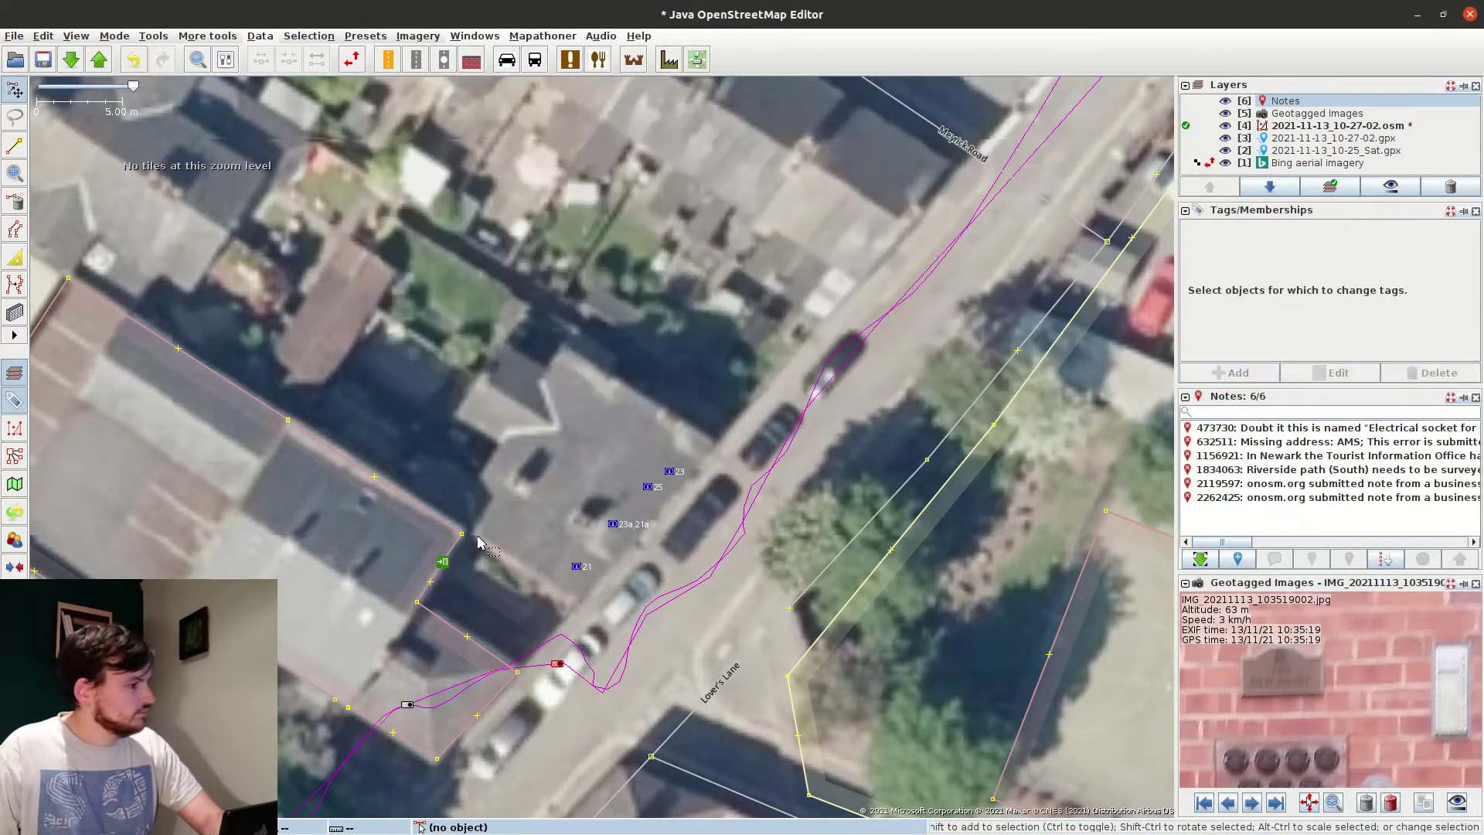
Draw the building around the 21 to 25 address nodes as a main block with smaller rear extensions, fitting its corner.
{"action": "key", "text": "b"}
{"action": "left_click_drag", "start_coordinate": [478, 536], "coordinate": [577, 355]}
{"action": "left_click", "coordinate": [688, 418]}
{"action": "key", "text": "s"}
{"action": "left_click_drag", "start_coordinate": [688, 417], "coordinate": [710, 442]}
{"action": "key", "text": "b"}
{"action": "left_click_drag", "start_coordinate": [459, 417], "coordinate": [504, 346]}
{"action": "left_click", "coordinate": [584, 397]}
{"action": "left_click_drag", "start_coordinate": [477, 485], "coordinate": [561, 346]}
{"action": "left_click", "coordinate": [558, 449]}
{"action": "left_click", "coordinate": [599, 367]}
Merge the main block and its rear extensions into a single building area.
{"action": "key", "text": "s"}
{"action": "left_click", "coordinate": [609, 377], "text": "shift"}
{"action": "left_click", "coordinate": [554, 445], "text": "shift"}
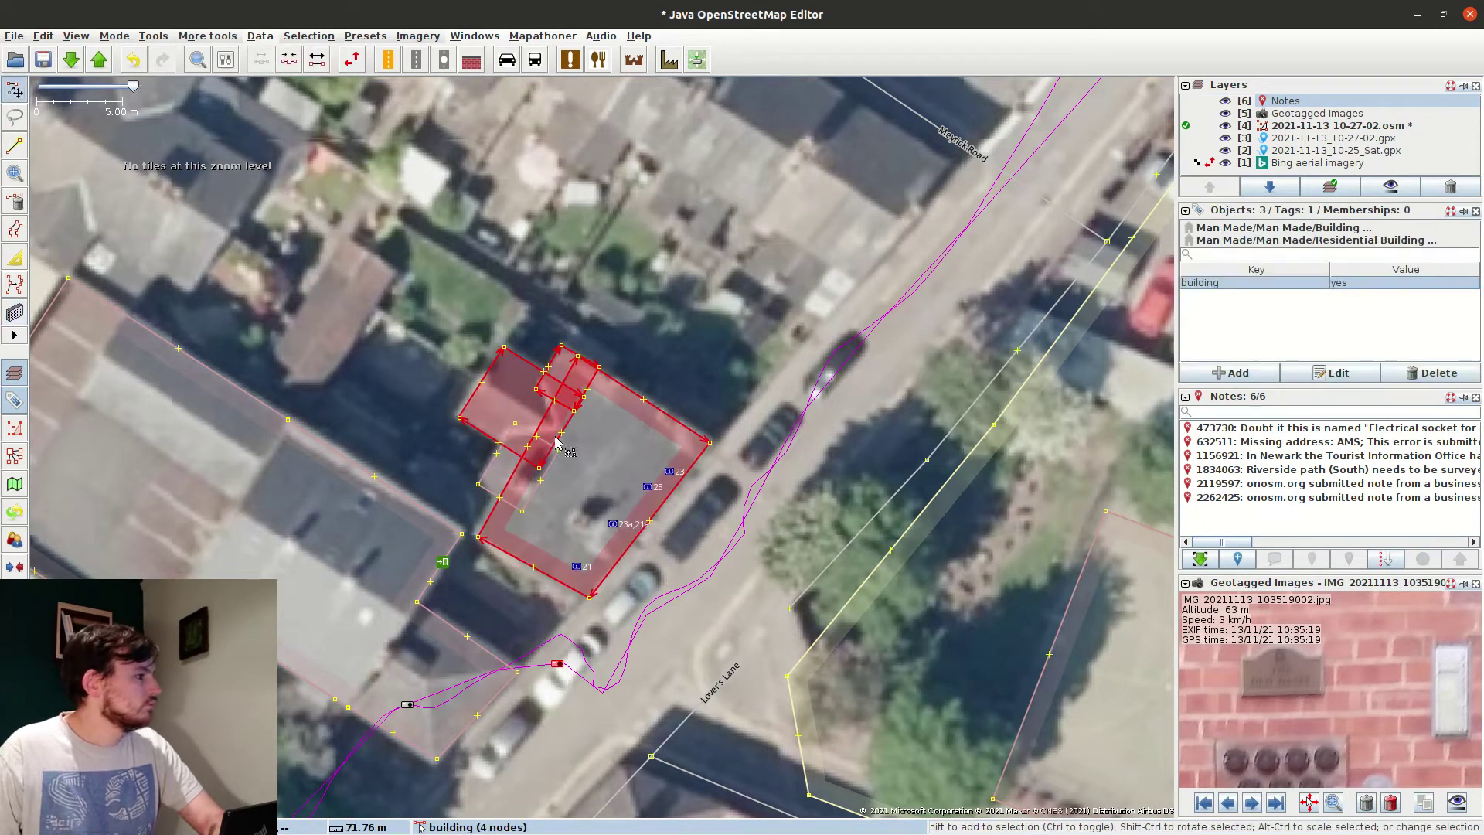
{"action": "left_click", "coordinate": [538, 482], "text": "shift"}
{"action": "key", "text": "shift+j"}
{"action": "left_click", "coordinate": [606, 447]}
{"action": "left_click", "coordinate": [616, 522]}
{"action": "left_click", "coordinate": [571, 696]}
Move the number 26 address node onto its house and add addr:housename=Alton House, checking the doorway photo.
{"action": "left_click_drag", "start_coordinate": [542, 761], "coordinate": [652, 464]}
{"action": "left_click", "coordinate": [1251, 803]}
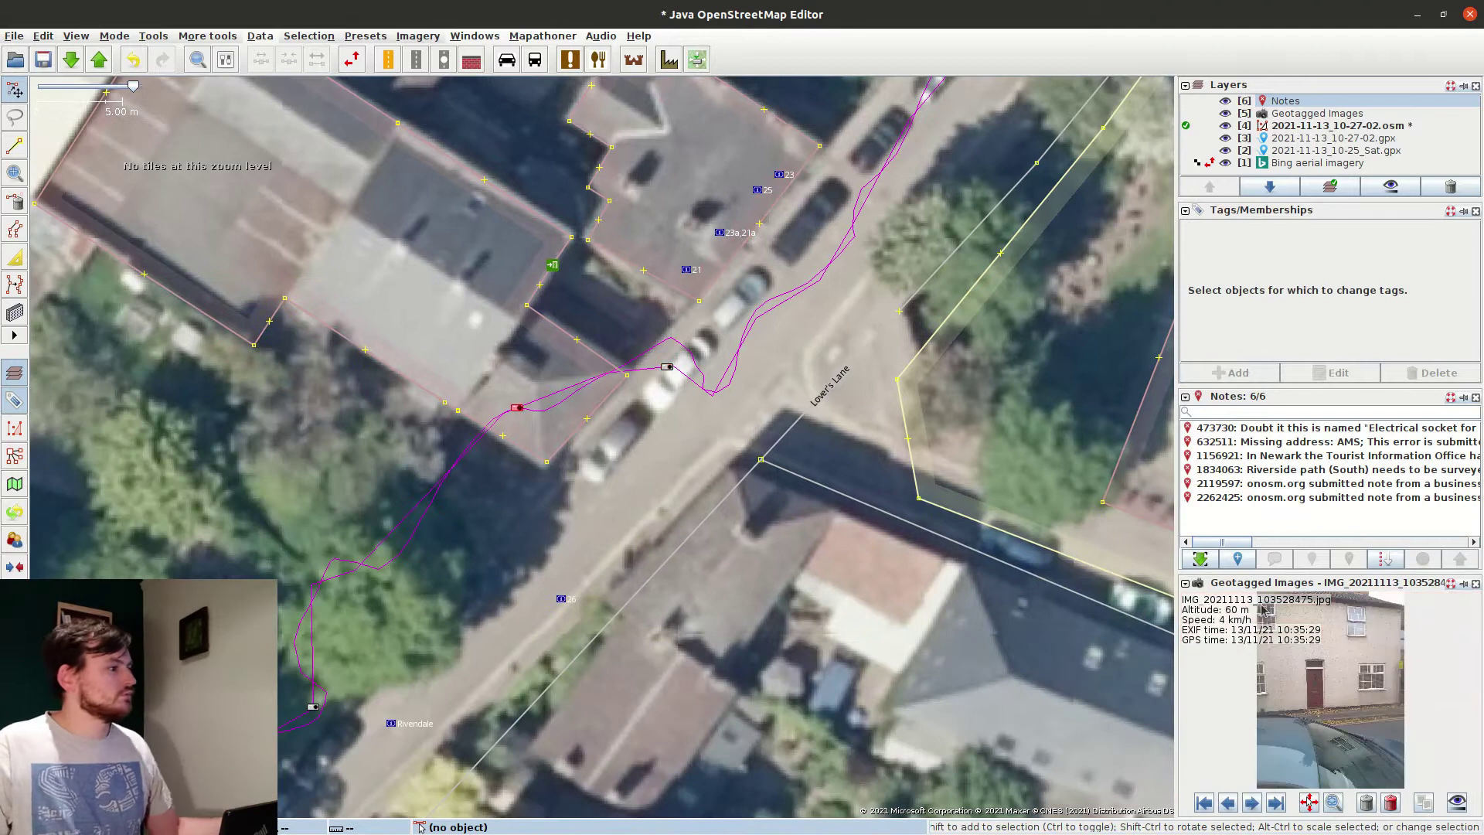
{"action": "scroll", "coordinate": [1319, 683], "scroll_direction": "up", "scroll_amount": 5}
{"action": "left_click_drag", "start_coordinate": [1319, 683], "coordinate": [1377, 785]}
{"action": "left_click_drag", "start_coordinate": [565, 604], "coordinate": [713, 567]}
{"action": "left_click", "coordinate": [1250, 380]}
{"action": "type", "text": "addr:housename"}
{"action": "key", "text": "Tab"}
{"action": "type", "text": "Alton House"}
{"action": "key", "text": "Return"}
Move the Lover's Lane node at the George Street junction towards the middle of the visible carriageway.
{"action": "left_click_drag", "start_coordinate": [760, 460], "coordinate": [710, 391]}
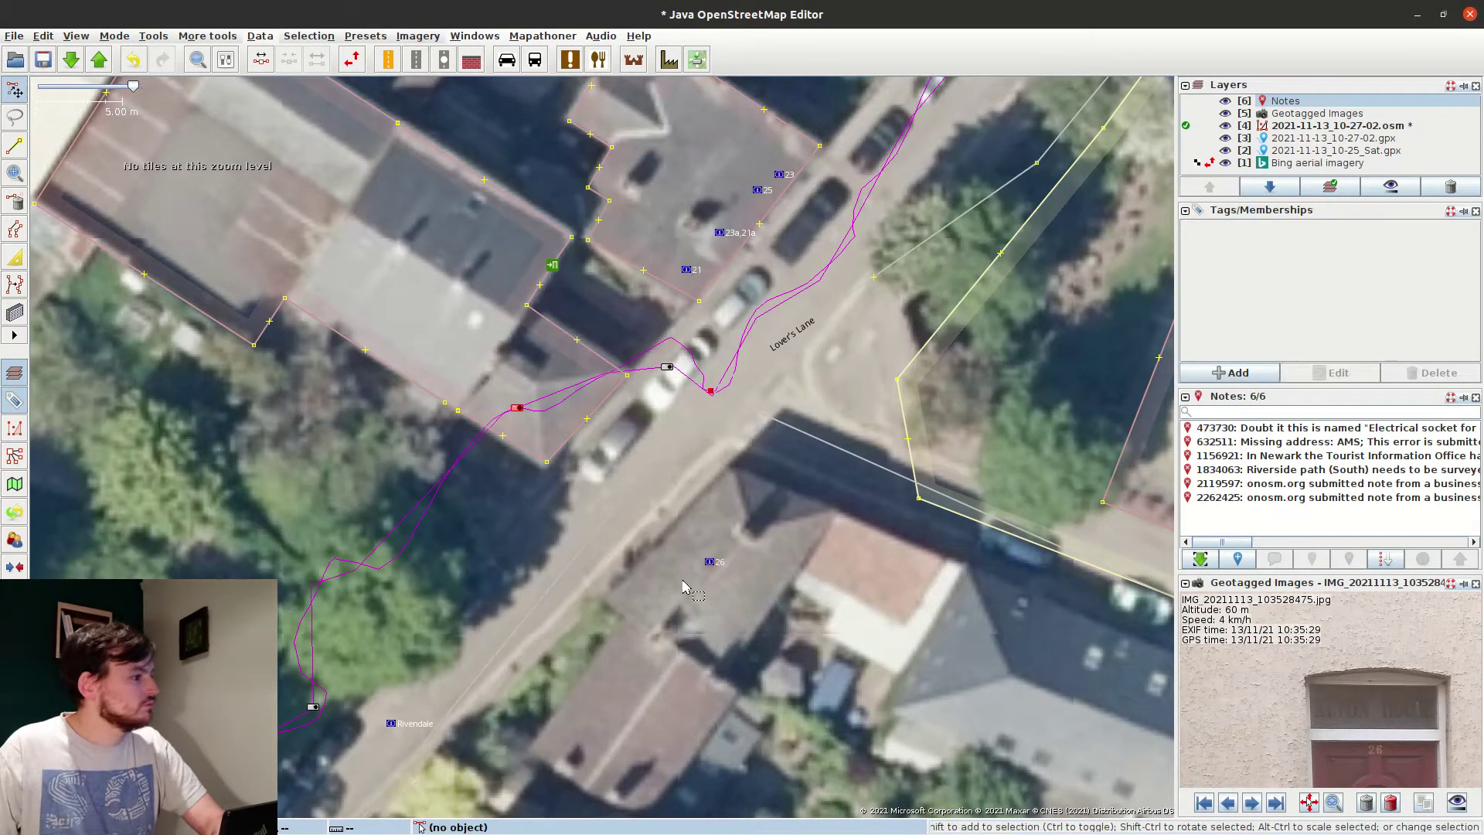
{"action": "left_click", "coordinate": [769, 533]}
{"action": "left_click_drag", "start_coordinate": [769, 533], "coordinate": [887, 252]}
{"action": "type", "text": "amenity"}
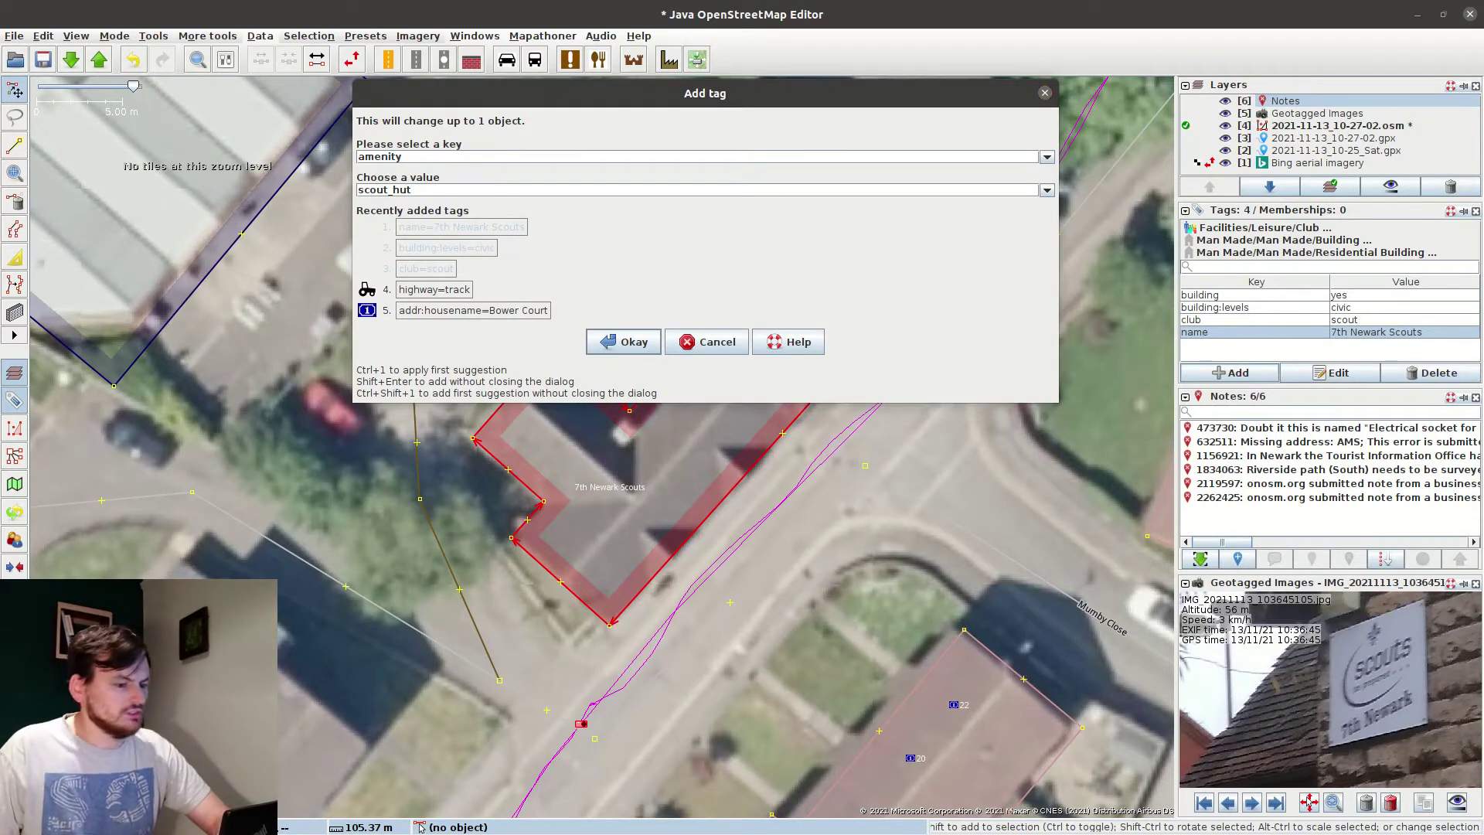
{"action": "left_click", "coordinate": [705, 343]}
{"action": "scroll", "coordinate": [705, 343], "scroll_direction": "down", "scroll_amount": 2}
{"action": "left_click", "coordinate": [676, 402]}
{"action": "left_click", "coordinate": [695, 406]}
{"action": "left_click", "coordinate": [666, 395]}
Delete the surplus element at the 7th Newark Scouts building and square the building's corners.
{"action": "left_click_drag", "start_coordinate": [617, 519], "coordinate": [653, 464]}
{"action": "scroll", "coordinate": [725, 278], "scroll_direction": "up", "scroll_amount": 2}
{"action": "left_click_drag", "start_coordinate": [860, 116], "coordinate": [825, 375]}
{"action": "key", "text": "Delete"}
{"action": "double_click", "coordinate": [788, 384]}
{"action": "key", "text": "q"}
{"action": "left_click", "coordinate": [758, 402]}
Bring up the geotagged photo of the Tithe Barn Court 1-8 sign and locate its terrace on the imagery.
{"action": "left_click_drag", "start_coordinate": [734, 418], "coordinate": [831, 229]}
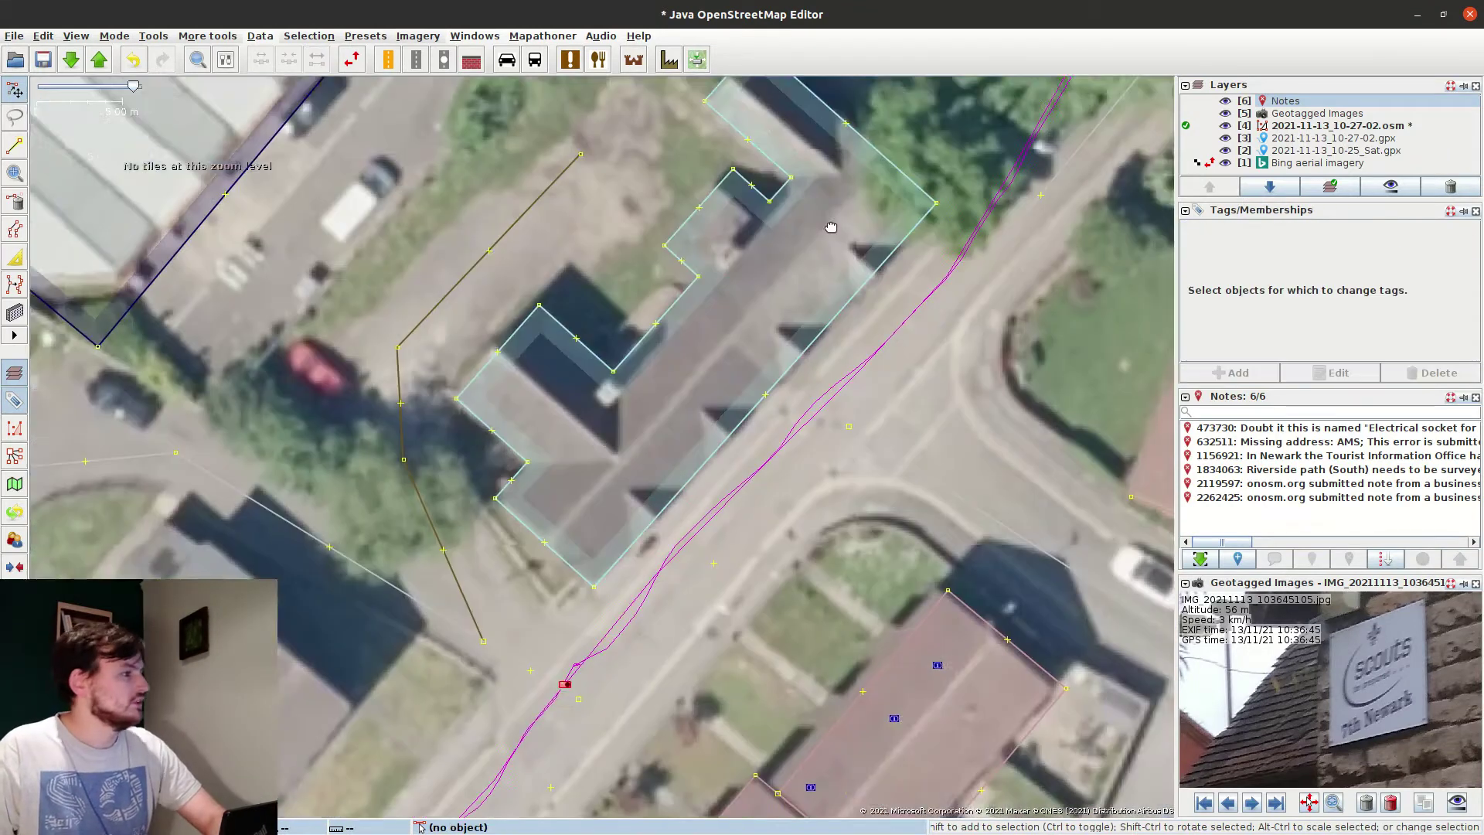
{"action": "scroll", "coordinate": [831, 228], "scroll_direction": "down", "scroll_amount": 5}
{"action": "left_click", "coordinate": [1252, 802]}
{"action": "scroll", "coordinate": [742, 309], "scroll_direction": "up", "scroll_amount": 5}
{"action": "scroll", "coordinate": [784, 464], "scroll_direction": "down", "scroll_amount": 2}
Draw one rectangular terrace block along Lover's Lane and paste copies of it over the other blocks in the row.
{"action": "mouse_move", "coordinate": [784, 463]}
{"action": "left_mouse_down"}
{"action": "mouse_move", "coordinate": [856, 330]}
{"action": "mouse_move", "coordinate": [725, 500]}
{"action": "left_mouse_up"}
{"action": "key", "text": "b"}
{"action": "left_click", "coordinate": [664, 453]}
{"action": "key", "text": "s"}
{"action": "left_click_drag", "start_coordinate": [616, 620], "coordinate": [693, 462]}
{"action": "left_click", "coordinate": [692, 460]}
{"action": "key", "text": "ctrl+v"}
{"action": "key", "text": "ctrl+v"}
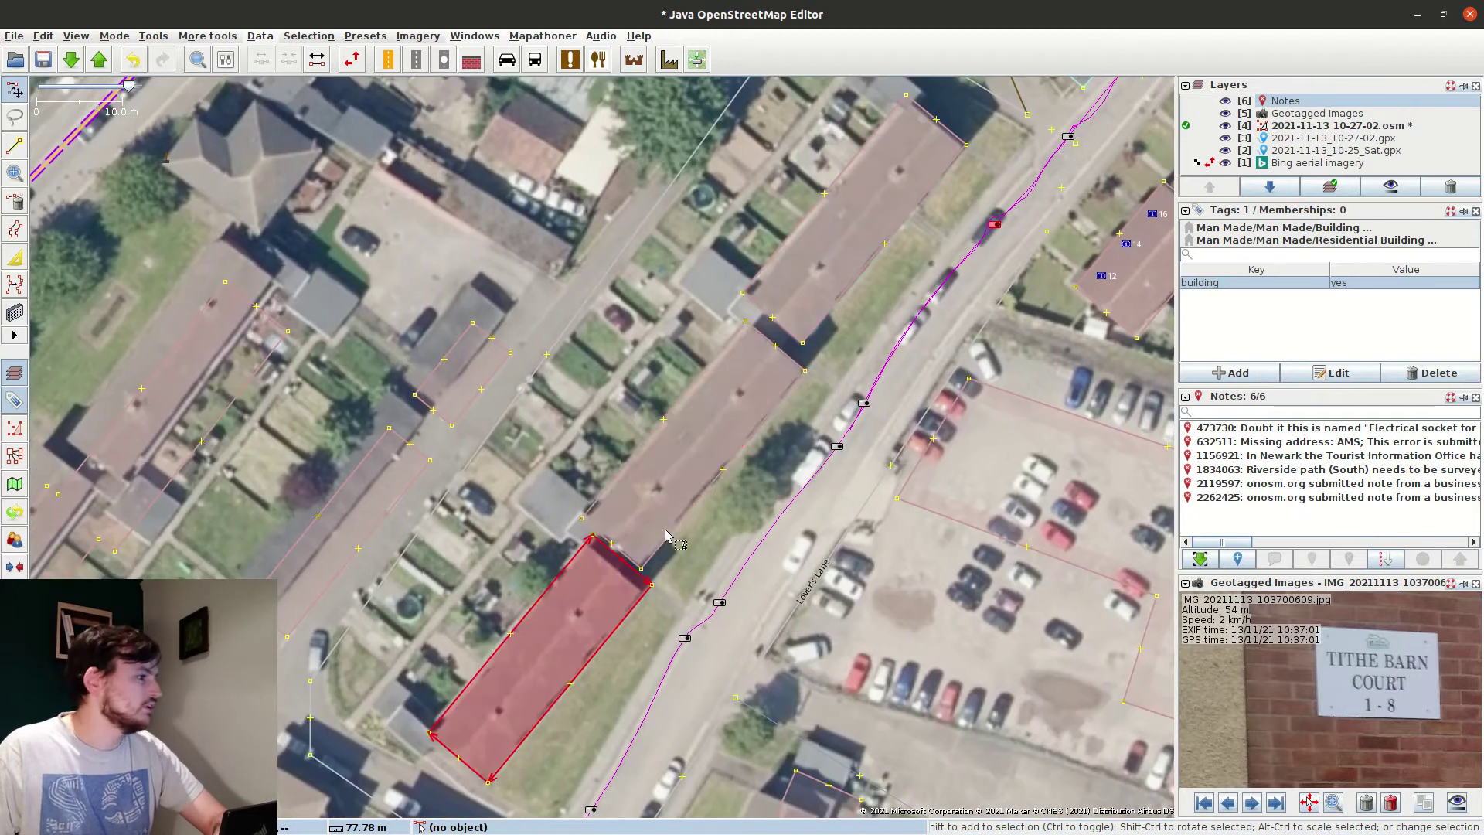
{"action": "left_click_drag", "start_coordinate": [672, 537], "coordinate": [673, 541]}
{"action": "left_click_drag", "start_coordinate": [553, 657], "coordinate": [539, 669]}
Draw the small rectangular extensions at the southern end of the terrace row.
{"action": "left_click", "coordinate": [402, 676]}
{"action": "scroll", "coordinate": [396, 681], "scroll_direction": "up", "scroll_amount": 2}
{"action": "key", "text": "b"}
{"action": "mouse_move", "coordinate": [397, 680]}
{"action": "left_mouse_down"}
{"action": "mouse_move", "coordinate": [592, 510]}
{"action": "mouse_move", "coordinate": [658, 566]}
{"action": "left_mouse_up"}
{"action": "left_click", "coordinate": [608, 614]}
{"action": "left_click_drag", "start_coordinate": [569, 589], "coordinate": [671, 680]}
{"action": "left_click", "coordinate": [697, 647]}
Draw the linking and rear extensions at the gap between the southern and middle terrace blocks.
{"action": "mouse_move", "coordinate": [858, 128]}
{"action": "left_mouse_down"}
{"action": "mouse_move", "coordinate": [603, 445]}
{"action": "mouse_move", "coordinate": [666, 548]}
{"action": "mouse_move", "coordinate": [806, 634]}
{"action": "mouse_move", "coordinate": [774, 605]}
{"action": "left_mouse_up"}
{"action": "left_click", "coordinate": [726, 476]}
{"action": "left_click", "coordinate": [802, 567]}
{"action": "left_click_drag", "start_coordinate": [745, 501], "coordinate": [684, 579]}
{"action": "left_click", "coordinate": [751, 631]}
{"action": "left_click_drag", "start_coordinate": [668, 677], "coordinate": [660, 687]}
Undo the last drawing change and outline the rear extension at the gap between the middle and northern terrace blocks.
{"action": "left_click_drag", "start_coordinate": [1081, 190], "coordinate": [765, 483]}
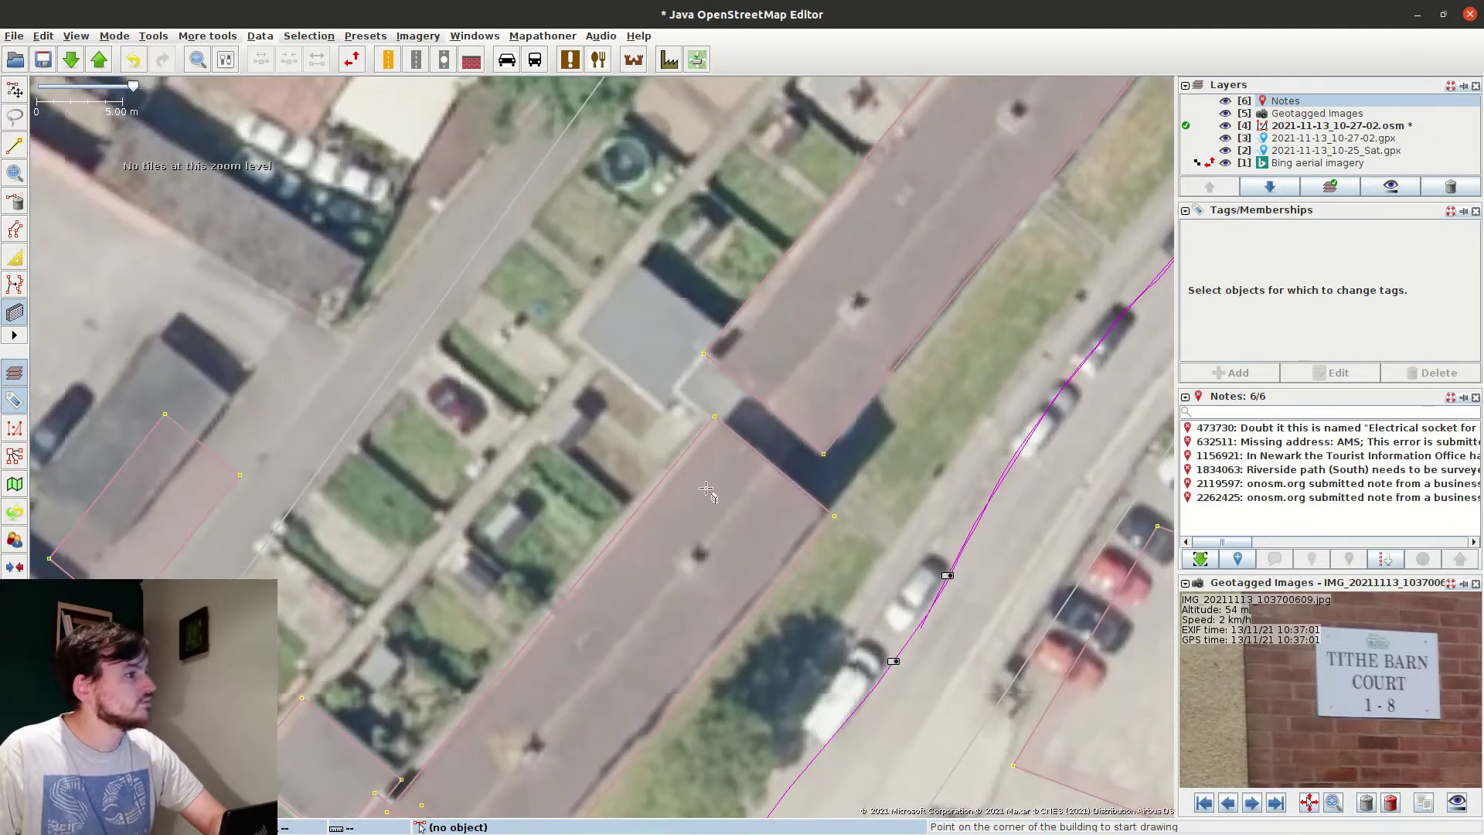
{"action": "key", "text": "ctrl+z"}
{"action": "left_click_drag", "start_coordinate": [575, 336], "coordinate": [662, 412]}
{"action": "left_click", "coordinate": [728, 332]}
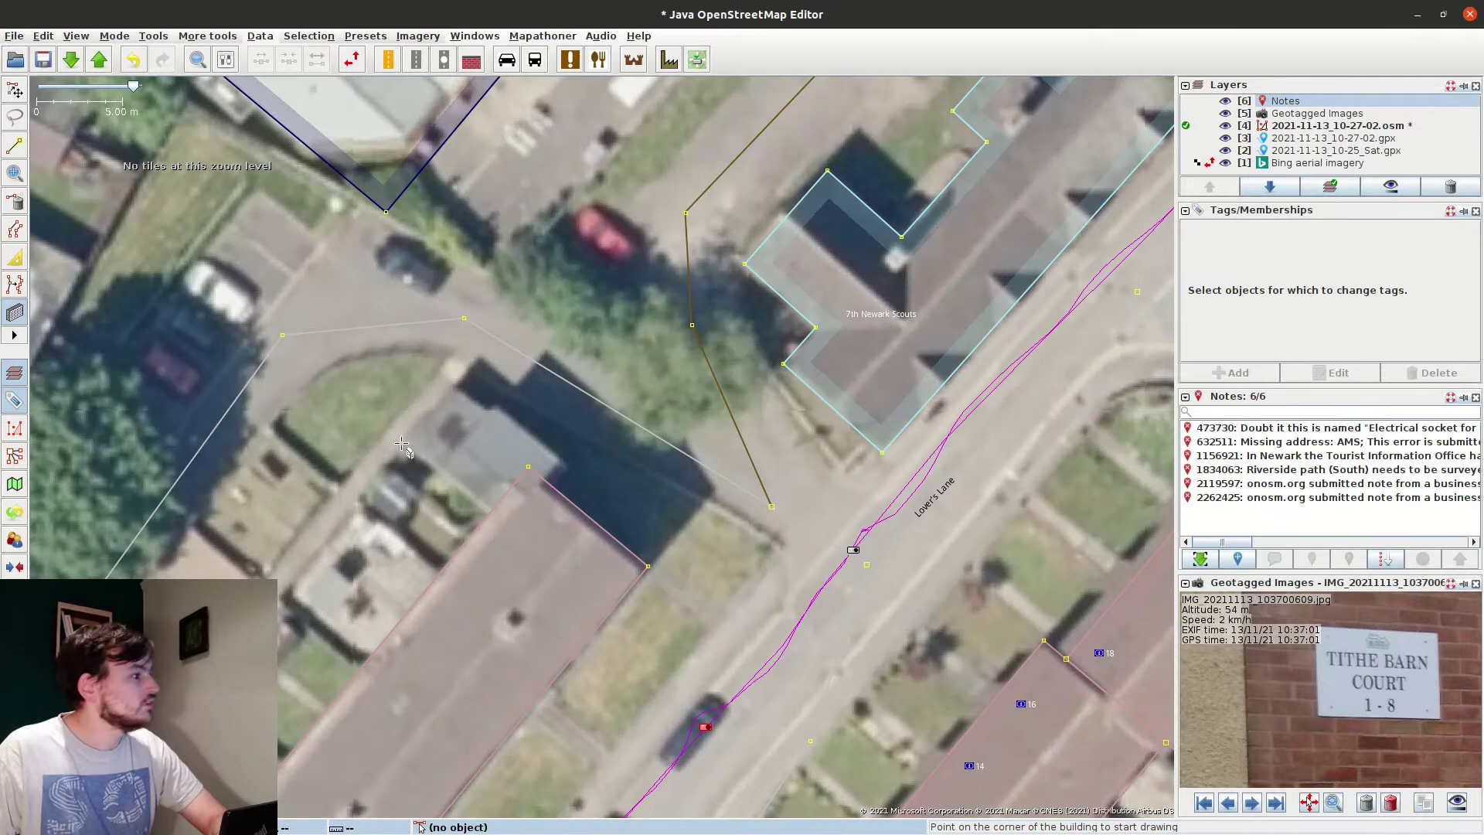
Draw the extension at the northern end of the terrace and merge all its outlines into one building.
{"action": "left_click", "coordinate": [403, 442]}
{"action": "left_click", "coordinate": [512, 535]}
{"action": "left_click", "coordinate": [562, 473]}
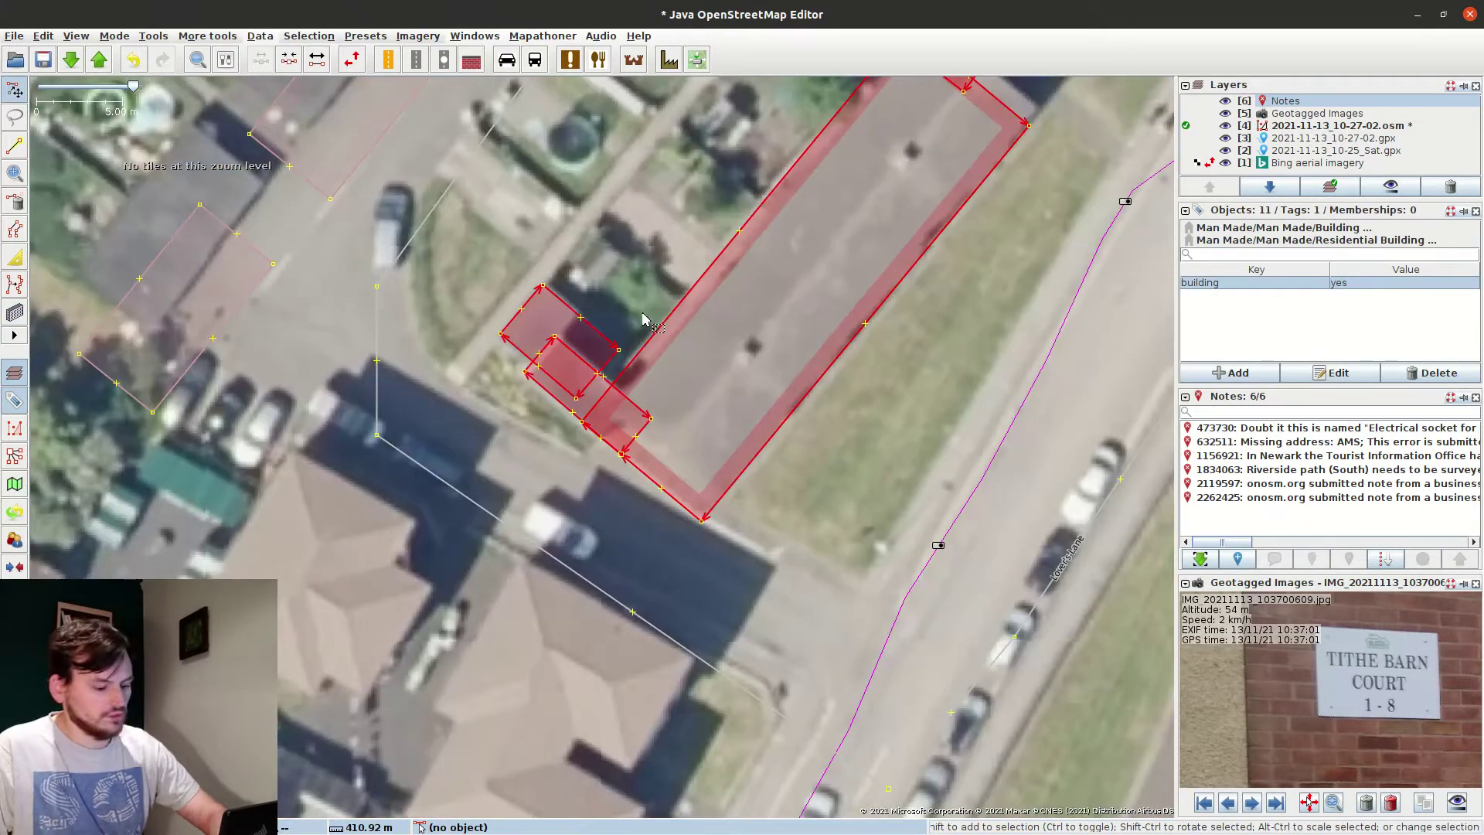
{"action": "key", "text": "Escape"}
{"action": "left_click_drag", "start_coordinate": [694, 516], "coordinate": [713, 539]}
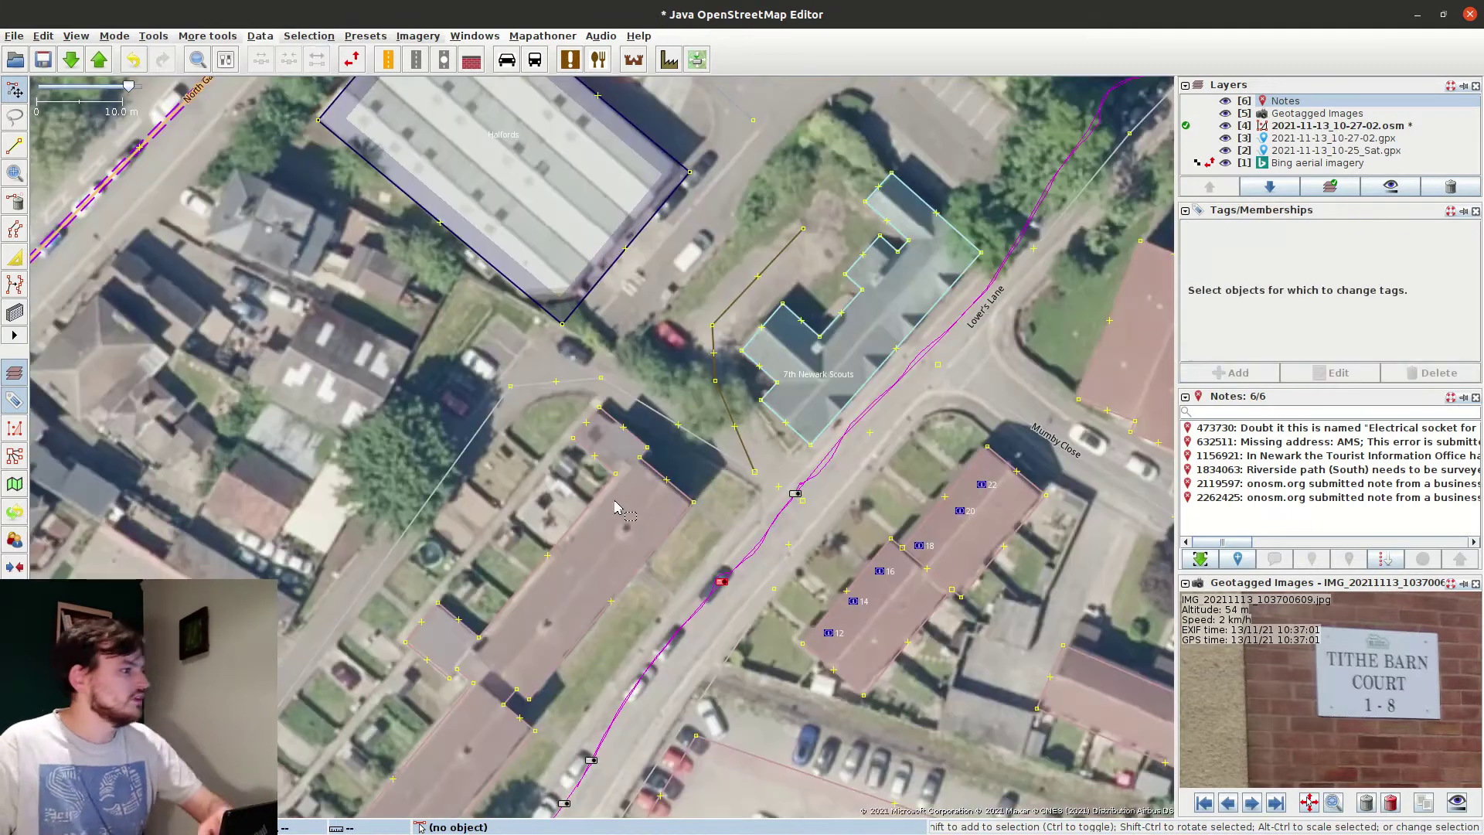
Add the tag addr:housename=Tithe Court Barn to the merged terrace building.
{"action": "left_click", "coordinate": [616, 506]}
{"action": "left_click", "coordinate": [1223, 372]}
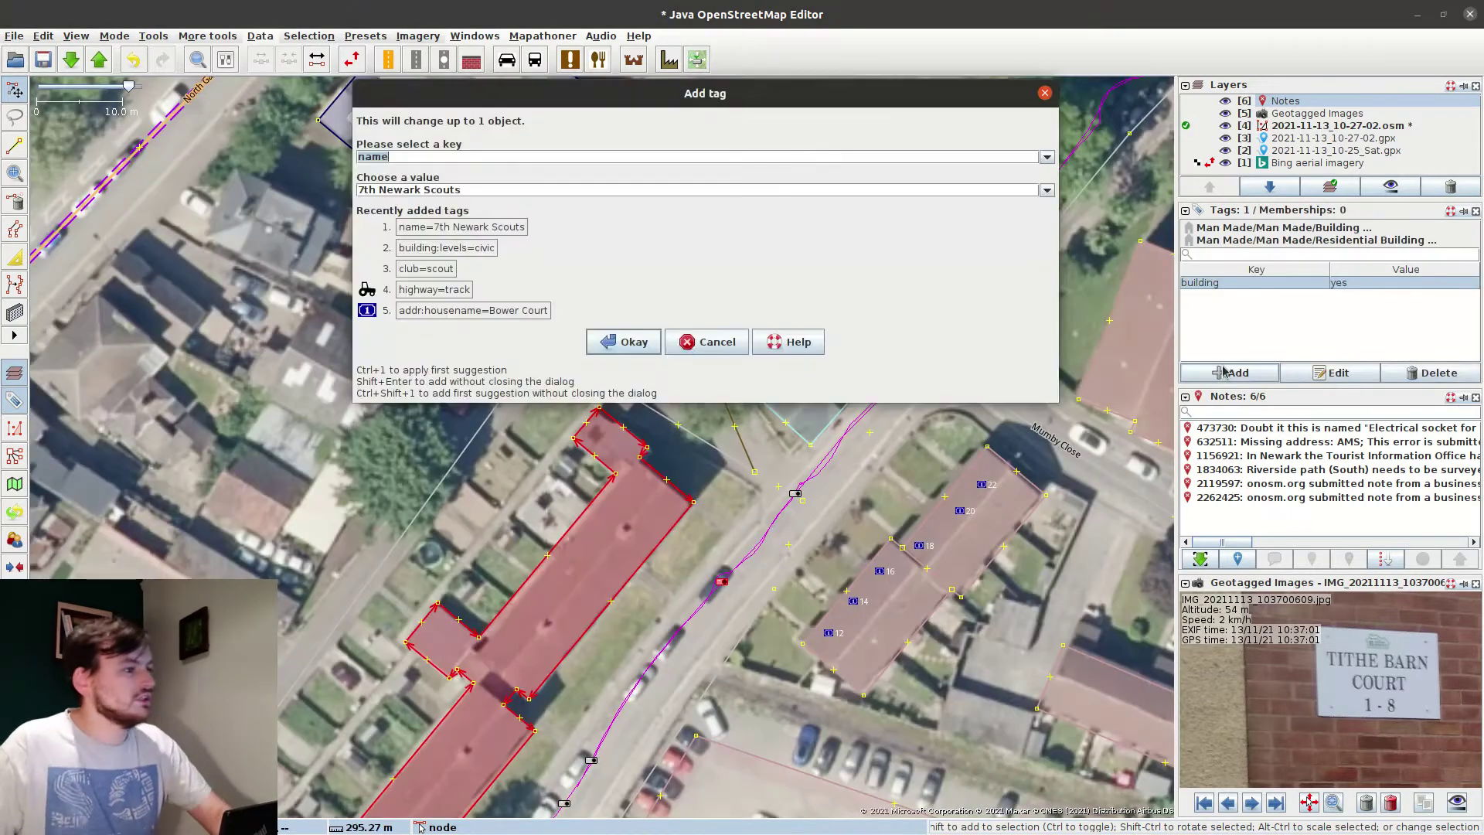
{"action": "type", "text": "n"}
{"action": "key", "text": "BackSpace"}
{"action": "type", "text": "addr:housename"}
{"action": "key", "text": "Tab"}
{"action": "type", "text": "Tithe Court Barn"}
{"action": "key", "text": "Return"}
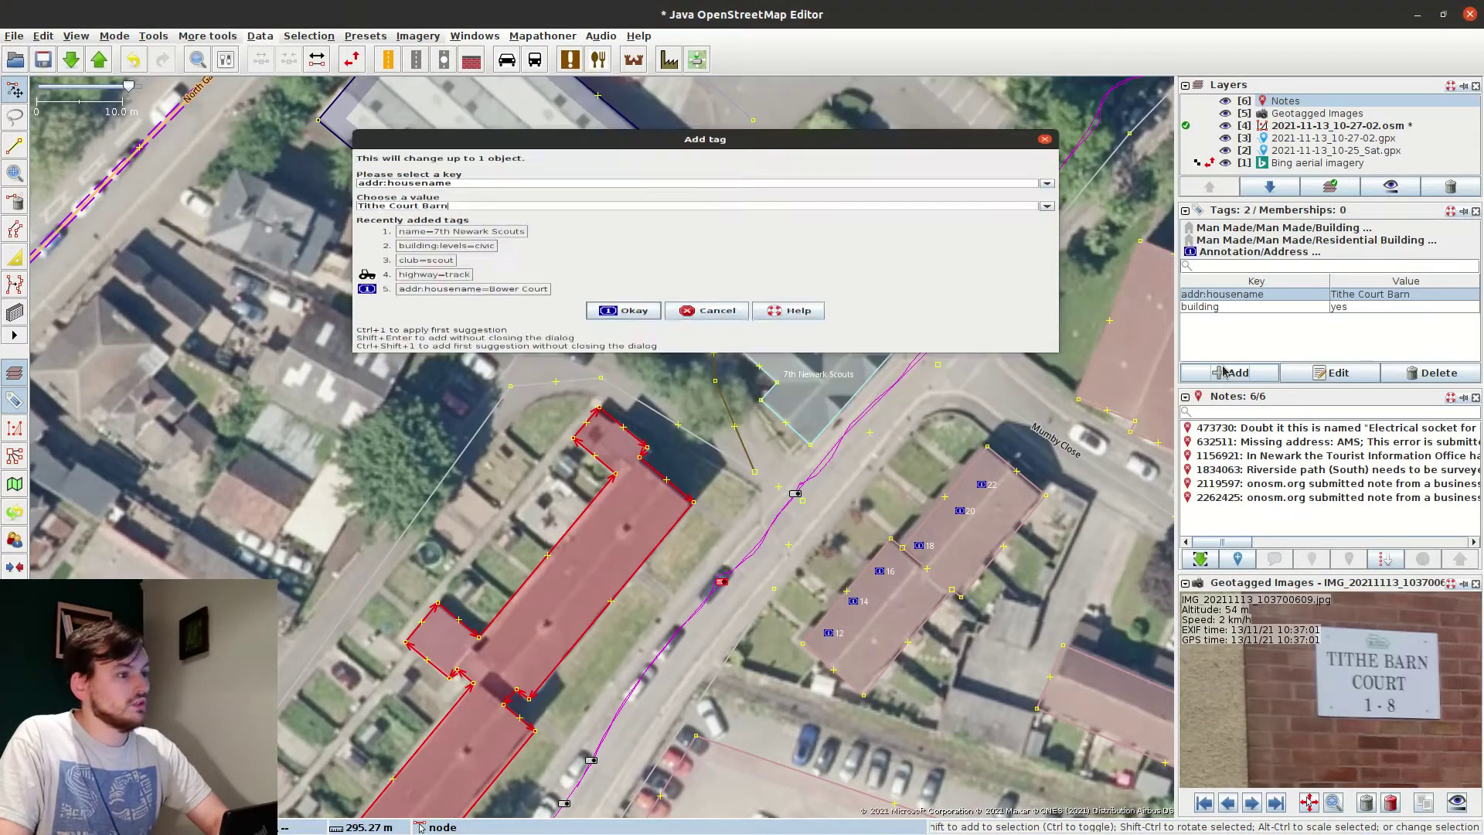
Correct the terrace building's addr:housename value to Tithe Barn Court.
{"action": "left_click", "coordinate": [1330, 373]}
{"action": "left_click_drag", "start_coordinate": [1055, 311], "coordinate": [987, 311]}
{"action": "type", "text": "Barn Court"}
{"action": "key", "text": "Return"}
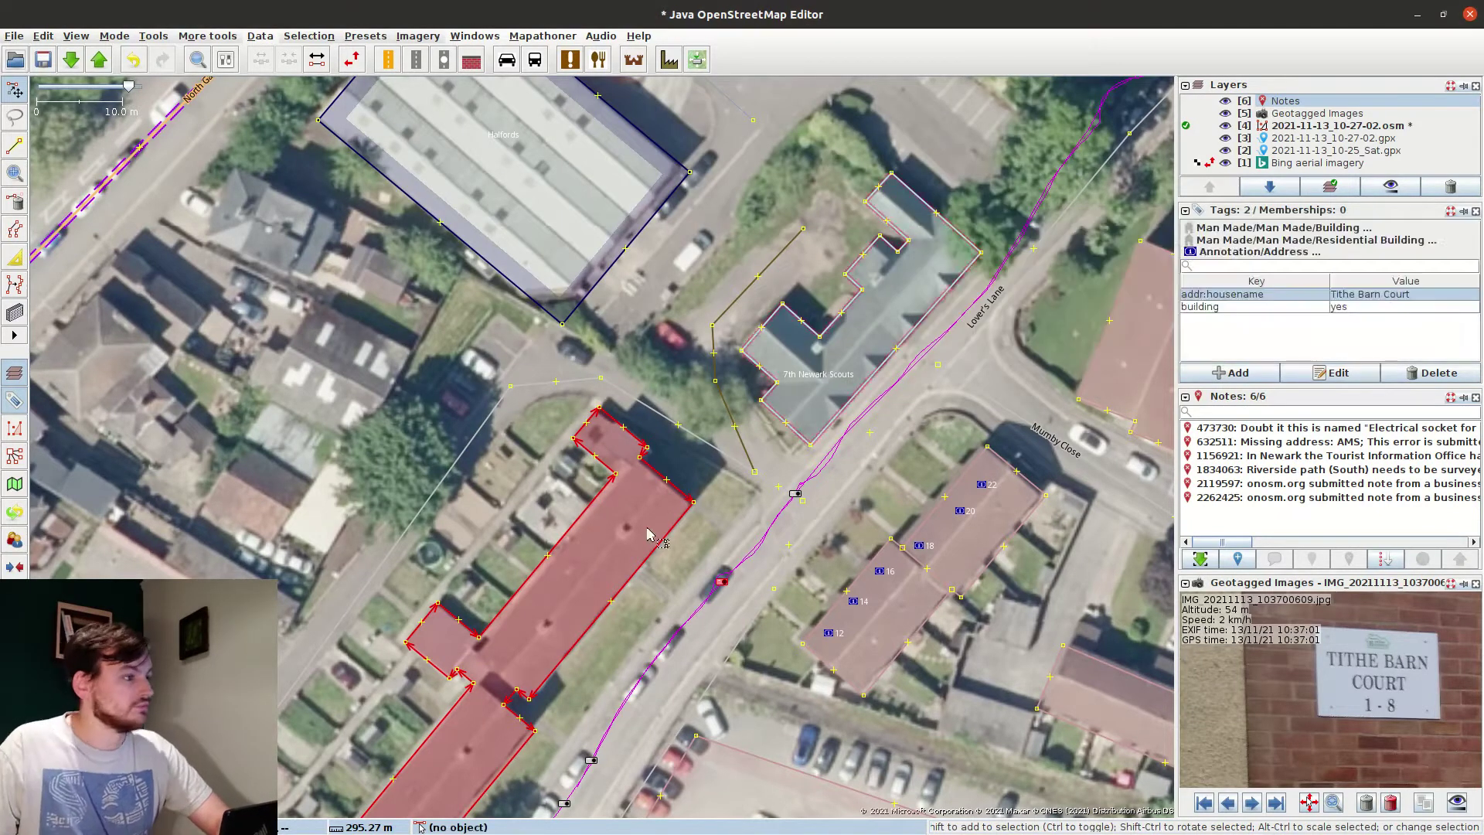
{"action": "scroll", "coordinate": [680, 533], "scroll_direction": "up", "scroll_amount": 2}
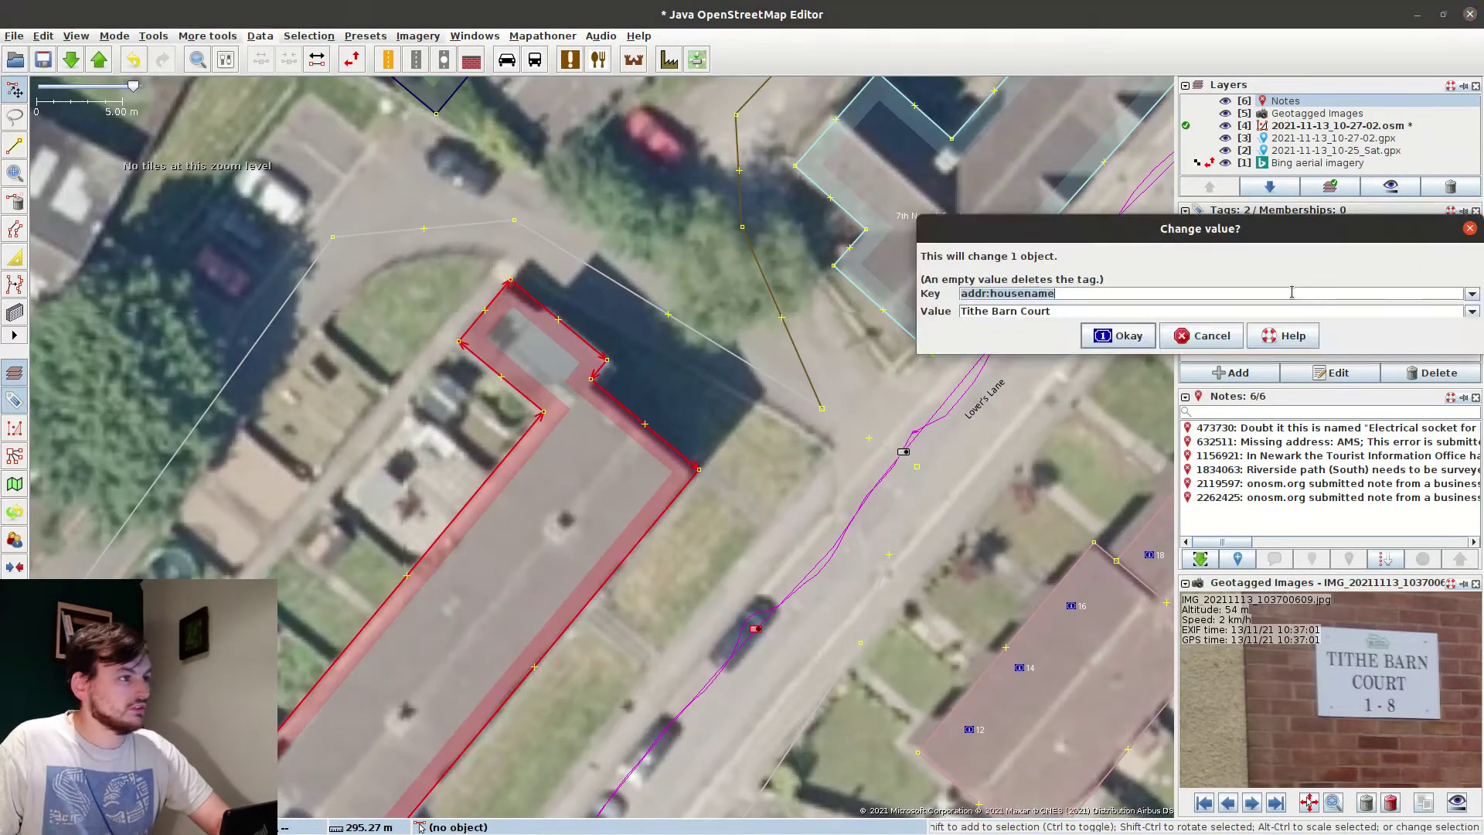
{"action": "key", "text": "Return"}
Add a node on the Lover's Lane side of the Tithe Barn Court building and tag it entrance=yes.
{"action": "left_click", "coordinate": [674, 555]}
{"action": "left_click_drag", "start_coordinate": [673, 555], "coordinate": [671, 504]}
{"action": "key", "text": "a"}
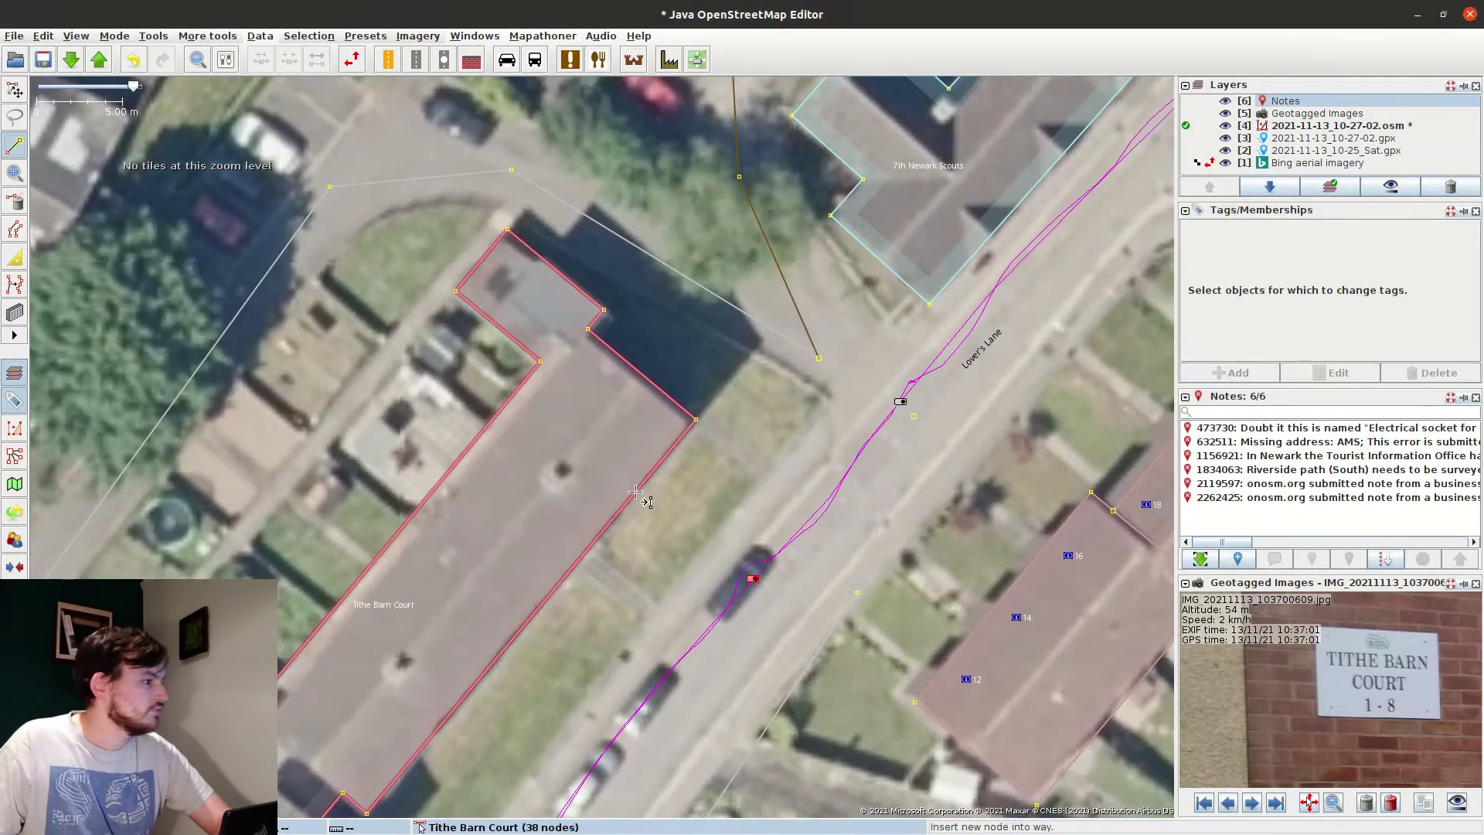
{"action": "scroll", "coordinate": [1341, 684], "scroll_direction": "down", "scroll_amount": 4}
{"action": "left_click", "coordinate": [584, 554]}
{"action": "key", "text": "s"}
{"action": "left_click", "coordinate": [1229, 372]}
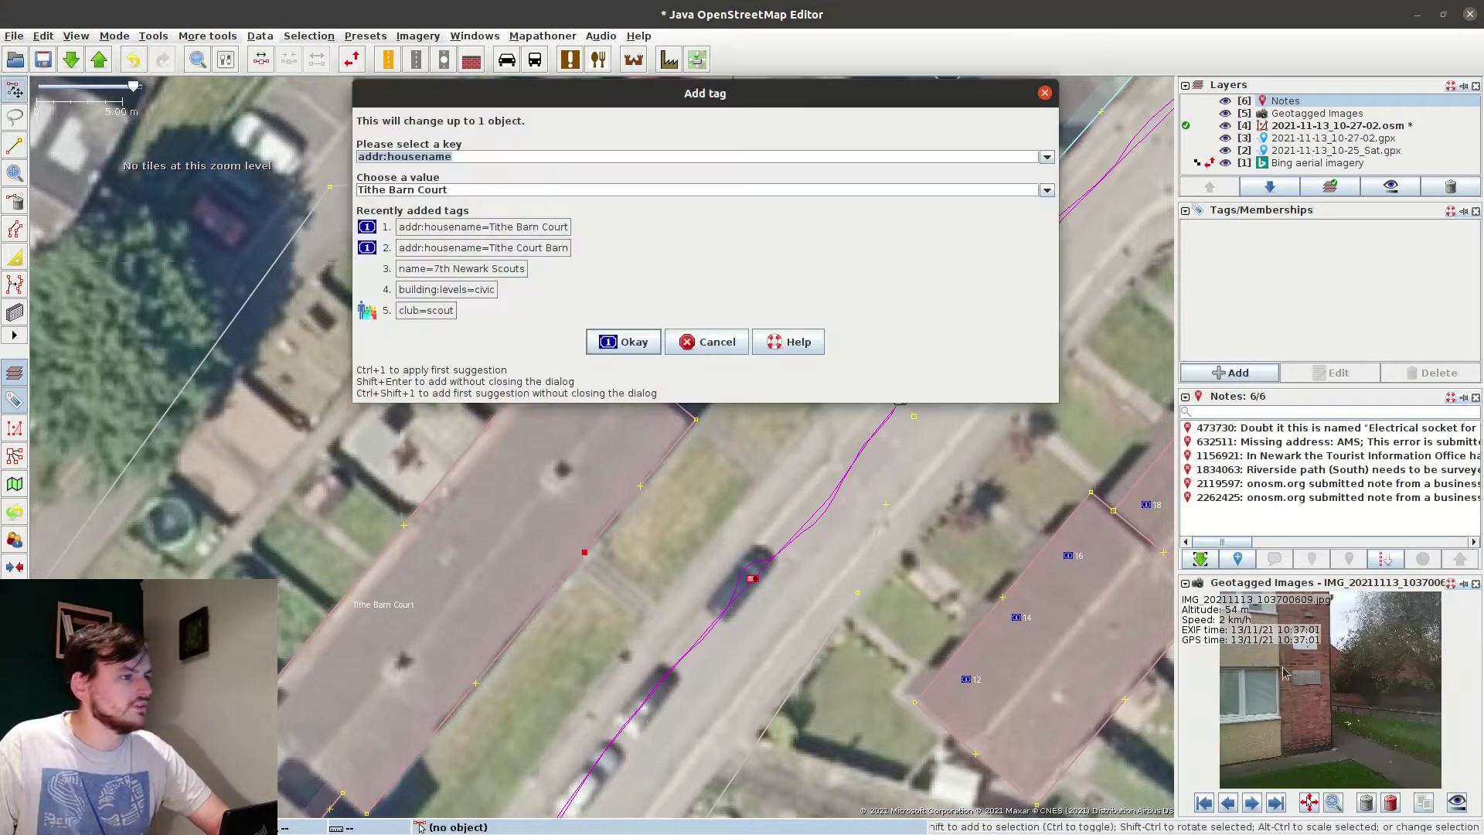
{"action": "left_click", "coordinate": [707, 342]}
{"action": "scroll", "coordinate": [1376, 688], "scroll_direction": "up", "scroll_amount": 4}
{"action": "left_click", "coordinate": [1216, 376]}
{"action": "type", "text": "entrance"}
Tag the entrance node with addr:housenumber=1-8 and addr:housename=Tithe Barn Court.
{"action": "left_click", "coordinate": [1214, 378]}
{"action": "type", "text": "addr:housenumber"}
{"action": "key", "text": "Tab"}
{"action": "type", "text": "1-8"}
{"action": "key", "text": "Return"}
{"action": "left_click", "coordinate": [1214, 377]}
{"action": "key", "text": "Tab"}
{"action": "key", "text": "Return"}
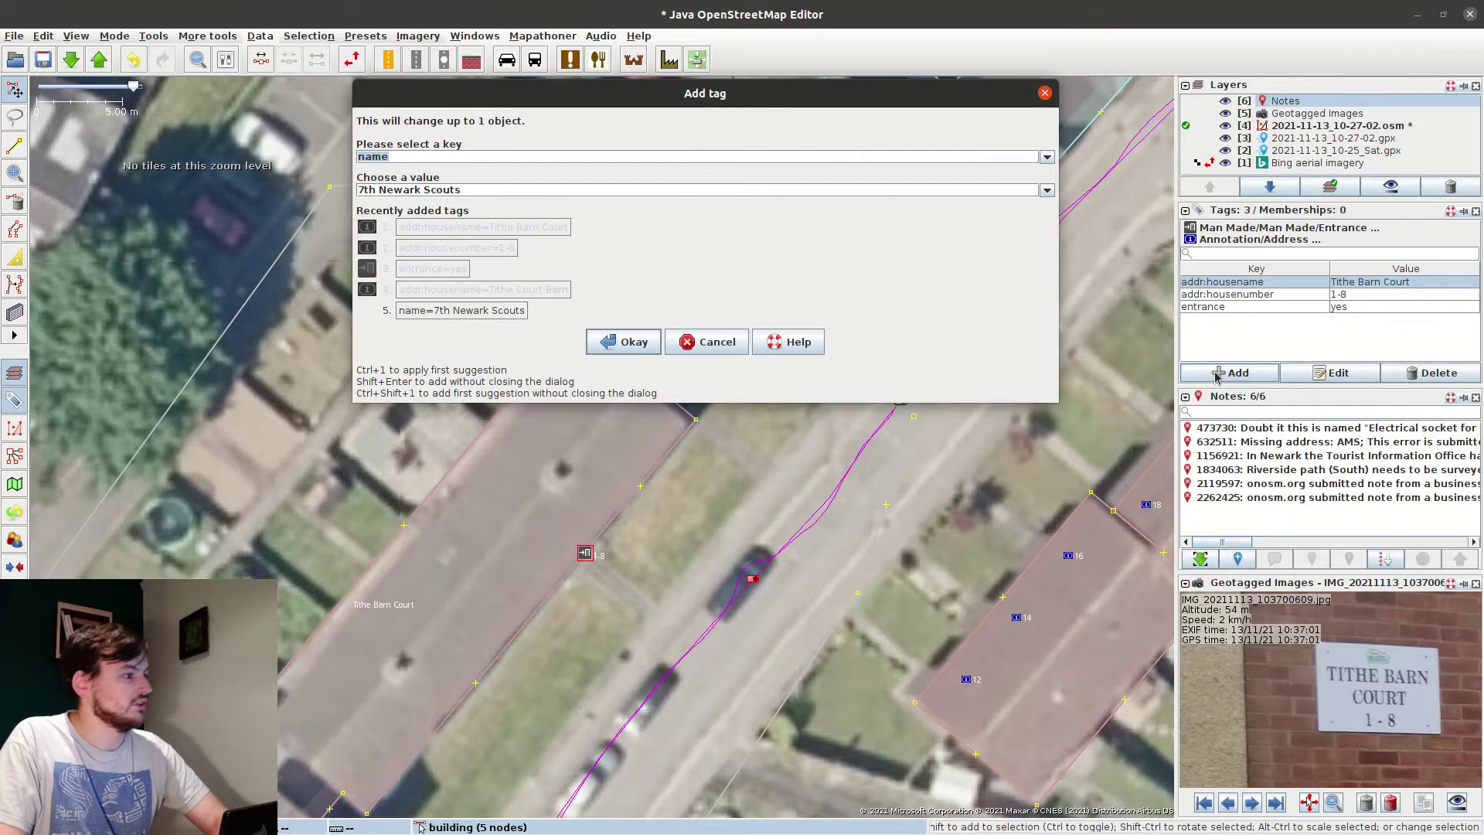
Add the tag addr:street=Lover's Lane to the entrance node.
{"action": "left_click", "coordinate": [707, 342]}
{"action": "scroll", "coordinate": [761, 447], "scroll_direction": "down", "scroll_amount": 2}
{"action": "left_click", "coordinate": [1261, 374]}
{"action": "type", "text": "addr:street"}
{"action": "key", "text": "Tab"}
{"action": "type", "text": "Lover's Lan"}
{"action": "key", "text": "Return"}
Using the next survey photo, add an entrance node at the gap between the terrace blocks and paste the first entrance's tags onto it.
{"action": "left_click_drag", "start_coordinate": [665, 609], "coordinate": [796, 478]}
{"action": "left_click", "coordinate": [713, 583]}
{"action": "left_click", "coordinate": [1252, 802]}
{"action": "scroll", "coordinate": [1285, 693], "scroll_direction": "up", "scroll_amount": 4}
{"action": "scroll", "coordinate": [684, 502], "scroll_direction": "up", "scroll_amount": 2}
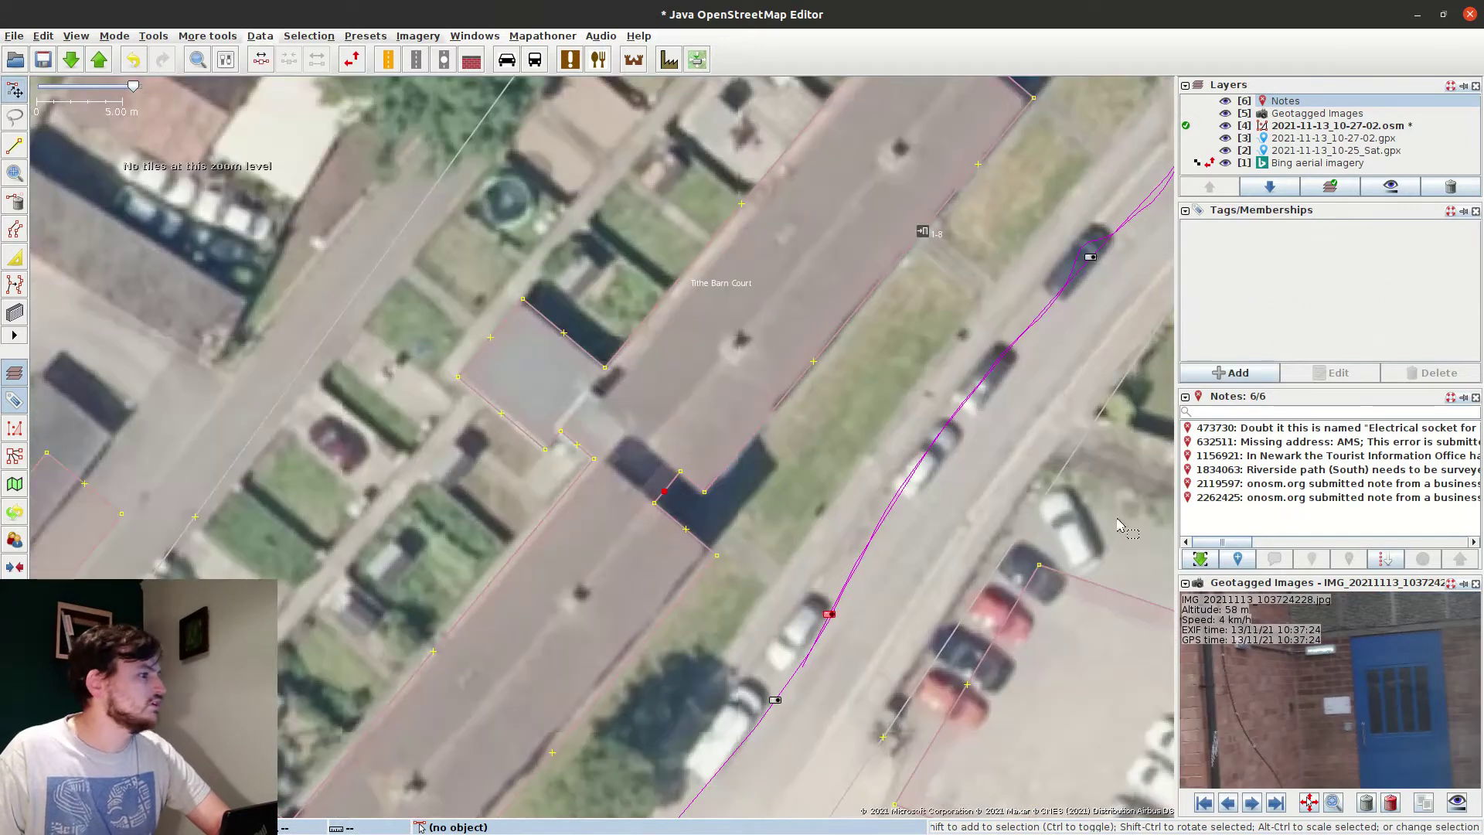
{"action": "key", "text": "ctrl+shift+v"}
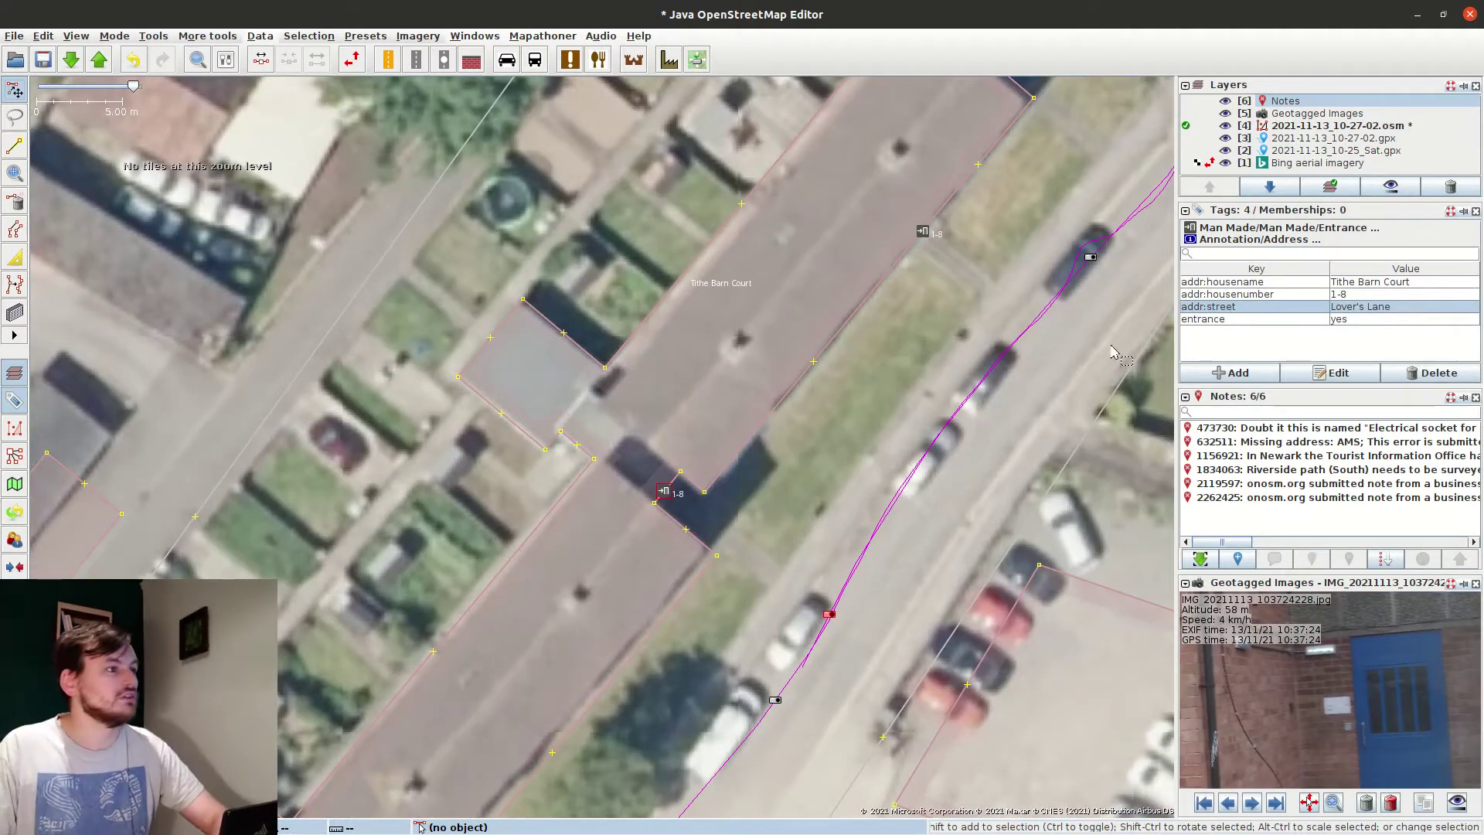
{"action": "left_click", "coordinate": [801, 504]}
{"action": "key", "text": "ctrl+v"}
{"action": "key", "text": "ctrl+z"}
Set the second entrance's addr:housenumber to 9-16, following the building sign in the photo.
{"action": "left_click", "coordinate": [663, 492]}
{"action": "scroll", "coordinate": [1321, 702], "scroll_direction": "down", "scroll_amount": 3}
{"action": "scroll", "coordinate": [1313, 696], "scroll_direction": "up", "scroll_amount": 3}
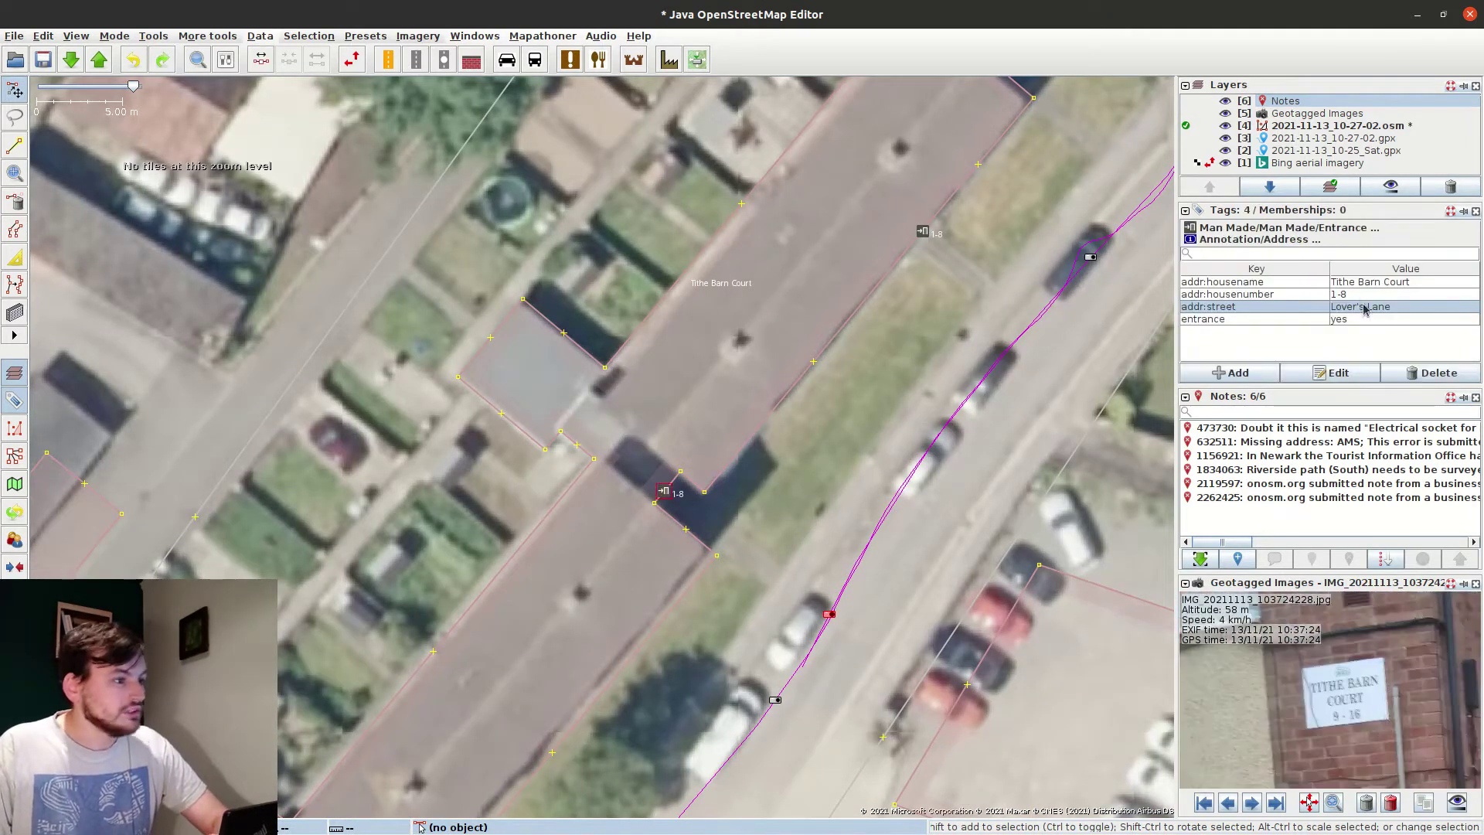
{"action": "double_click", "coordinate": [1360, 296]}
{"action": "type", "text": "9-16"}
{"action": "key", "text": "Return"}
{"action": "scroll", "coordinate": [827, 506], "scroll_direction": "down", "scroll_amount": 4}
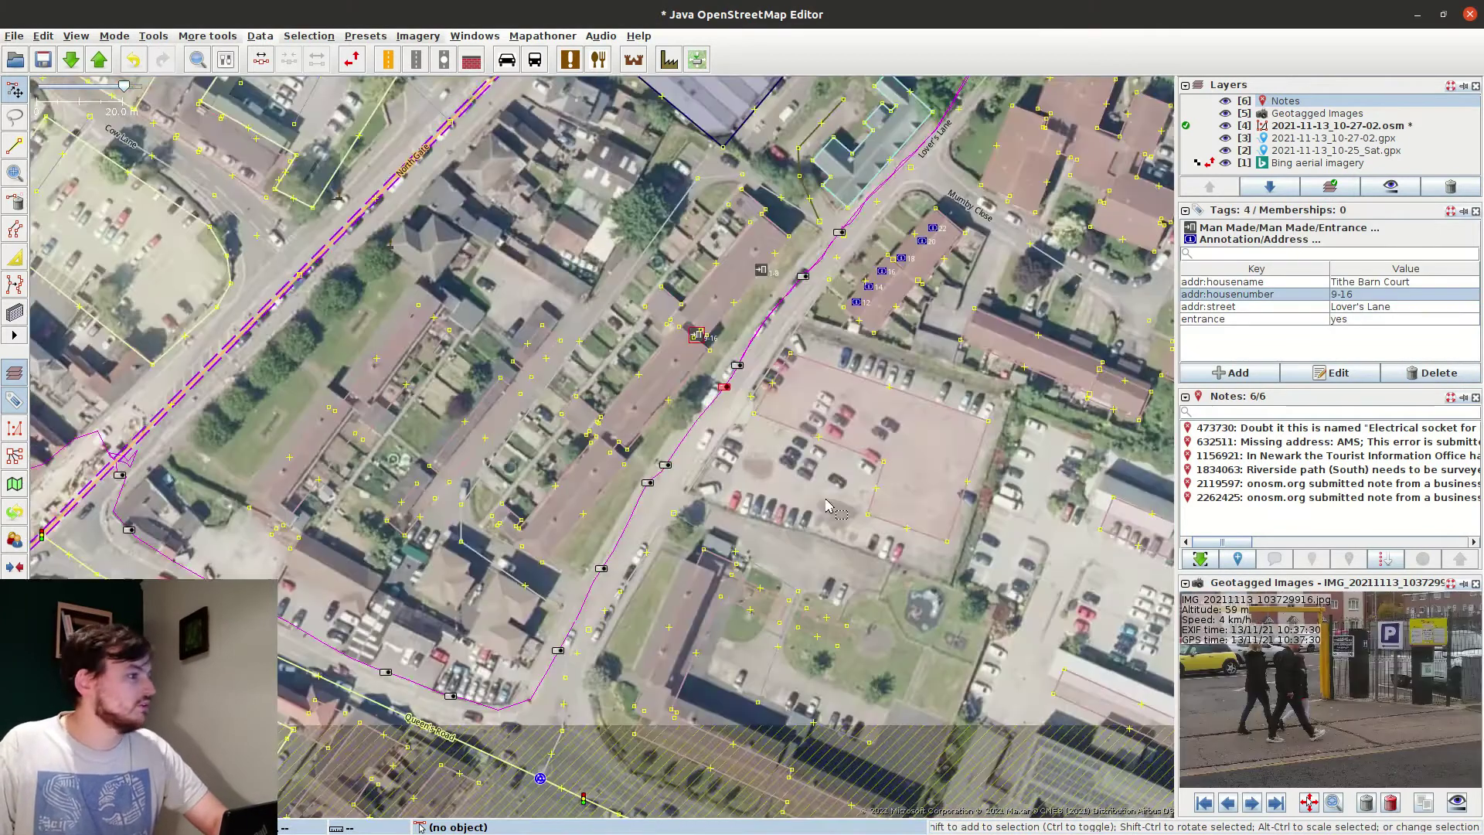
{"action": "left_click", "coordinate": [827, 506]}
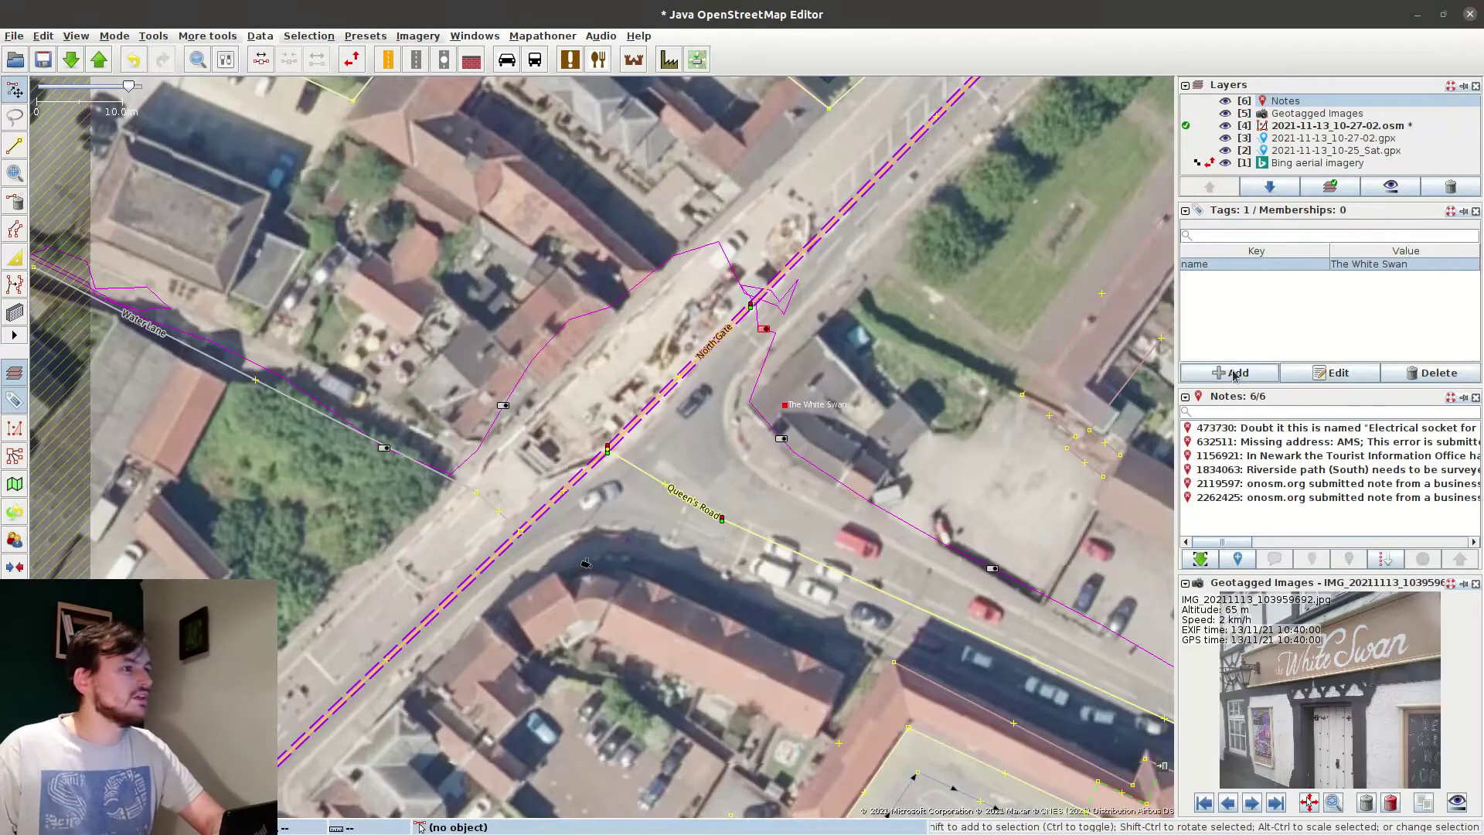
Add a note tag to The White Swan node reading "Not sure if this is an active or former pub.".
{"action": "left_click", "coordinate": [1234, 376]}
{"action": "type", "text": "note"}
{"action": "key", "text": "Tab"}
{"action": "type", "text": "Not"}
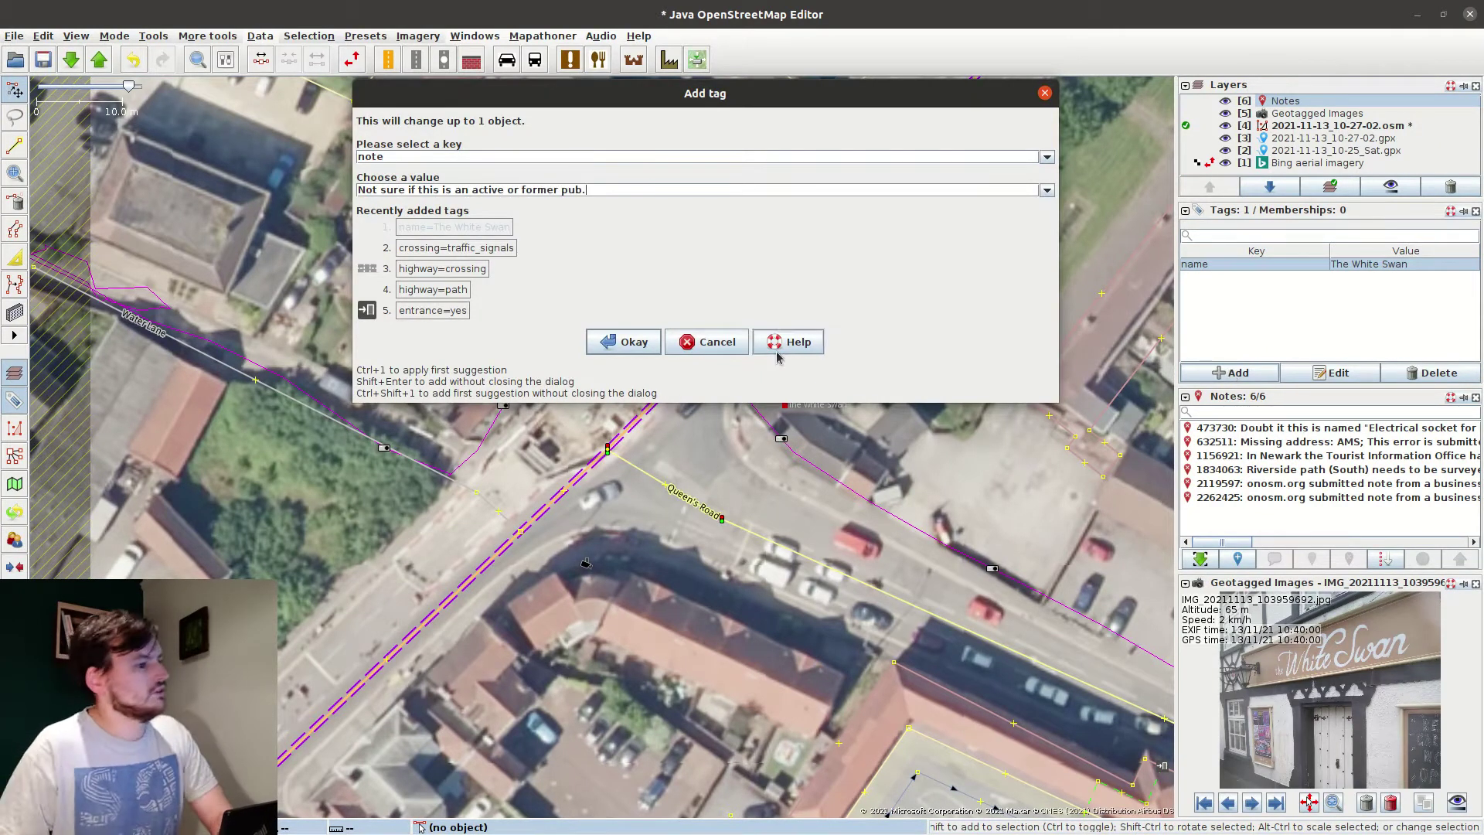
{"action": "left_click", "coordinate": [642, 348]}
{"action": "left_click", "coordinate": [661, 461]}
Place a node for the pub in the next photo, beside North Gate near Water Lane, and tag it name=The Old Malt Shovel.
{"action": "left_click_drag", "start_coordinate": [661, 465], "coordinate": [901, 552]}
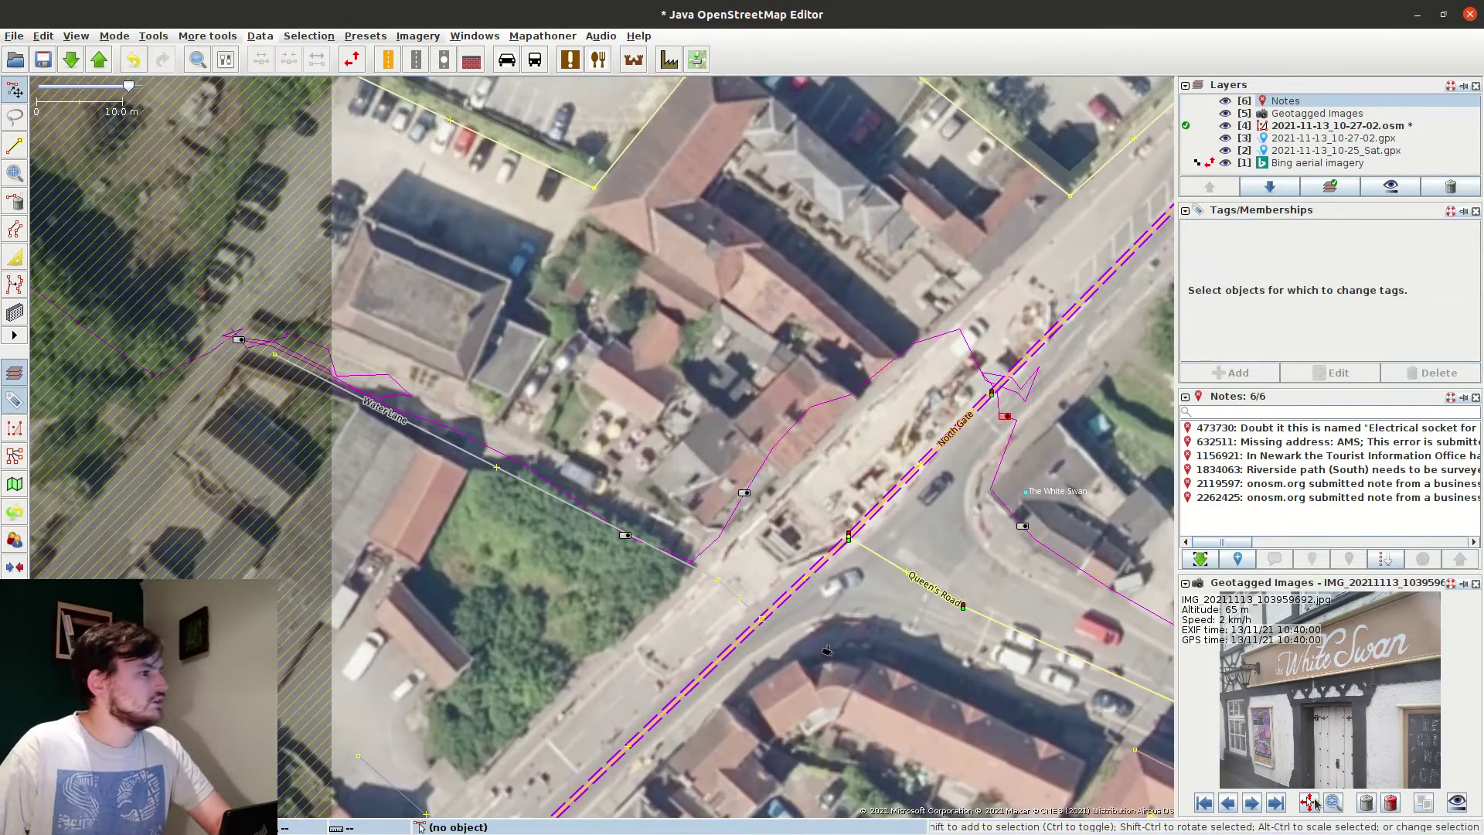
{"action": "left_click", "coordinate": [1252, 804]}
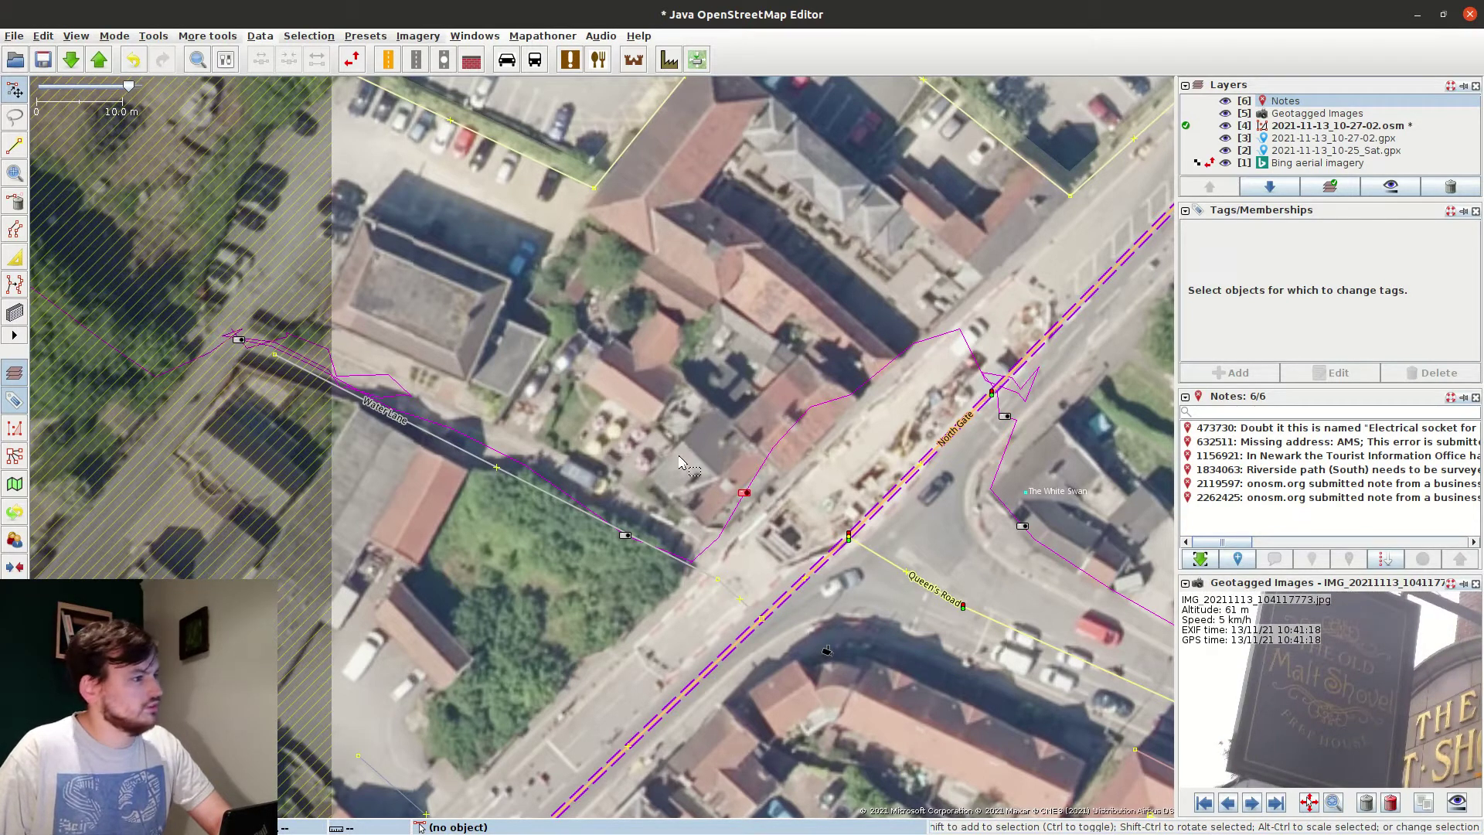
{"action": "left_click", "coordinate": [729, 500]}
{"action": "left_click", "coordinate": [1228, 373]}
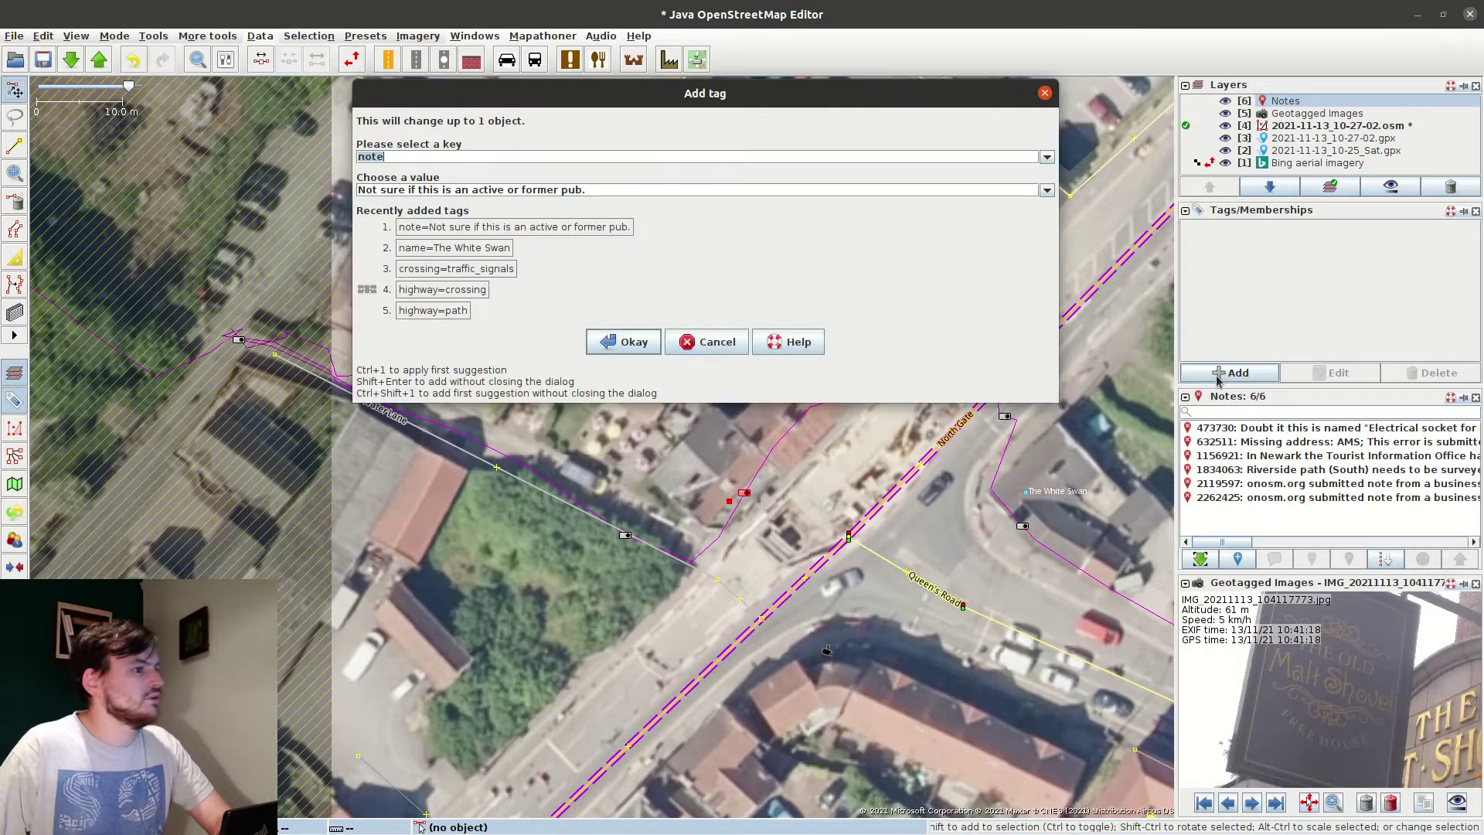
{"action": "type", "text": "name"}
{"action": "key", "text": "Tab"}
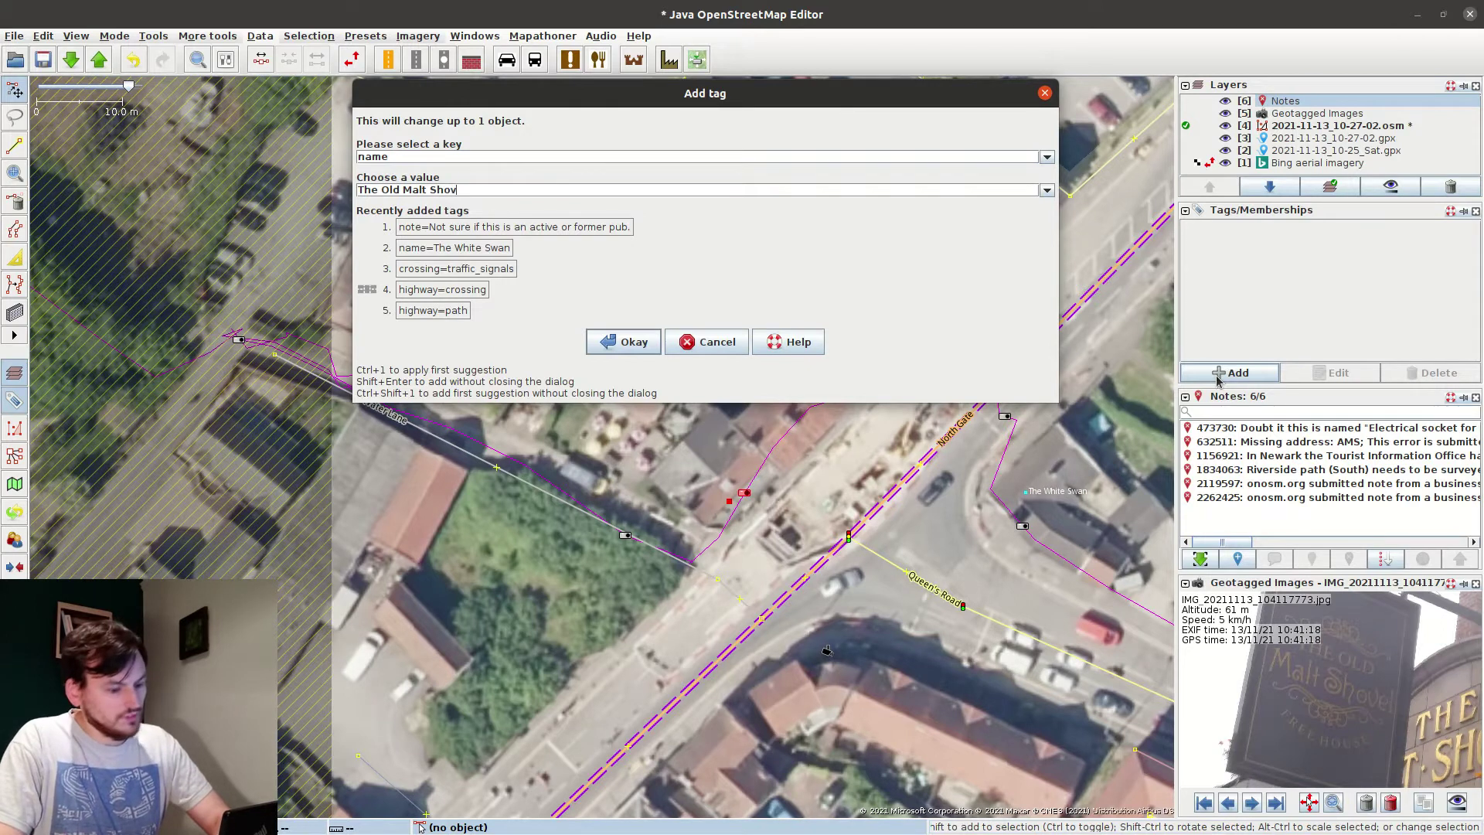
{"action": "type", "text": "el"}
{"action": "key", "text": "shift+Return"}
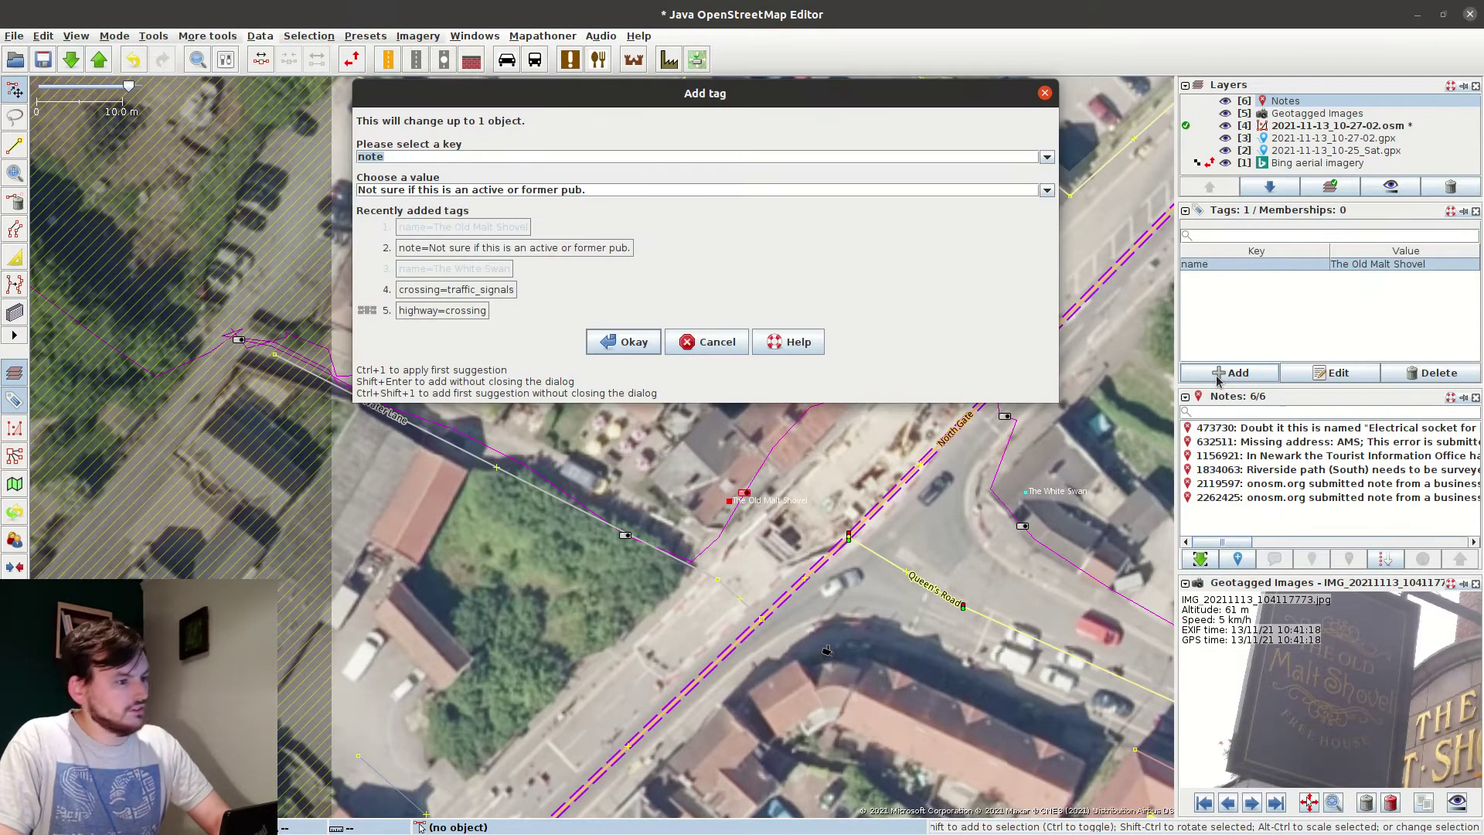
Add the tag amenity=pub to The Old Malt Shovel node and advance to the next survey photo.
{"action": "type", "text": "amenity"}
{"action": "key", "text": "Tab"}
{"action": "type", "text": "pub"}
{"action": "key", "text": "Return"}
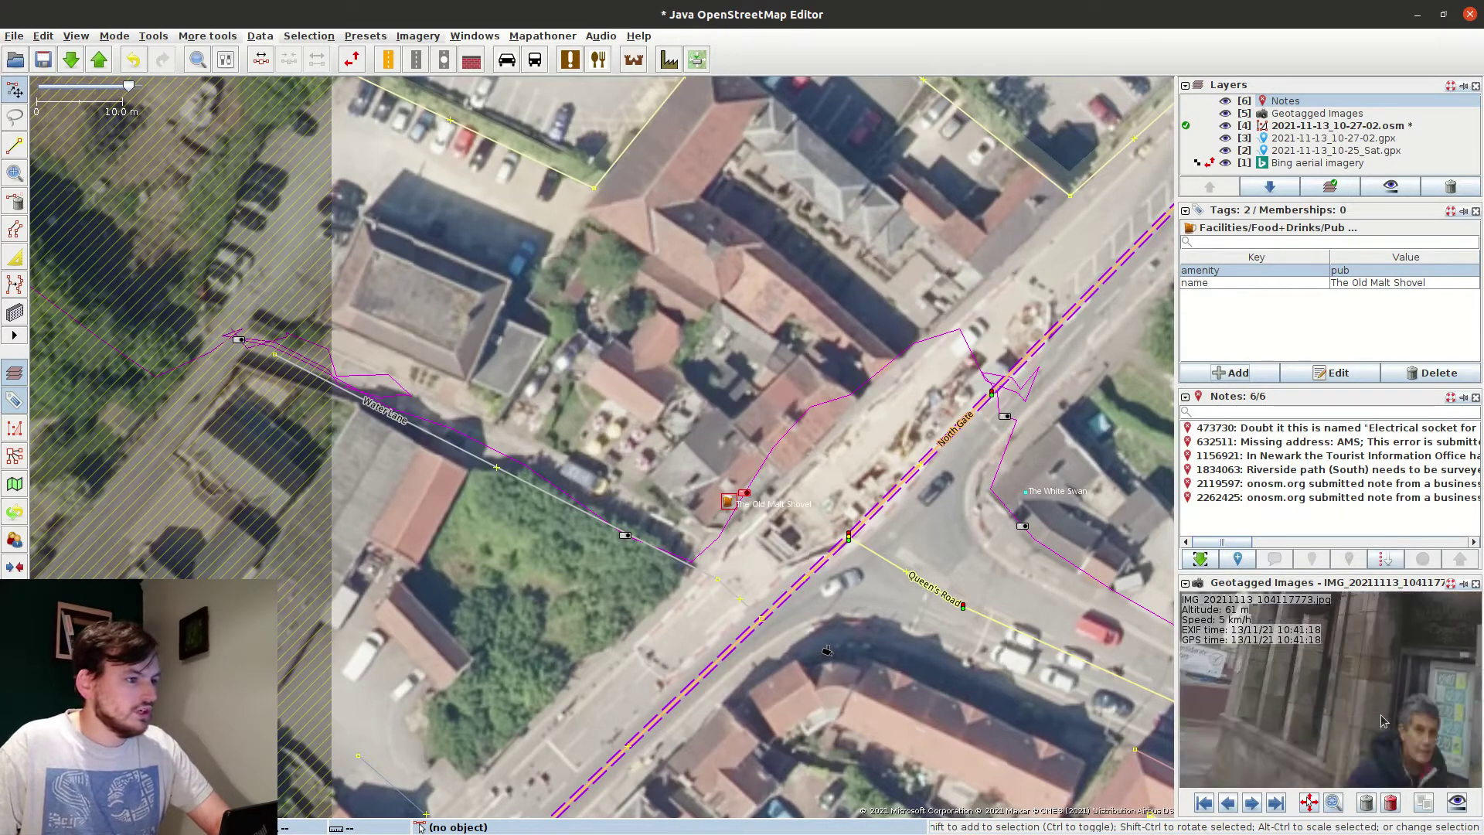
{"action": "left_click", "coordinate": [1263, 811]}
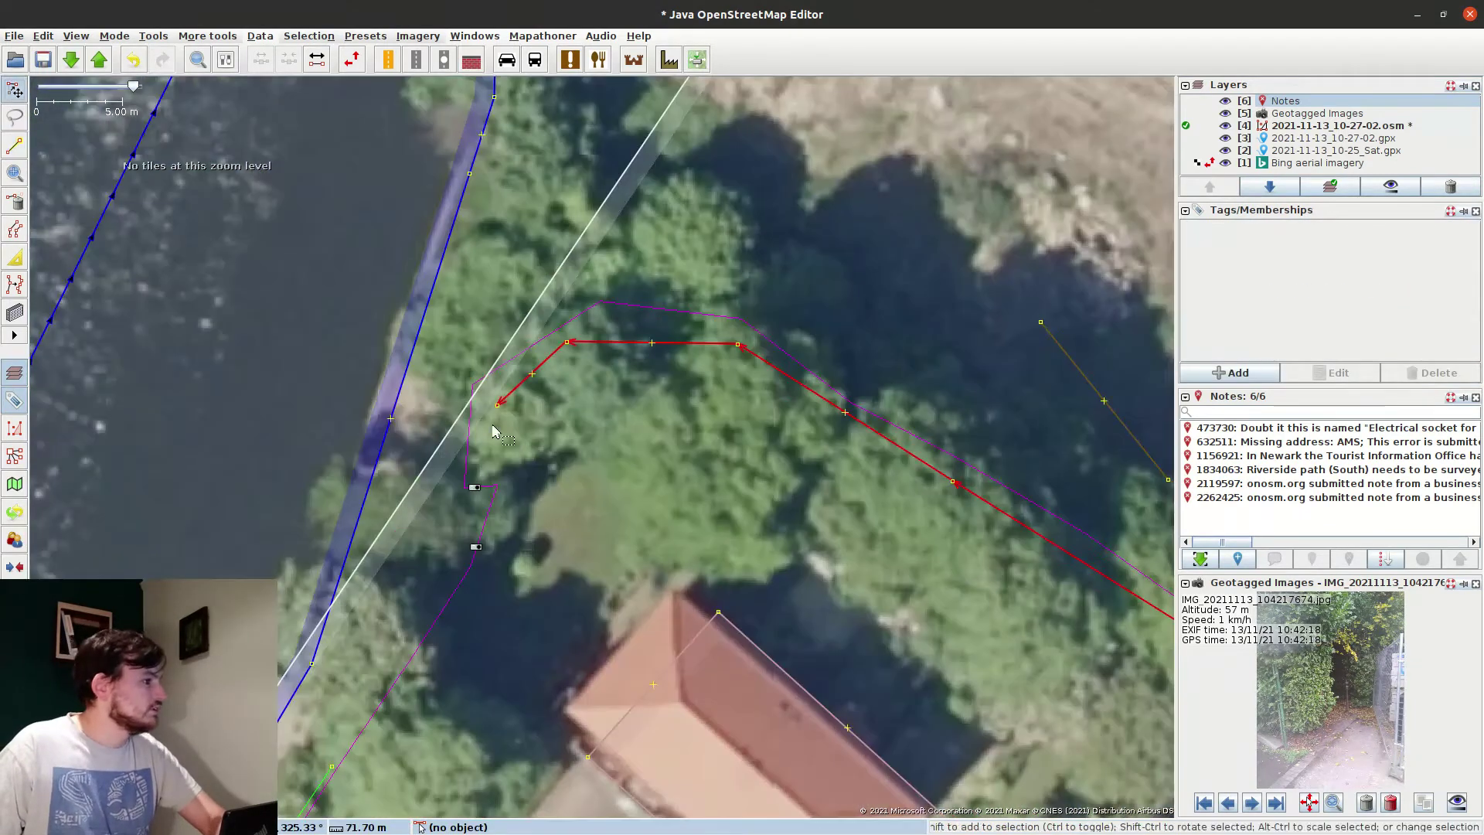
Tag the selected path through the trees near the river as highway=footway.
{"action": "left_click", "coordinate": [1229, 372]}
{"action": "type", "text": "footway"}
{"action": "key", "text": "Return"}
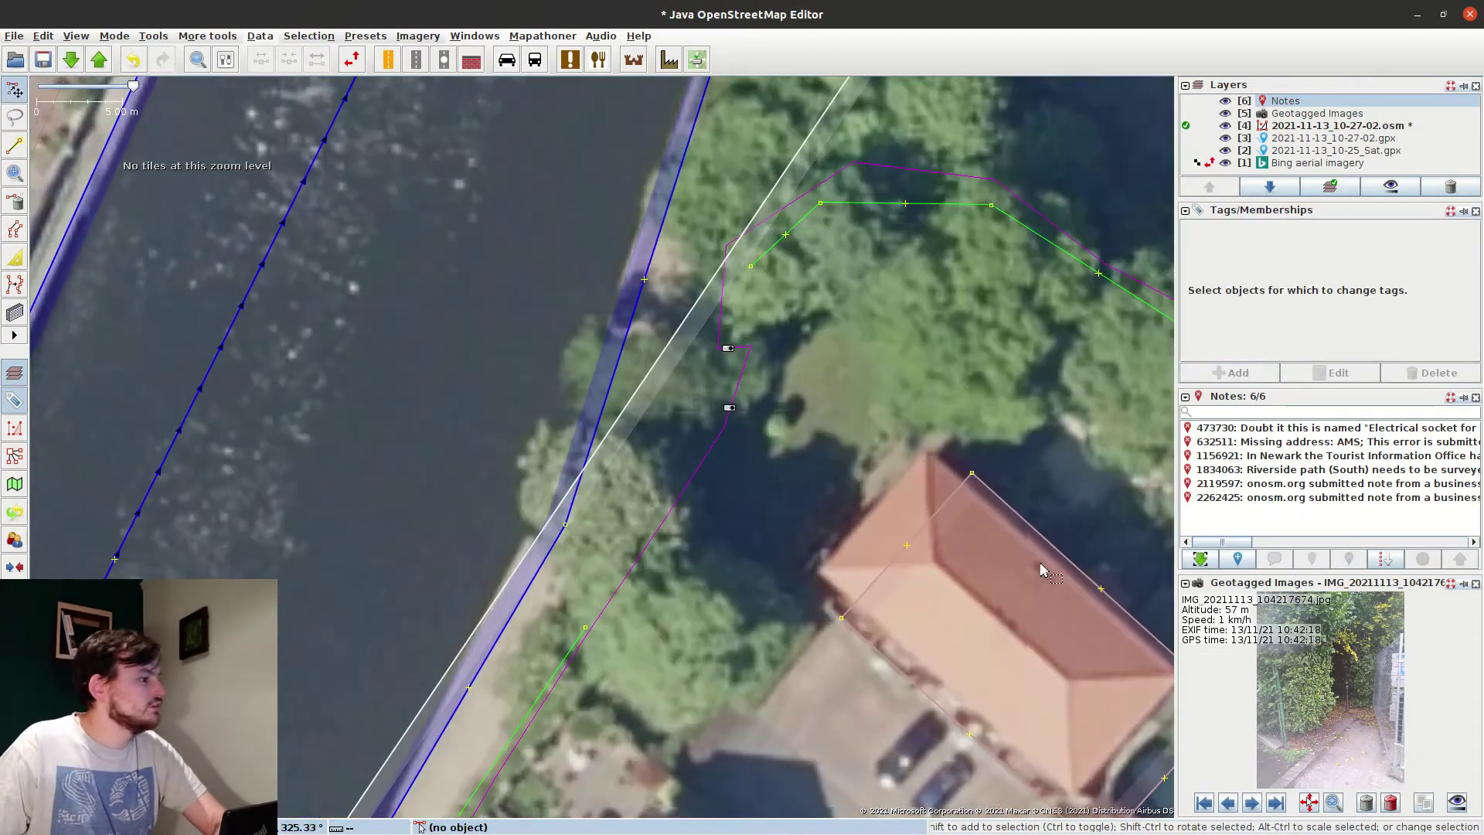
Draw the missing footway section connecting the riverside path to the path through the trees, following the GPS track.
{"action": "left_click", "coordinate": [585, 626]}
{"action": "left_click", "coordinate": [697, 473]}
{"action": "left_click", "coordinate": [724, 367]}
{"action": "left_click", "coordinate": [750, 266]}
{"action": "key", "text": "s"}
Add a barrier tag to the footway node where the photo shows metal hoops across the path.
{"action": "left_click", "coordinate": [724, 367]}
{"action": "left_click", "coordinate": [1229, 372]}
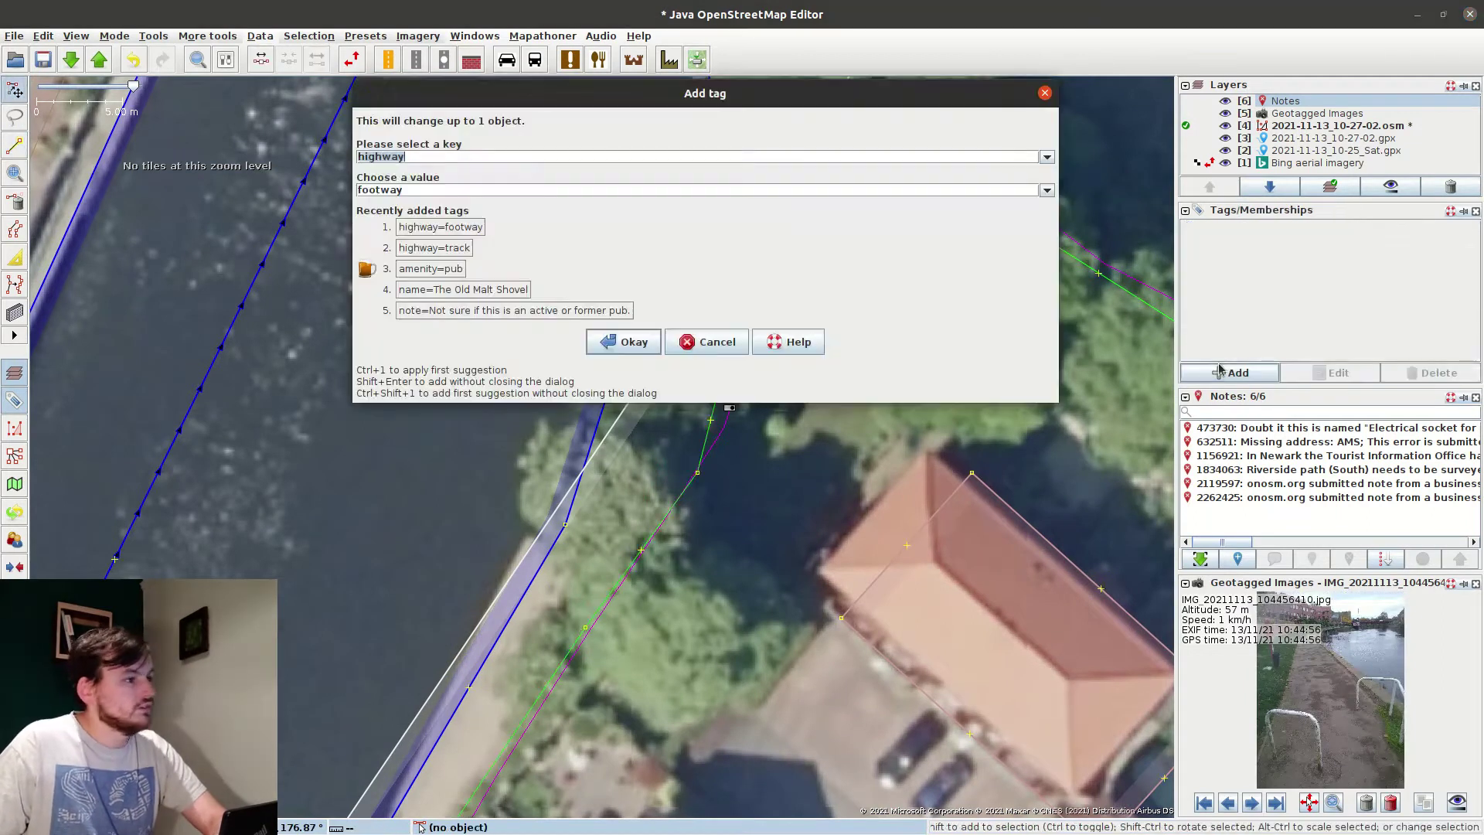
{"action": "type", "text": "barrier"}
{"action": "key", "text": "Tab"}
{"action": "left_click", "coordinate": [768, 433]}
Place a node beside the footway just south of the barrier and tag it emergency=life_ring.
{"action": "key", "text": "a"}
{"action": "left_click", "coordinate": [744, 423]}
{"action": "key", "text": "s"}
{"action": "left_click", "coordinate": [1251, 376]}
{"action": "type", "text": "emergency"}
{"action": "key", "text": "Tab"}
{"action": "type", "text": "llife_ring"}
{"action": "key", "text": "Return"}
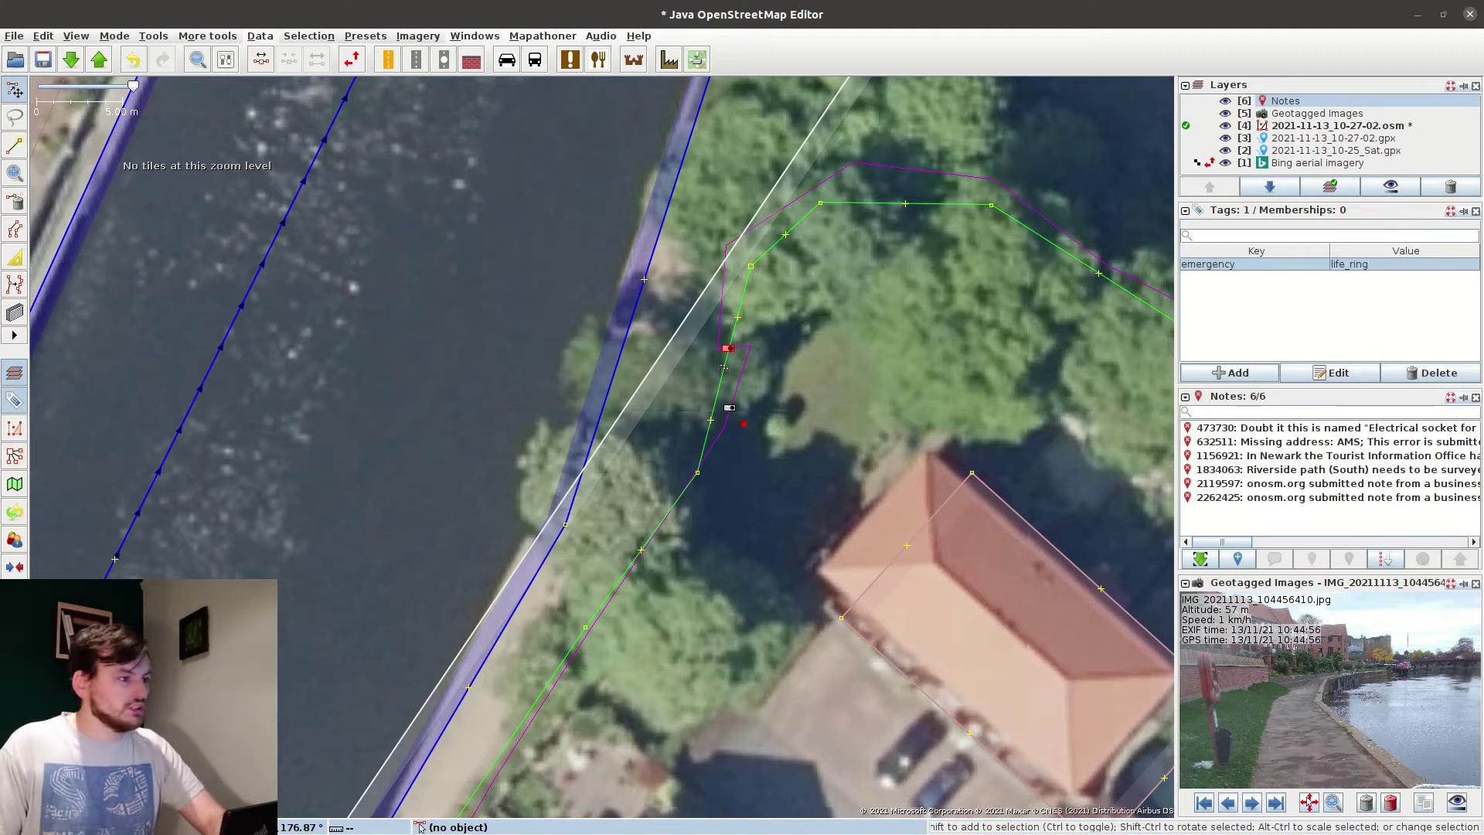
Inspect the next survey photo and draw a line near the riverside footway for the fence it shows.
{"action": "scroll", "coordinate": [1221, 696], "scroll_direction": "up", "scroll_amount": 3}
{"action": "left_click", "coordinate": [1252, 803]}
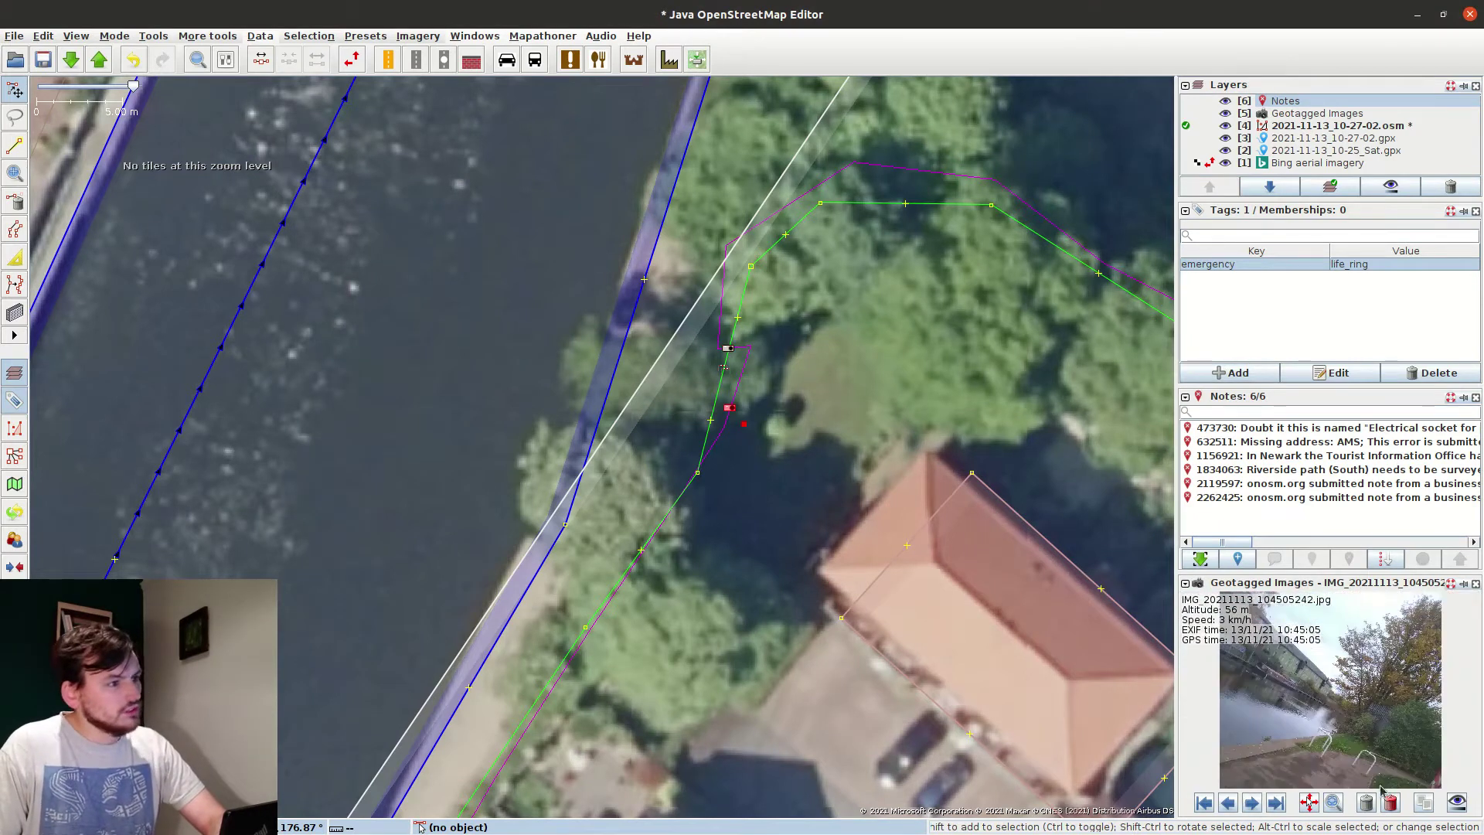
{"action": "scroll", "coordinate": [1366, 782], "scroll_direction": "up", "scroll_amount": 3}
{"action": "left_click_drag", "start_coordinate": [1308, 683], "coordinate": [1382, 771]}
{"action": "left_click", "coordinate": [801, 265]}
{"action": "scroll", "coordinate": [801, 265], "scroll_direction": "down", "scroll_amount": 2}
{"action": "left_click_drag", "start_coordinate": [801, 265], "coordinate": [575, 515]}
{"action": "key", "text": "a"}
{"action": "left_click", "coordinate": [536, 400]}
{"action": "left_click", "coordinate": [1049, 670]}
{"action": "key", "text": "s"}
Tag the newly drawn line as barrier=fence.
{"action": "left_click", "coordinate": [1230, 372]}
{"action": "type", "text": "barrier"}
{"action": "key", "text": "Tab"}
{"action": "type", "text": "fence"}
{"action": "key", "text": "Return"}
Copy the life ring node to the next photo's location further south along the riverside path and adjust its position.
{"action": "left_click_drag", "start_coordinate": [660, 737], "coordinate": [654, 395]}
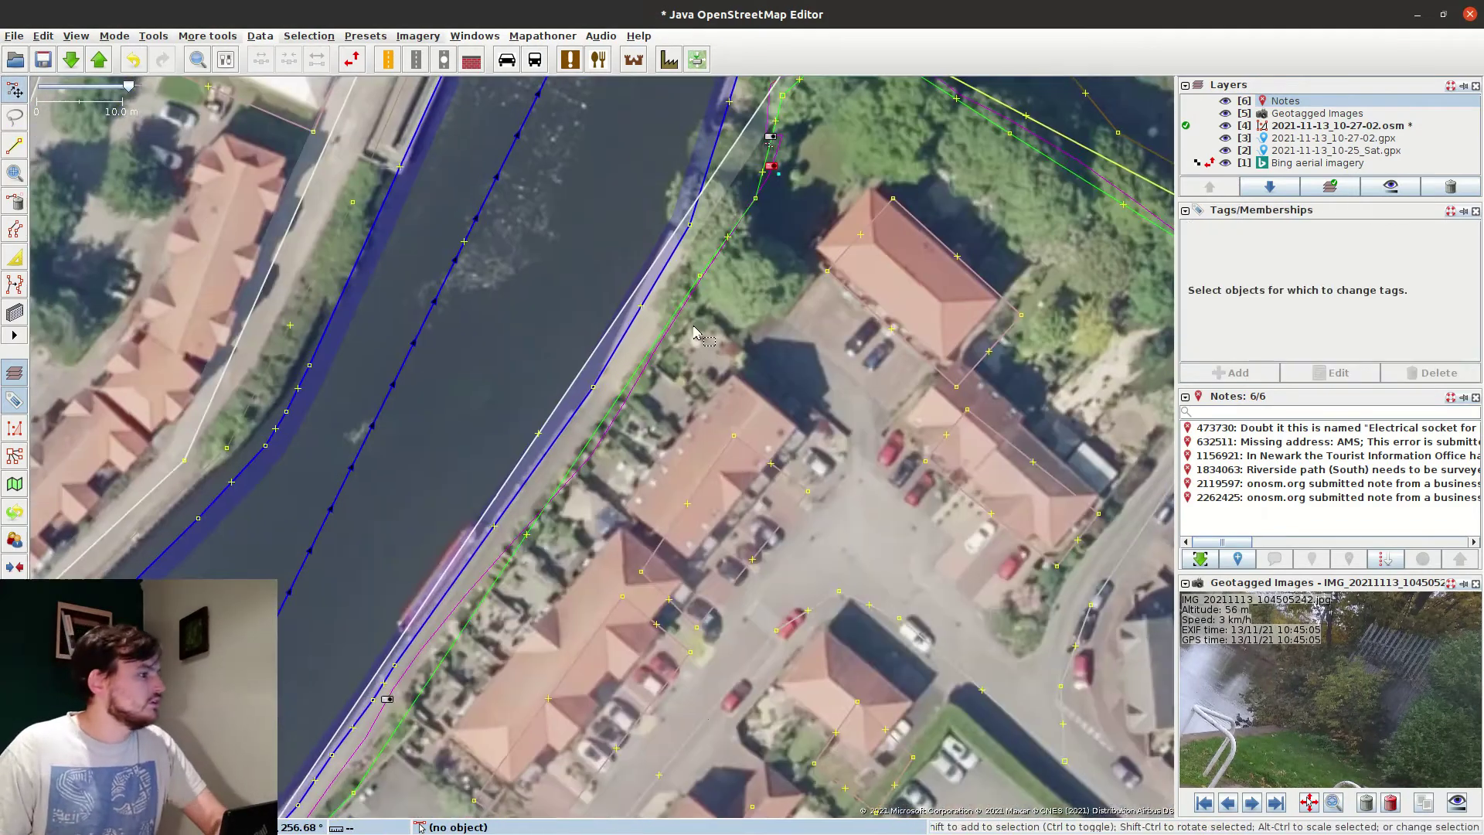
{"action": "scroll", "coordinate": [654, 395], "scroll_direction": "down", "scroll_amount": 2}
{"action": "left_click_drag", "start_coordinate": [974, 193], "coordinate": [623, 698]}
{"action": "left_click", "coordinate": [1251, 802]}
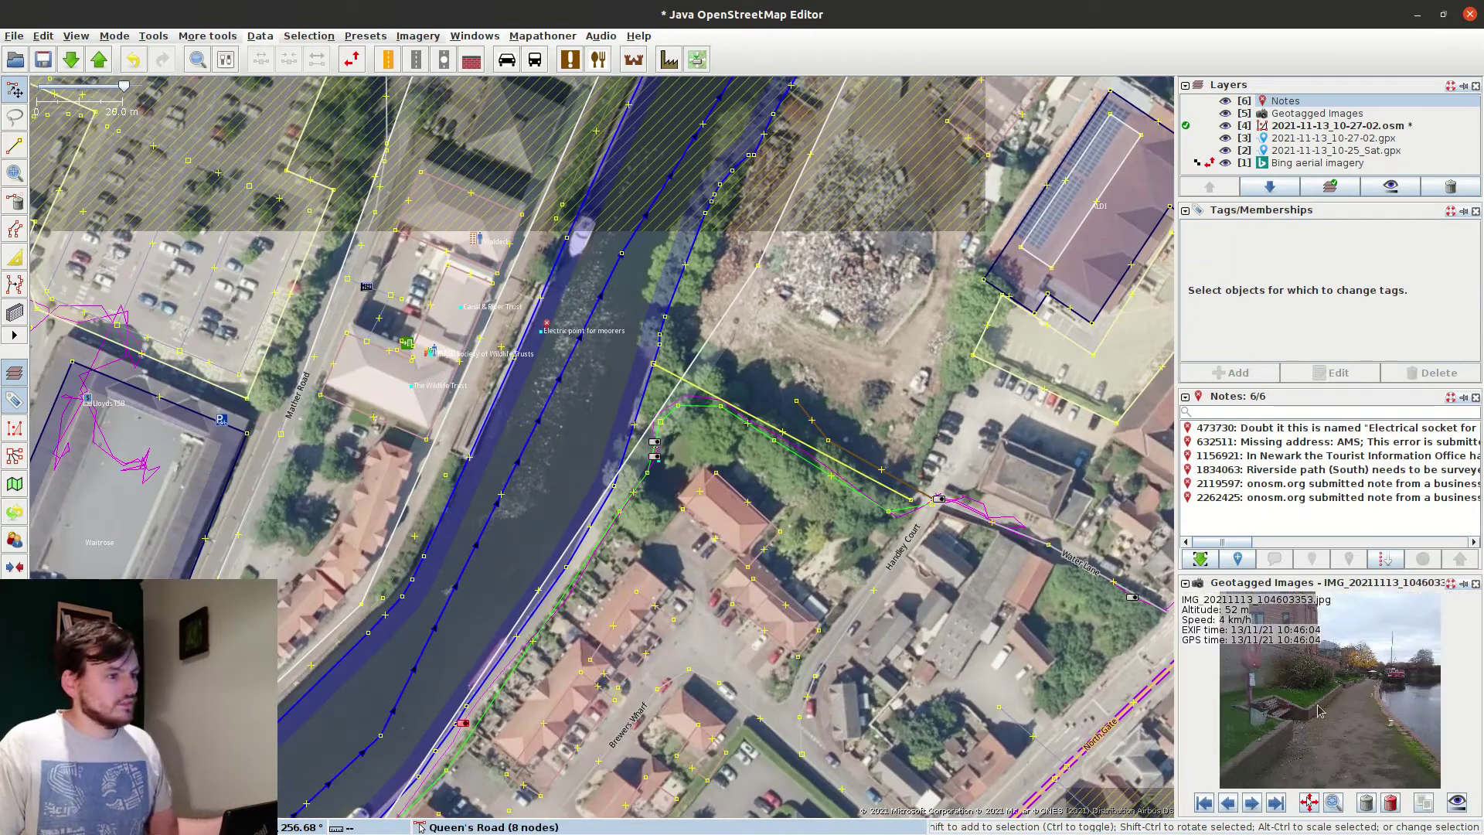
{"action": "left_click_drag", "start_coordinate": [473, 672], "coordinate": [583, 537]}
{"action": "scroll", "coordinate": [766, 325], "scroll_direction": "up", "scroll_amount": 4}
{"action": "left_click", "coordinate": [789, 308]}
{"action": "scroll", "coordinate": [780, 317], "scroll_direction": "down", "scroll_amount": 2}
{"action": "left_click_drag", "start_coordinate": [578, 810], "coordinate": [642, 714]}
{"action": "scroll", "coordinate": [479, 711], "scroll_direction": "up", "scroll_amount": 2}
{"action": "left_click_drag", "start_coordinate": [479, 710], "coordinate": [657, 347]}
{"action": "left_click", "coordinate": [640, 425]}
{"action": "key", "text": "ctrl+v"}
{"action": "left_click_drag", "start_coordinate": [640, 421], "coordinate": [639, 402]}
Place another node beside the pasted life ring and add a tag to it.
{"action": "key", "text": "a"}
{"action": "left_click", "coordinate": [629, 418]}
{"action": "key", "text": "s"}
{"action": "left_click", "coordinate": [1253, 374]}
{"action": "key", "text": "Return"}
Copy the newly tagged node and paste copies of it along the riverside path.
{"action": "scroll", "coordinate": [1314, 672], "scroll_direction": "up", "scroll_amount": 3}
{"action": "key", "text": "ctrl+c"}
{"action": "key", "text": "ctrl+v"}
{"action": "left_click_drag", "start_coordinate": [387, 735], "coordinate": [474, 616]}
{"action": "key", "text": "ctrl+v"}
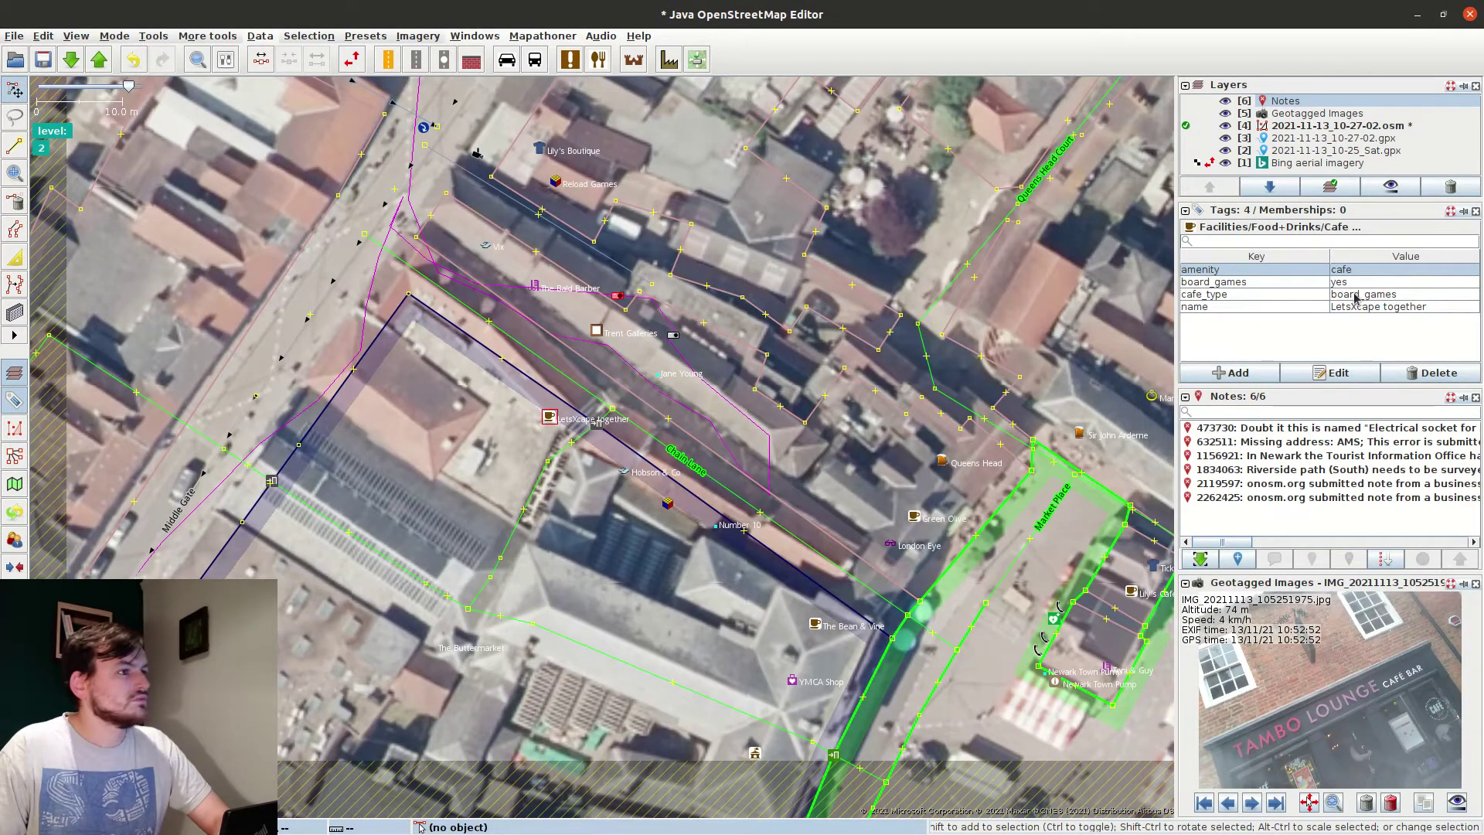
Delete the cafe_type and board_games tags from the LetsXcape together cafe node.
{"action": "left_click", "coordinate": [1355, 297]}
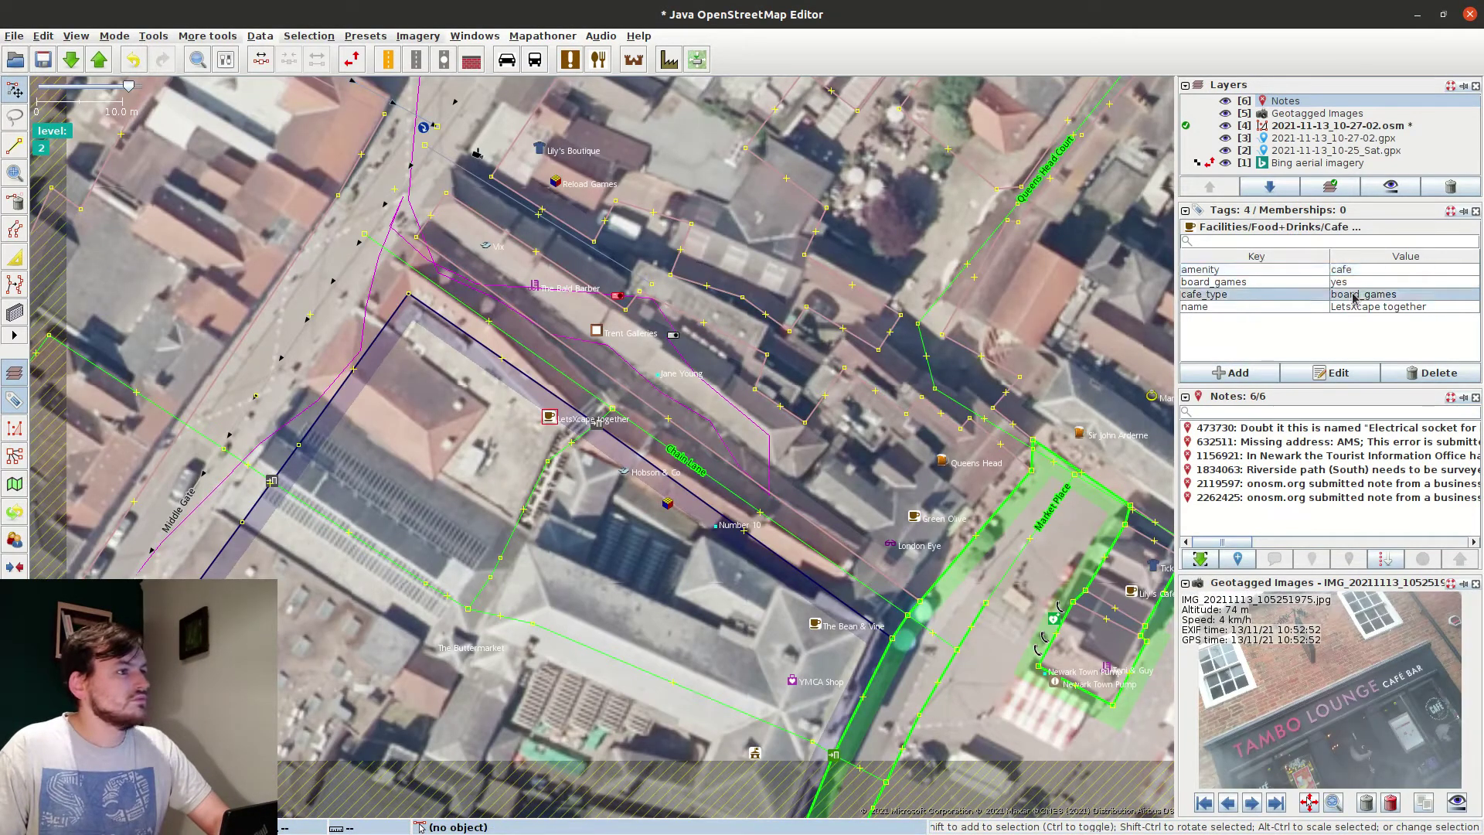
{"action": "key", "text": "Delete"}
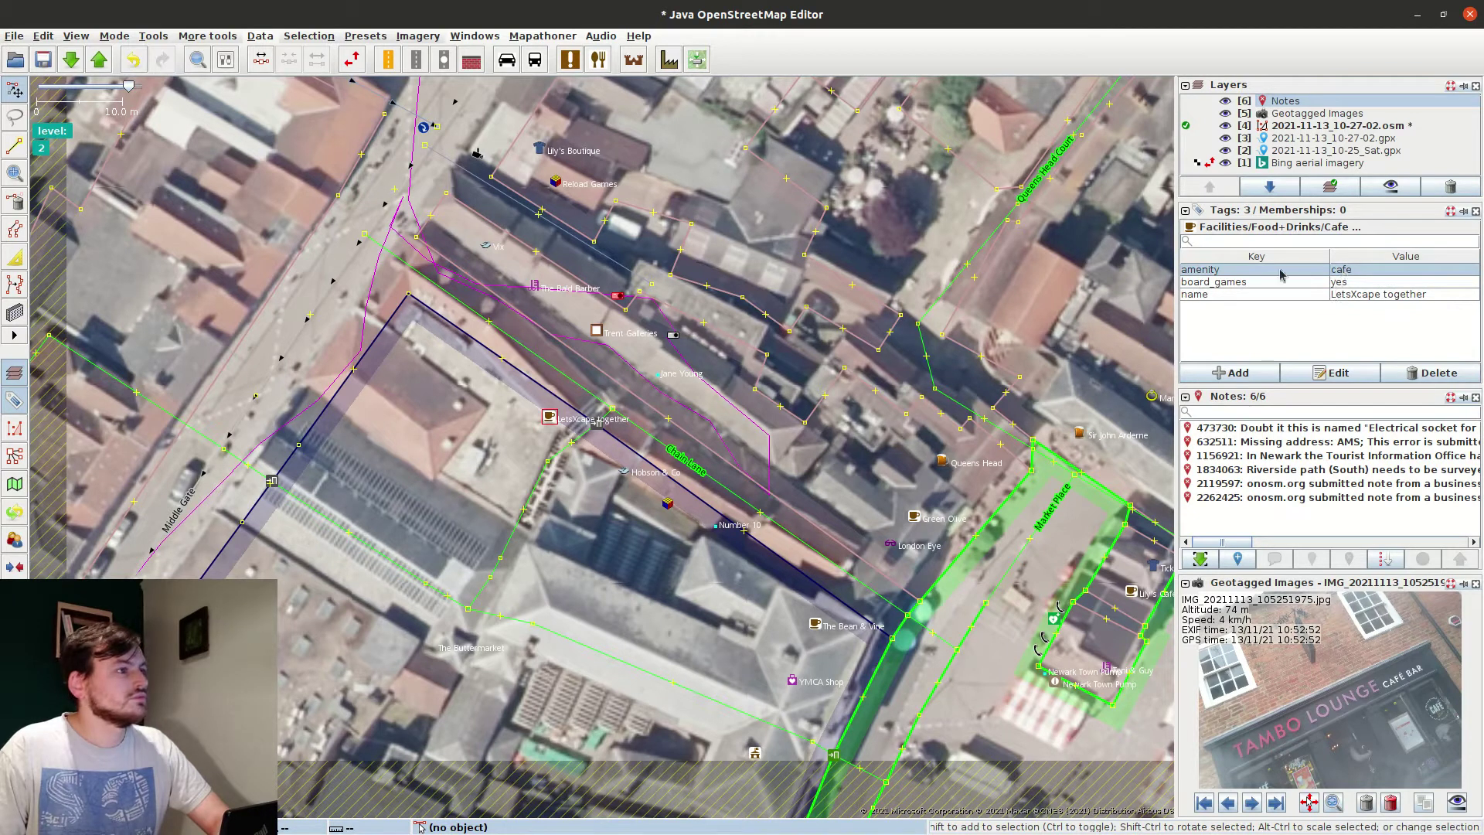
{"action": "left_click", "coordinate": [1253, 281]}
{"action": "key", "text": "Delete"}
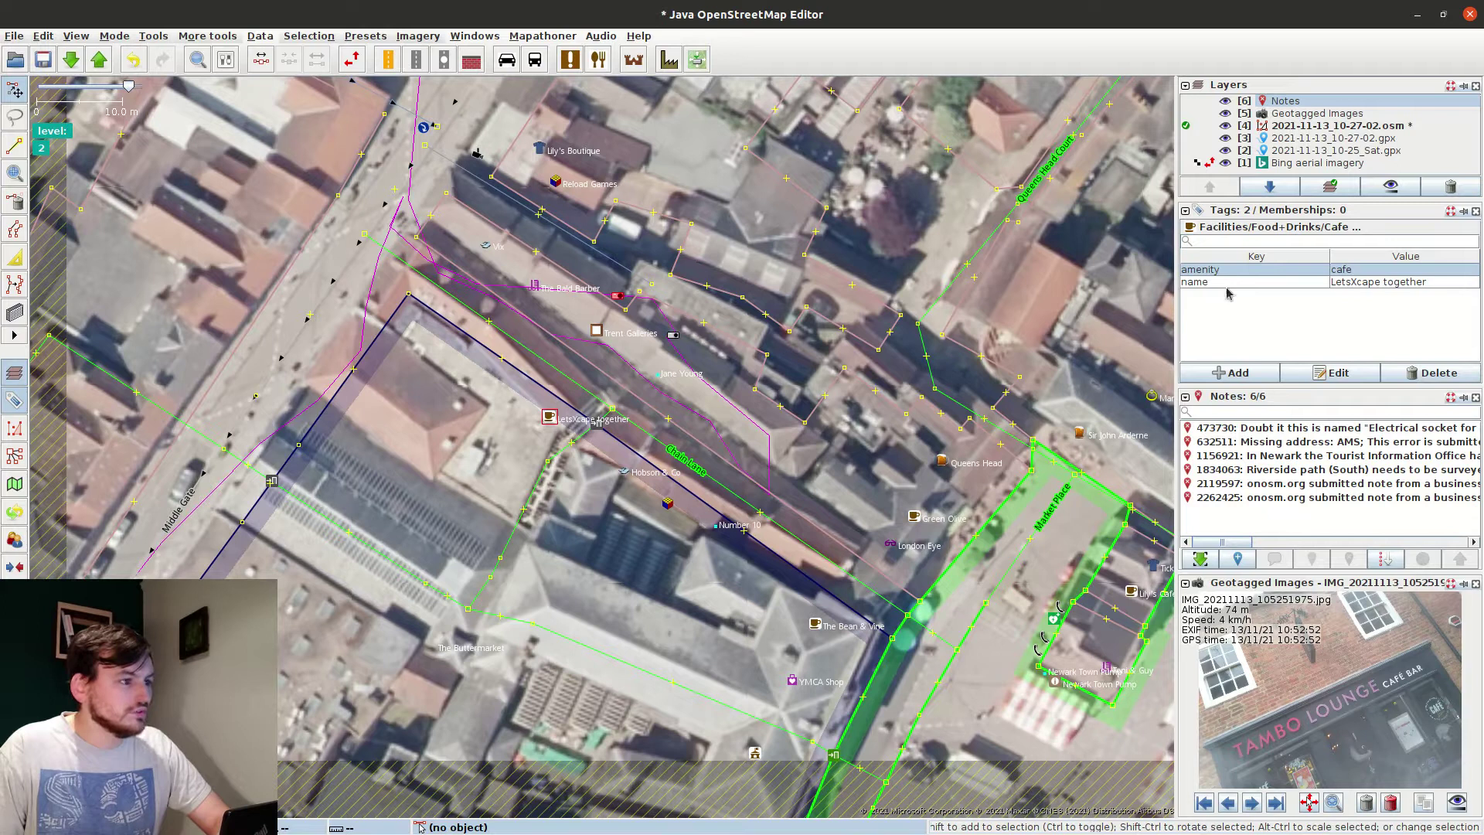
Change the key of the cafe's name tag to old_name, keeping the value LetsXcape together.
{"action": "double_click", "coordinate": [1267, 288]}
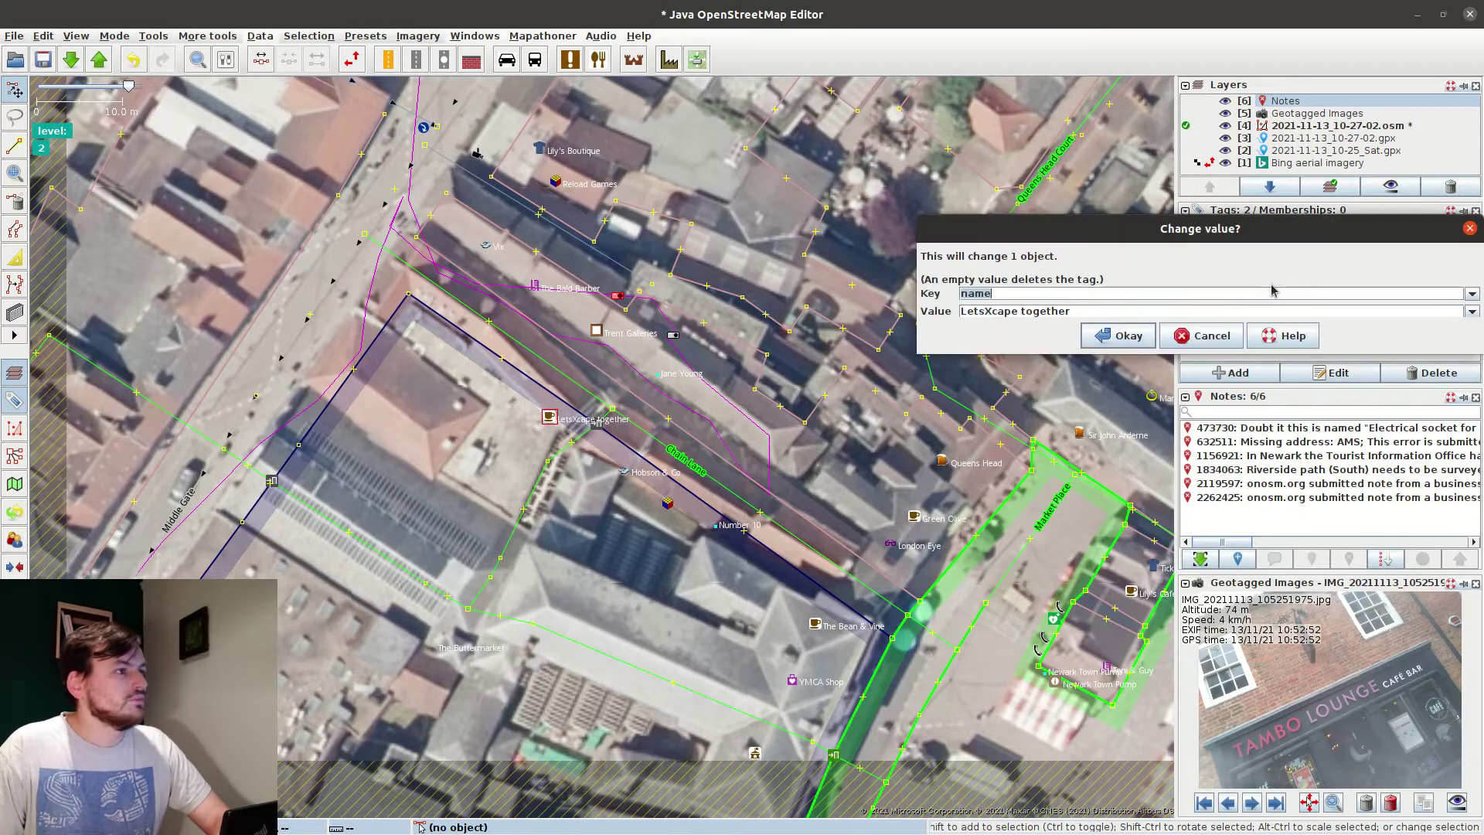
{"action": "type", "text": "old_name"}
{"action": "key", "text": "Return"}
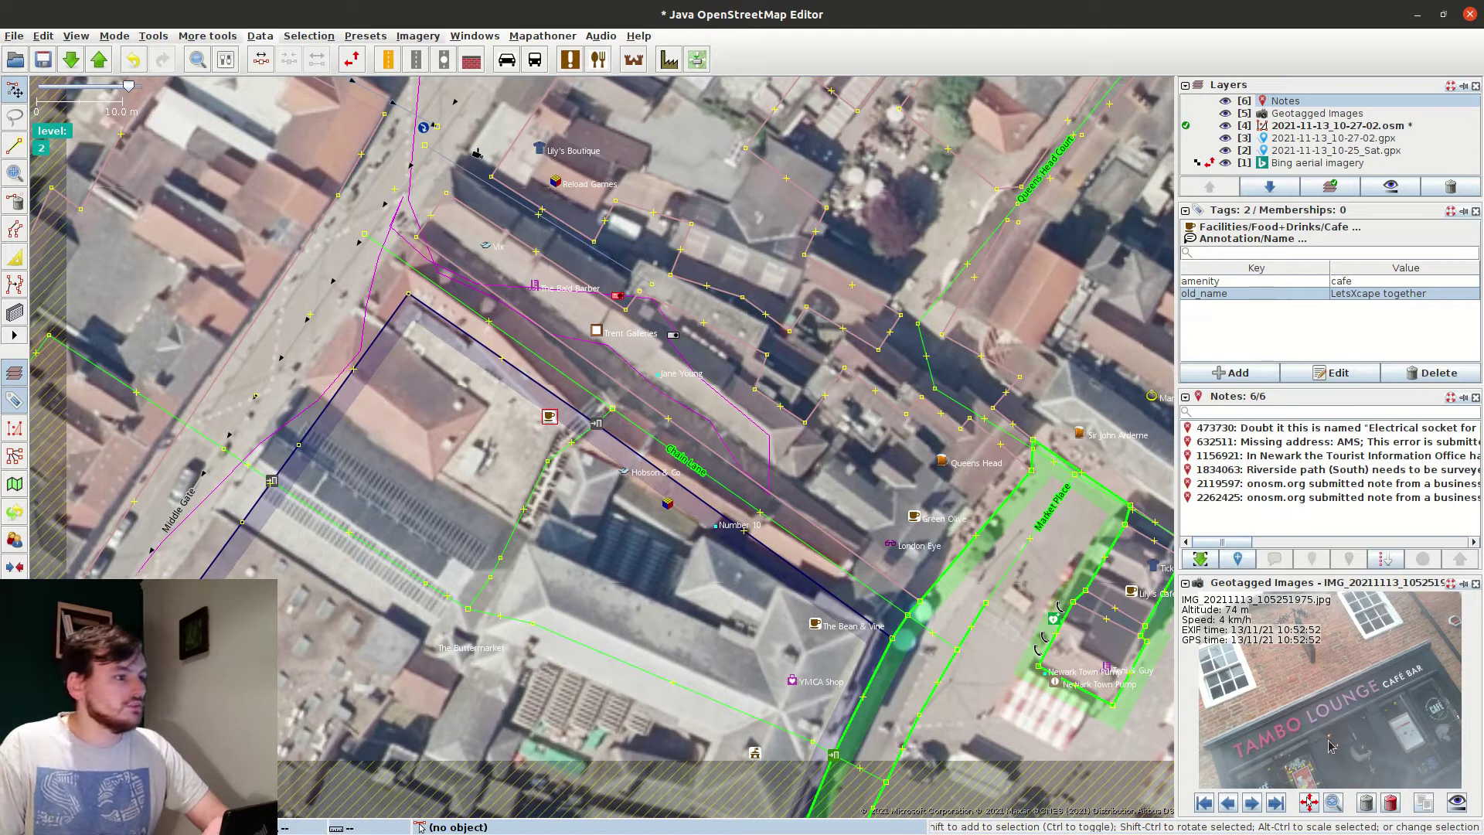
Add the tag name=Tambo Lounge to the cafe node and deselect it.
{"action": "left_click", "coordinate": [1258, 373]}
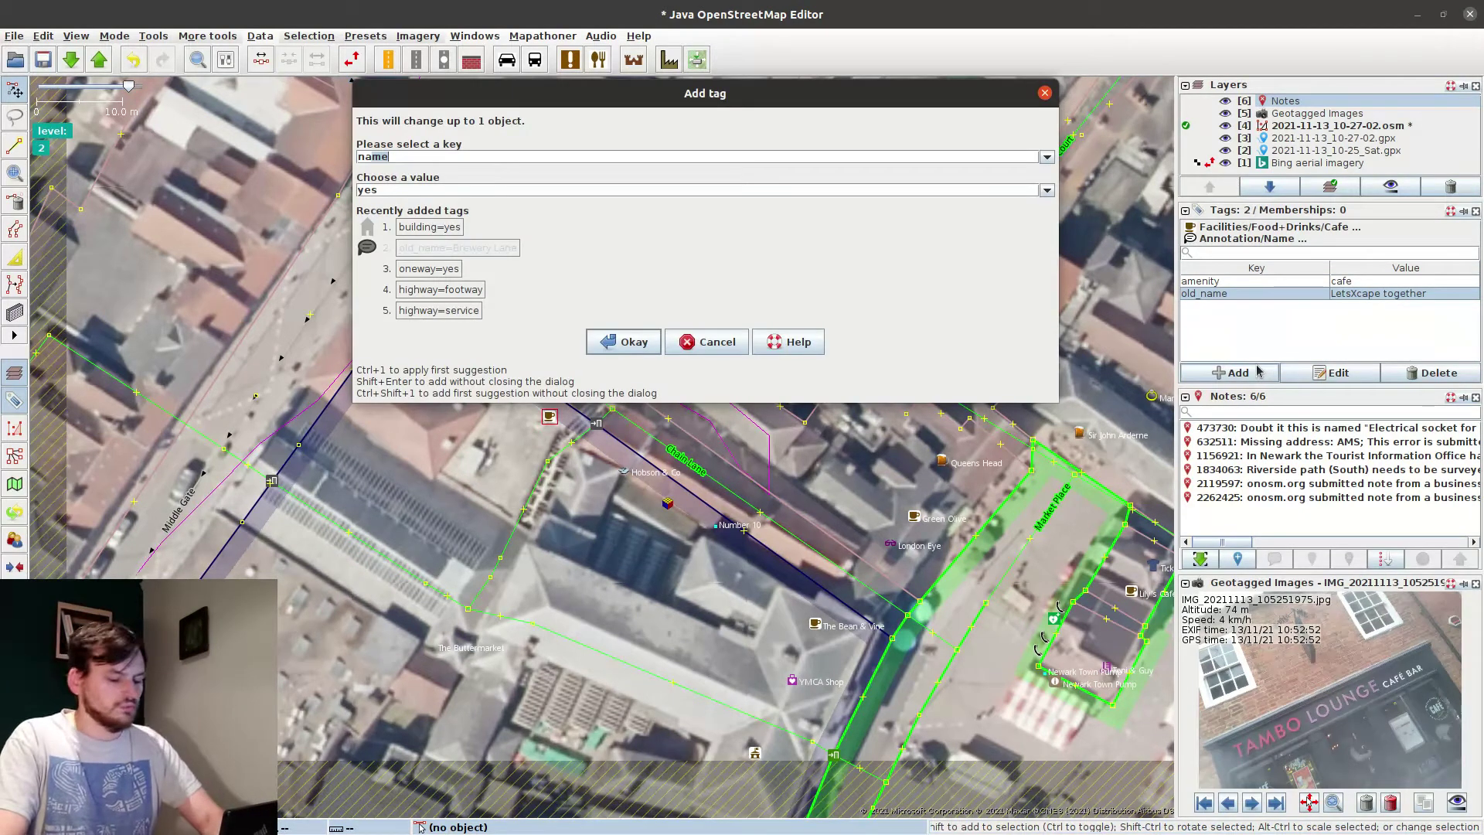
{"action": "key", "text": "Tab"}
{"action": "type", "text": "Ta"}
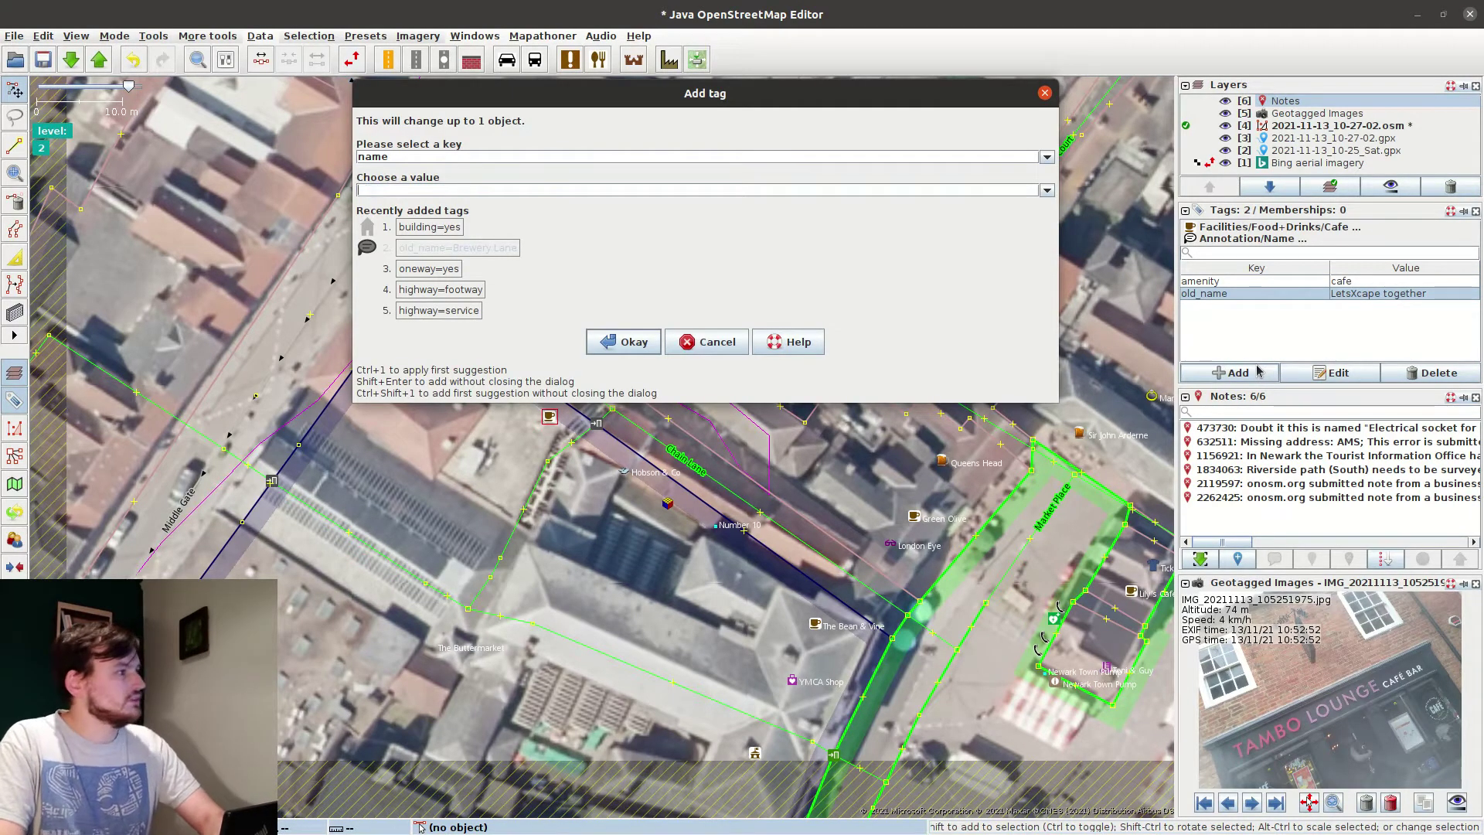
{"action": "type", "text": "mbo L"}
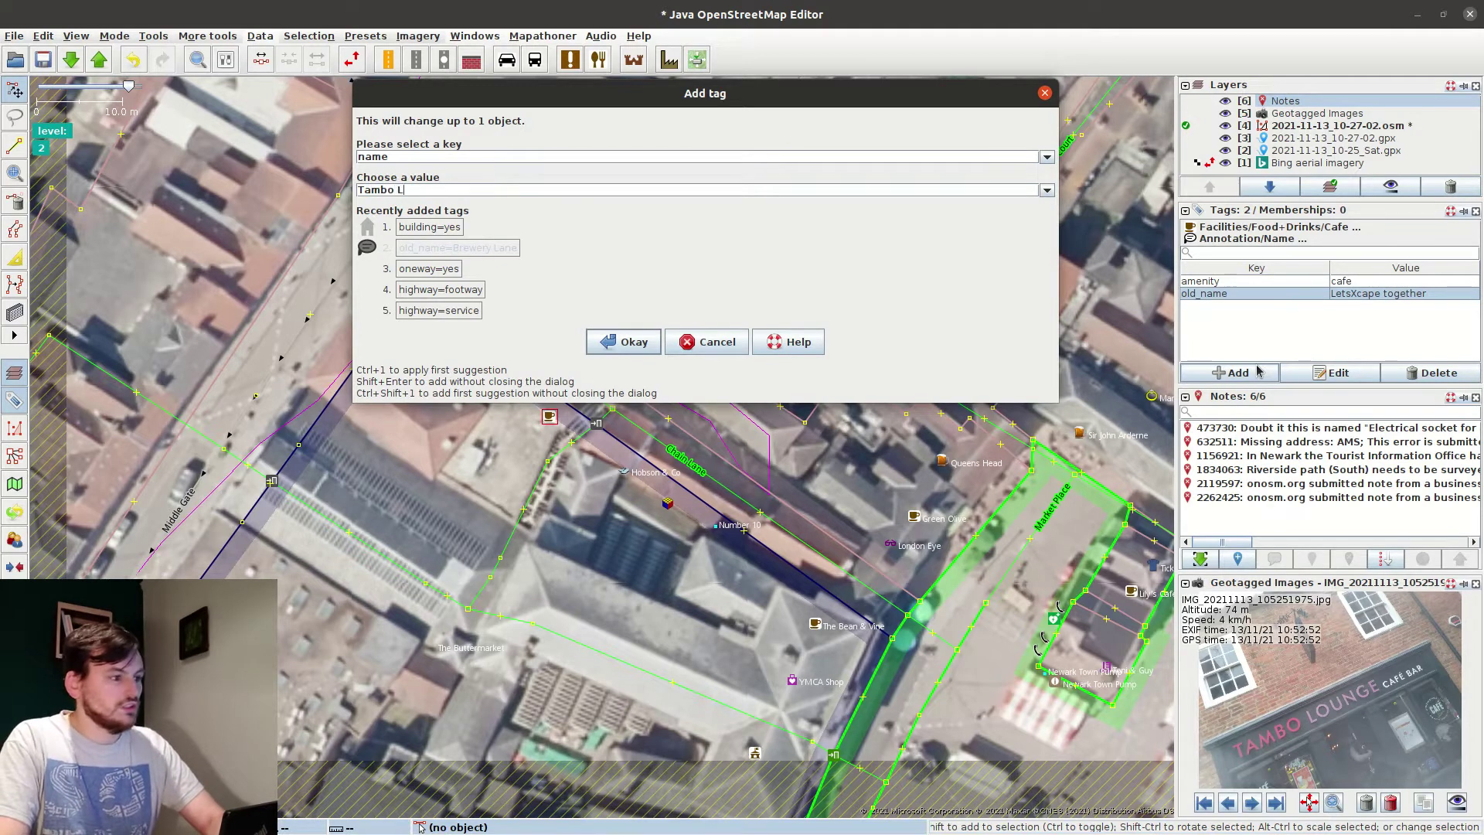
{"action": "type", "text": "ounge"}
{"action": "key", "text": "Return"}
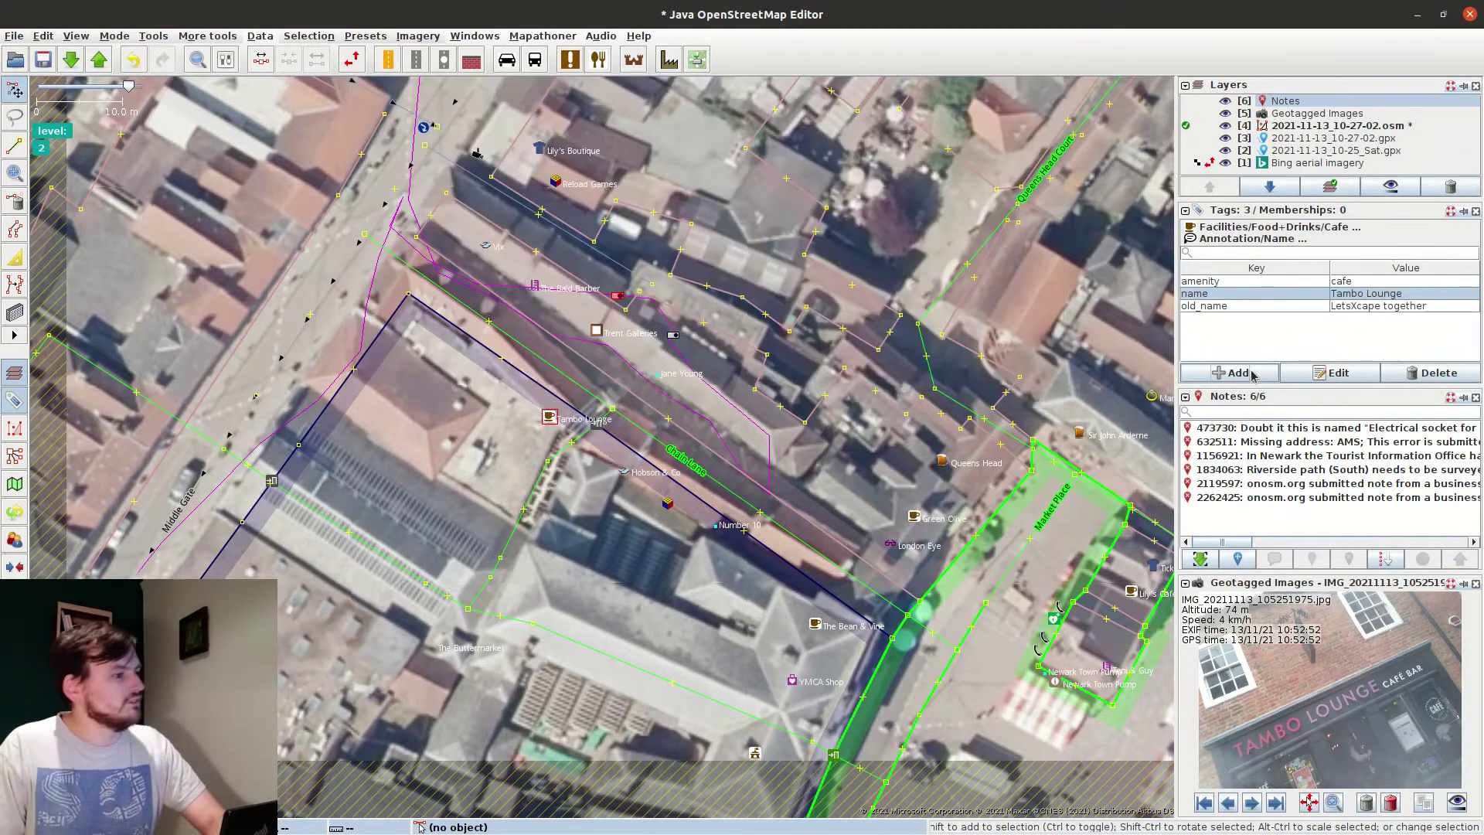
{"action": "left_click", "coordinate": [618, 581]}
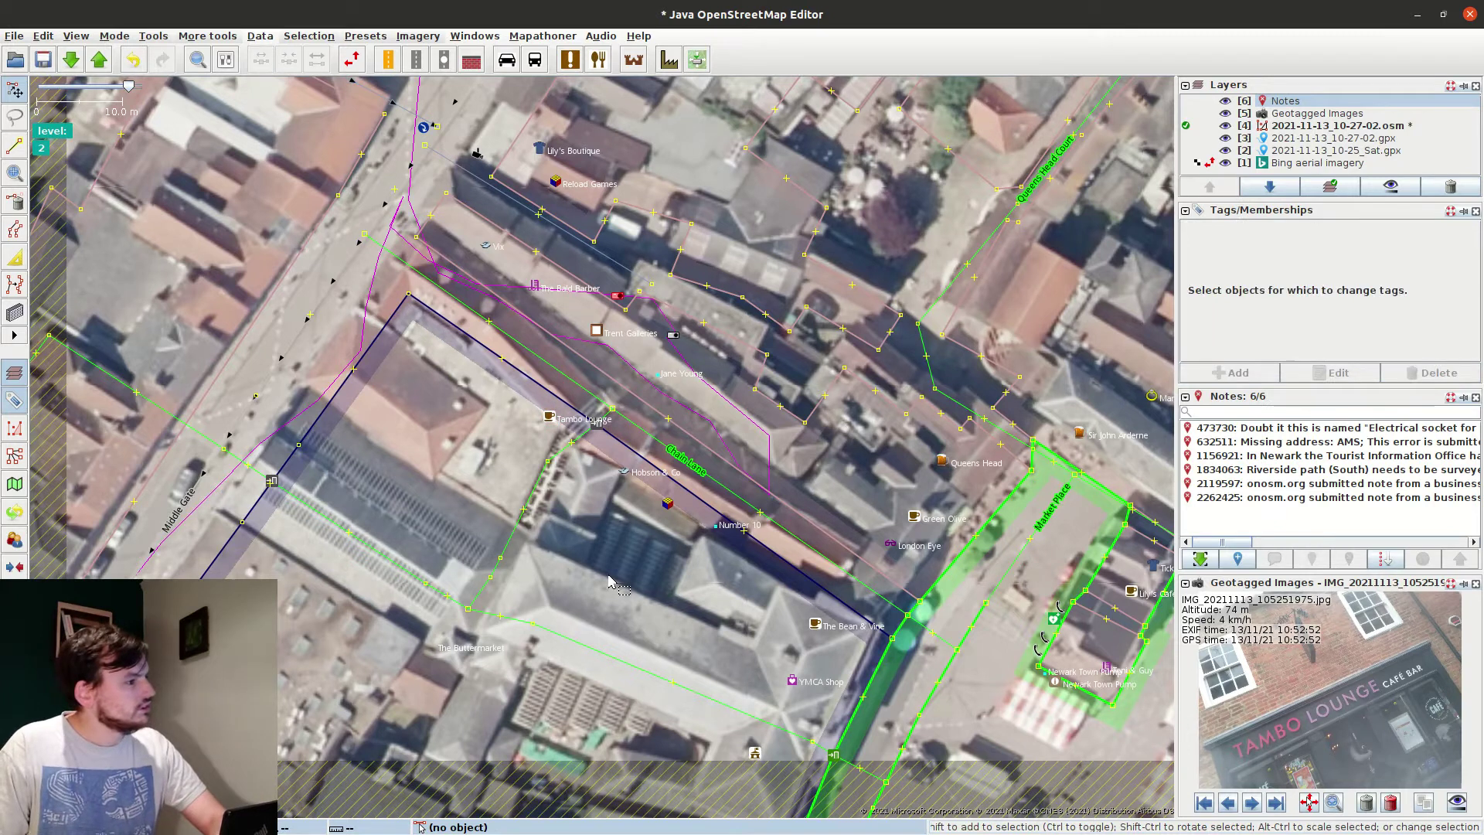
Open the next geotagged photo and examine its location on the map around the southern end of Middle Gate.
{"action": "scroll", "coordinate": [608, 580], "scroll_direction": "down", "scroll_amount": 2}
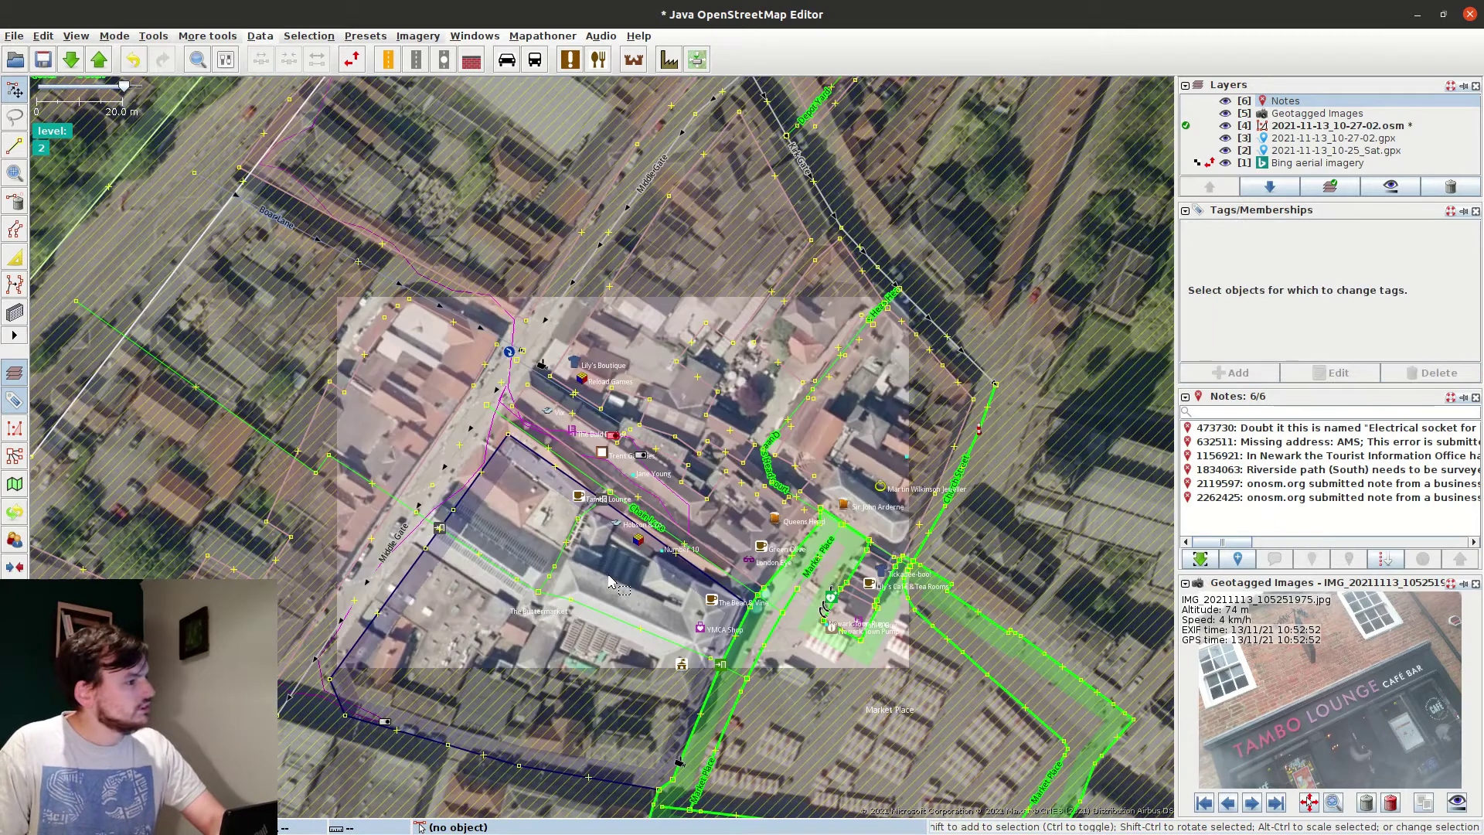
{"action": "left_click", "coordinate": [1251, 804]}
{"action": "left_click_drag", "start_coordinate": [841, 694], "coordinate": [821, 468]}
{"action": "left_click_drag", "start_coordinate": [441, 517], "coordinate": [706, 551]}
{"action": "scroll", "coordinate": [472, 568], "scroll_direction": "up", "scroll_amount": 1}
{"action": "scroll", "coordinate": [510, 537], "scroll_direction": "up", "scroll_amount": 2}
{"action": "scroll", "coordinate": [575, 549], "scroll_direction": "down", "scroll_amount": 1}
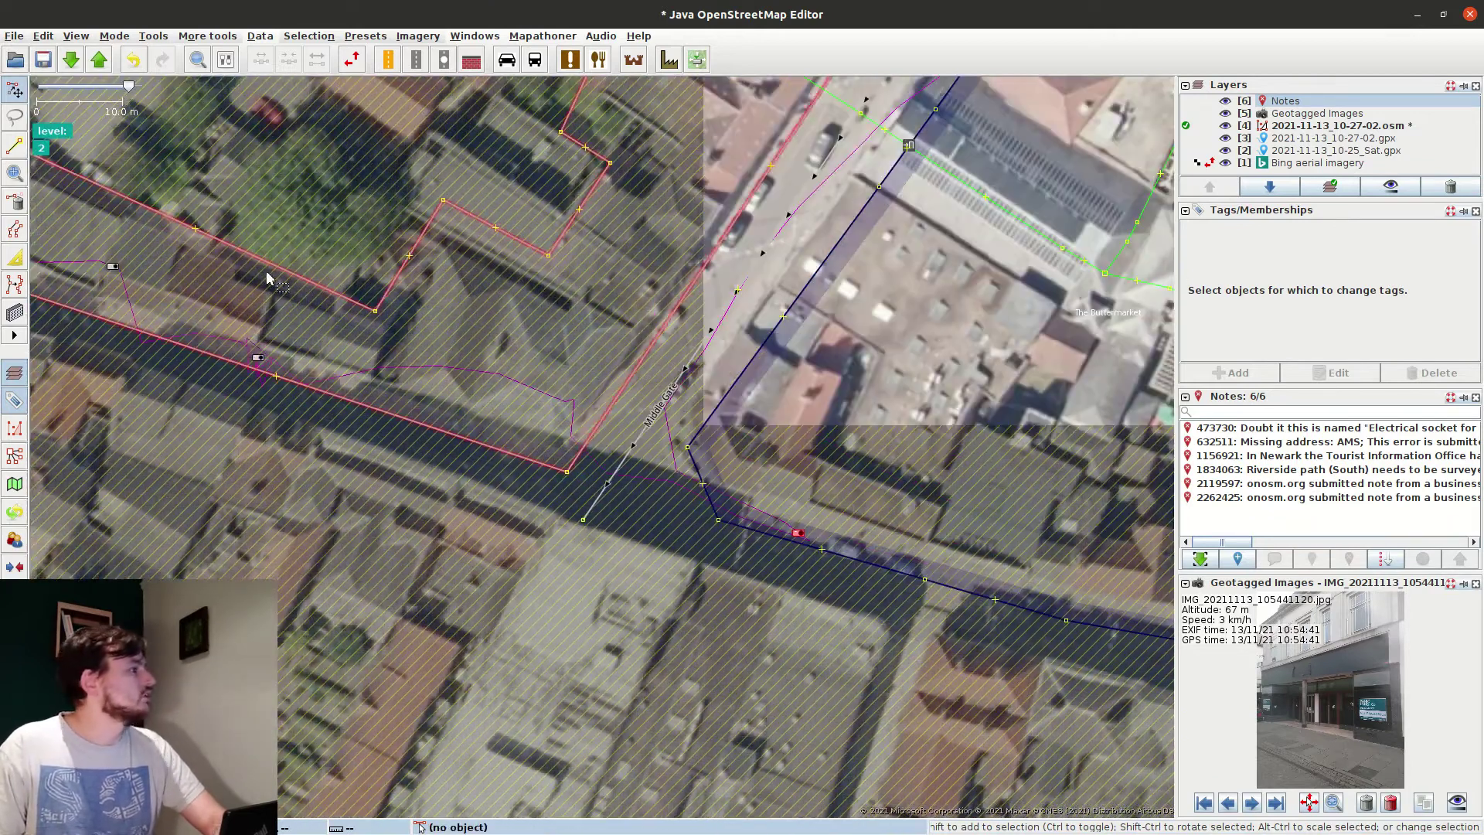
Download OpenStreetMap data and notes for a larger area covering Newark Castle Gardens, Castle Gate, Middle Gate and Stodman Street.
{"action": "left_click", "coordinate": [70, 59]}
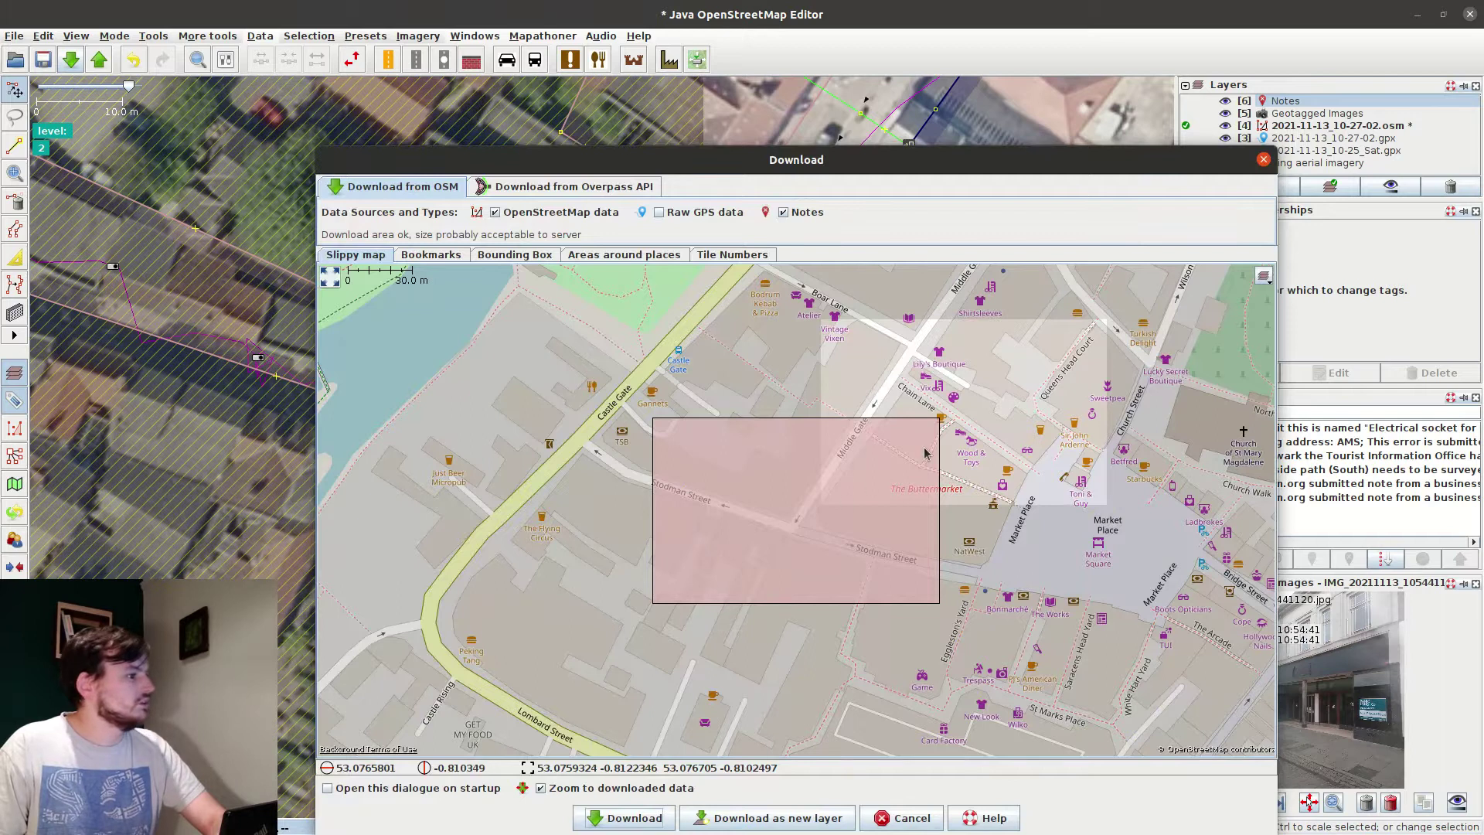
{"action": "mouse_move", "coordinate": [935, 430]}
{"action": "left_mouse_down"}
{"action": "mouse_move", "coordinate": [595, 484]}
{"action": "mouse_move", "coordinate": [435, 540]}
{"action": "left_mouse_up"}
{"action": "left_click_drag", "start_coordinate": [986, 586], "coordinate": [491, 232]}
{"action": "left_click_drag", "start_coordinate": [743, 435], "coordinate": [748, 512]}
{"action": "scroll", "coordinate": [748, 512], "scroll_direction": "down", "scroll_amount": 1}
{"action": "left_click_drag", "start_coordinate": [867, 593], "coordinate": [608, 337]}
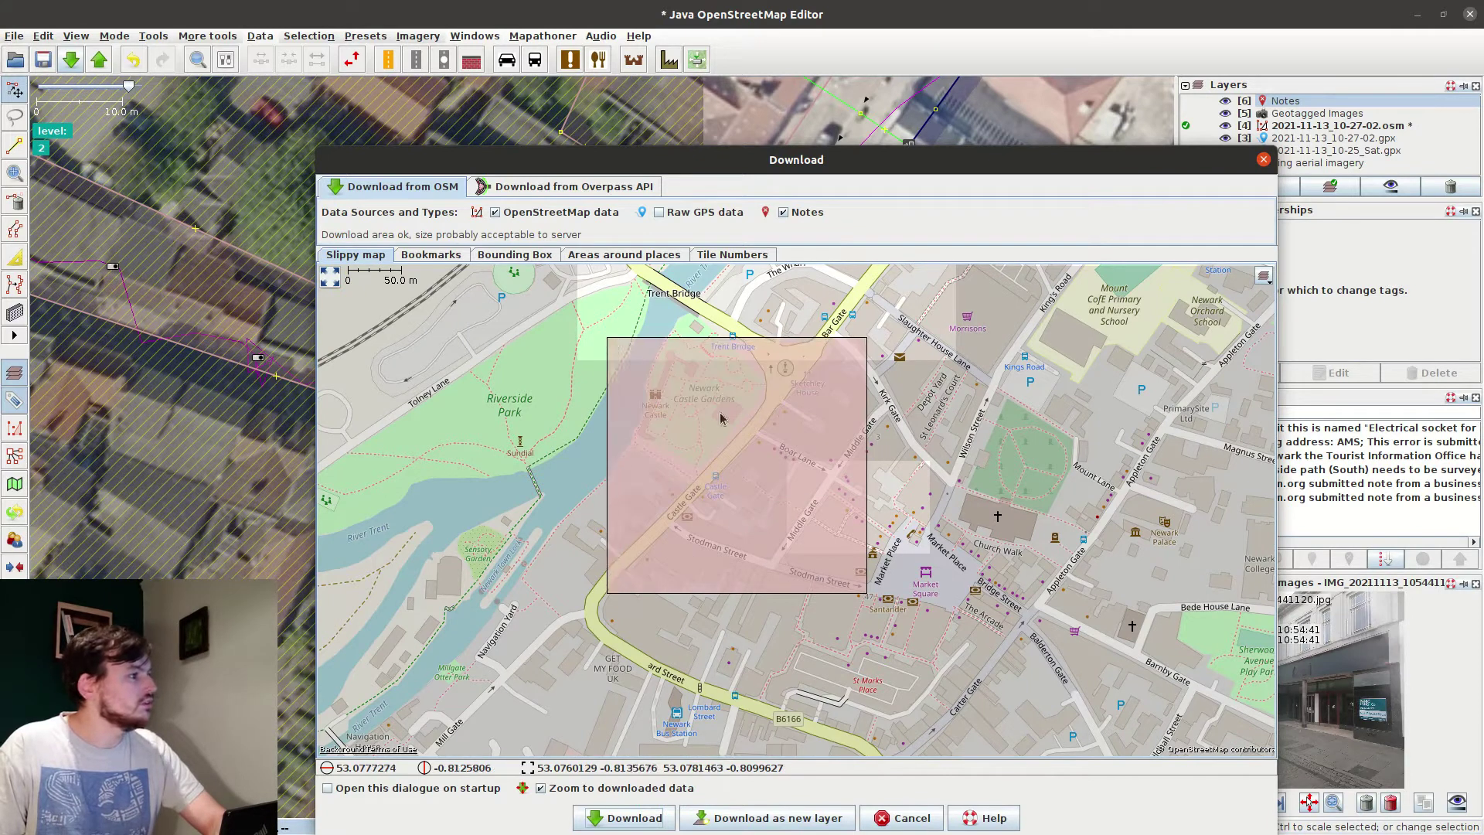
{"action": "left_click", "coordinate": [625, 817]}
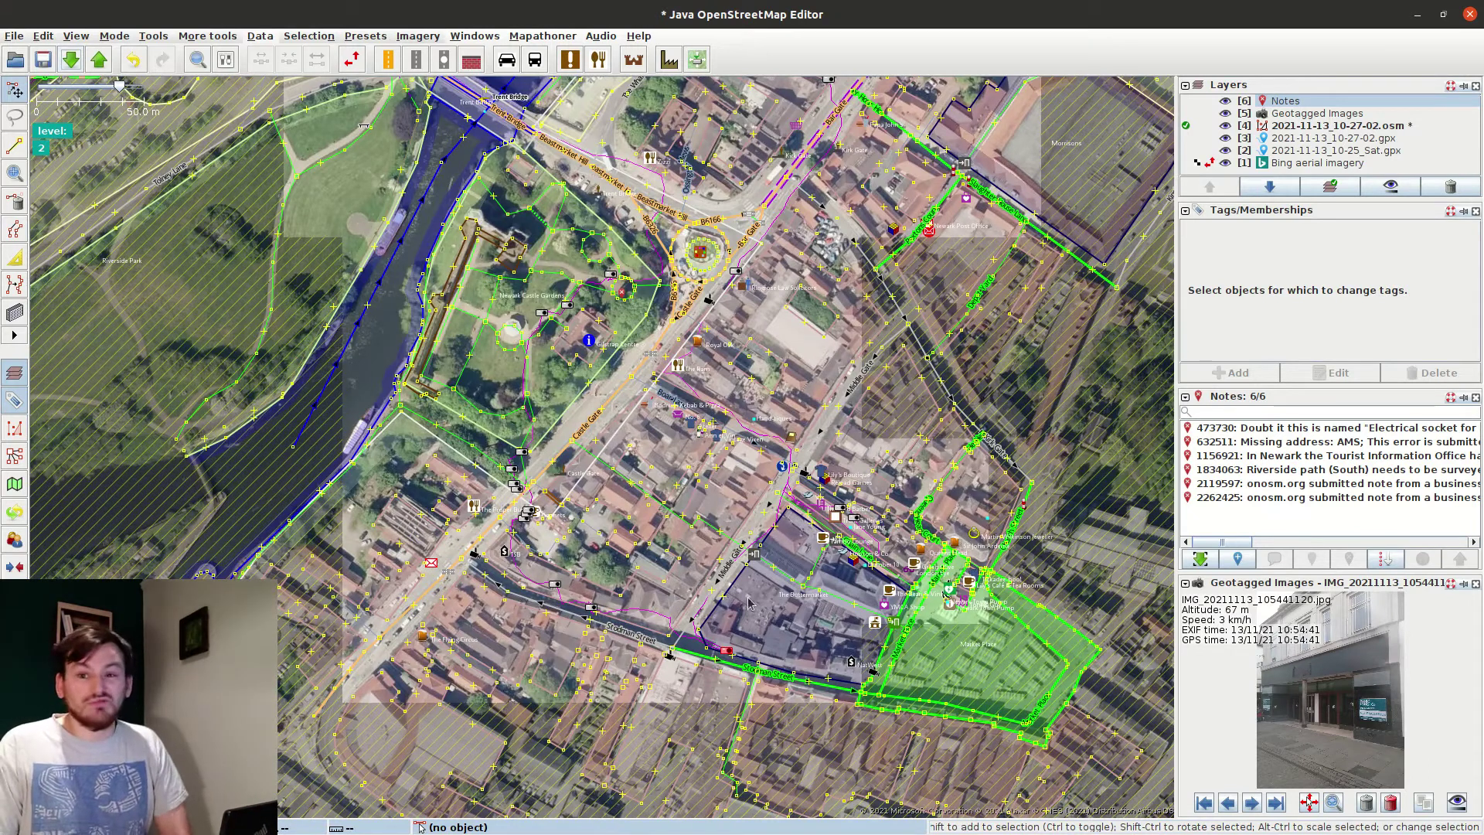
Examine the shopfront photo near Middle Gate and the mapped buildings along Stodman Street, and advance through the geotagged photos.
{"action": "scroll", "coordinate": [748, 603], "scroll_direction": "up", "scroll_amount": 4}
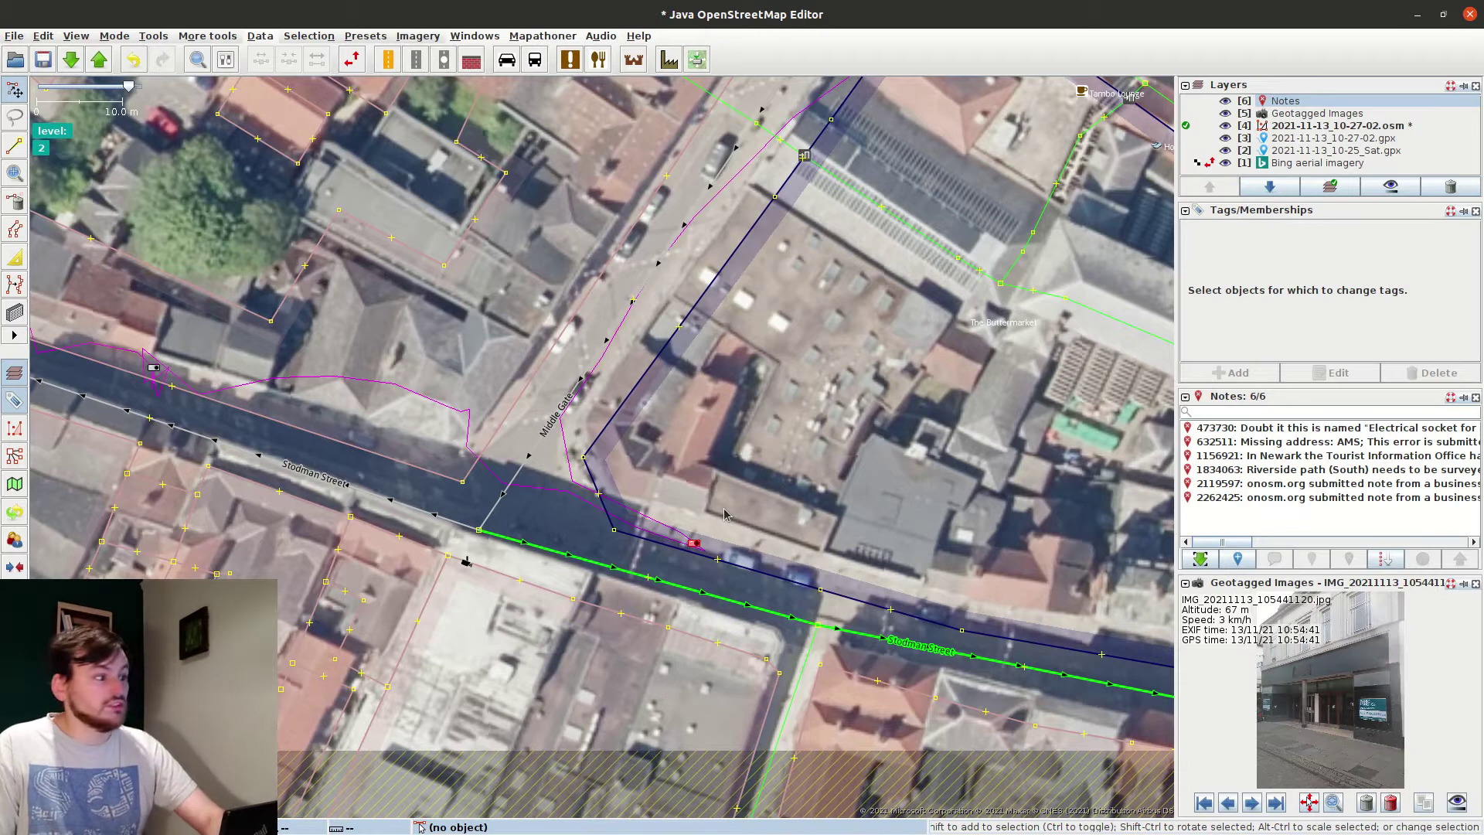
{"action": "scroll", "coordinate": [715, 660], "scroll_direction": "up", "scroll_amount": 4}
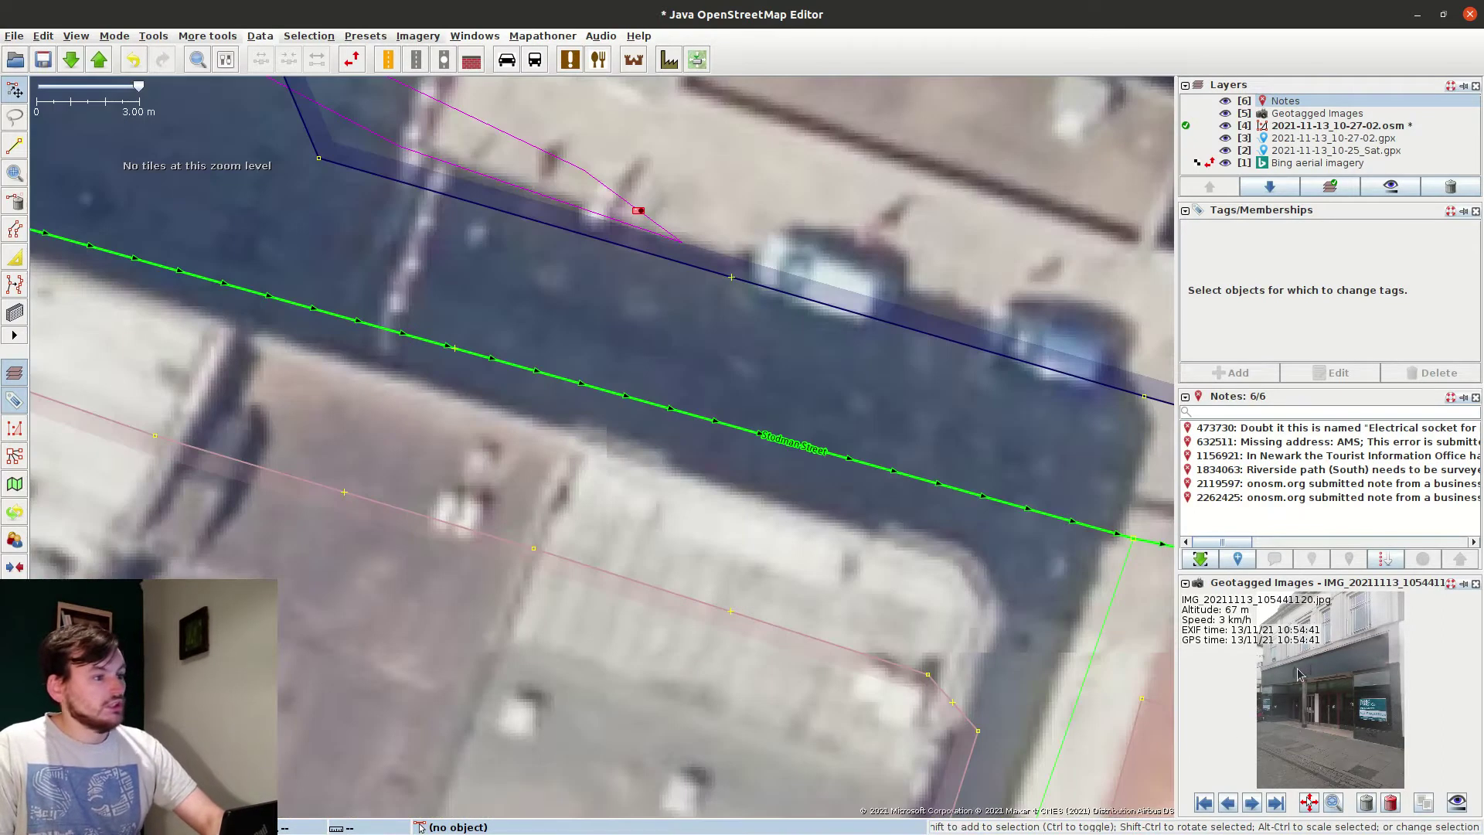
{"action": "scroll", "coordinate": [1298, 675], "scroll_direction": "up", "scroll_amount": 5}
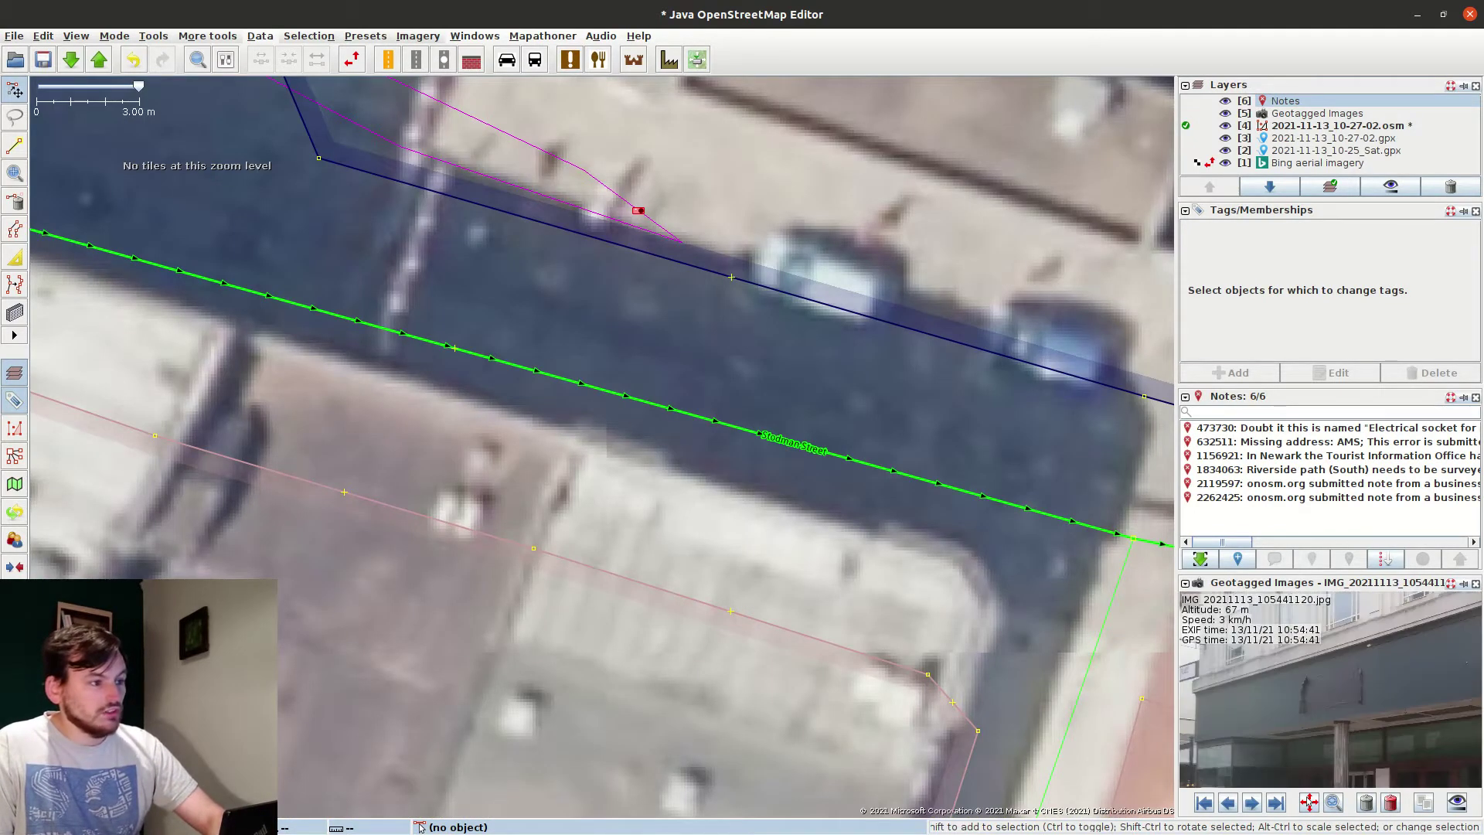
{"action": "scroll", "coordinate": [1314, 710], "scroll_direction": "up", "scroll_amount": 3}
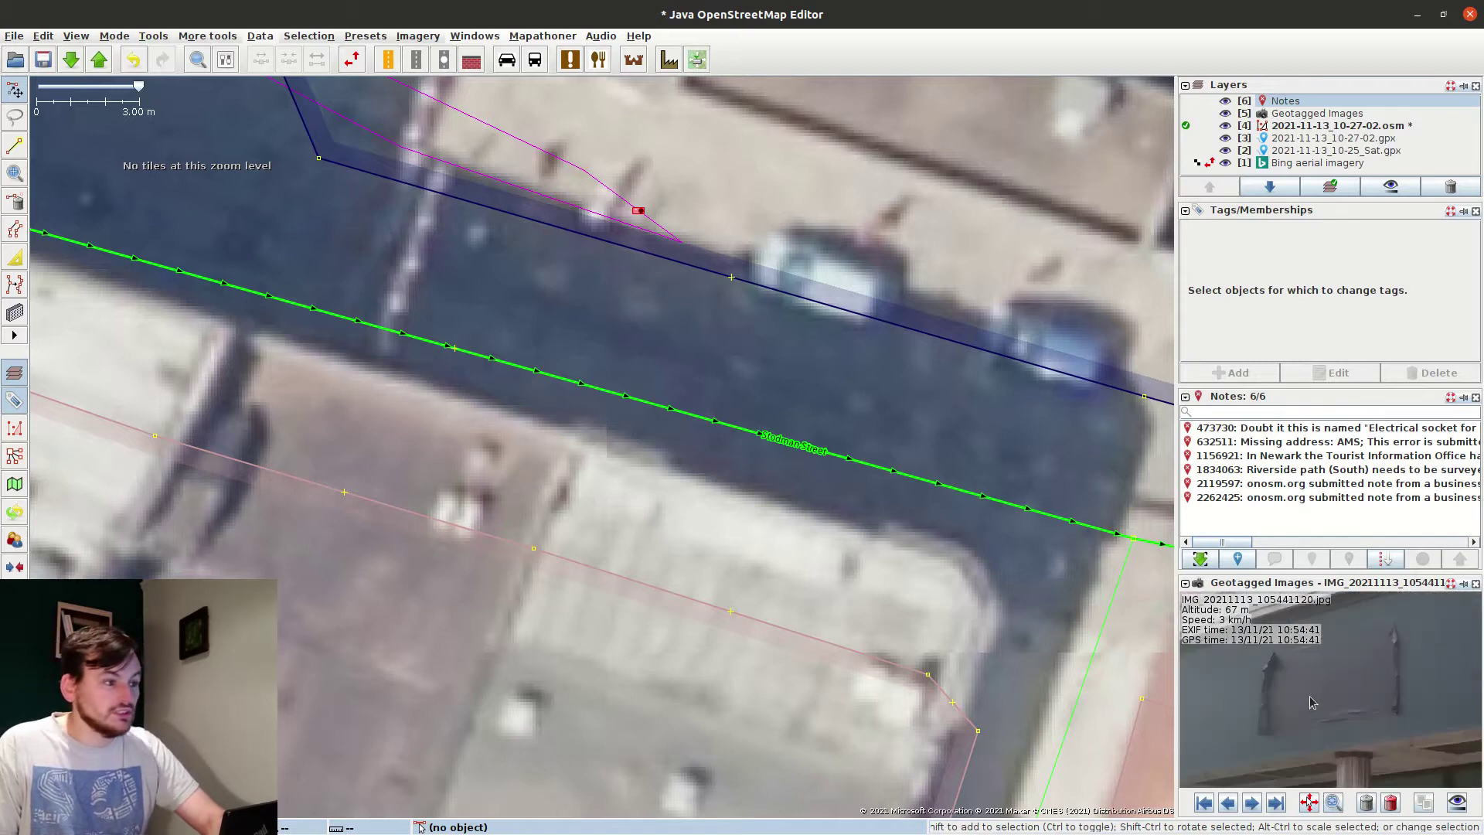
{"action": "scroll", "coordinate": [1311, 702], "scroll_direction": "down", "scroll_amount": 8}
{"action": "scroll", "coordinate": [746, 533], "scroll_direction": "down", "scroll_amount": 4}
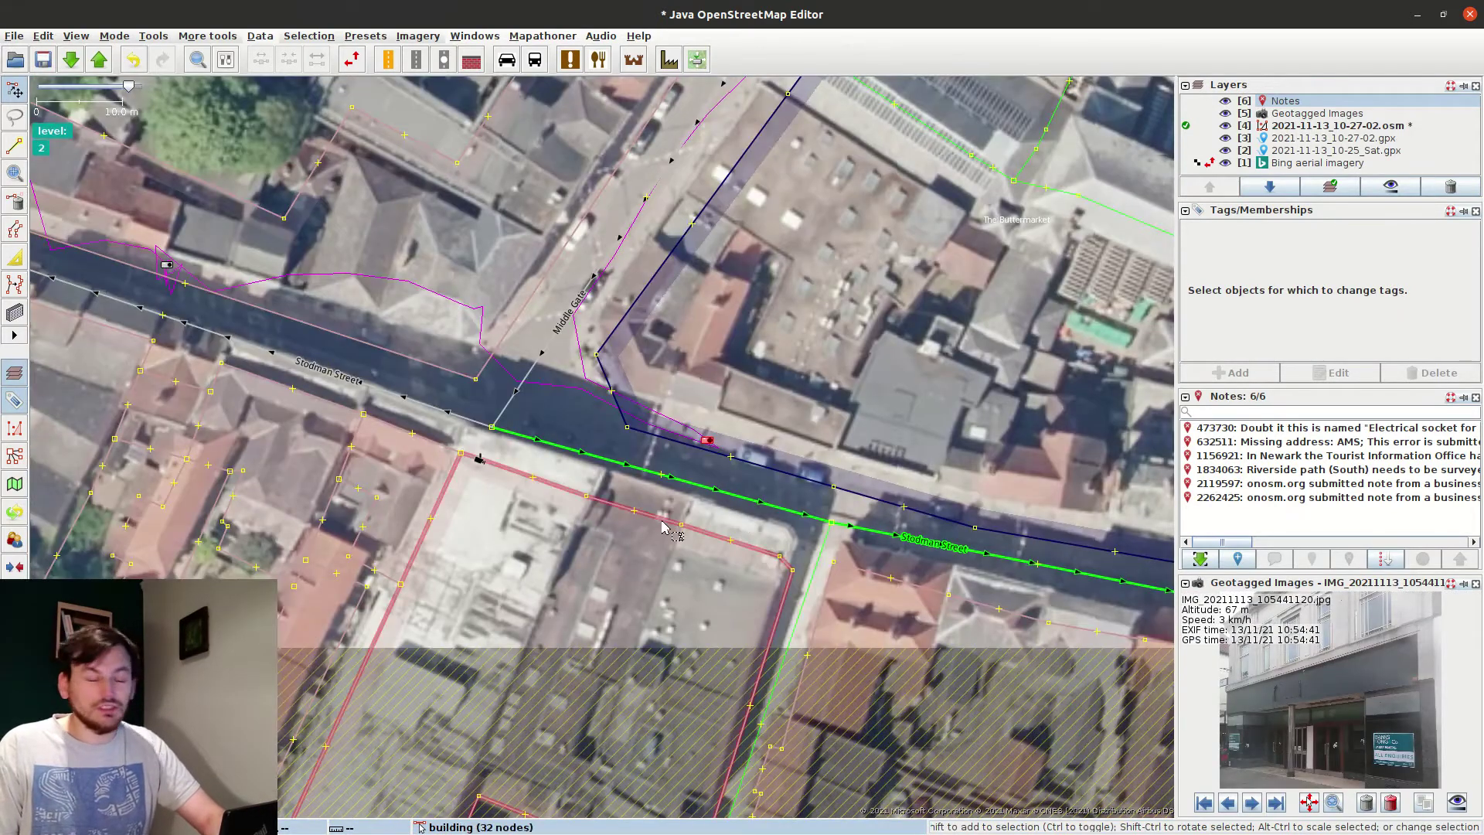
{"action": "scroll", "coordinate": [661, 527], "scroll_direction": "down", "scroll_amount": 4}
{"action": "left_click_drag", "start_coordinate": [552, 479], "coordinate": [699, 549]}
{"action": "scroll", "coordinate": [698, 549], "scroll_direction": "up", "scroll_amount": 4}
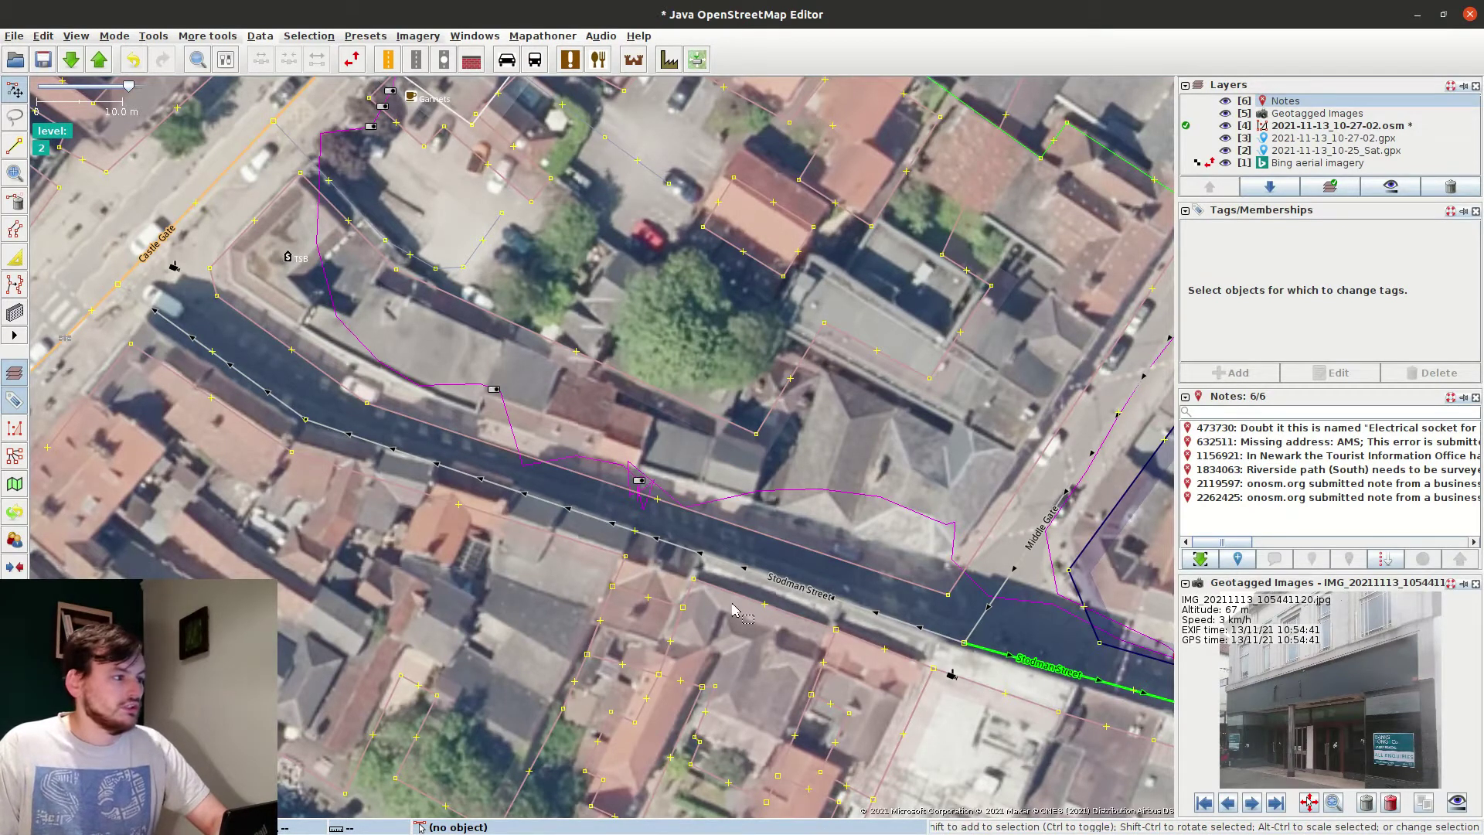
{"action": "left_click_drag", "start_coordinate": [672, 574], "coordinate": [716, 600]}
{"action": "left_click", "coordinate": [1251, 802]}
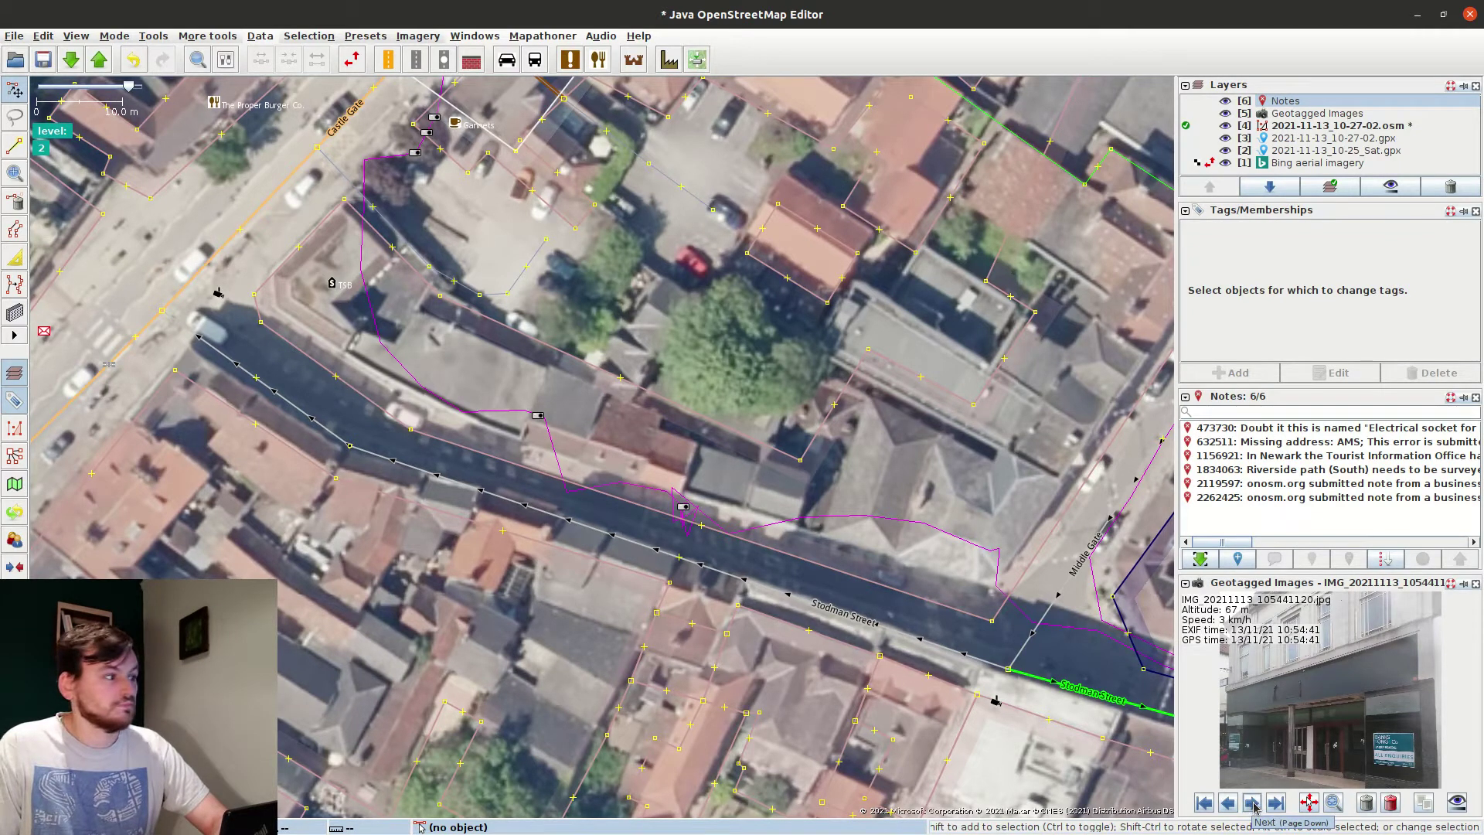
{"action": "left_click", "coordinate": [1252, 803]}
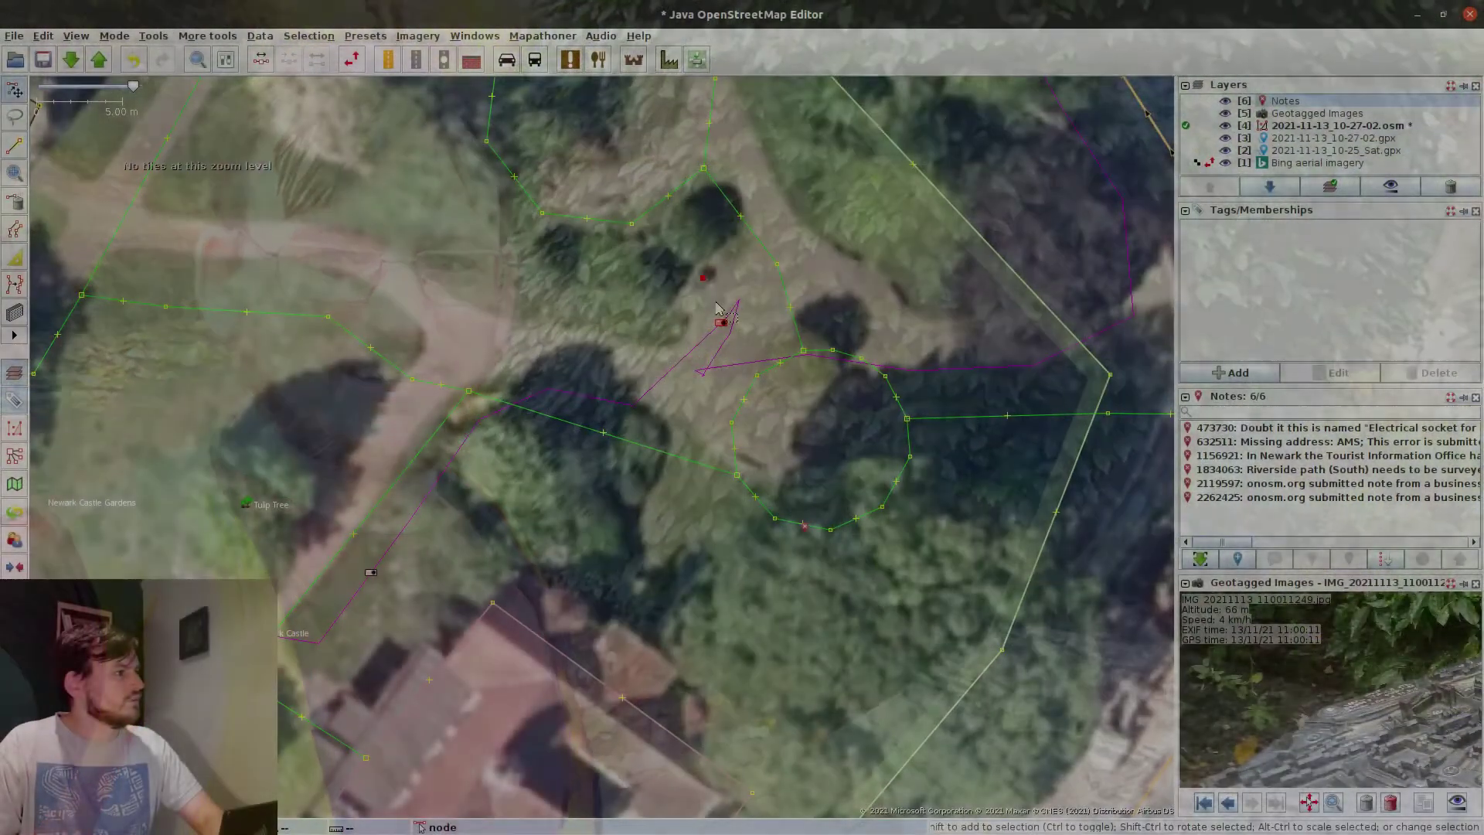
Examine the geotagged photo of the relief town model in Newark Castle Gardens.
{"action": "key", "text": "Escape"}
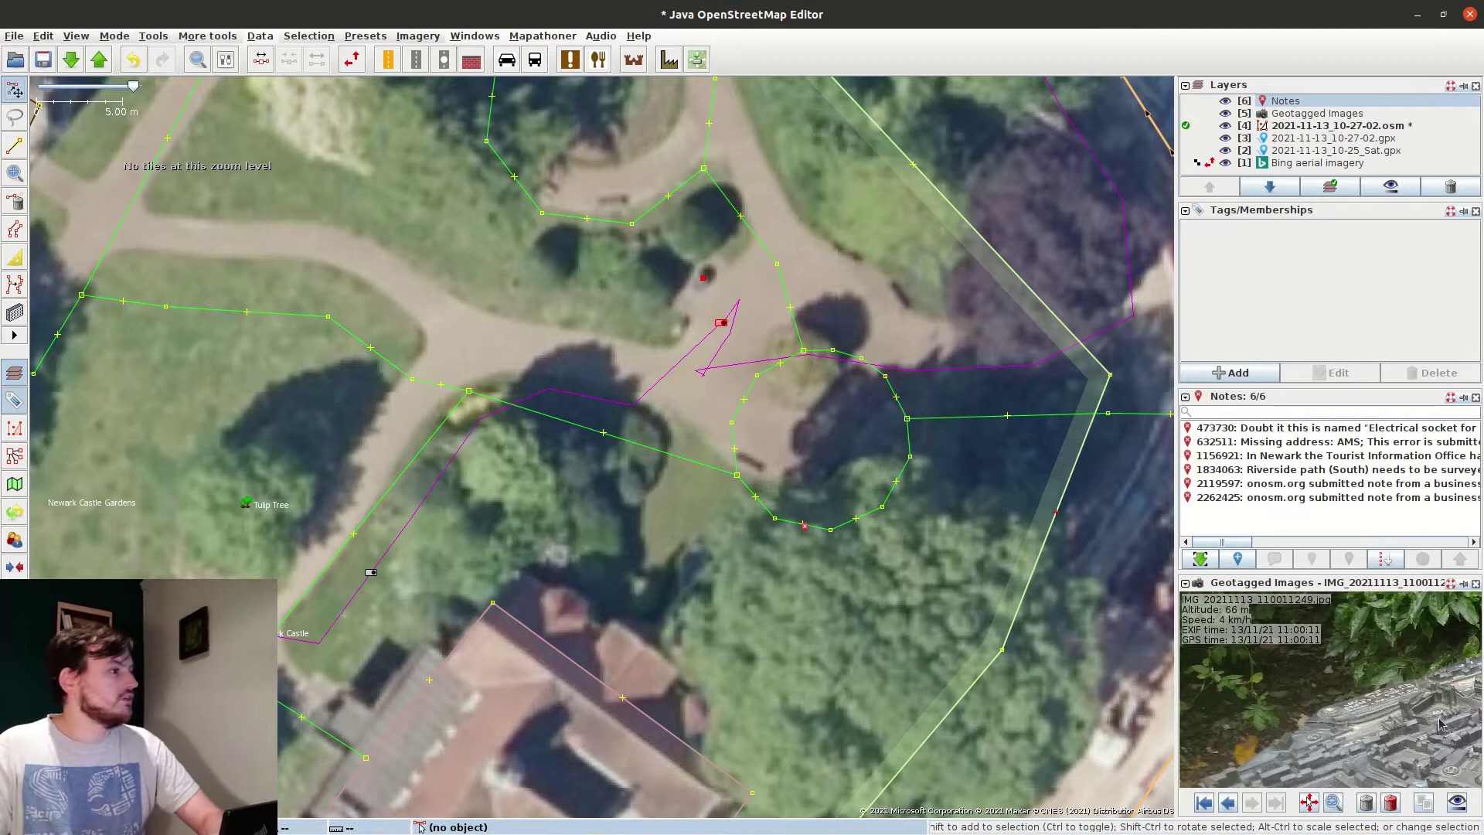
{"action": "left_click_drag", "start_coordinate": [1342, 721], "coordinate": [1321, 637]}
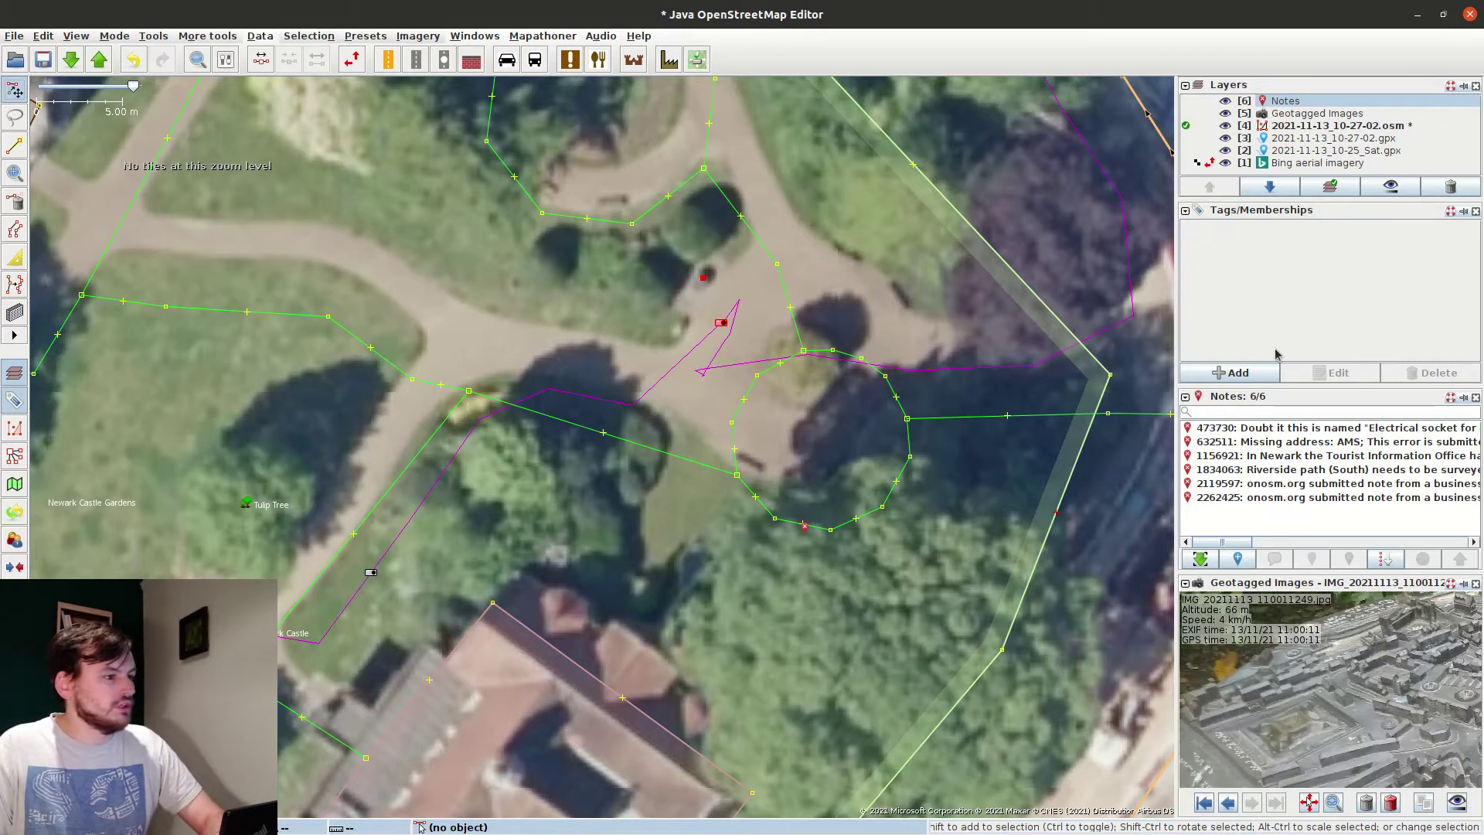
{"action": "left_click", "coordinate": [1235, 373]}
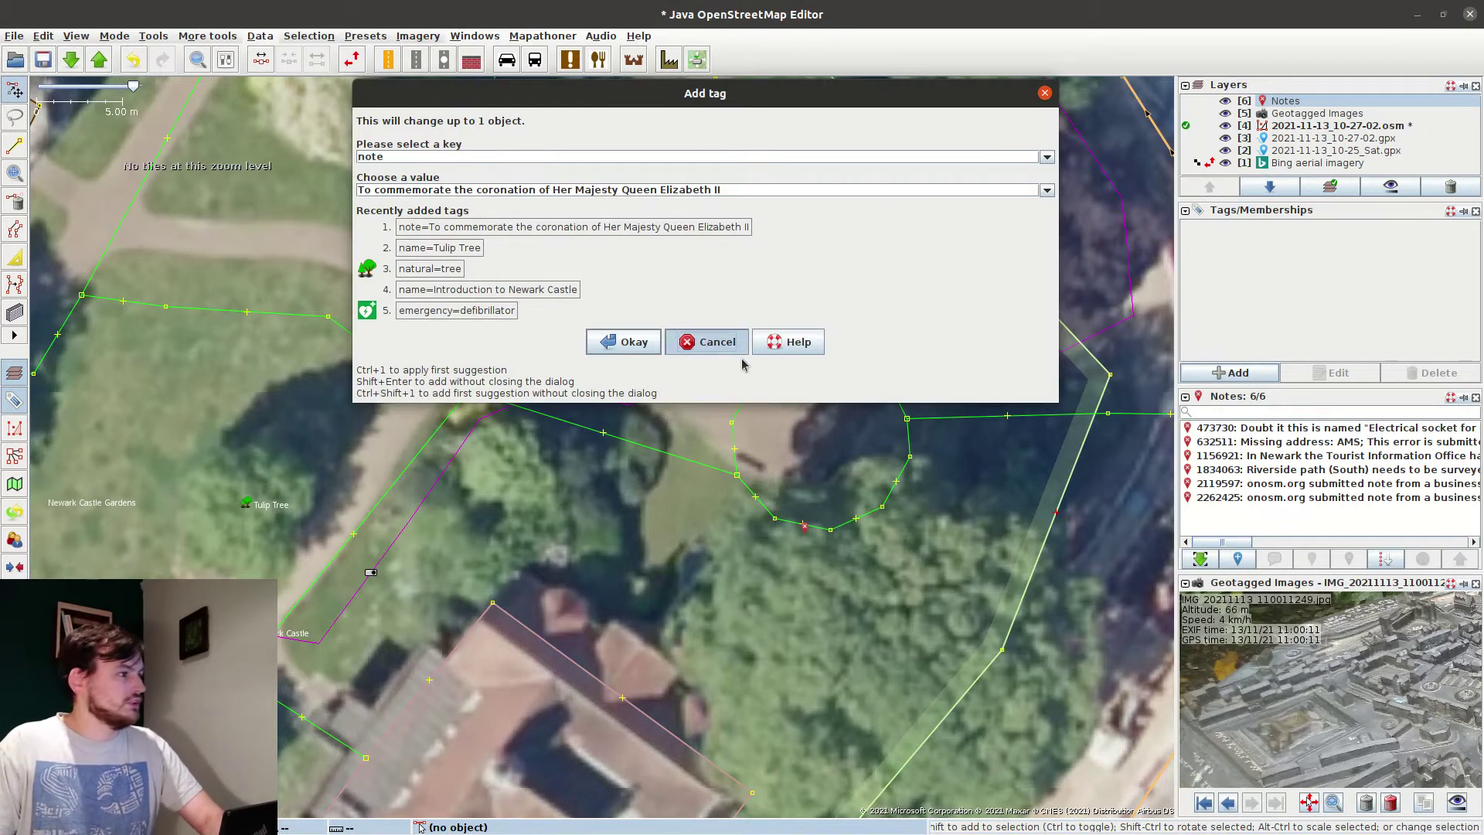
{"action": "left_click", "coordinate": [707, 342]}
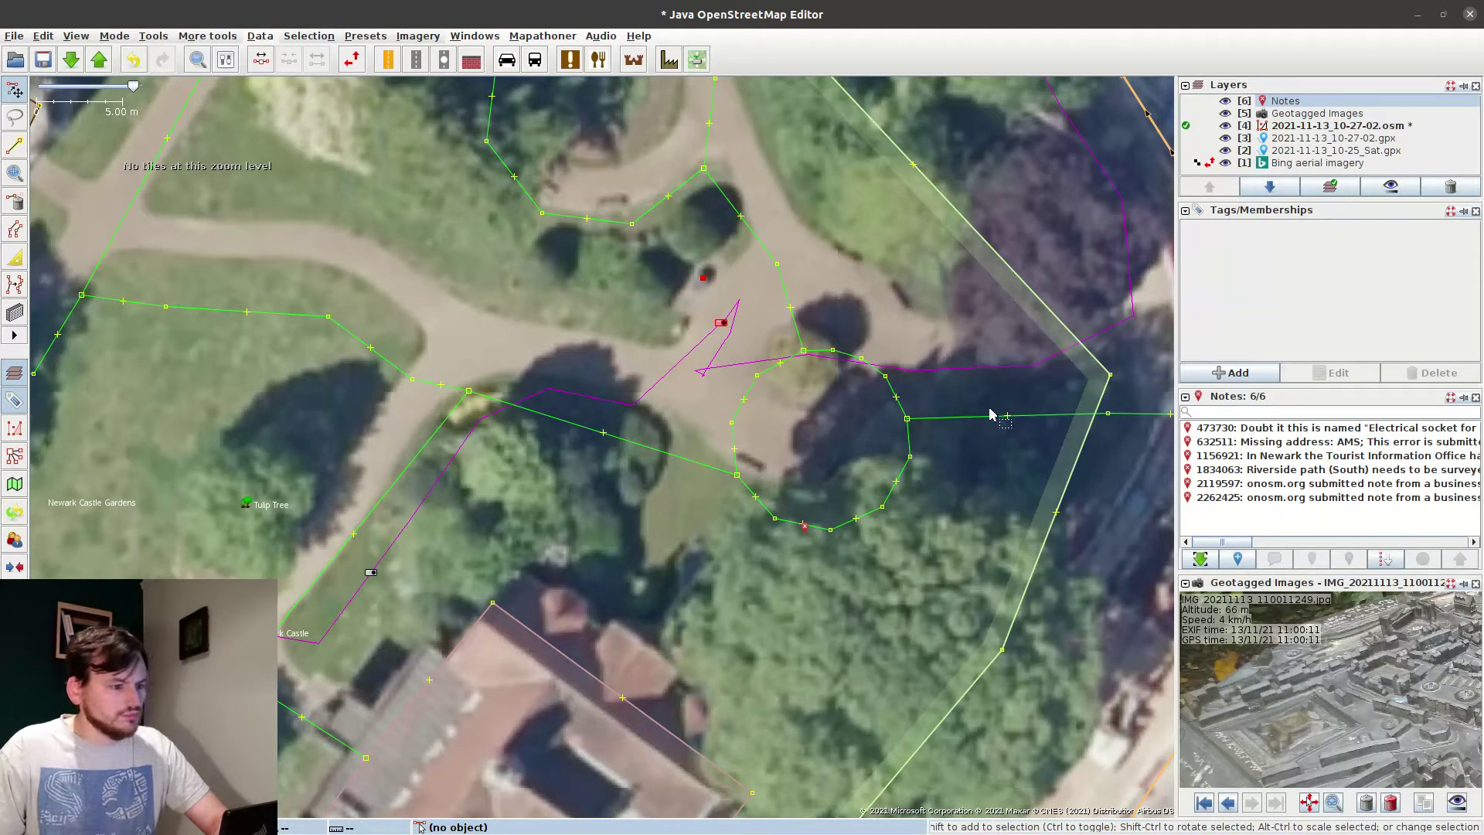
Add the tag tourism=information to the untagged node for the town model in Newark Castle Gardens.
{"action": "left_click", "coordinate": [1234, 373]}
{"action": "type", "text": "tourism"}
{"action": "key", "text": "Tab"}
{"action": "type", "text": "information"}
{"action": "key", "text": "Return"}
Add the tag information=map to the town model's information node.
{"action": "left_click", "coordinate": [1235, 372]}
{"action": "type", "text": "i"}
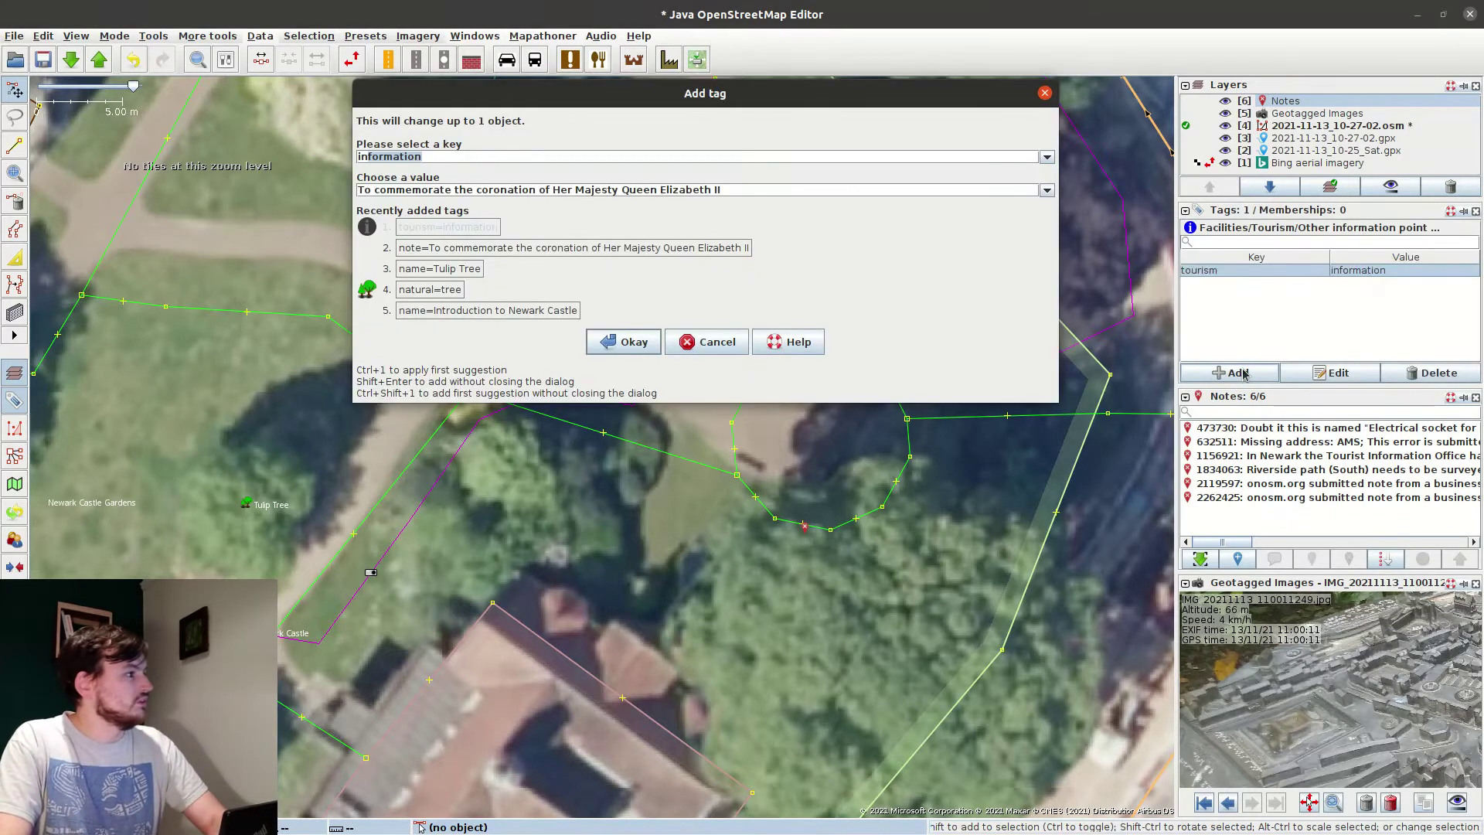
{"action": "key", "text": "Tab"}
{"action": "type", "text": "map"}
{"action": "key", "text": "Return"}
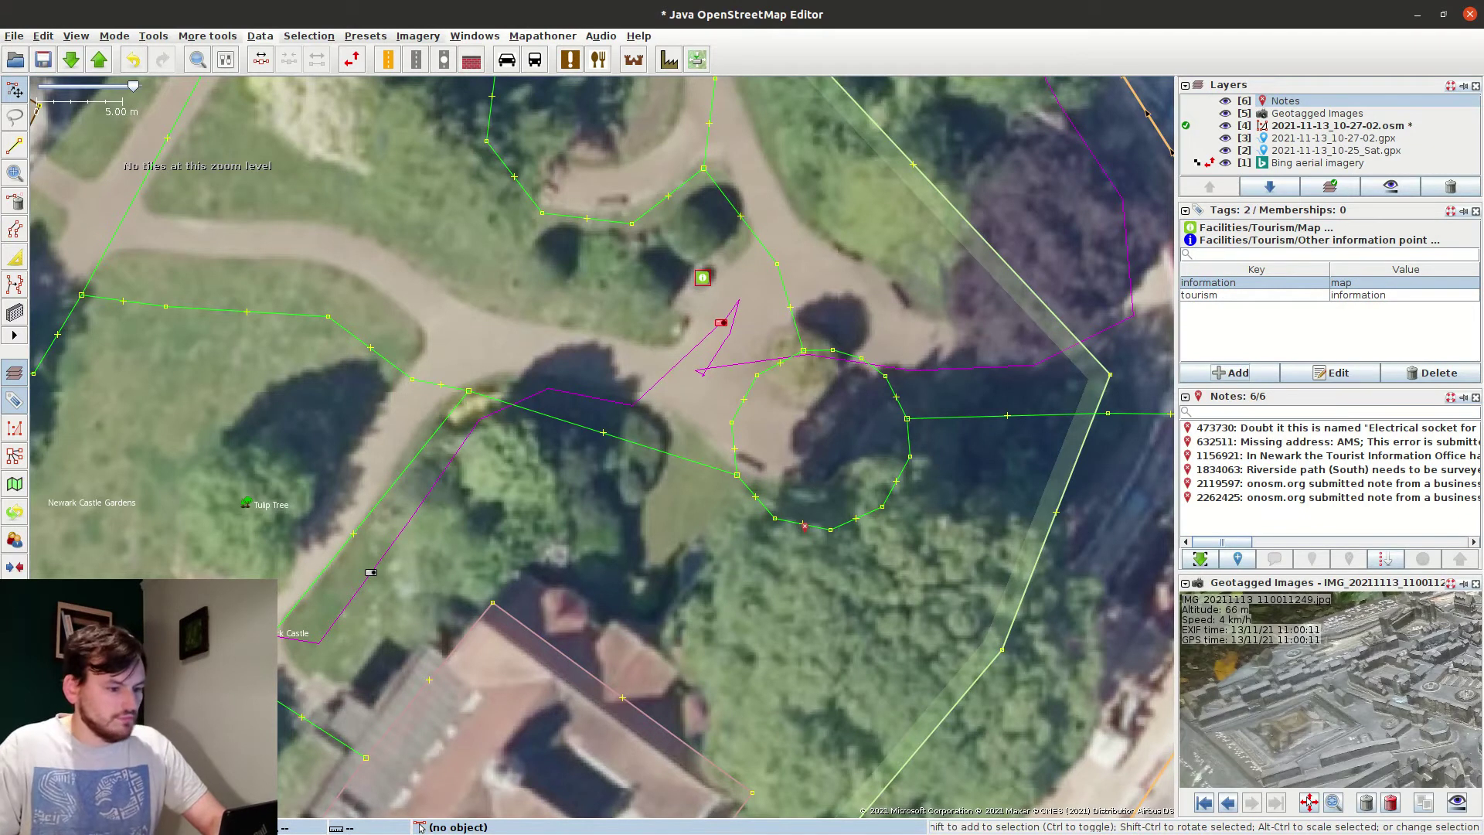
Add the tag map_size=city to the town model's information node.
{"action": "left_click", "coordinate": [1225, 373]}
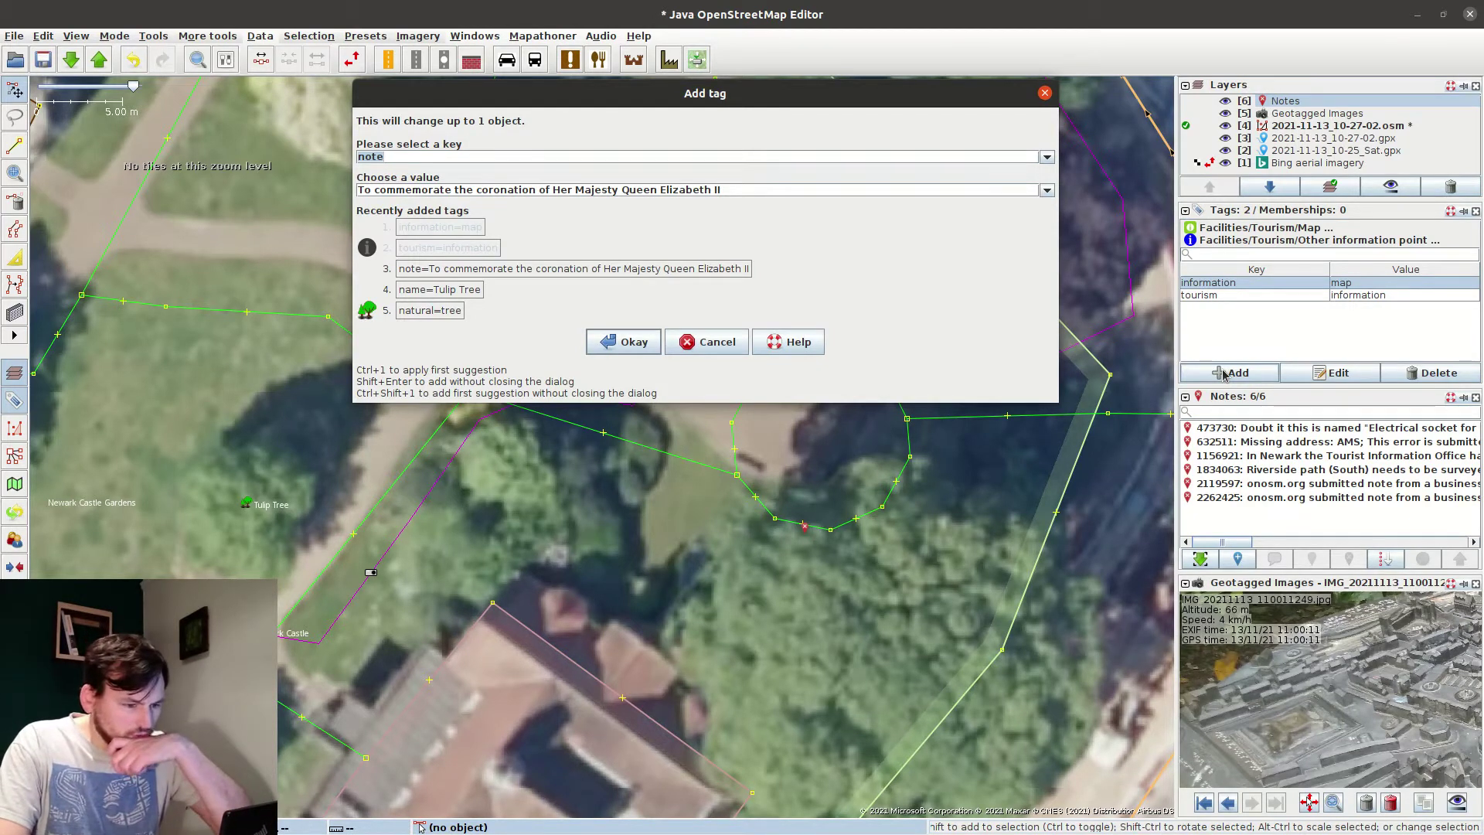
{"action": "type", "text": "map_size"}
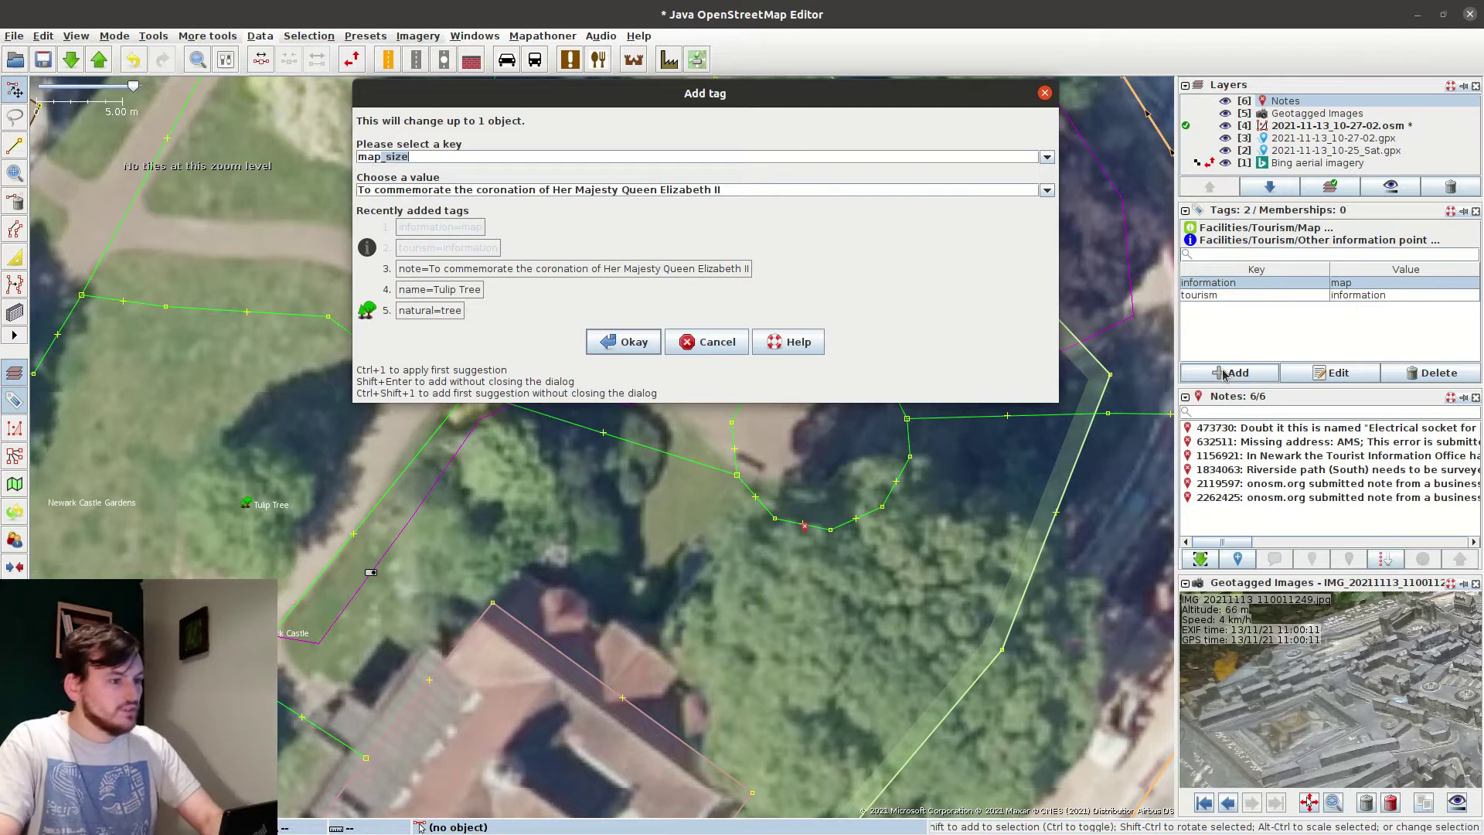
{"action": "key", "text": "Tab"}
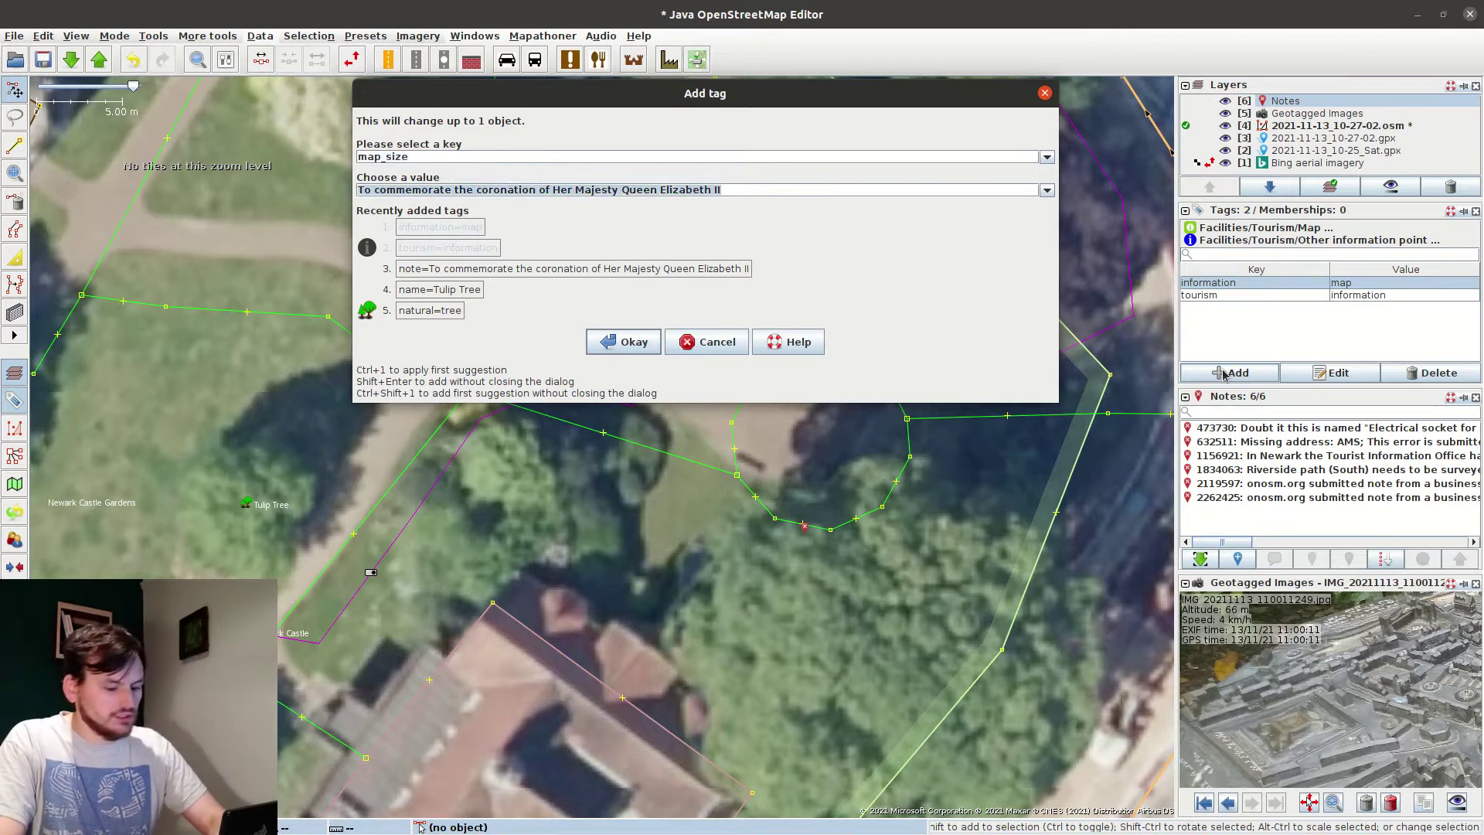
{"action": "type", "text": "city"}
{"action": "key", "text": "Return"}
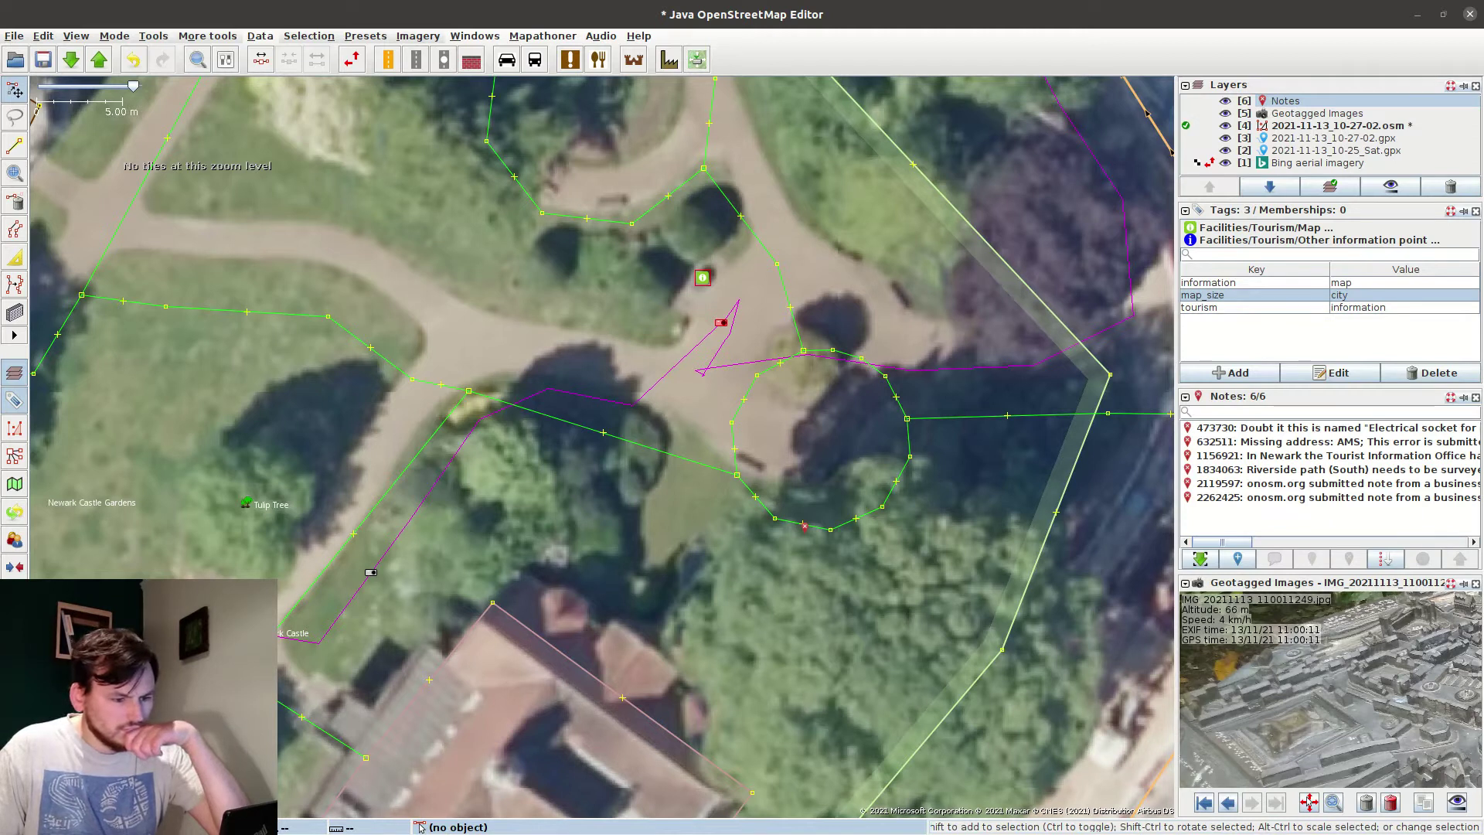
Change the value of the node's information tag to tactile_model.
{"action": "left_click", "coordinate": [1258, 374]}
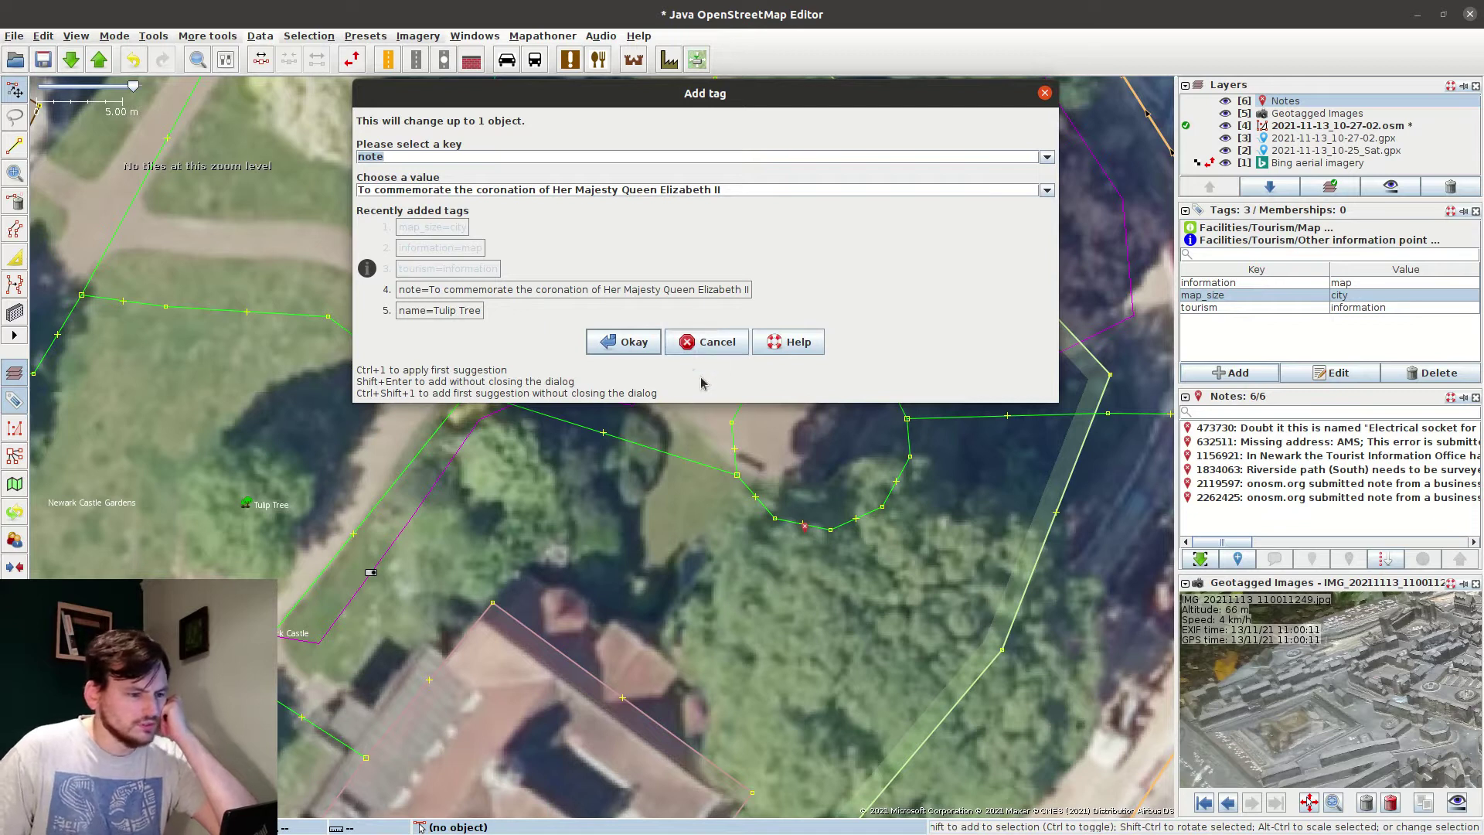
{"action": "left_click", "coordinate": [713, 346]}
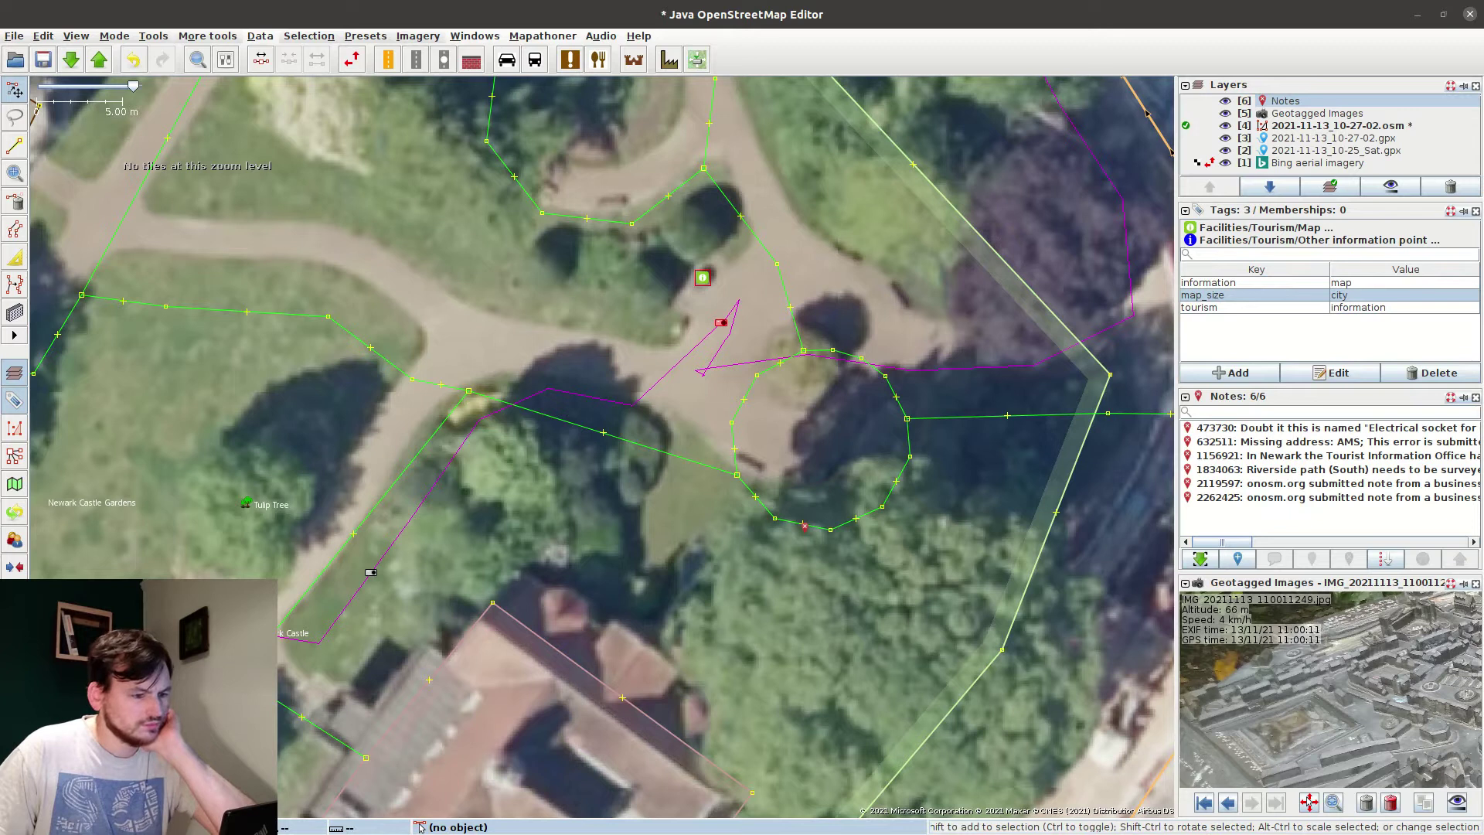
{"action": "double_click", "coordinate": [1361, 284]}
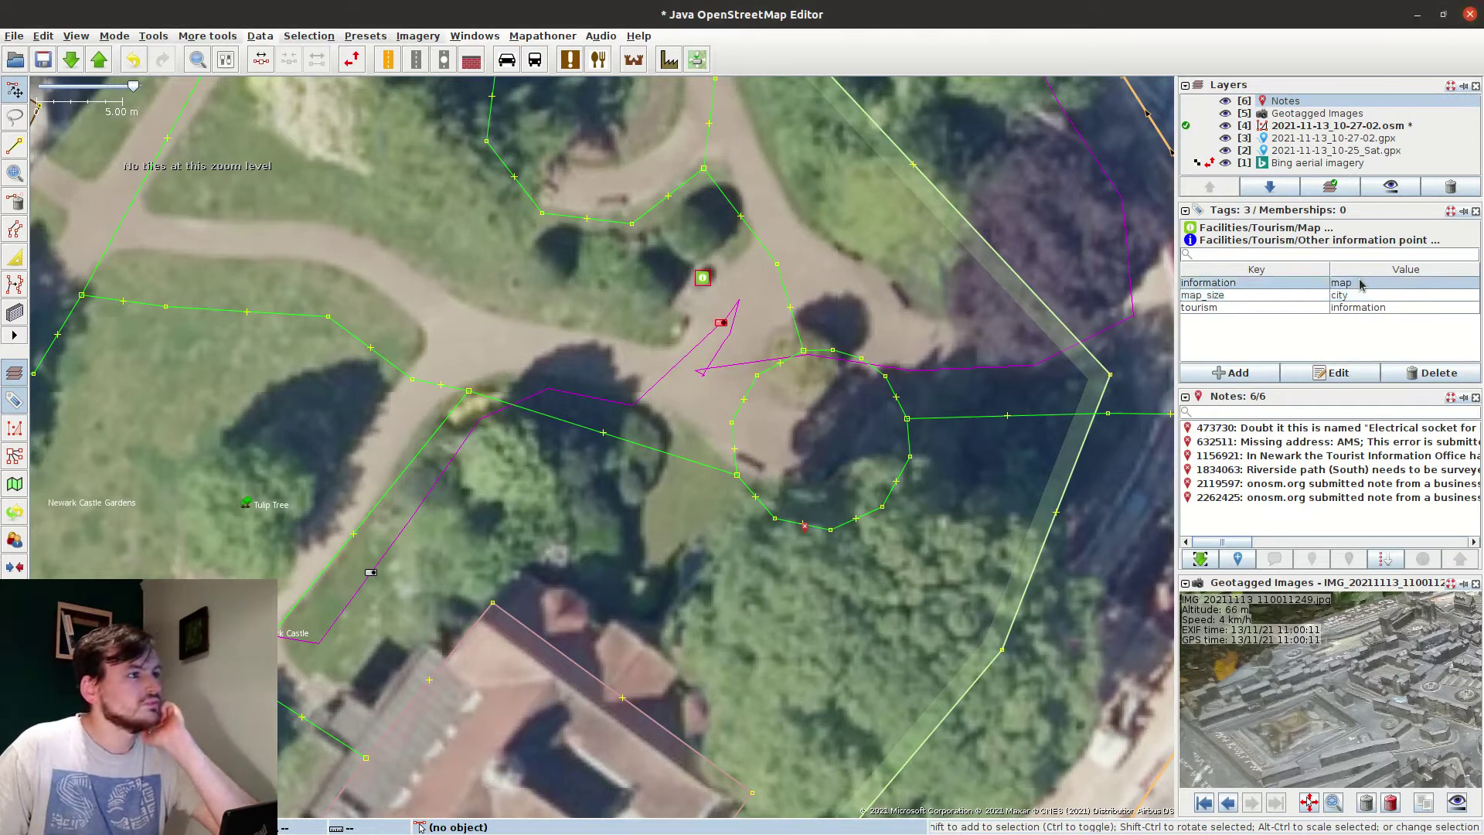
{"action": "type", "text": "tactil"}
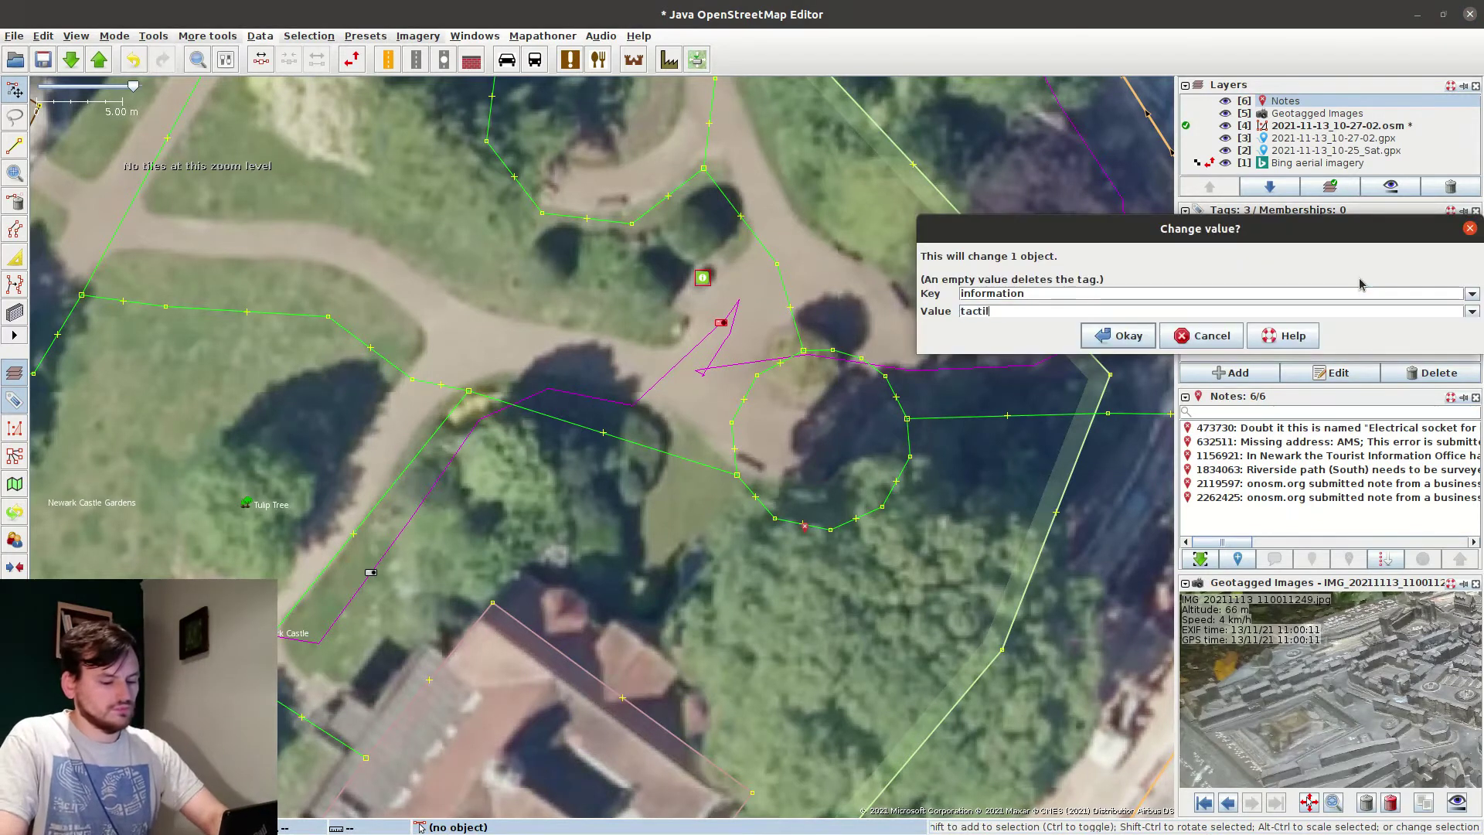
{"action": "type", "text": "e_model"}
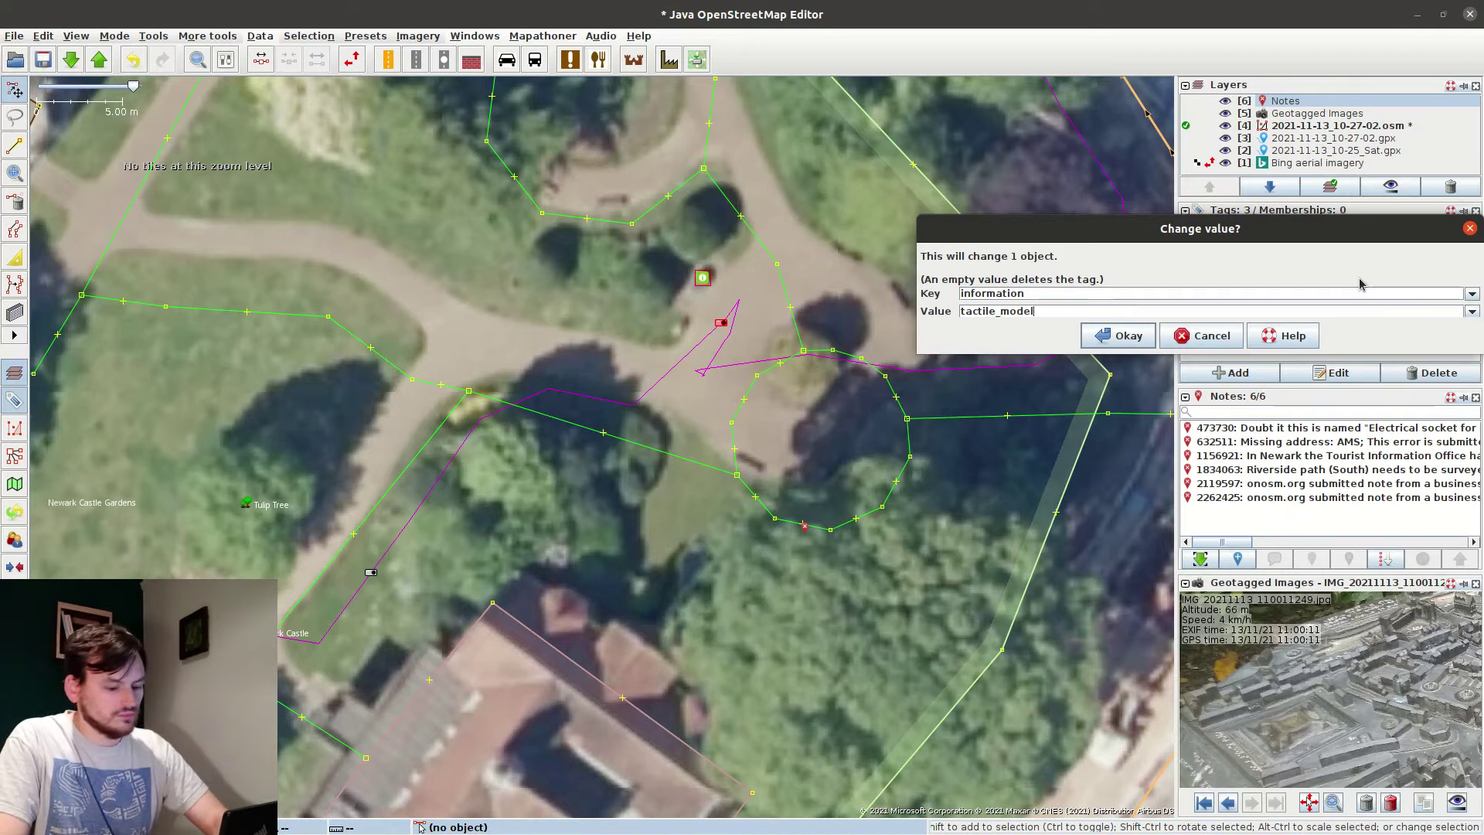
{"action": "key", "text": "Return"}
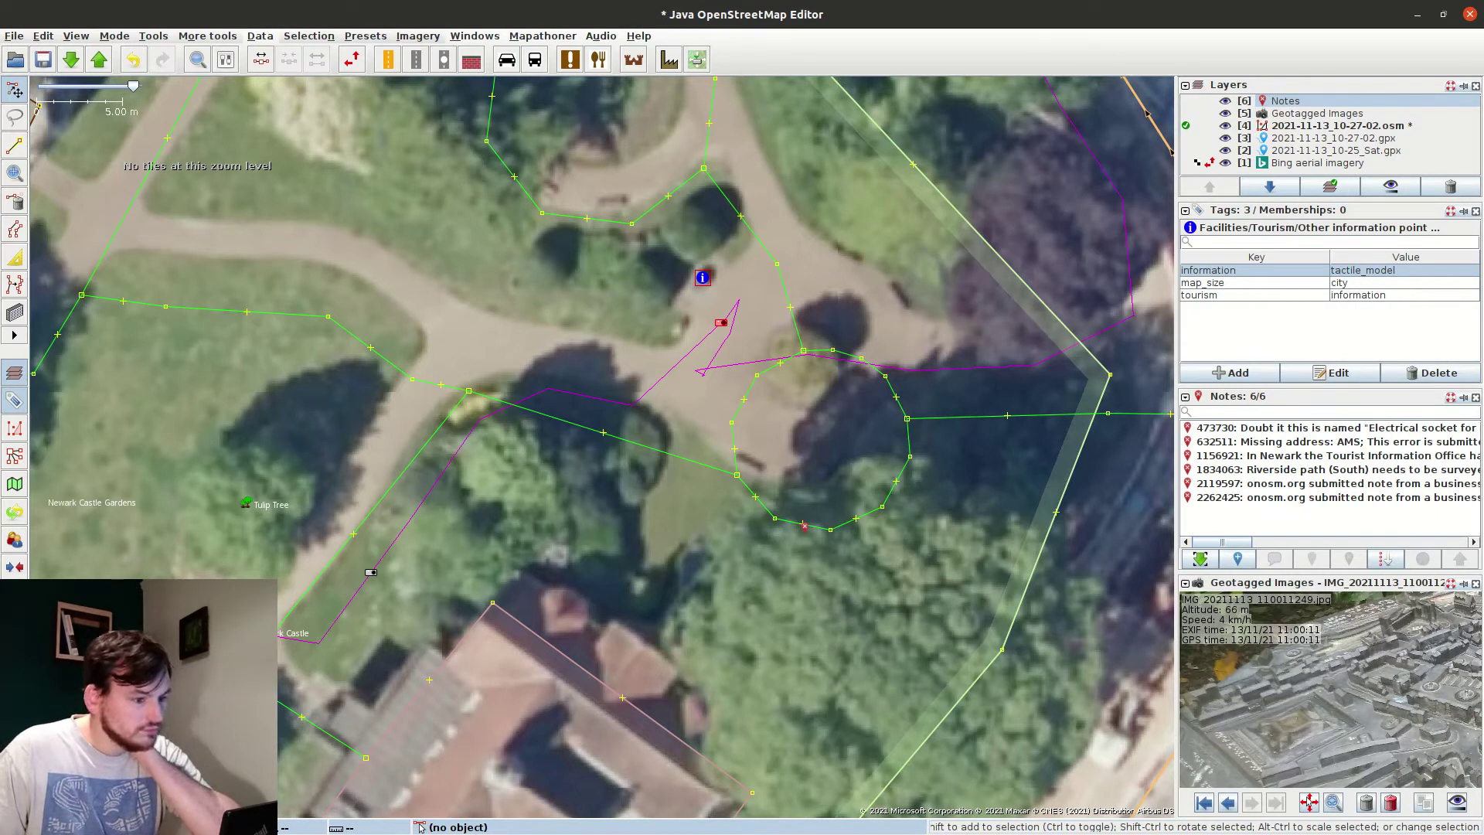
Add the tag braille=yes to the tactile model node.
{"action": "left_click", "coordinate": [1235, 372]}
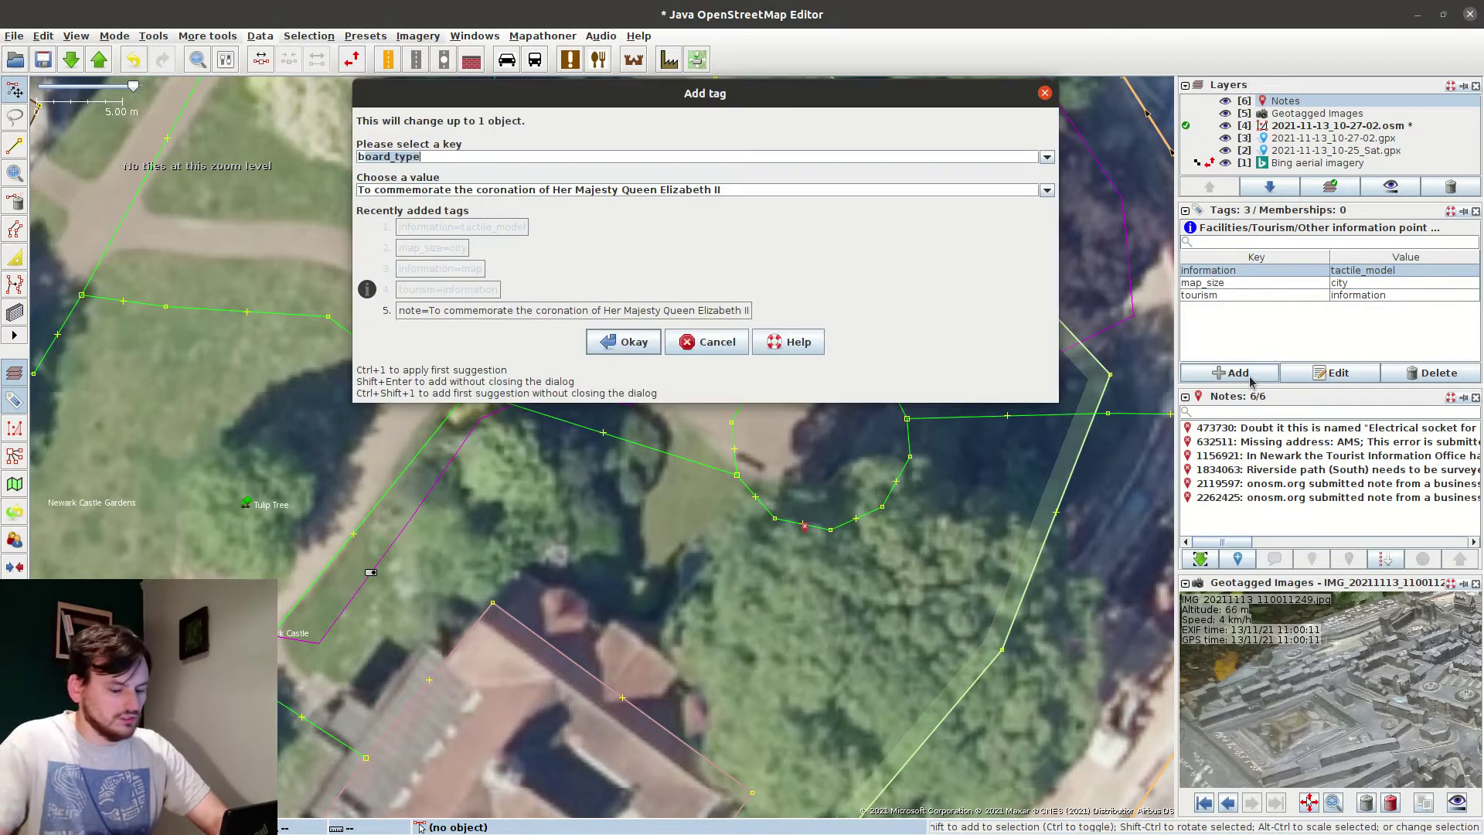
{"action": "type", "text": "bran"}
{"action": "key", "text": "BackSpace"}
{"action": "key", "text": "BackSpace"}
{"action": "type", "text": "ille"}
{"action": "key", "text": "Tab"}
{"action": "type", "text": "yes"}
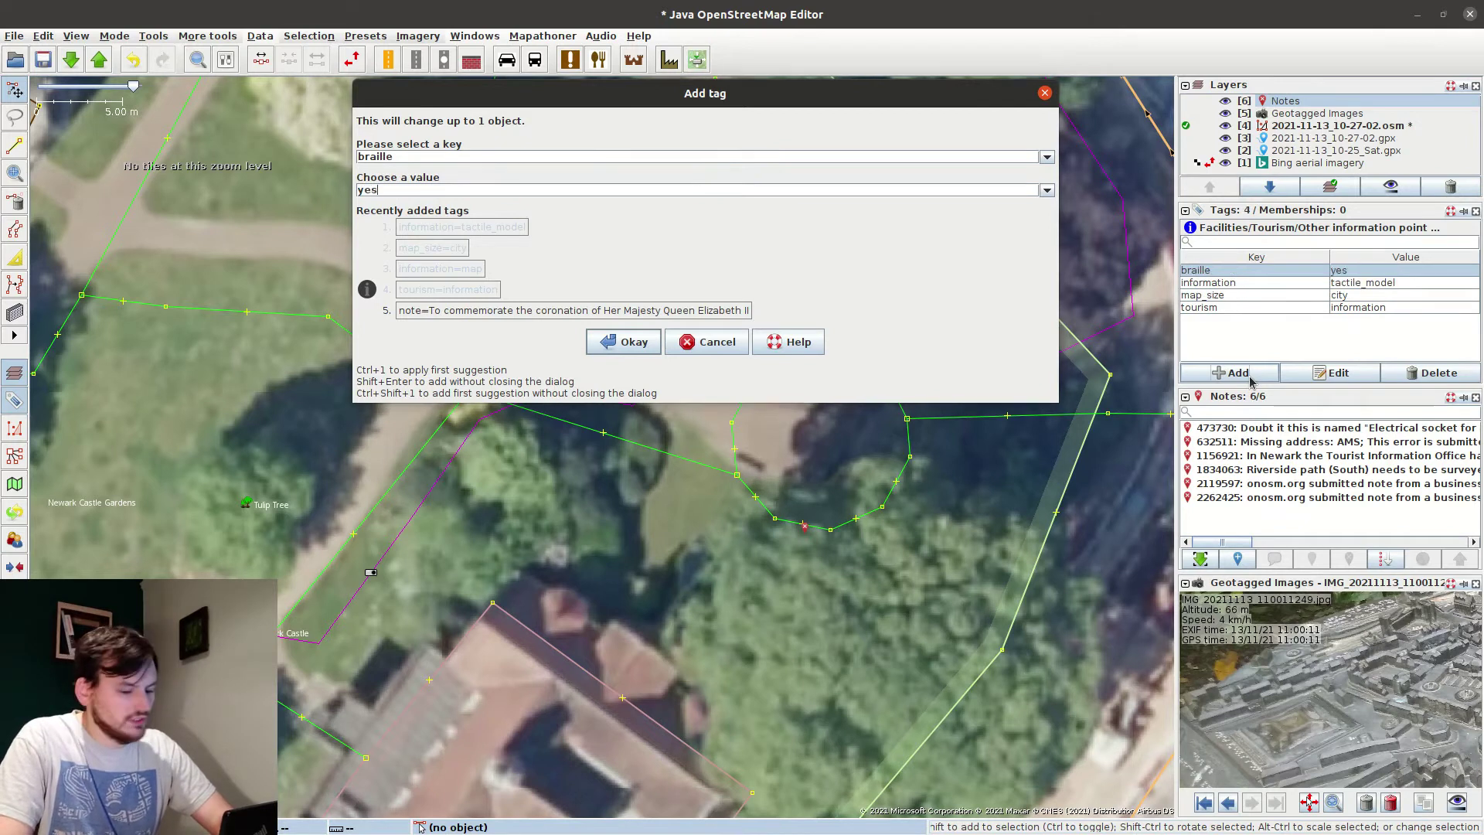
{"action": "key", "text": "Return"}
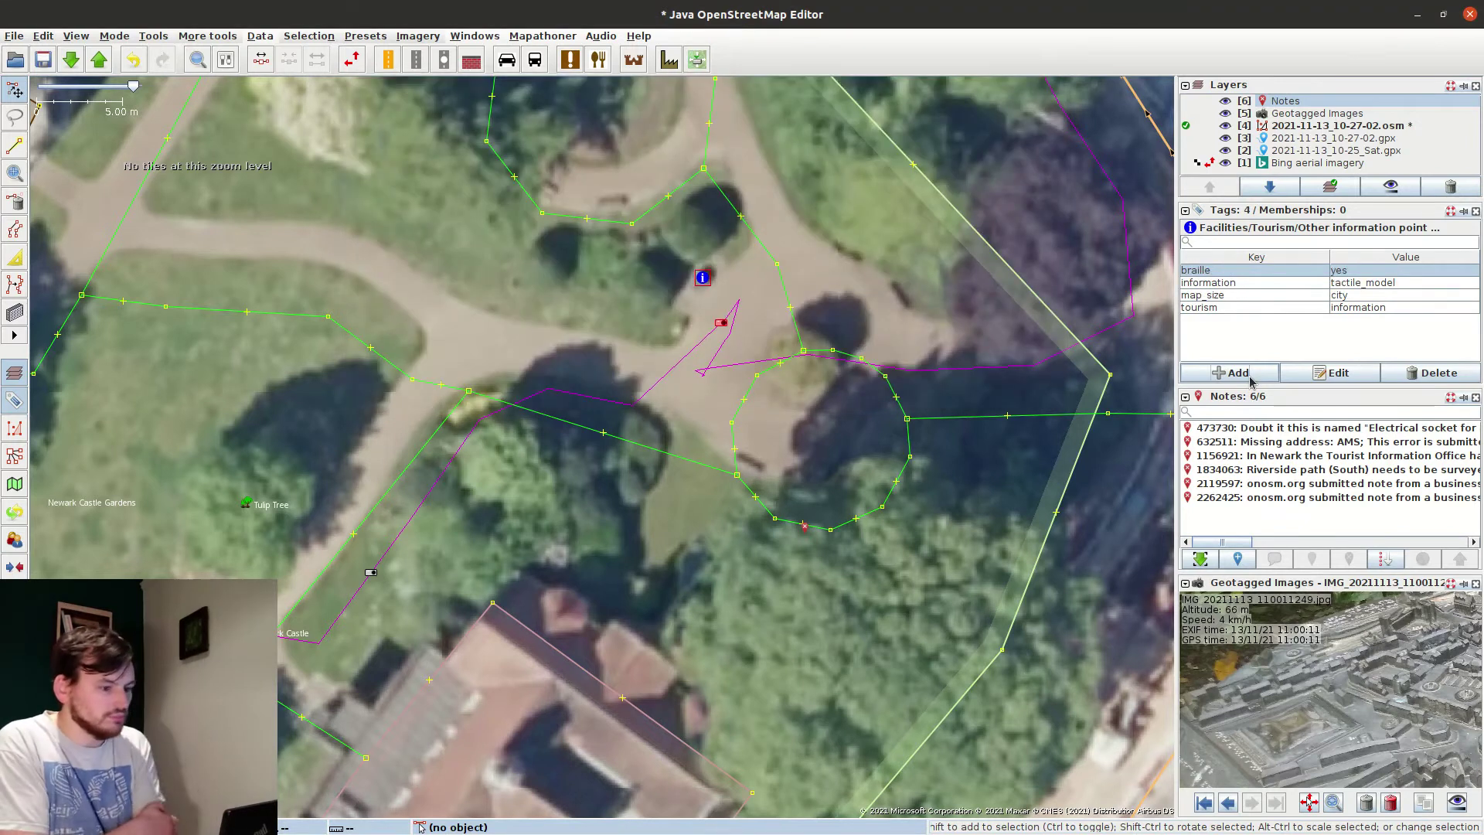
Check the lettering on the model in the photo and add the tag embossed_letters=yes to the tactile model node.
{"action": "left_click_drag", "start_coordinate": [1427, 770], "coordinate": [1347, 616]}
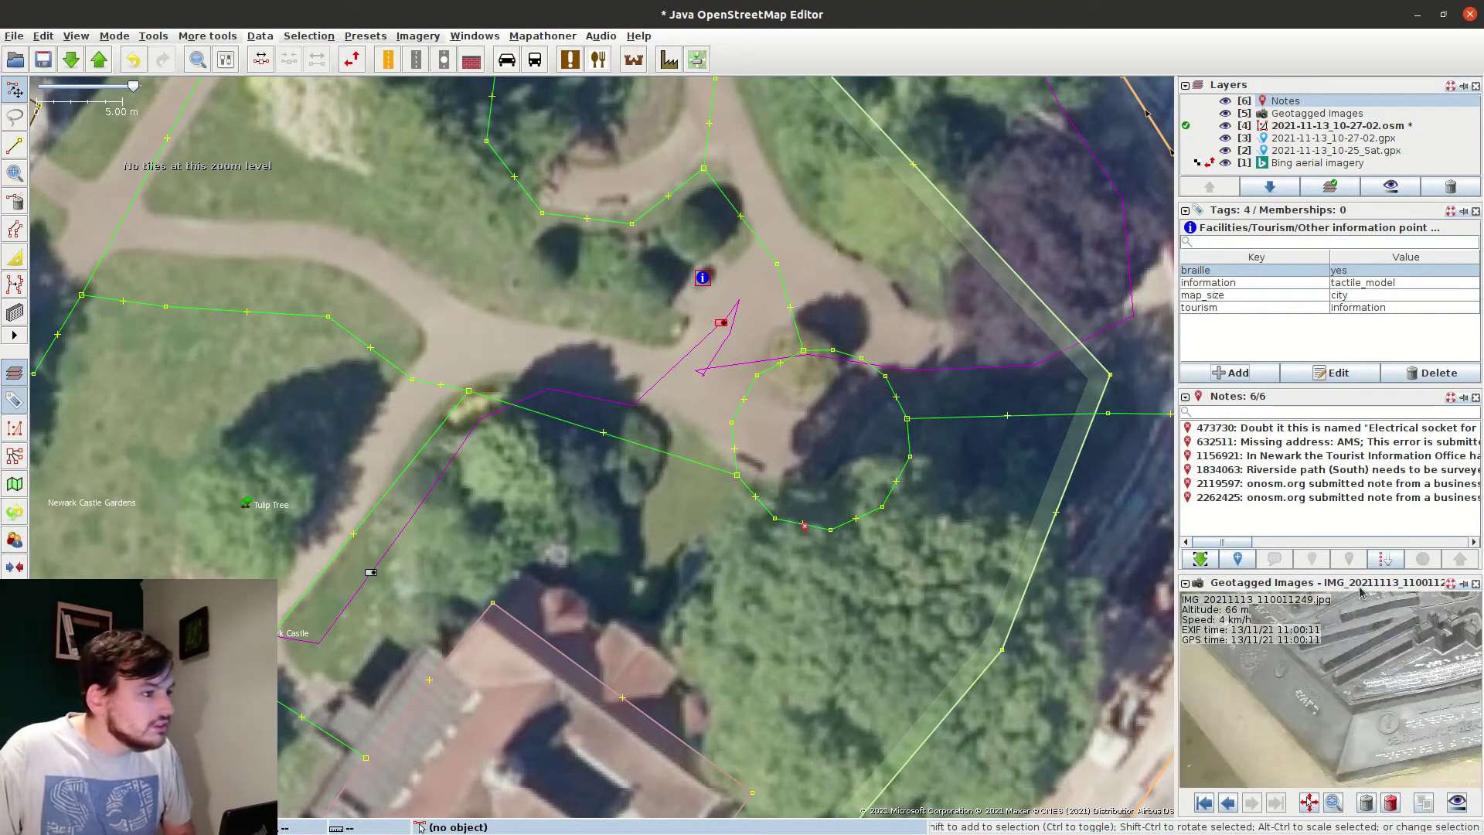
{"action": "left_click", "coordinate": [1237, 372]}
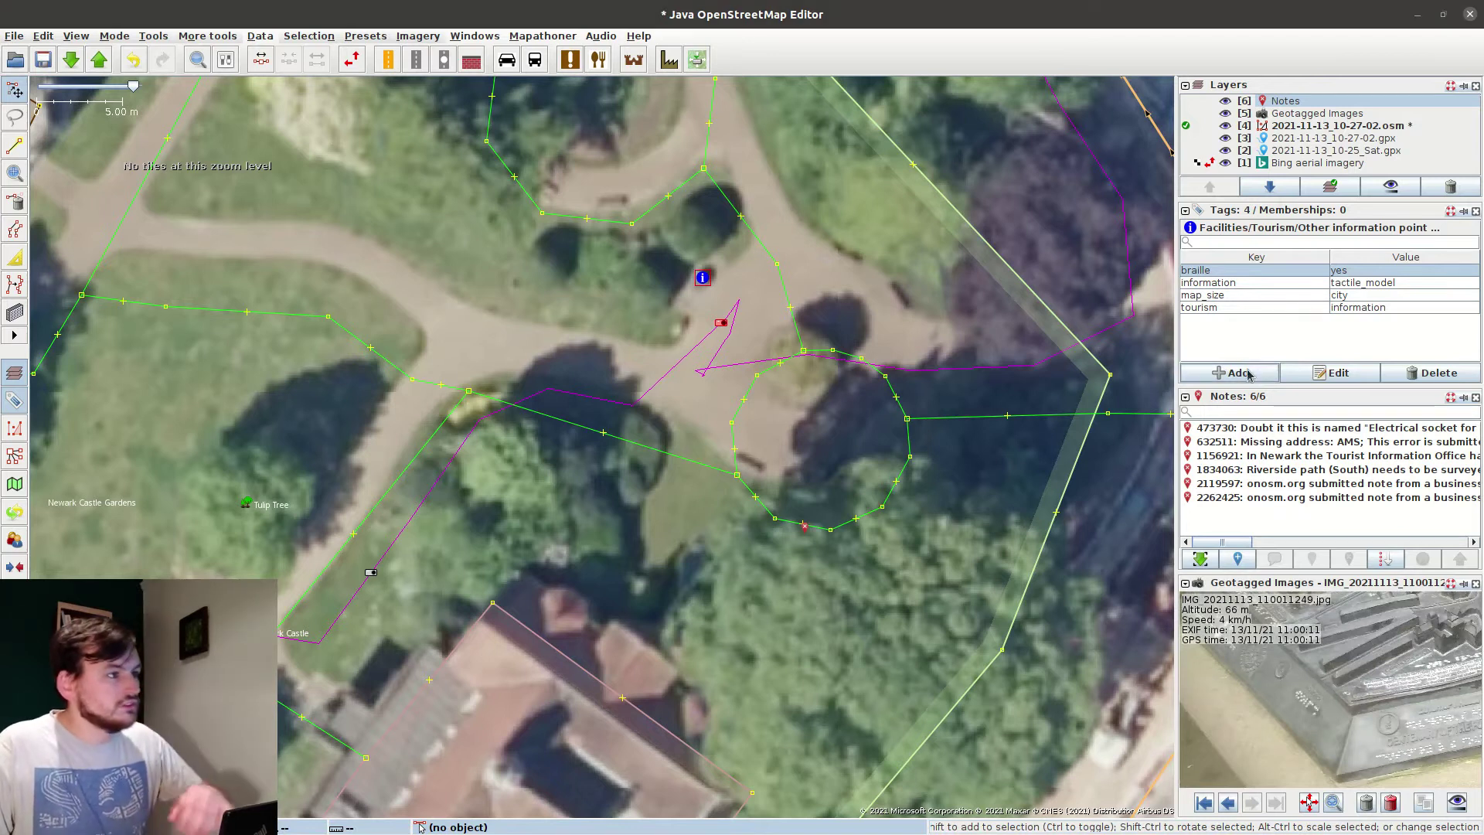
{"action": "type", "text": "embosse"}
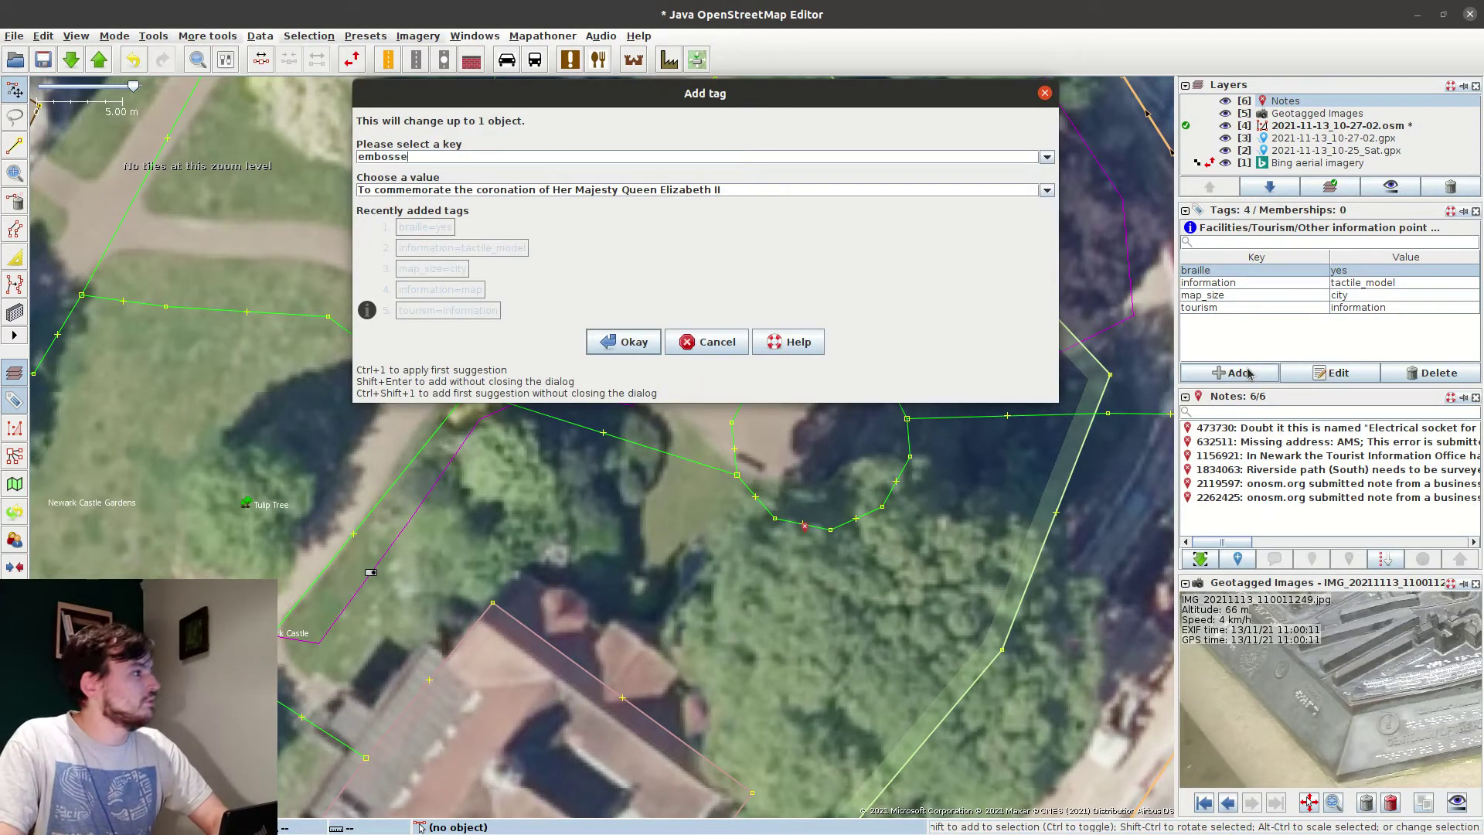
{"action": "type", "text": "d_lett"}
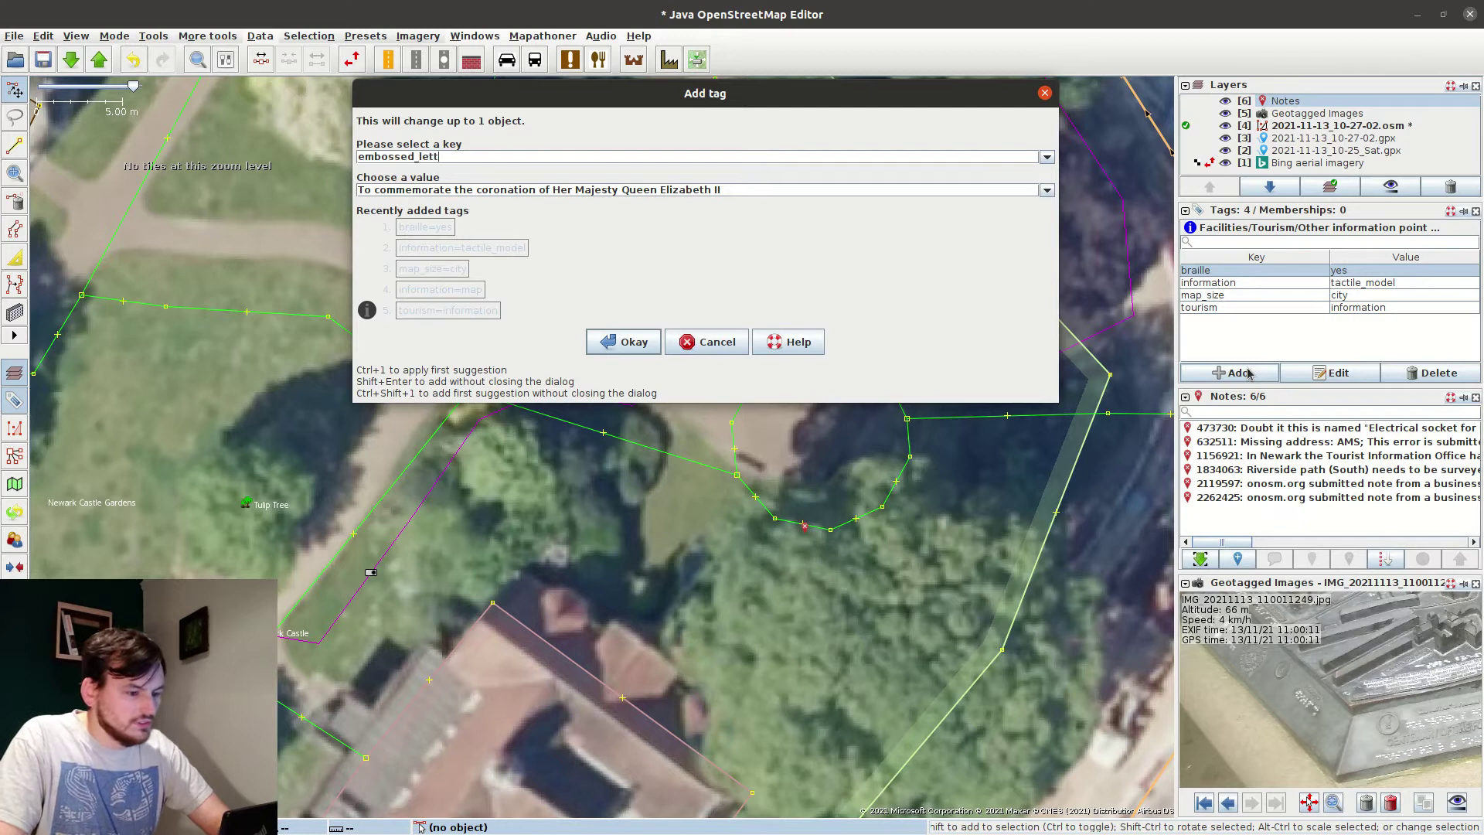
{"action": "type", "text": "ers"}
{"action": "key", "text": "Tab"}
{"action": "type", "text": "yes"}
{"action": "key", "text": "Return"}
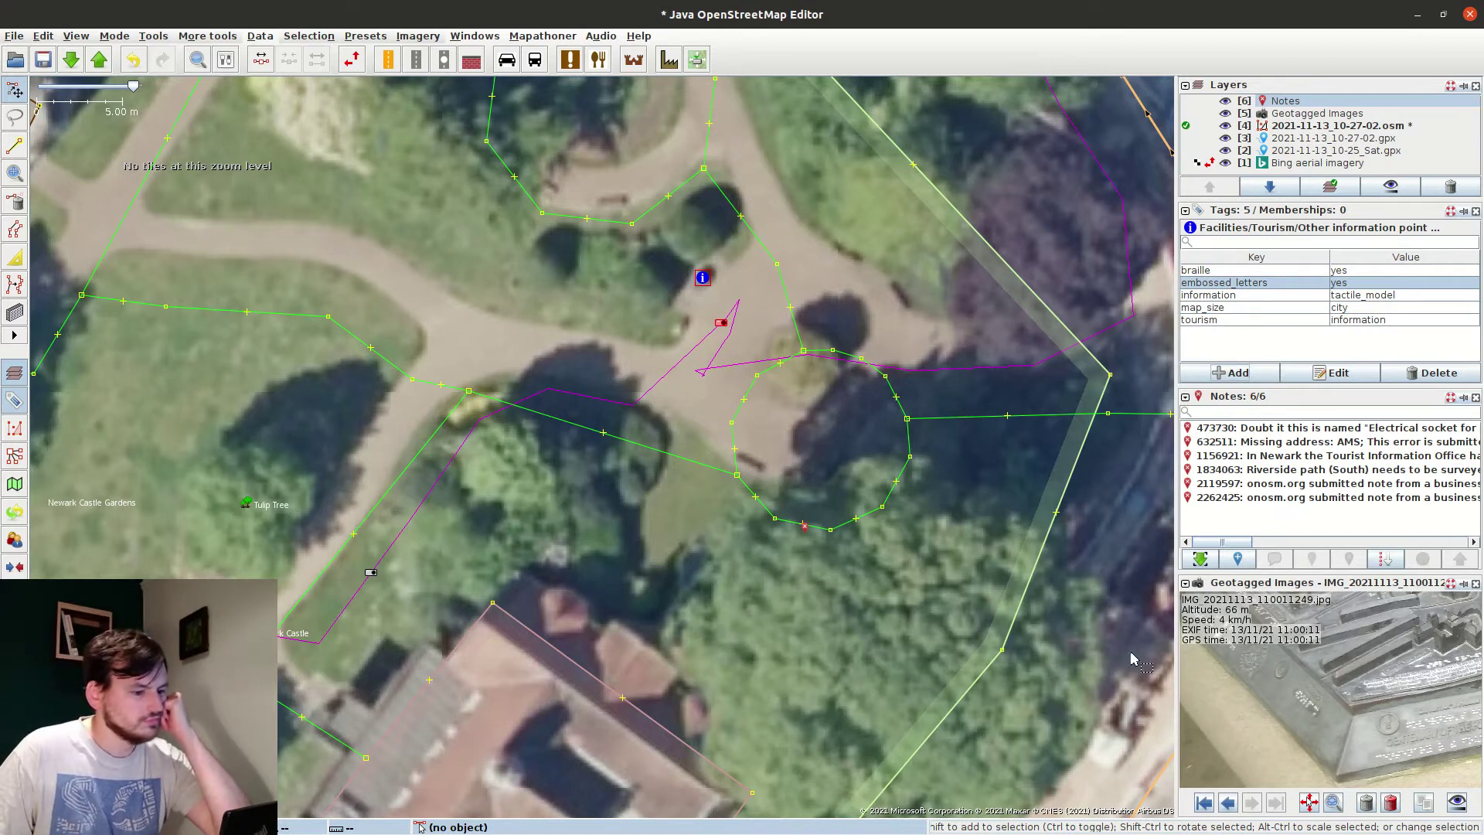
Examine the embossed lettering and braille along the edge of the tactile model in the geotagged photo.
{"action": "left_click_drag", "start_coordinate": [1398, 740], "coordinate": [1423, 809]}
{"action": "scroll", "coordinate": [1348, 700], "scroll_direction": "up", "scroll_amount": 3}
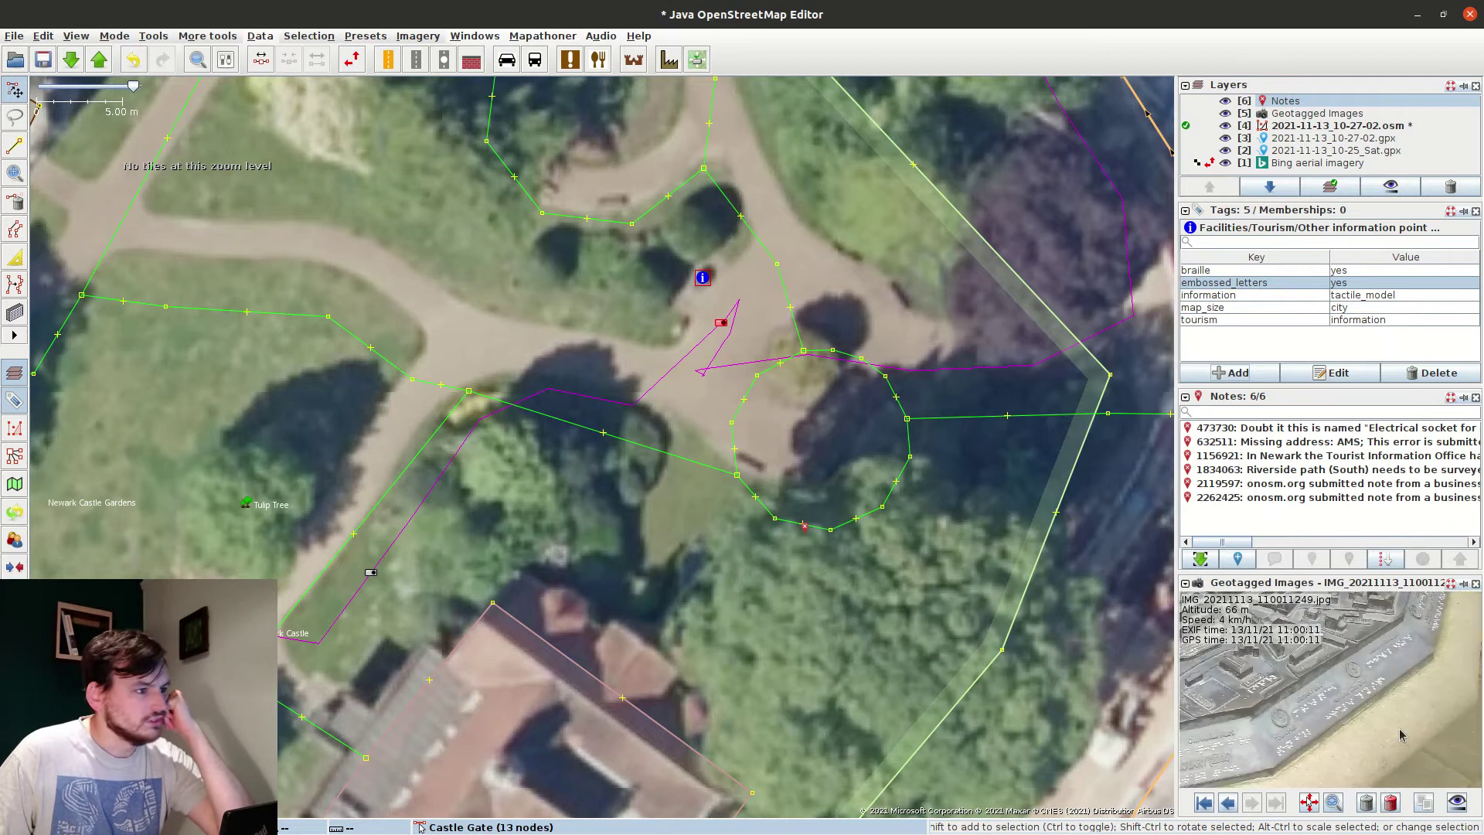
{"action": "scroll", "coordinate": [1349, 699], "scroll_direction": "up", "scroll_amount": 2}
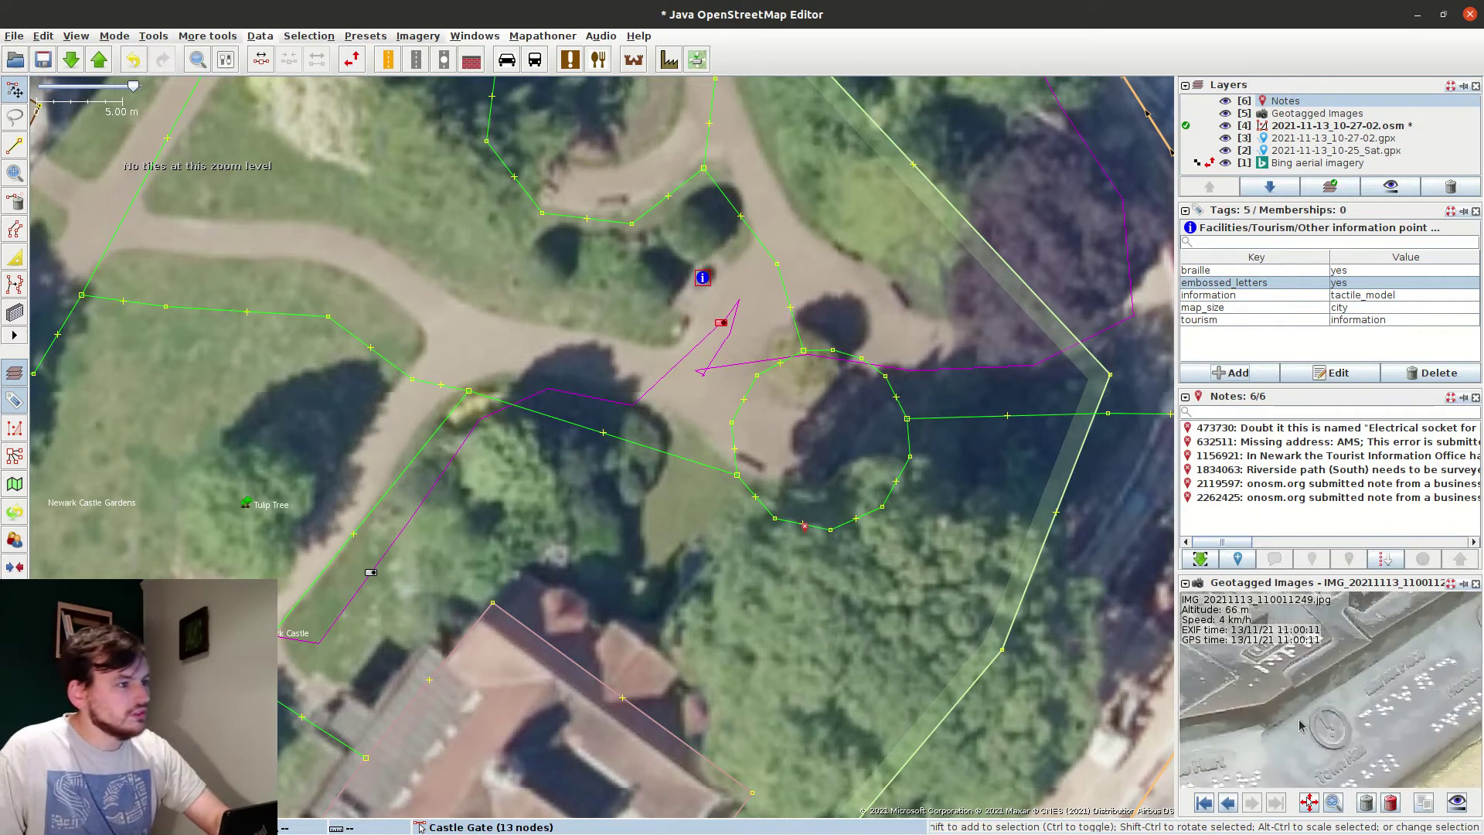
{"action": "scroll", "coordinate": [1359, 731], "scroll_direction": "up", "scroll_amount": 2}
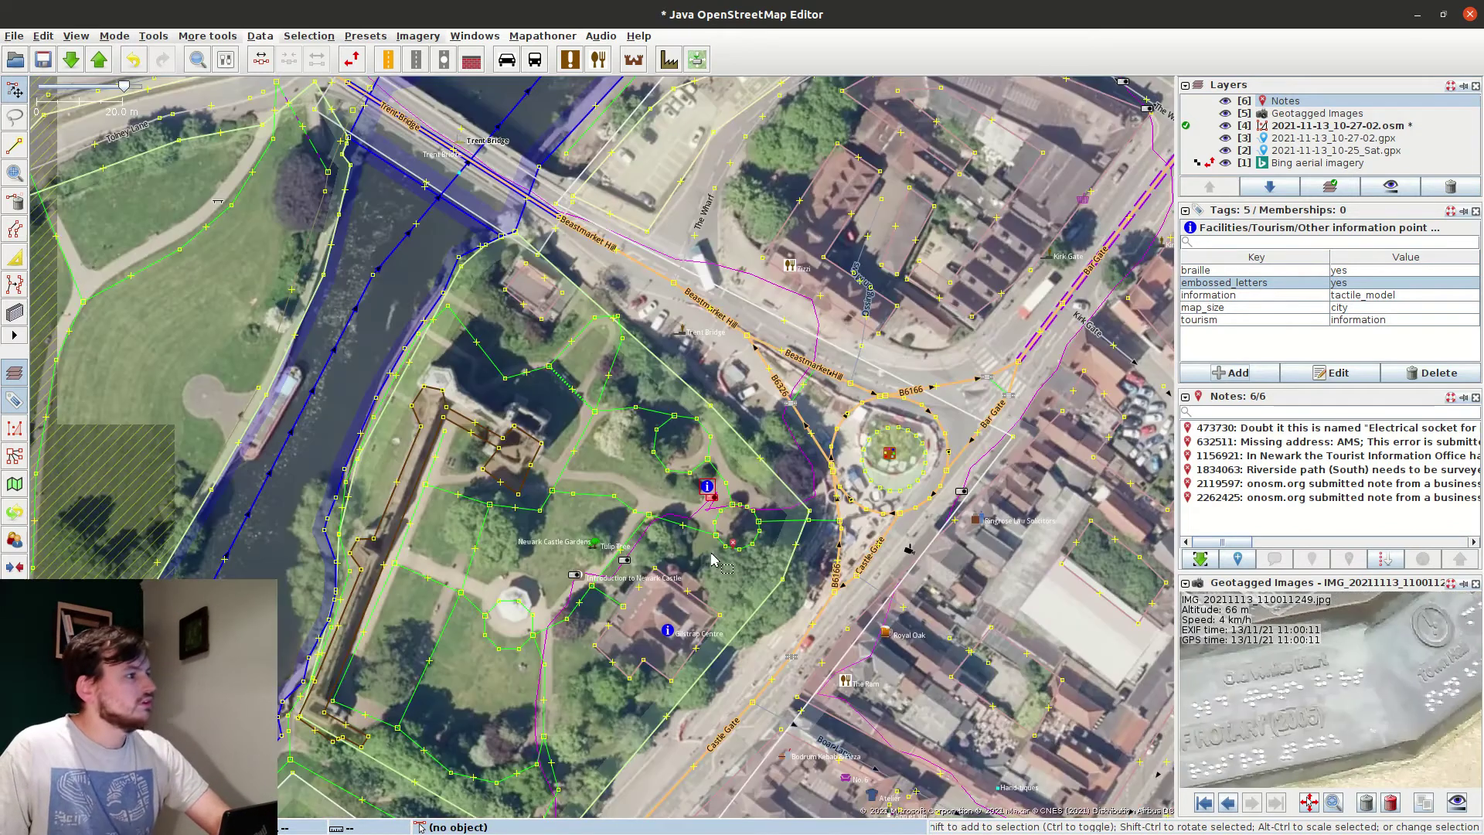
{"action": "scroll", "coordinate": [711, 560], "scroll_direction": "down", "scroll_amount": 3}
{"action": "left_click_drag", "start_coordinate": [1263, 681], "coordinate": [1434, 702]}
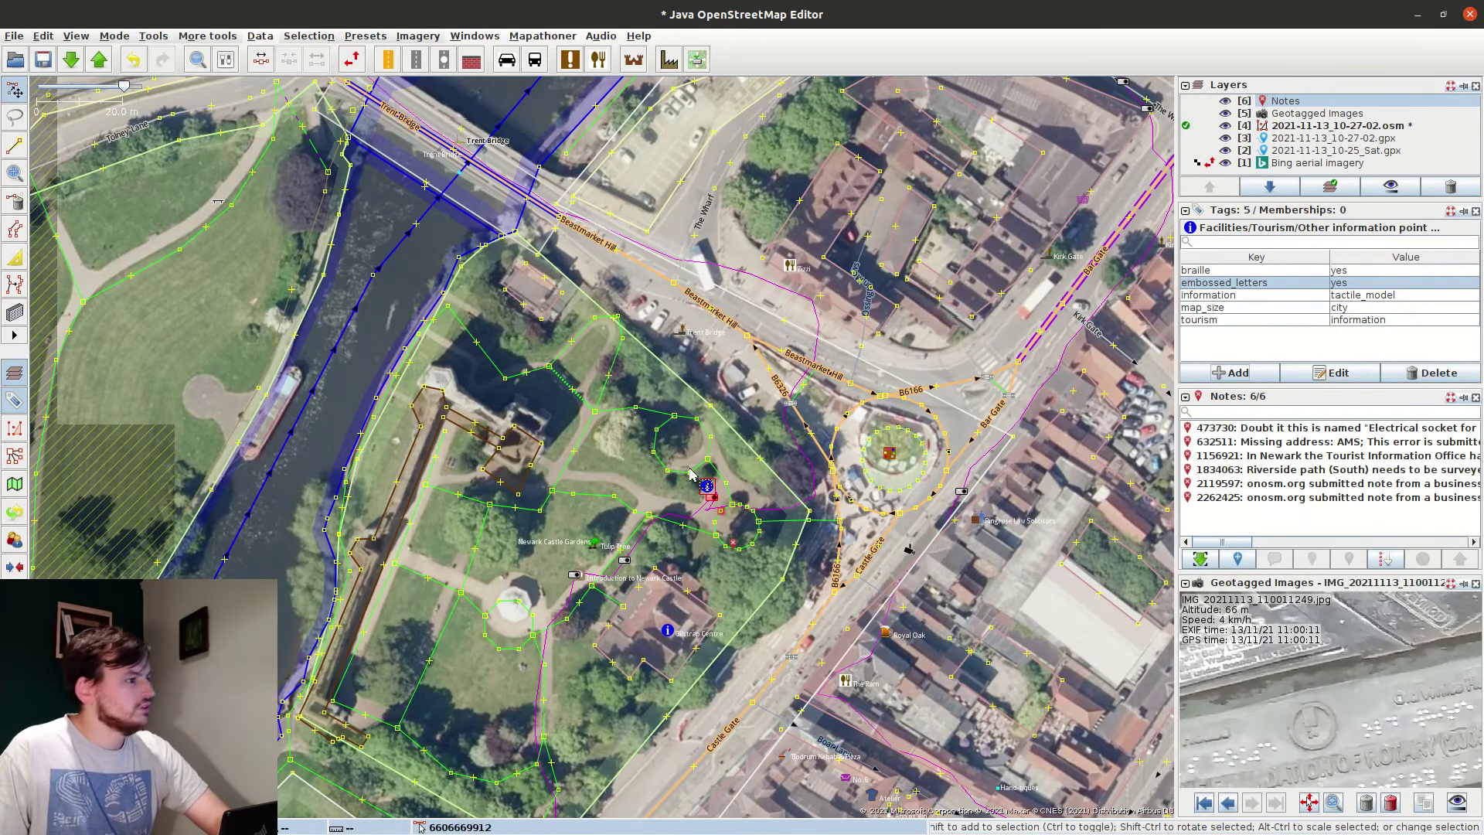
Open the Newark map photo taken on Stodman Street and place a new node on the street's south side, east of The Prince Rupert.
{"action": "scroll", "coordinate": [690, 468], "scroll_direction": "down", "scroll_amount": 1}
{"action": "left_click_drag", "start_coordinate": [690, 468], "coordinate": [704, 150]}
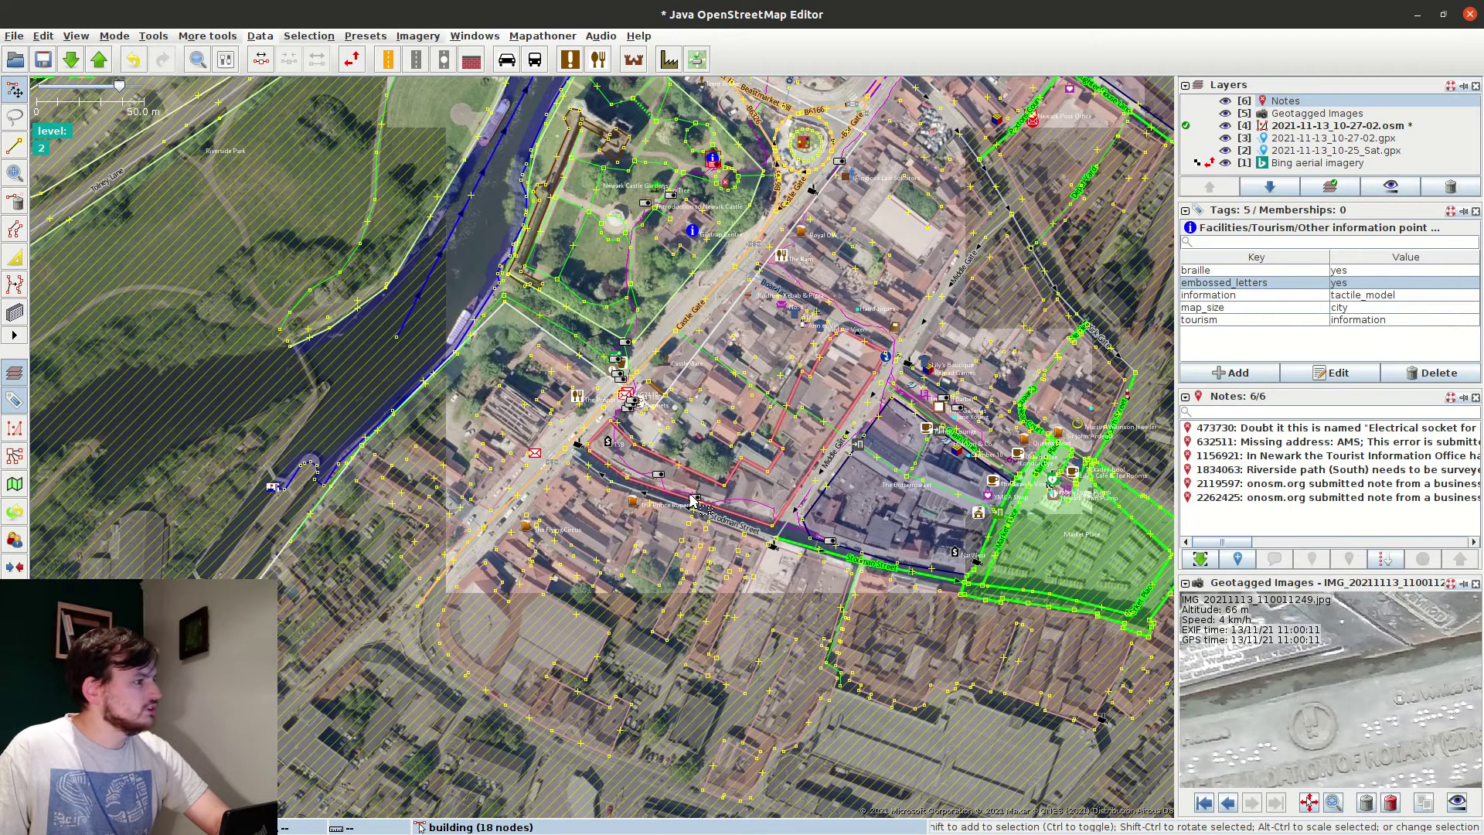
{"action": "left_click", "coordinate": [699, 502]}
{"action": "scroll", "coordinate": [702, 506], "scroll_direction": "up", "scroll_amount": 4}
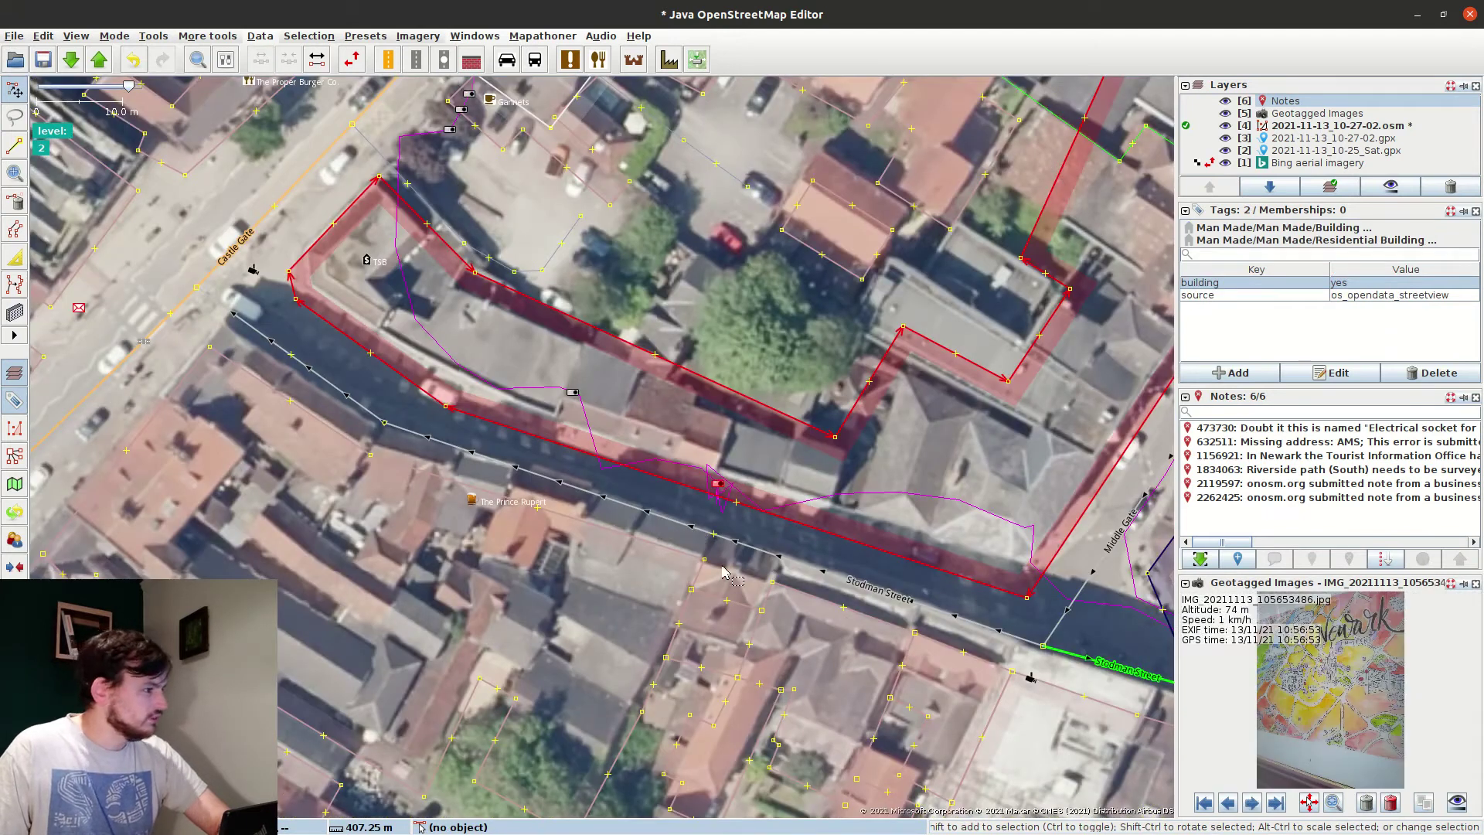
{"action": "left_click", "coordinate": [680, 562]}
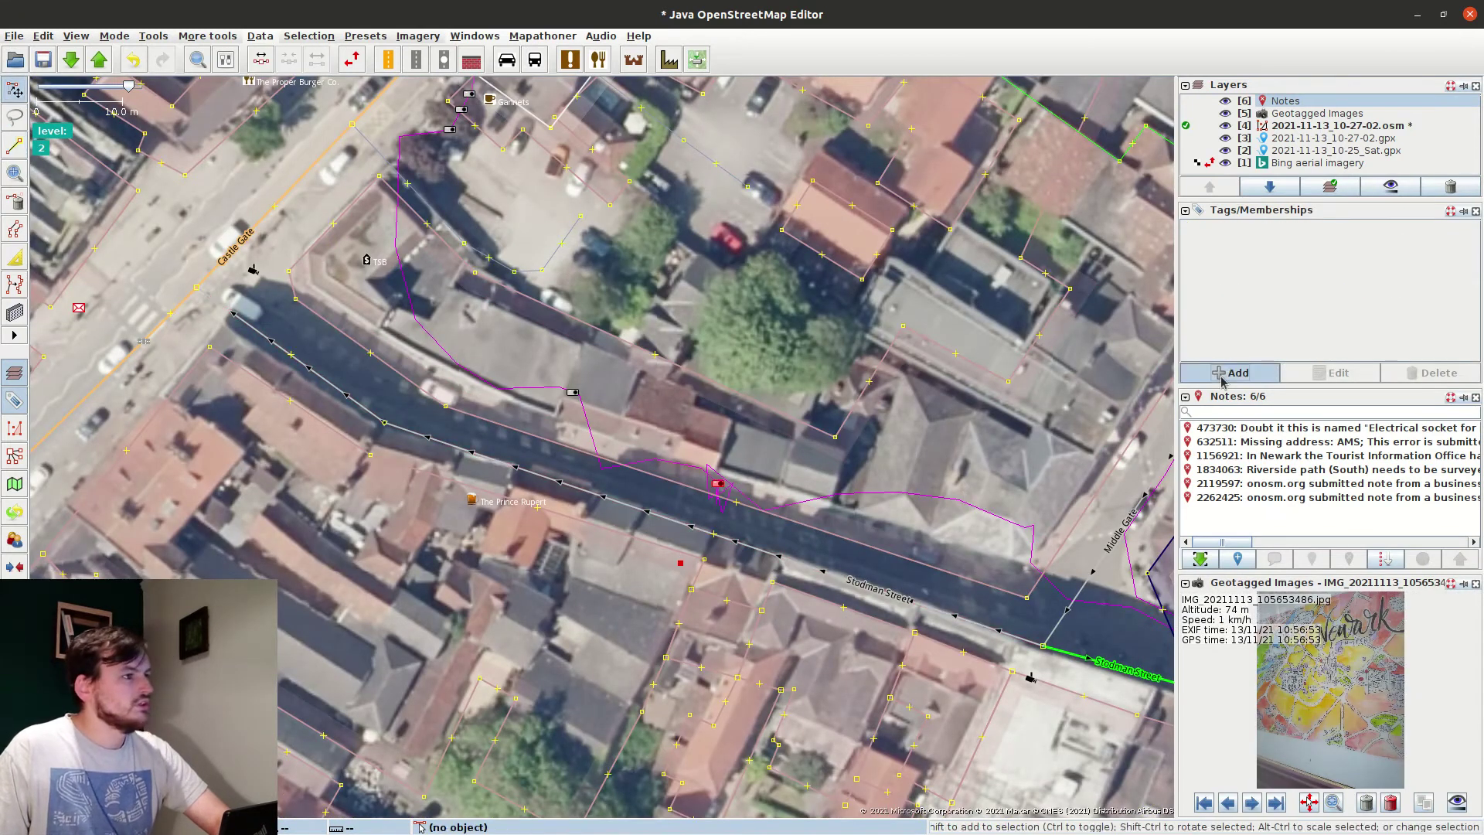
Add the tag tourism=information to the new node on Stodman Street.
{"action": "left_click", "coordinate": [1229, 373]}
{"action": "type", "text": "tourism"}
{"action": "key", "text": "Tab"}
{"action": "type", "text": "information"}
{"action": "key", "text": "Return"}
Add the tag information=map to the Stodman Street information node.
{"action": "left_click", "coordinate": [1223, 377]}
{"action": "type", "text": "information"}
{"action": "key", "text": "Tab"}
{"action": "type", "text": "map"}
{"action": "key", "text": "Return"}
Add the tag map_size=city to the Stodman Street map node.
{"action": "left_click", "coordinate": [1222, 377]}
{"action": "type", "text": "map"}
{"action": "key", "text": "Tab"}
{"action": "type", "text": "city"}
{"action": "key", "text": "Return"}
Add a note tag to the Stodman Street map node with the value "Large artistic map in window of a disused shop.".
{"action": "left_click", "coordinate": [1222, 374]}
{"action": "type", "text": "note"}
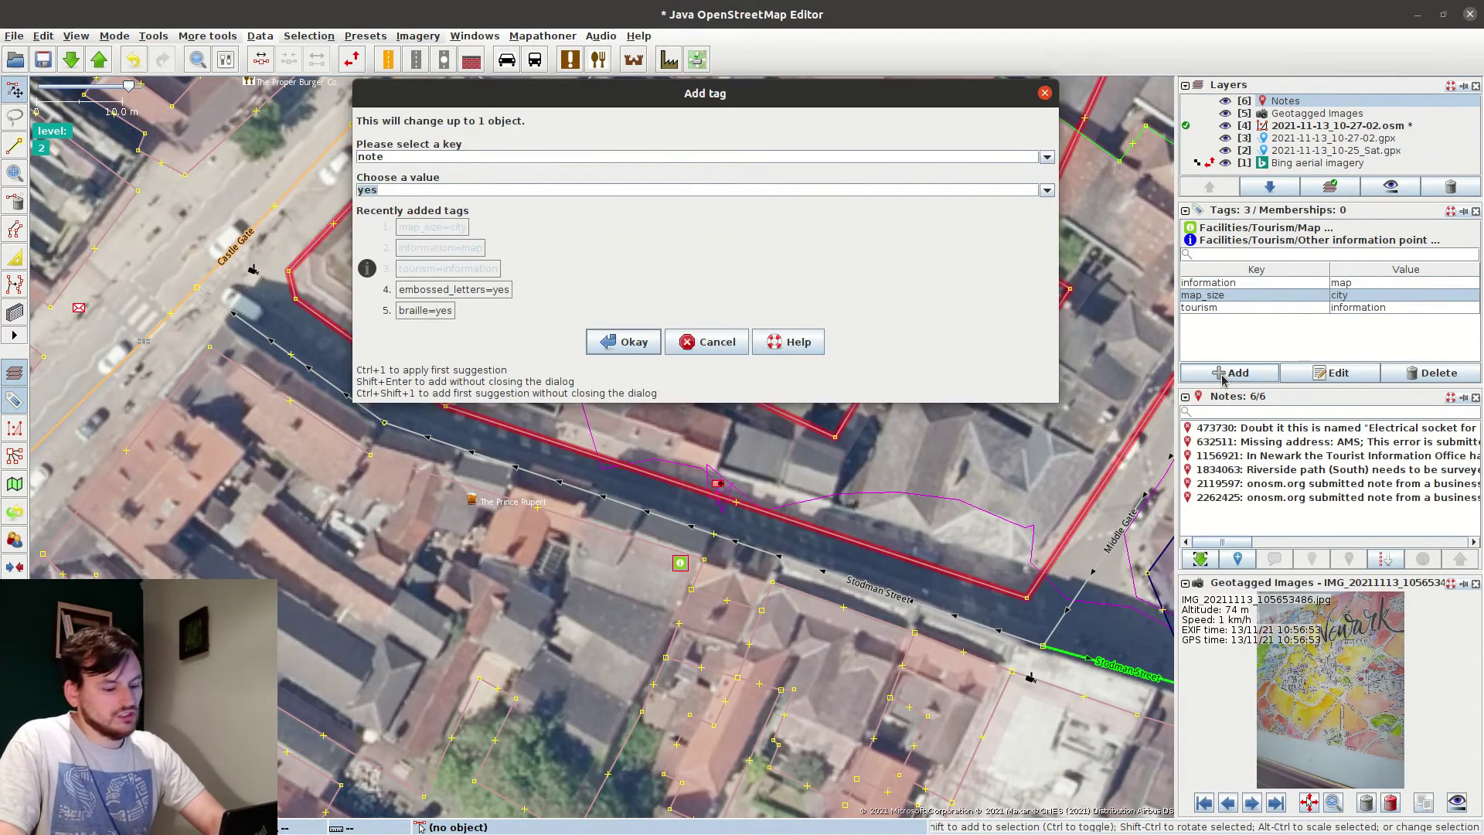
{"action": "type", "text": "Map a"}
{"action": "key", "text": "BackSpace"}
{"action": "key", "text": "BackSpace"}
{"action": "key", "text": "BackSpace"}
{"action": "type", "text": "Large artistic map in window of a disused shop."}
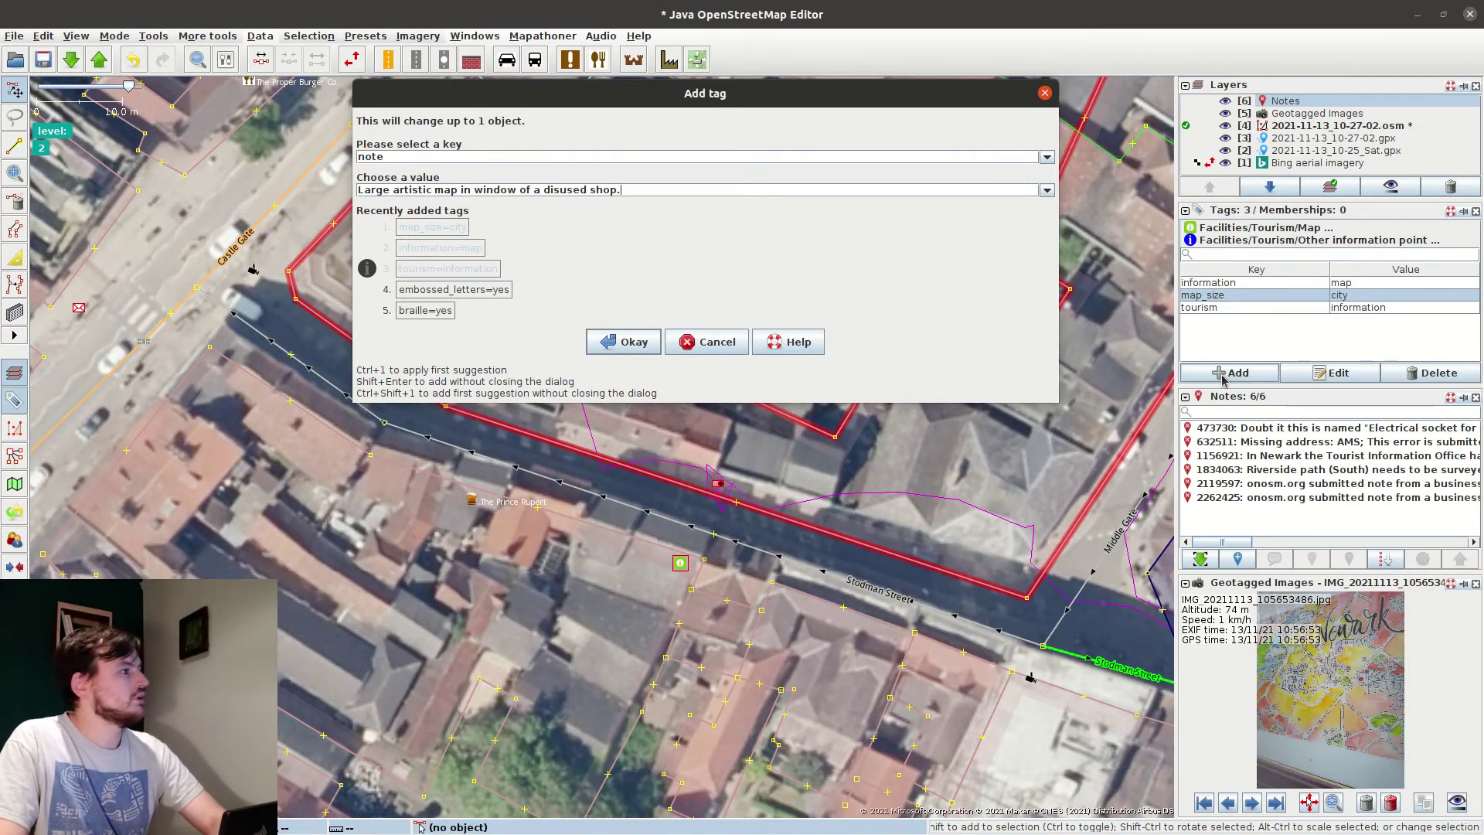
{"action": "key", "text": "Return"}
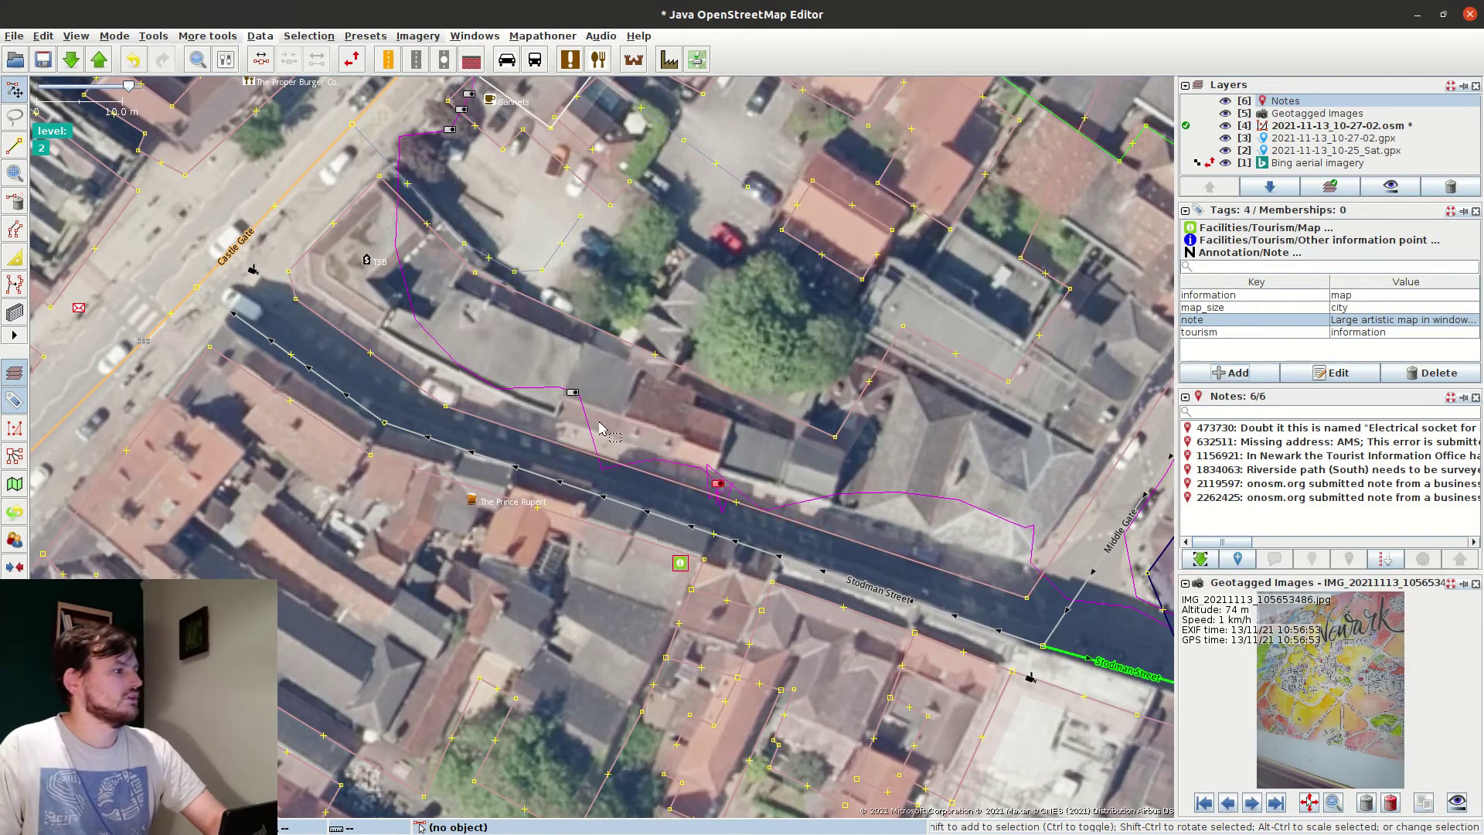